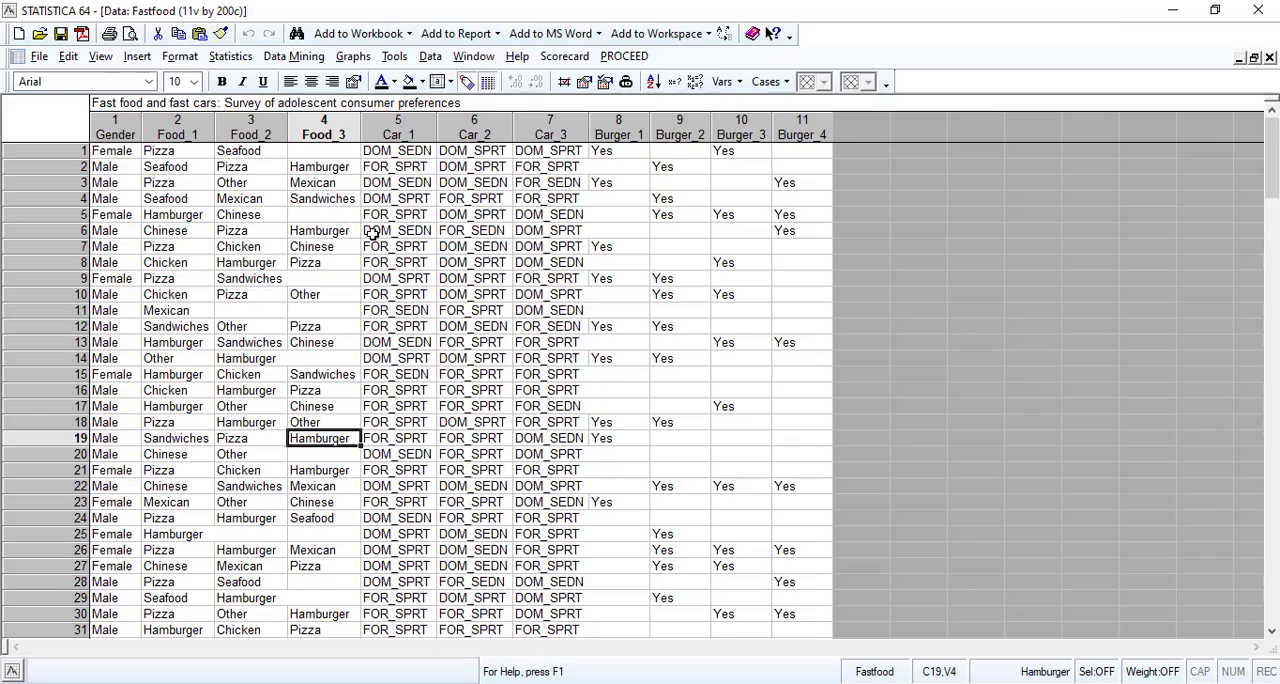
# Look through all the cases of the Fastfood survey data sheet and return to its first rows.
pyautogui.scroll(-20, 300, 325)
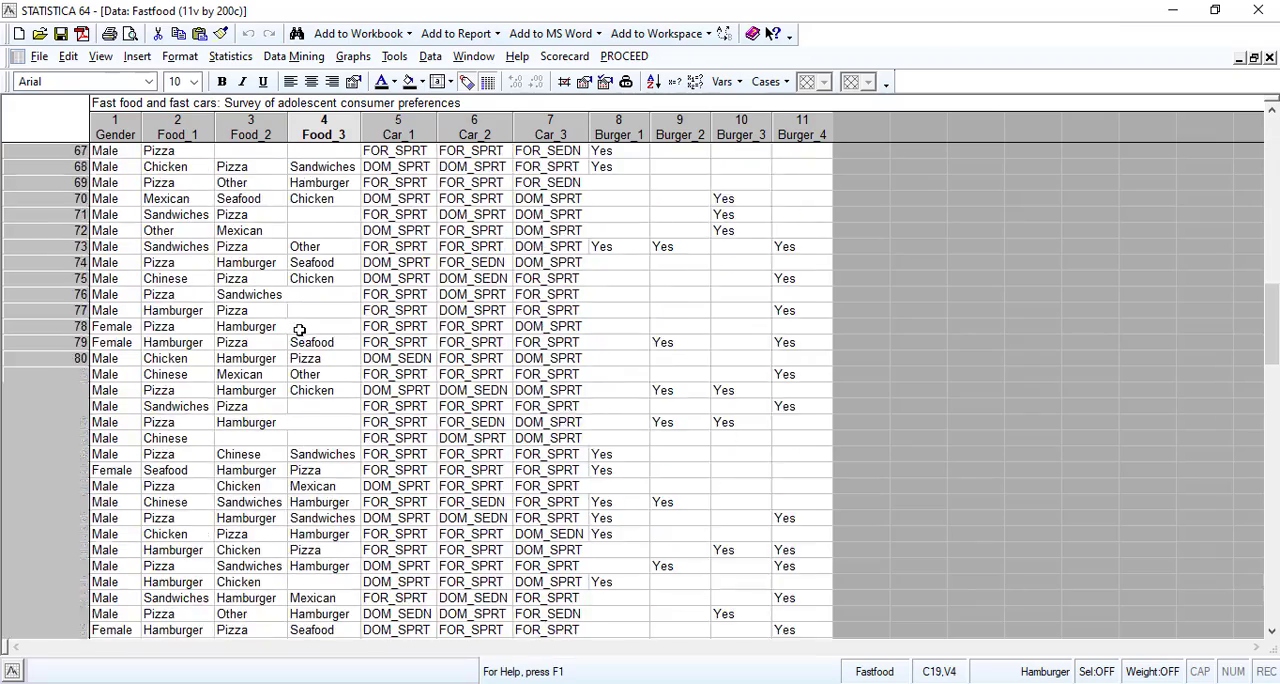
pyautogui.scroll(-20, 300, 330)
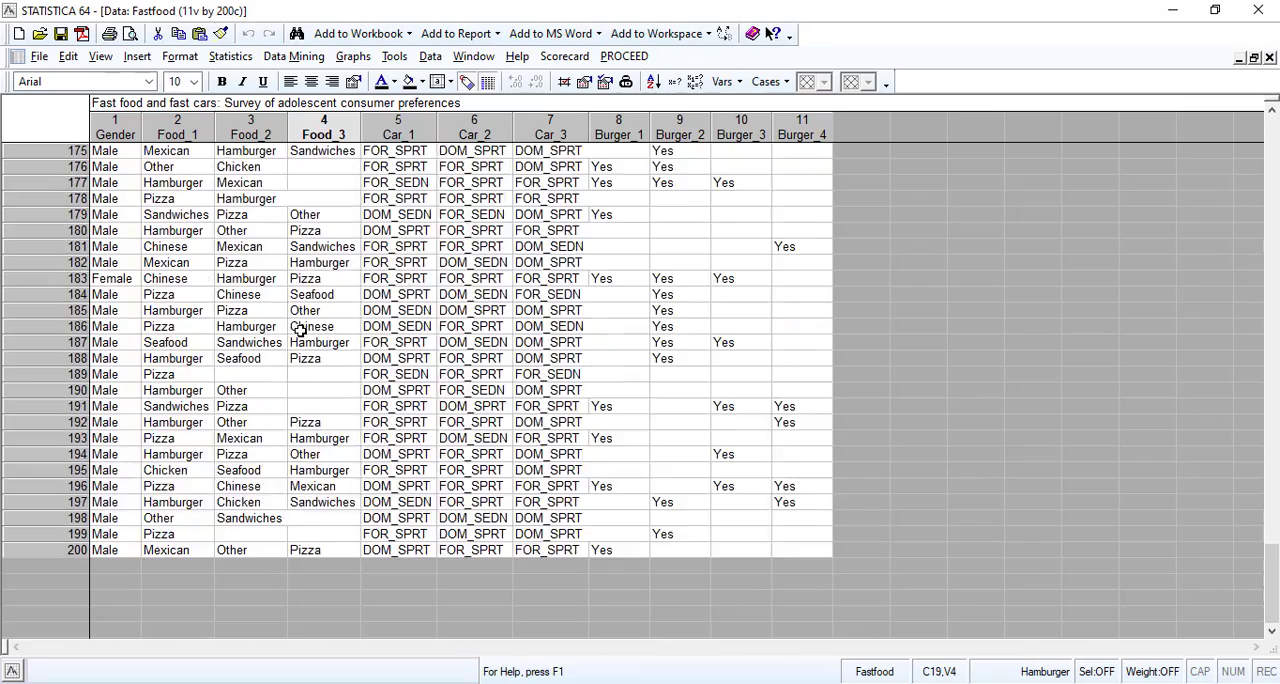
pyautogui.scroll(-5, 300, 330)
pyautogui.scroll(20, 300, 331)
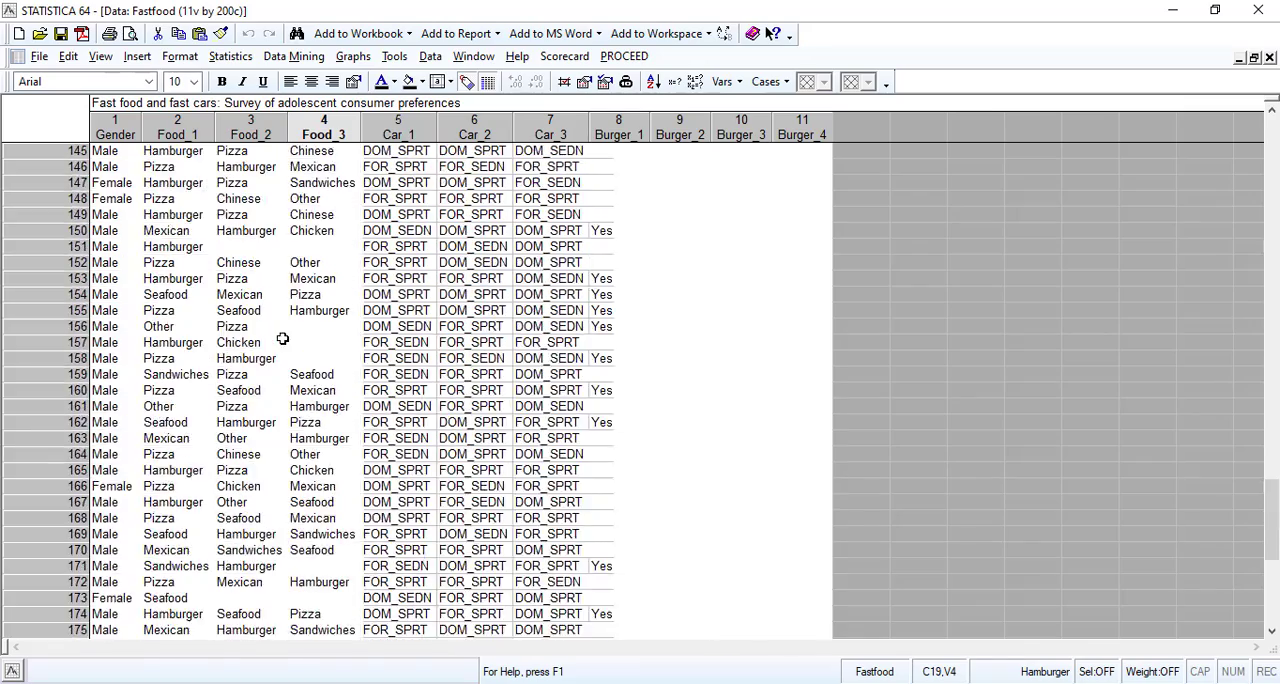
pyautogui.scroll(7, 283, 339)
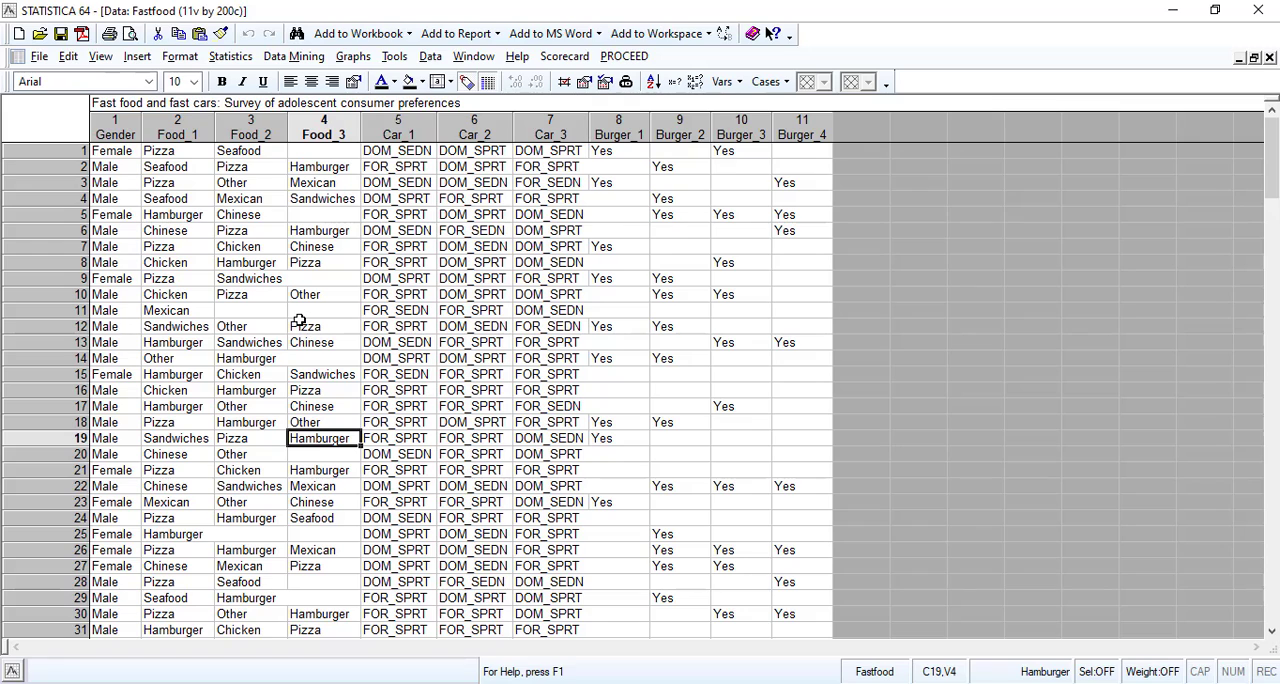
# Switch to the Word note, add “Fastfood” in quotes after "Example of the association rules", and return to the STATISTICA data sheet.
pyautogui.hotkey('alt', 'Tab')
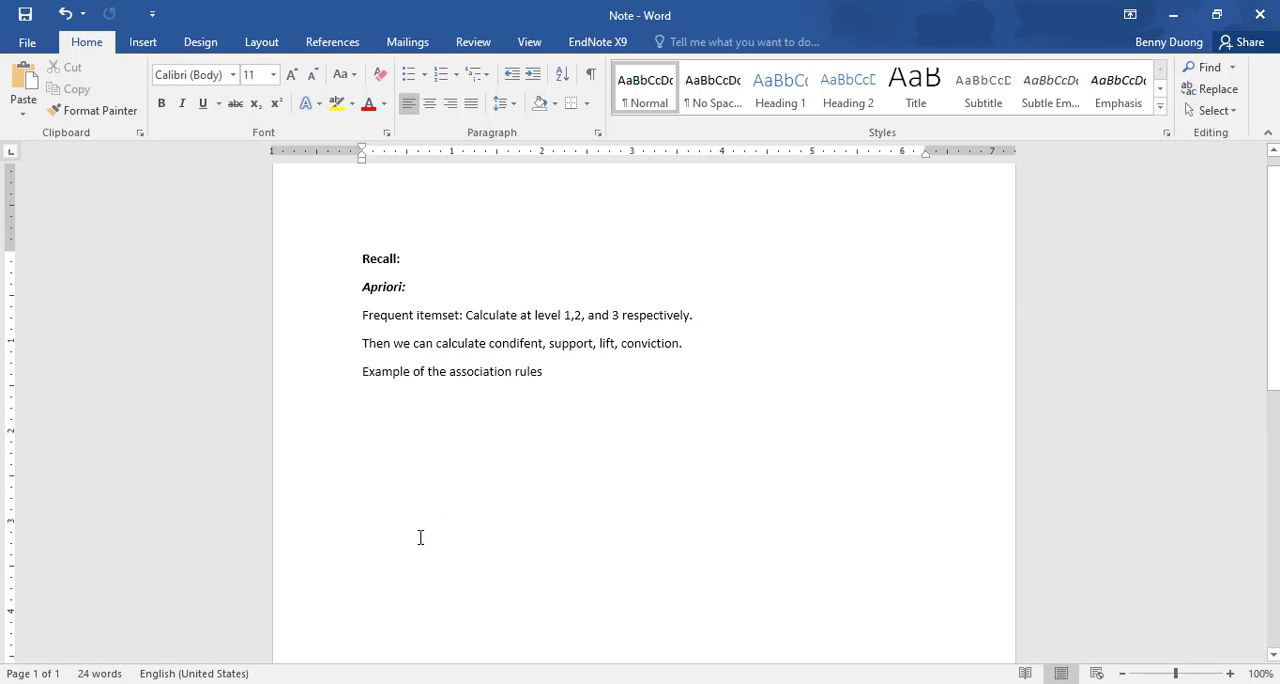
pyautogui.write('"')
pyautogui.click(697, 682)
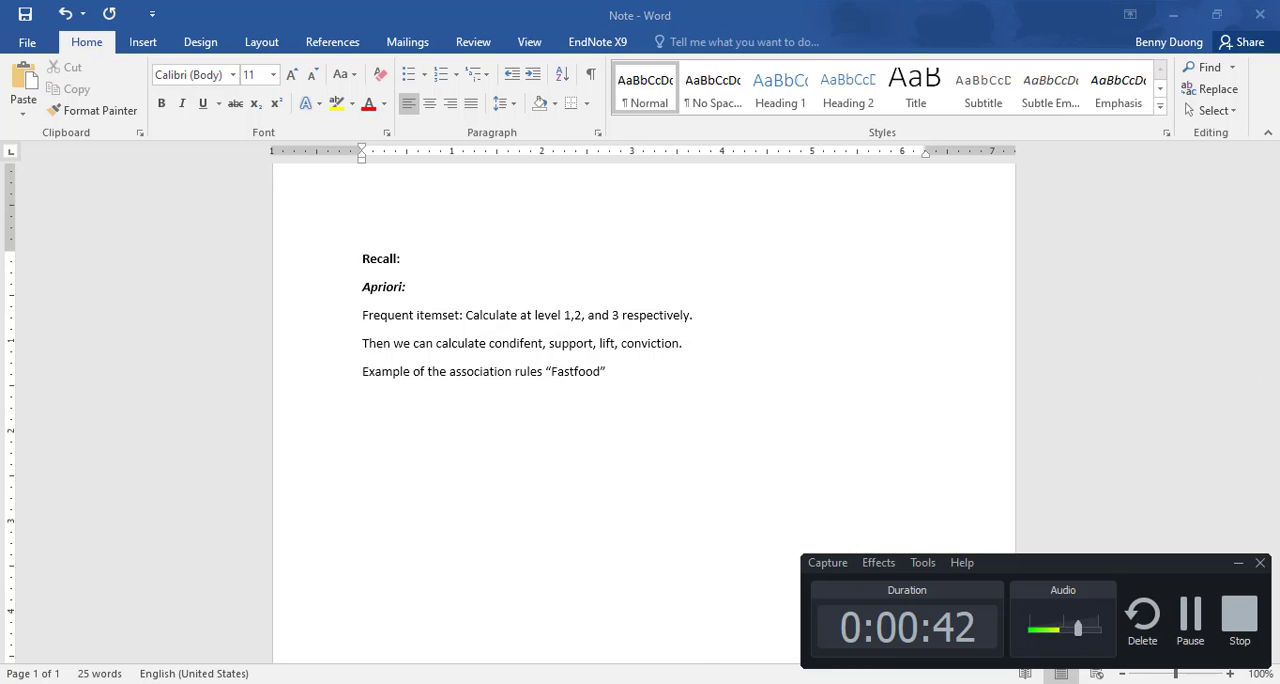
pyautogui.click(690, 682)
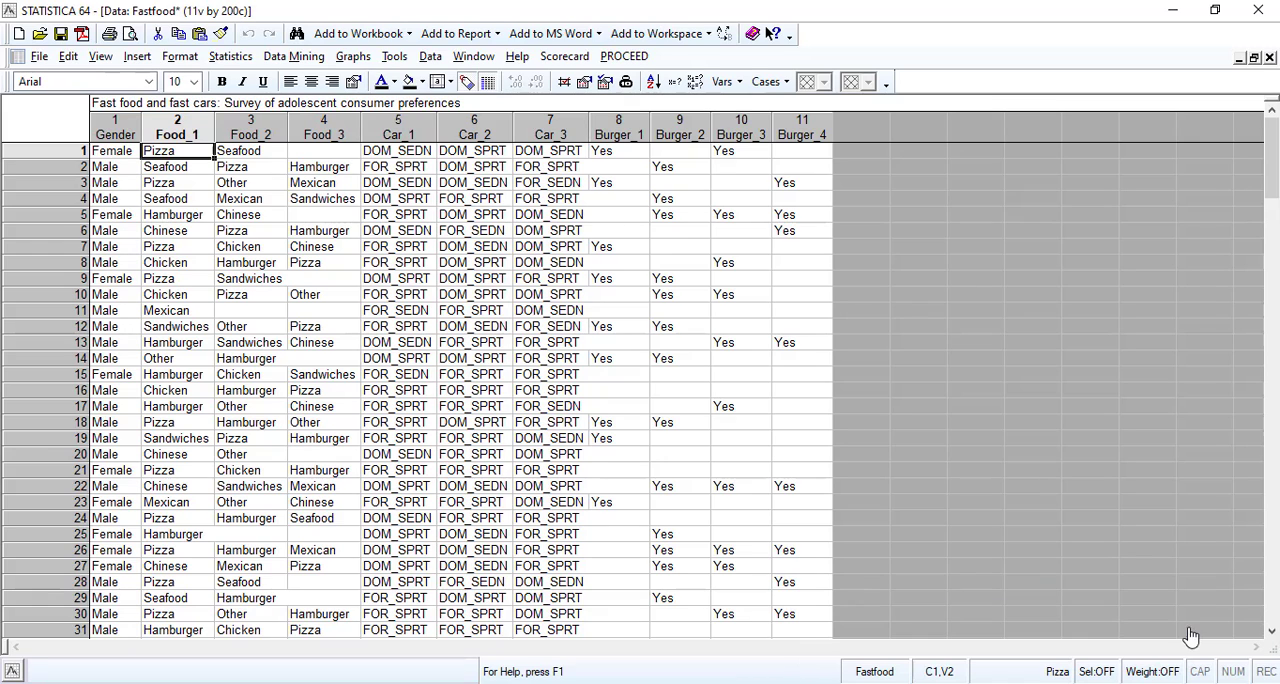
# Examine the numeric codes behind the text labels, in the data sheet and in the Text Labels Editor for Food_1 through Car_1.
pyautogui.click(466, 83)
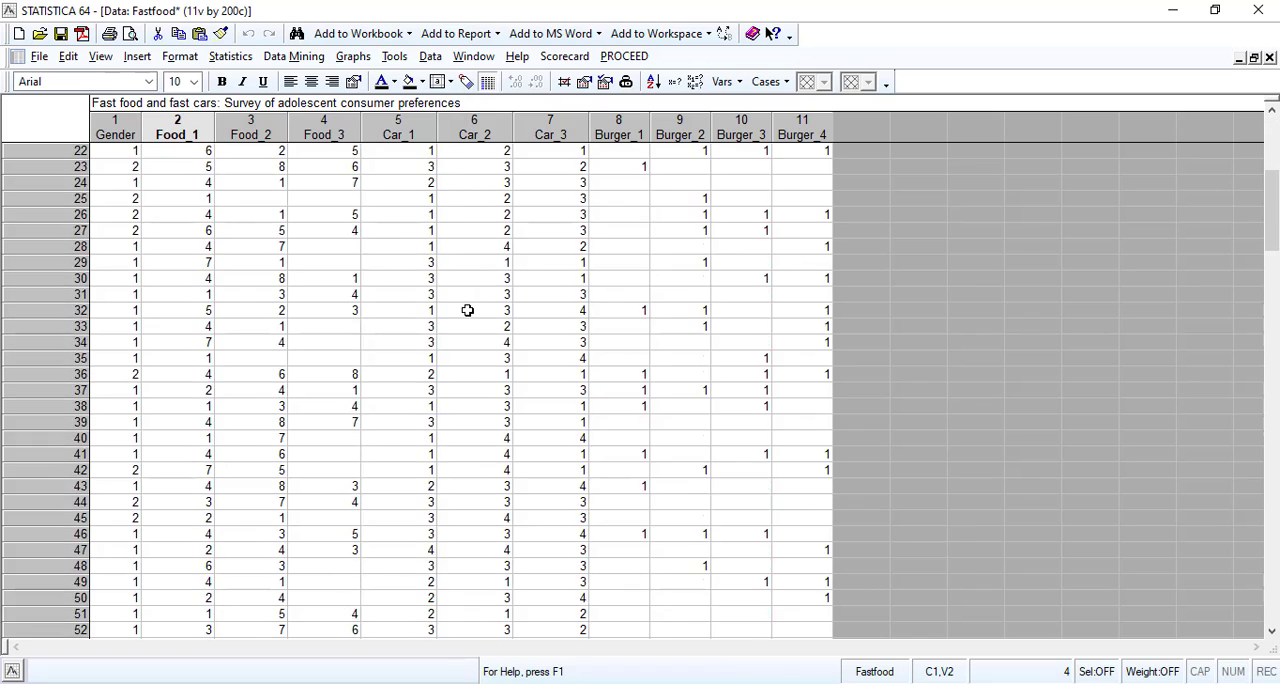
pyautogui.click(466, 83)
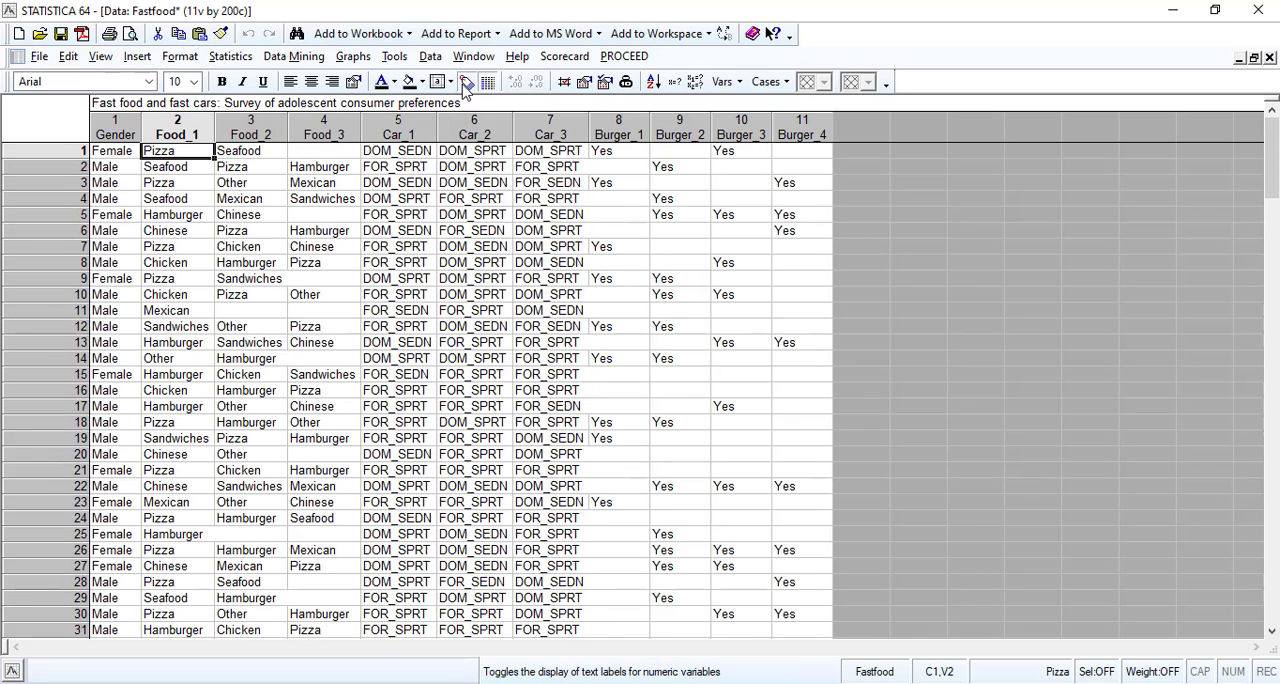
pyautogui.click(187, 127)
pyautogui.doubleClick(187, 127)
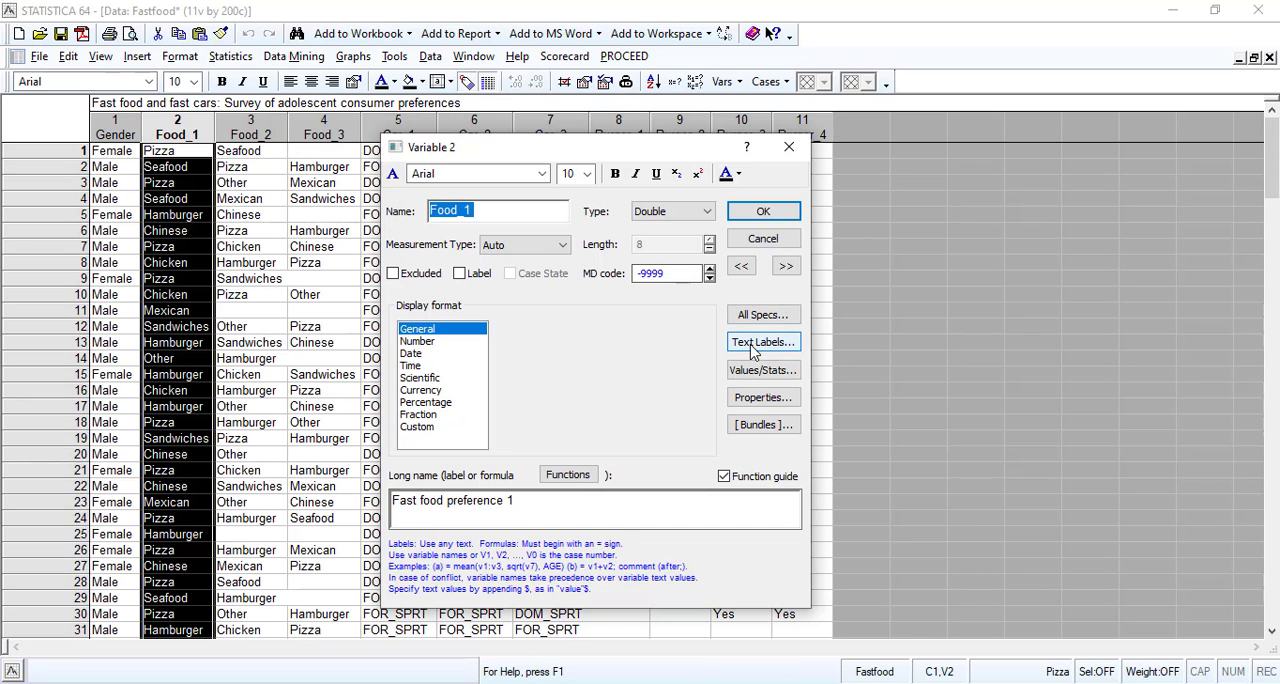
pyautogui.press('Escape')
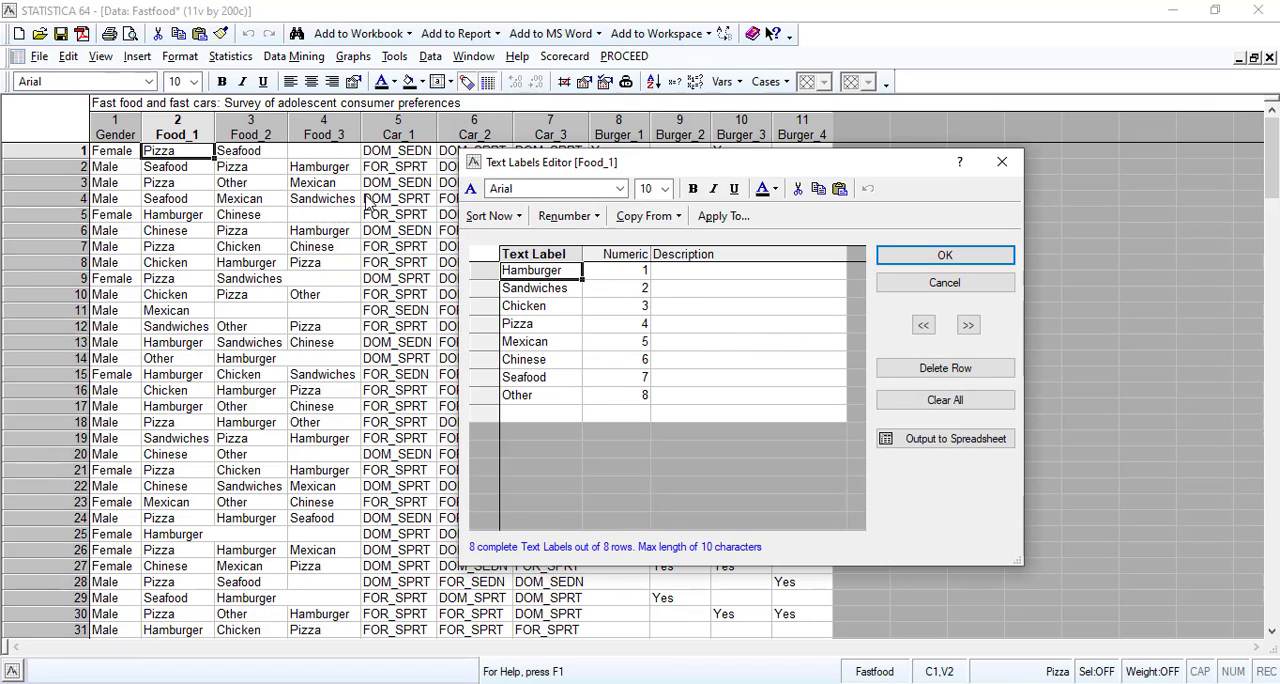
pyautogui.click(968, 328)
pyautogui.click(968, 328)
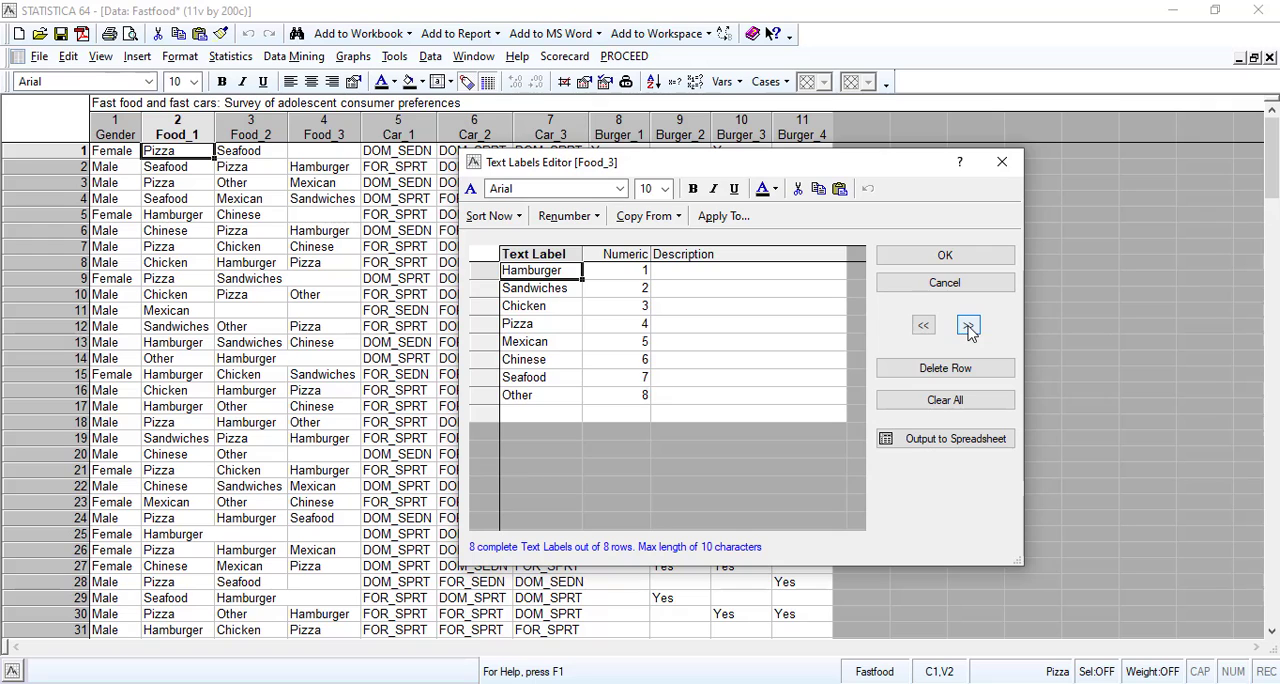
pyautogui.click(968, 328)
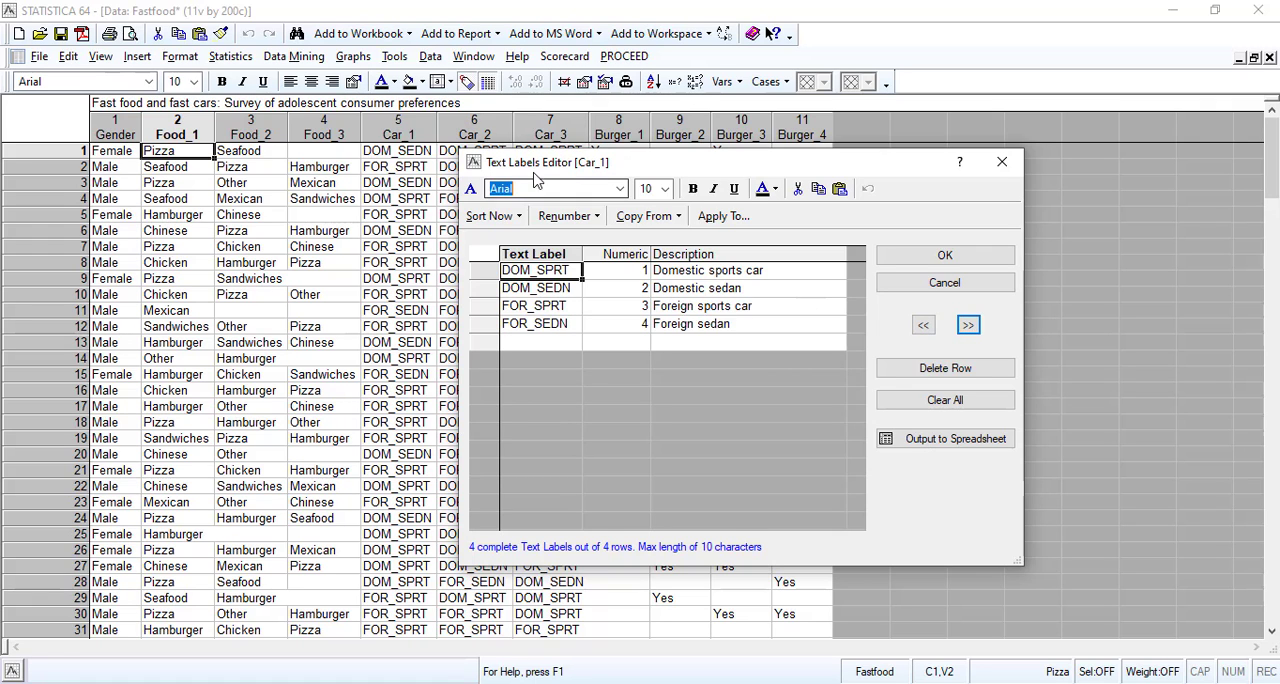
# Review the text labels and descriptions of the remaining car variables and the burger variables, and close the Text Labels Editor.
pyautogui.moveTo(676, 175); pyautogui.dragTo(809, 166)
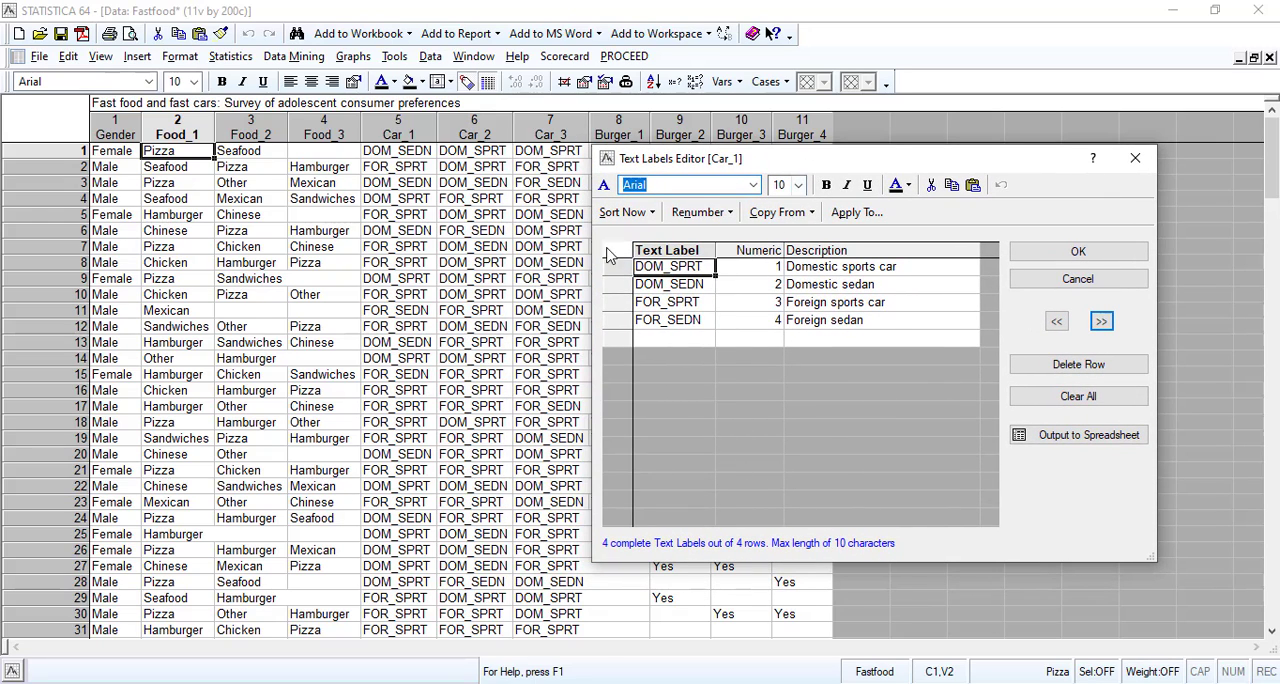
pyautogui.click(1100, 321)
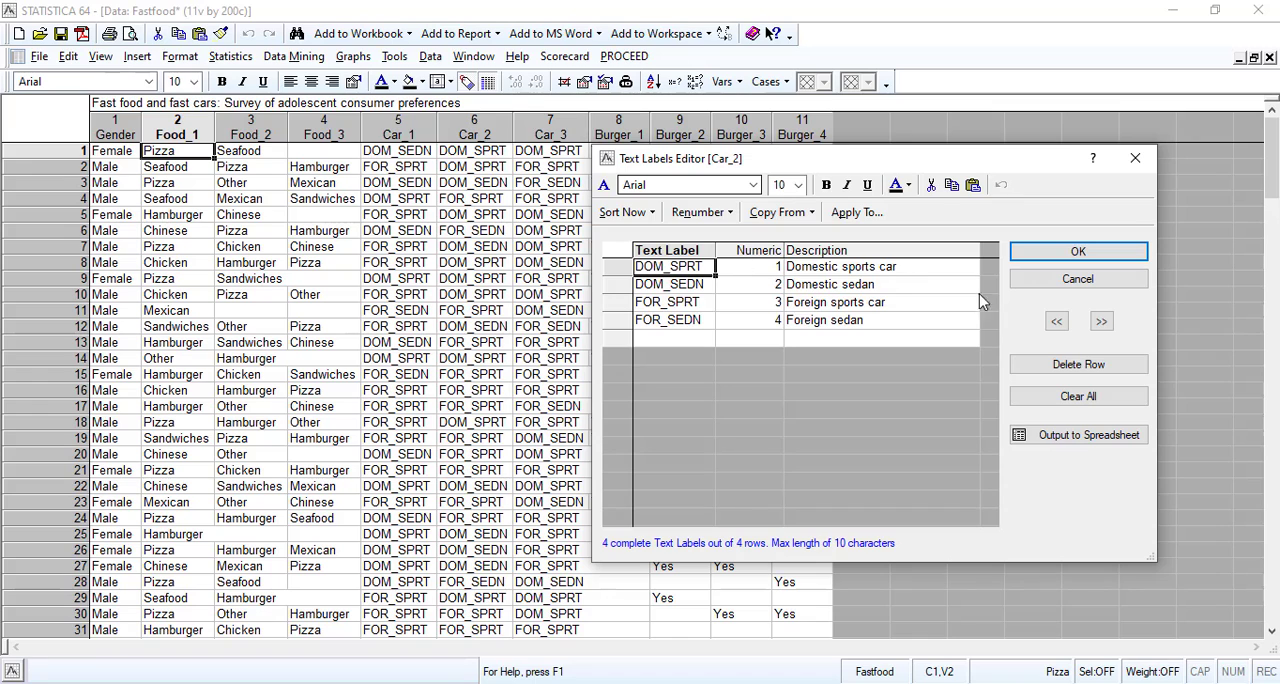
pyautogui.click(1100, 322)
pyautogui.click(1100, 322)
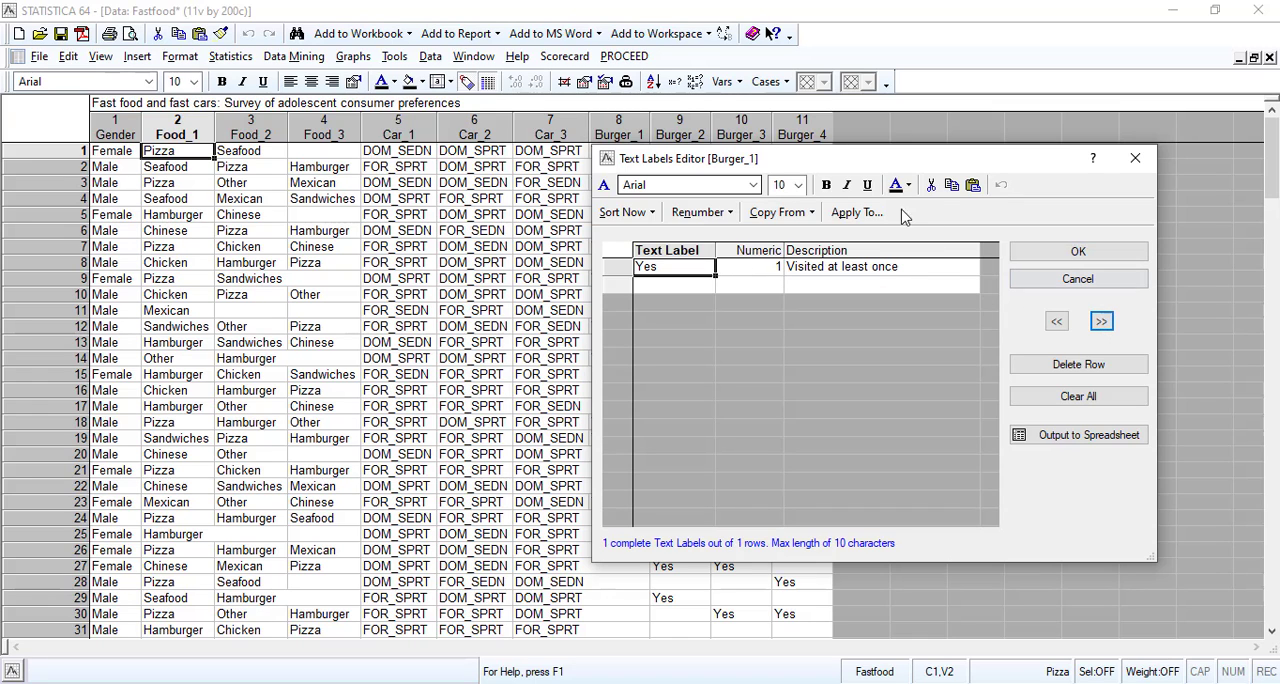
pyautogui.moveTo(886, 165); pyautogui.dragTo(297, 160)
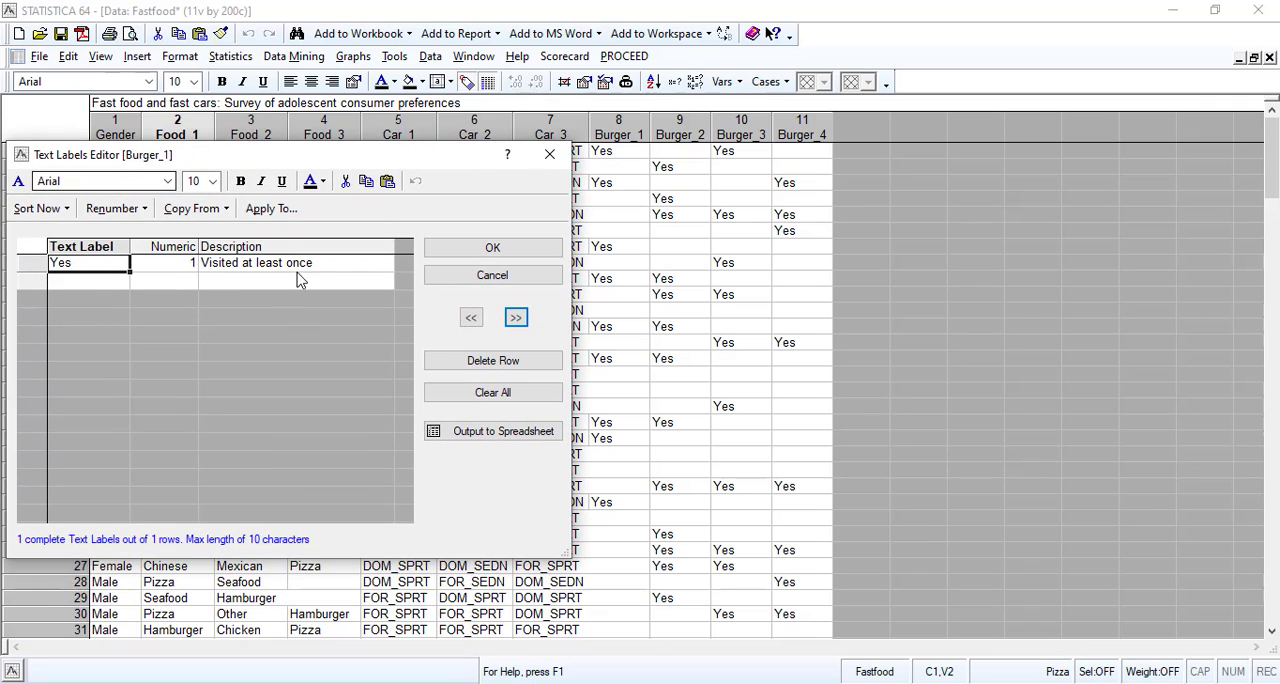
pyautogui.click(516, 318)
pyautogui.press('Return')
pyautogui.click(295, 57)
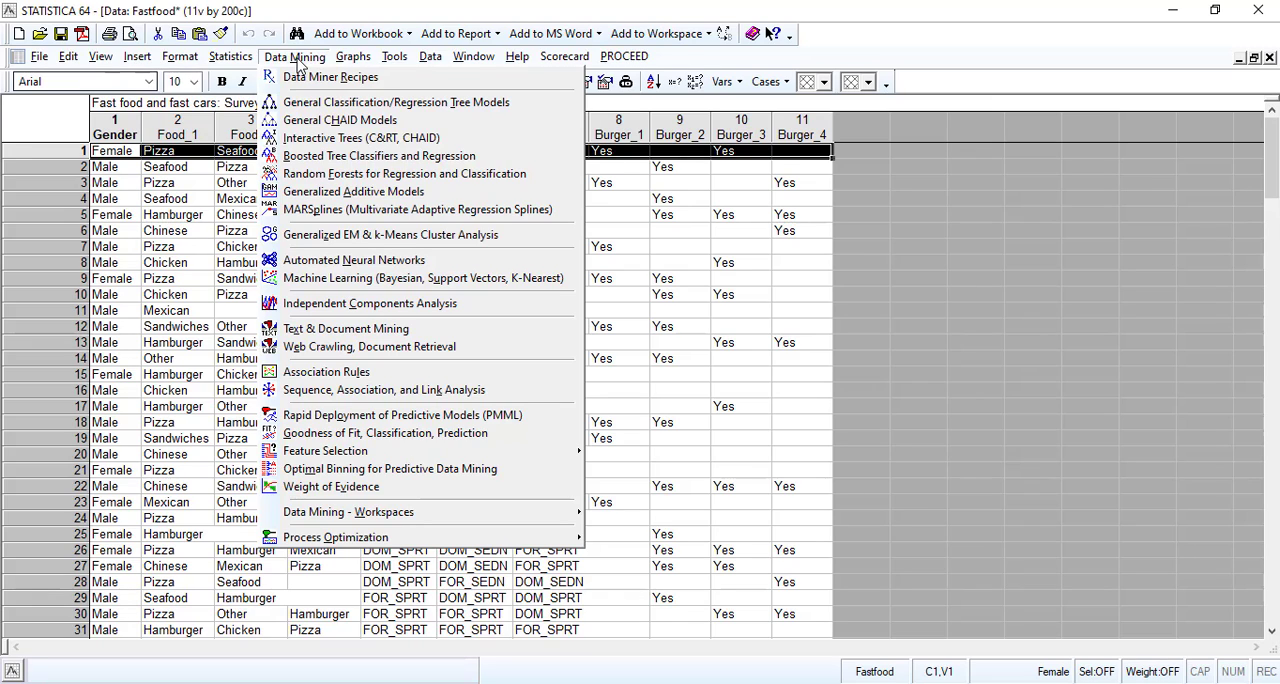
pyautogui.click(333, 372)
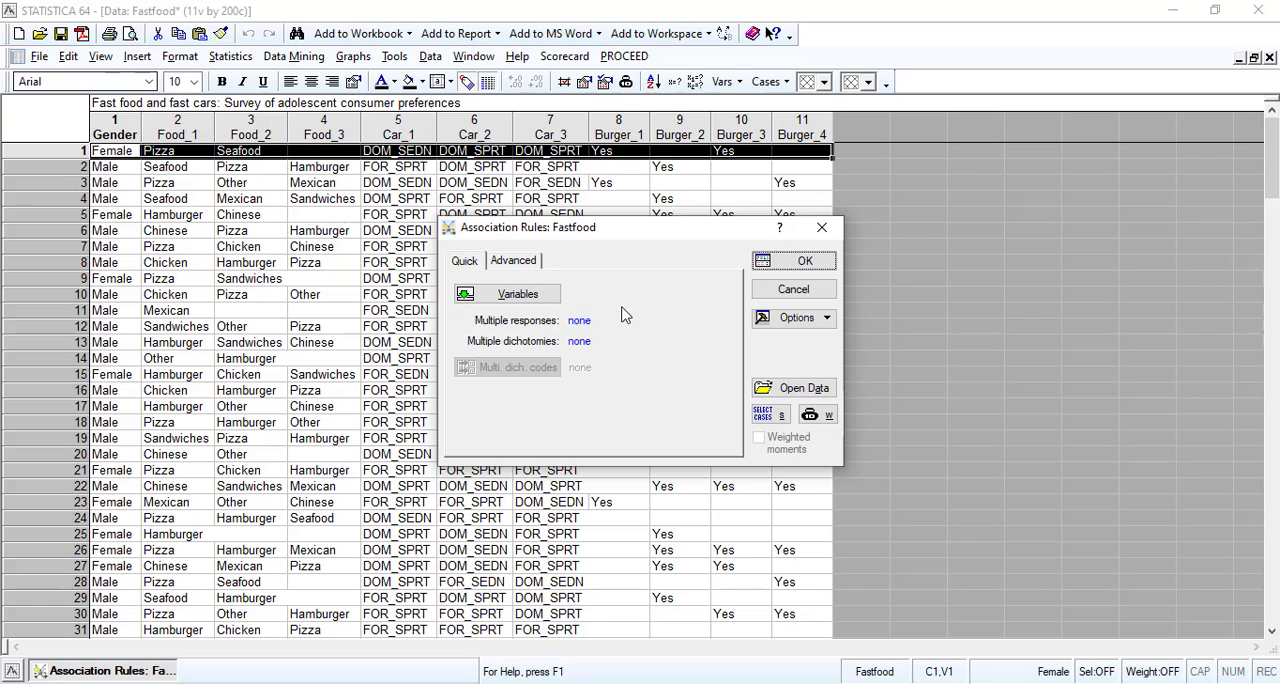
pyautogui.click(782, 289)
pyautogui.click(280, 57)
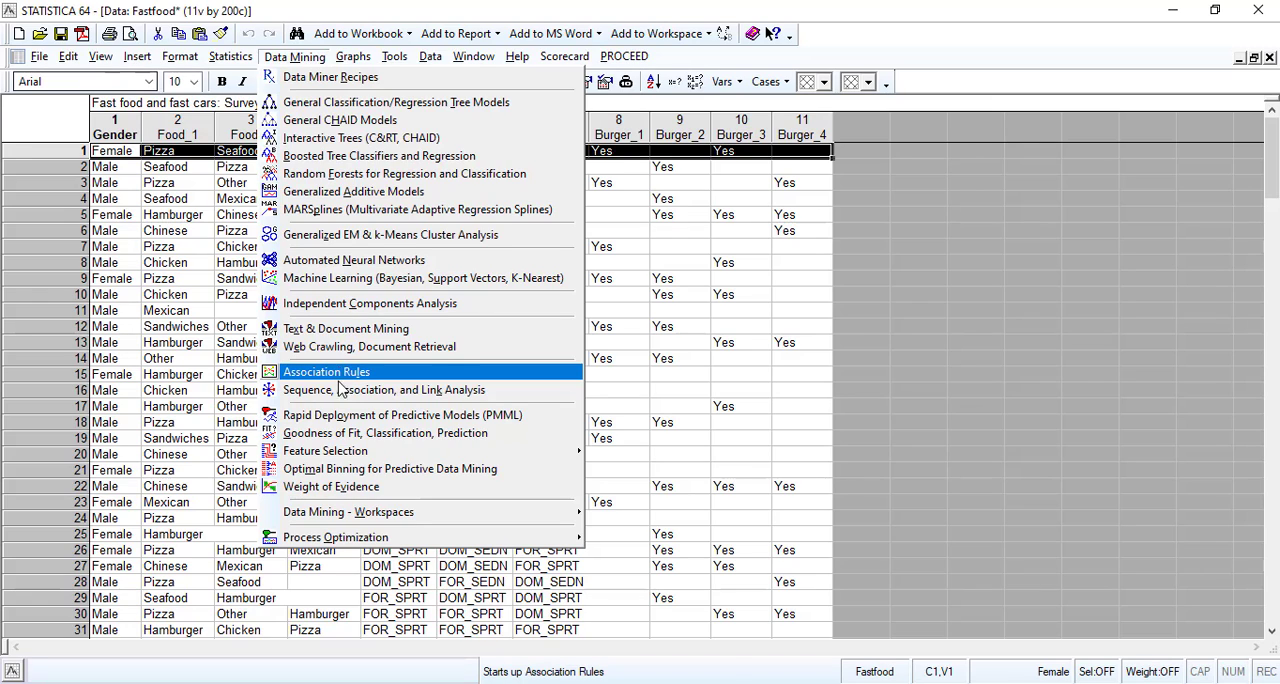
pyautogui.moveTo(334, 518)
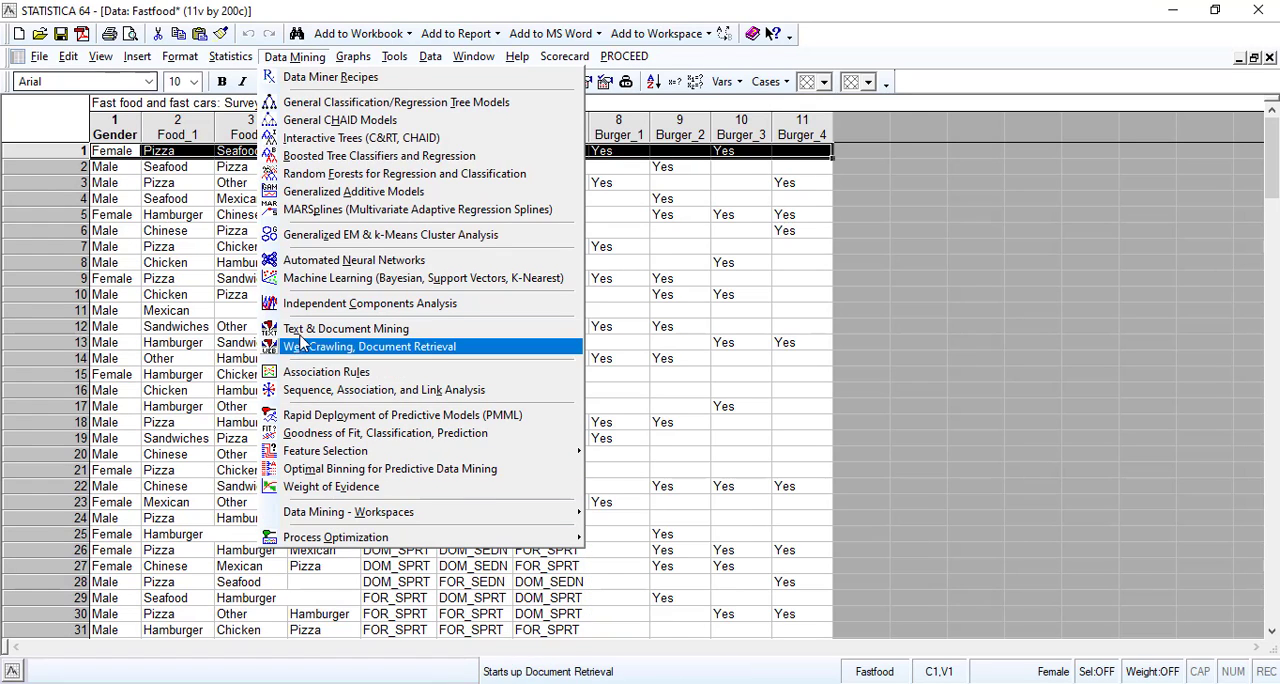
pyautogui.click(404, 9)
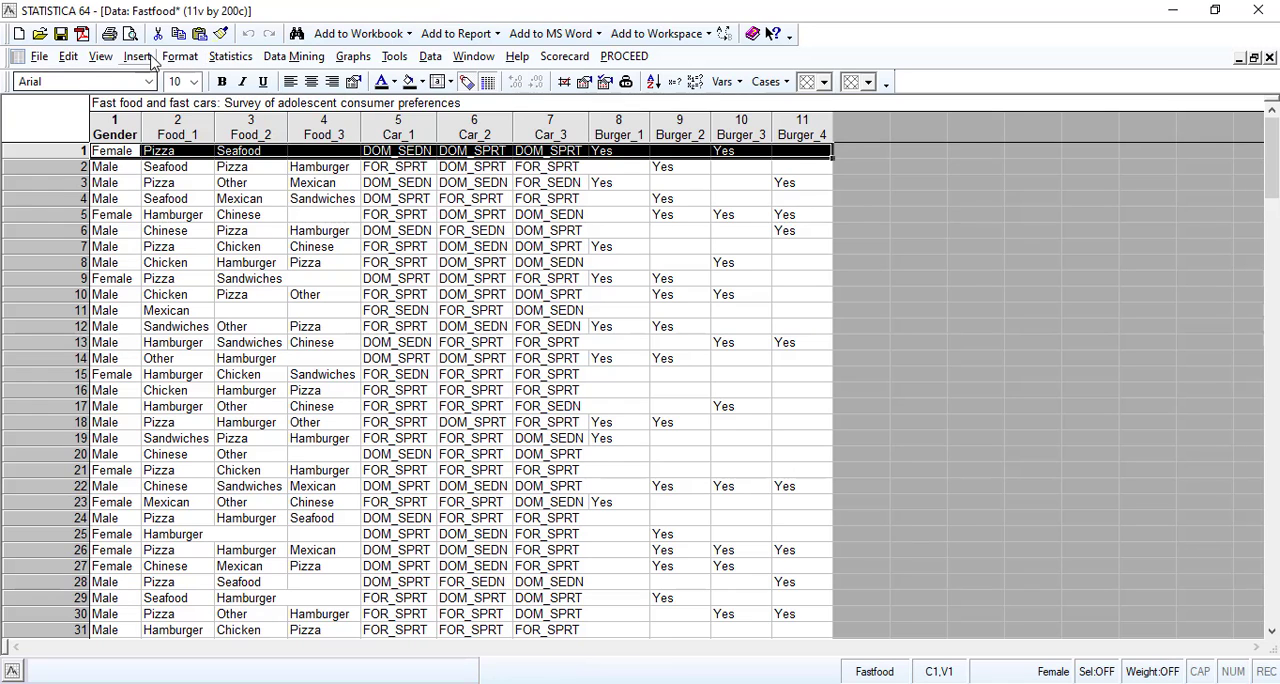
# Switch the interface from classic menus to the ribbon and start a Link Analysis on the Fastfood data.
pyautogui.click(103, 58)
pyautogui.click(152, 360)
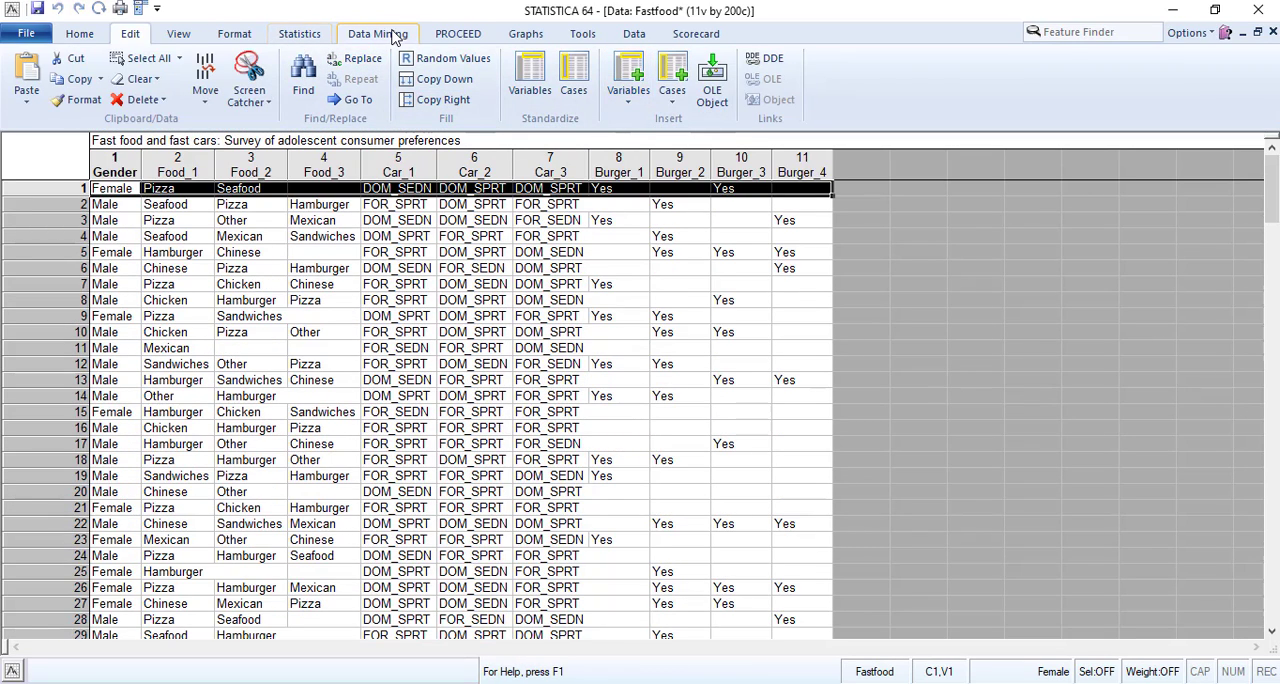
pyautogui.click(391, 35)
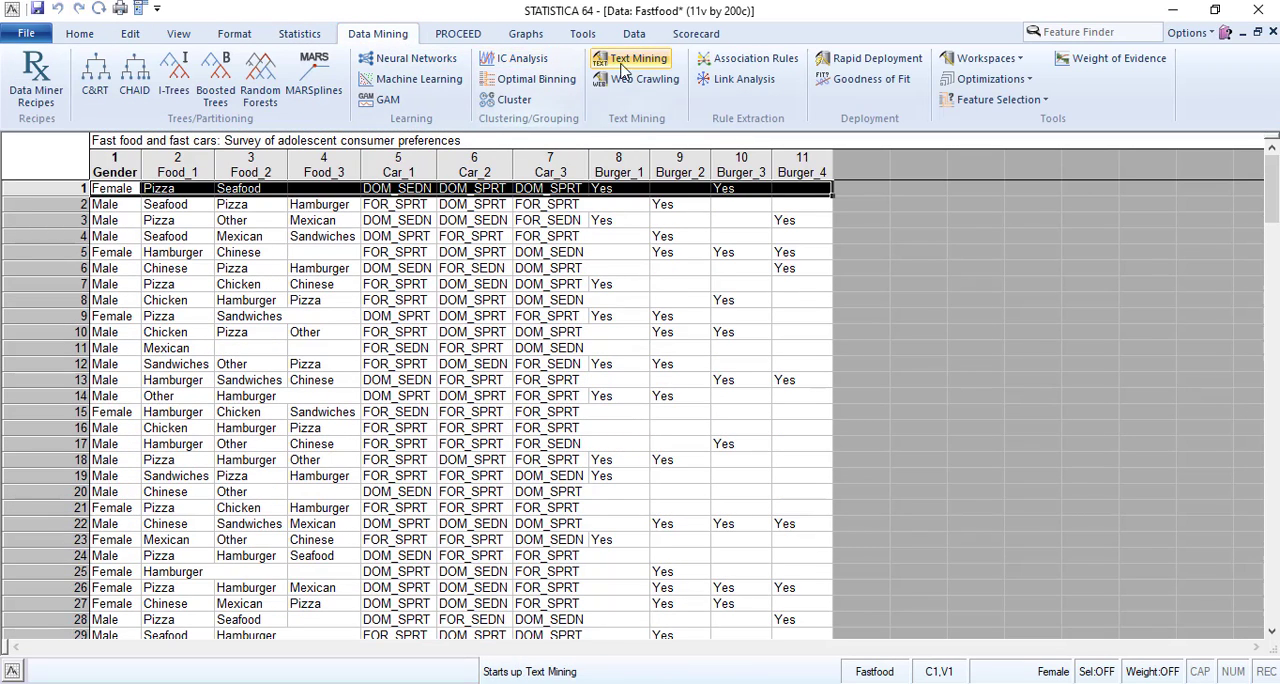
pyautogui.click(745, 79)
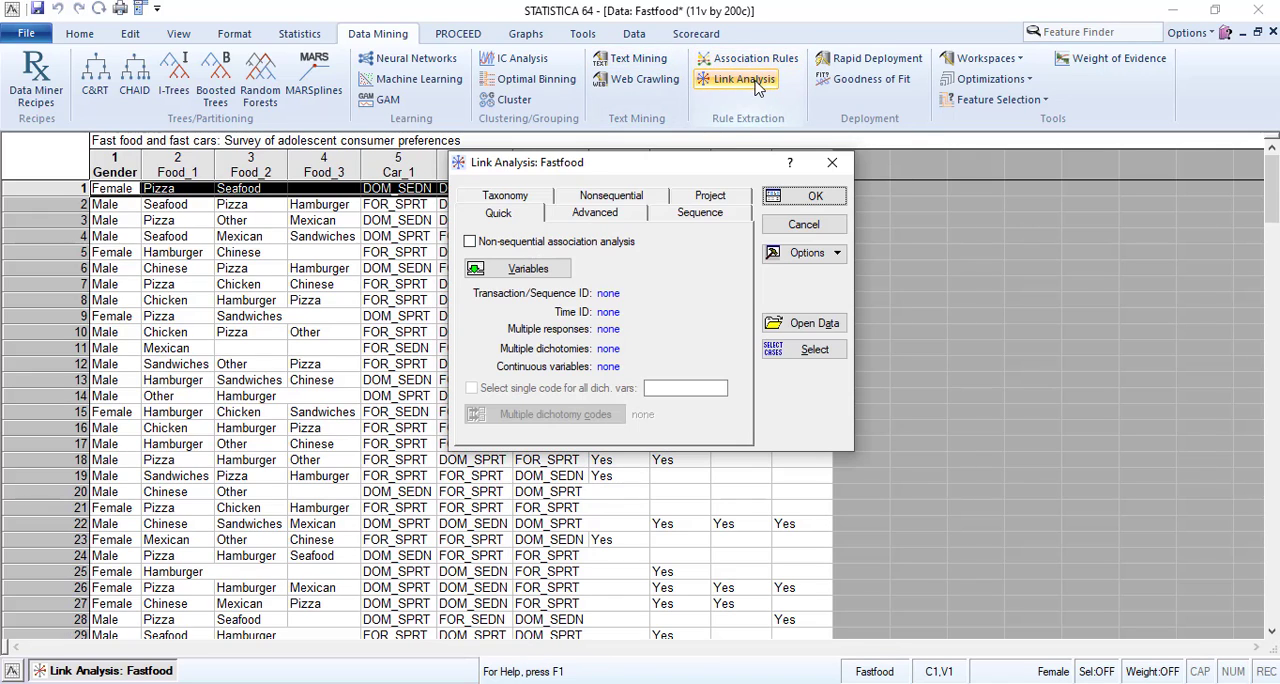
pyautogui.moveTo(640, 167); pyautogui.dragTo(594, 159)
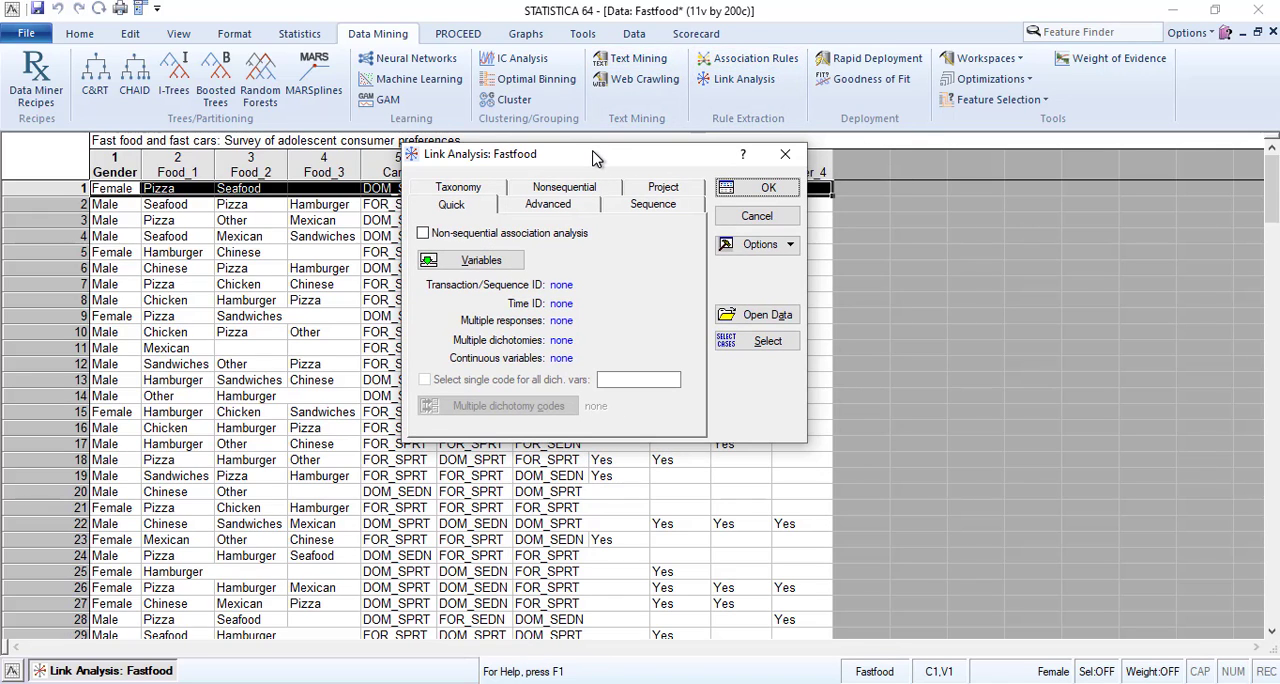
# Open the variable selection for the Link Analysis and turn off showing appropriate variables only.
pyautogui.click(483, 262)
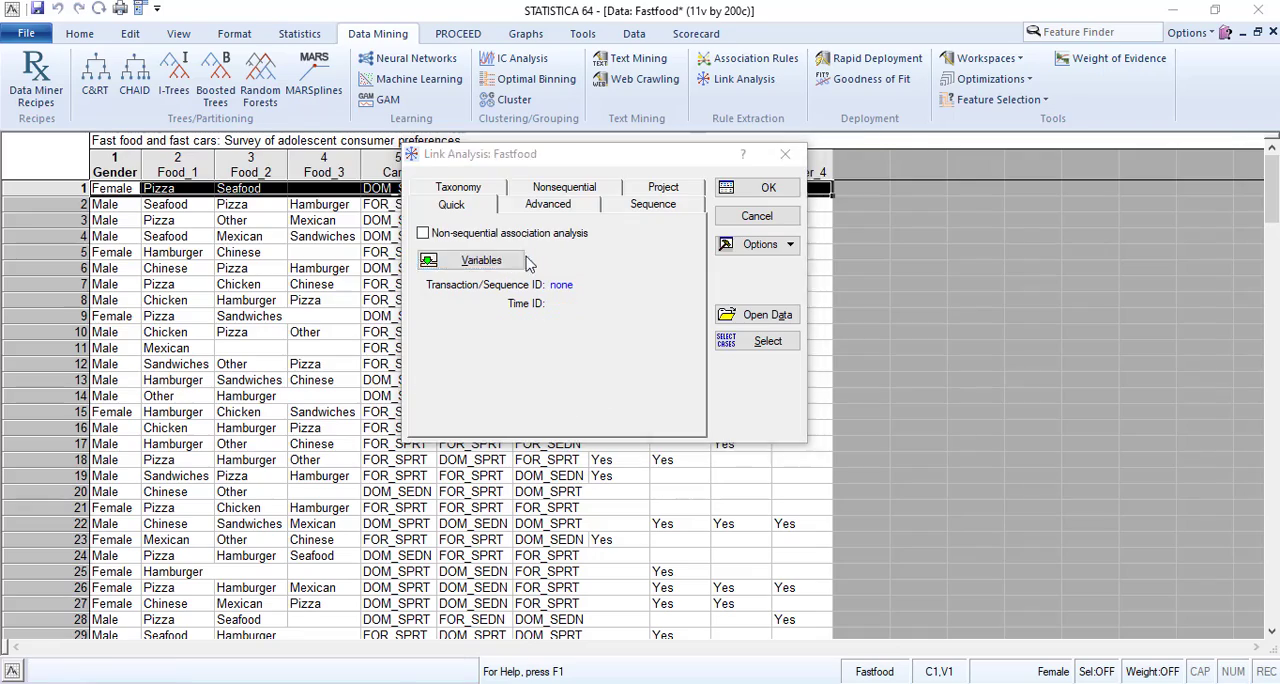
pyautogui.moveTo(544, 160); pyautogui.dragTo(475, 304)
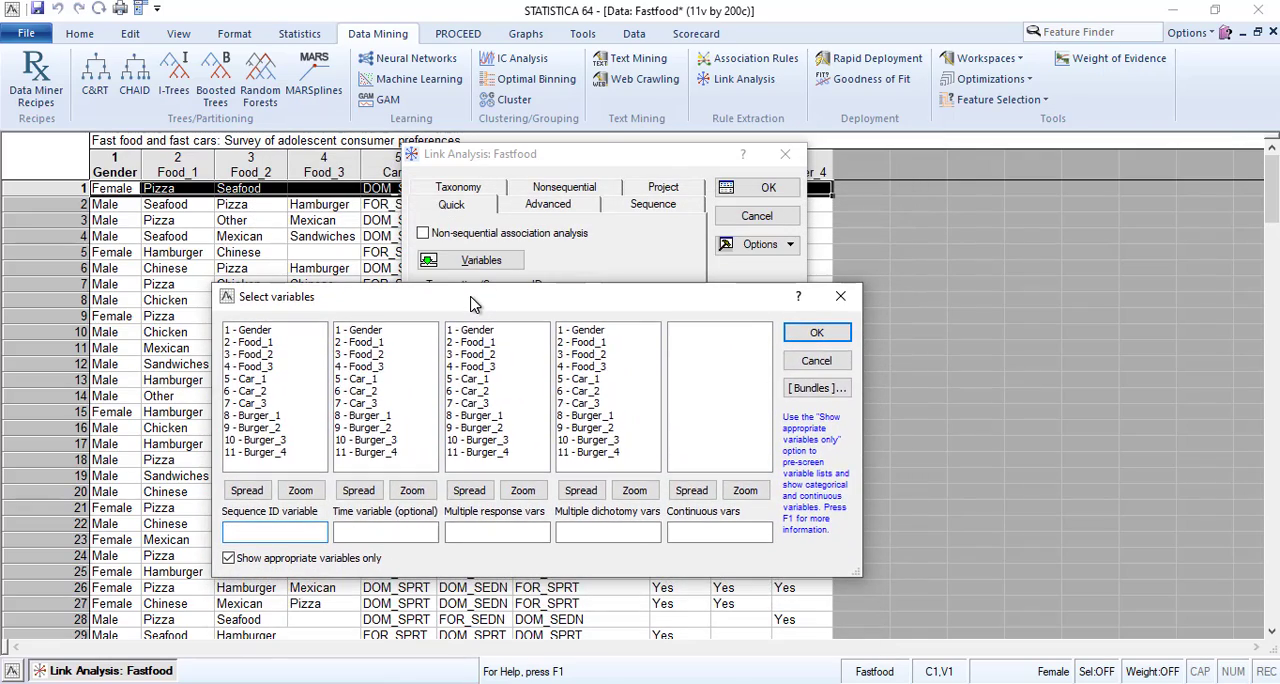
pyautogui.click(228, 559)
pyautogui.click(228, 560)
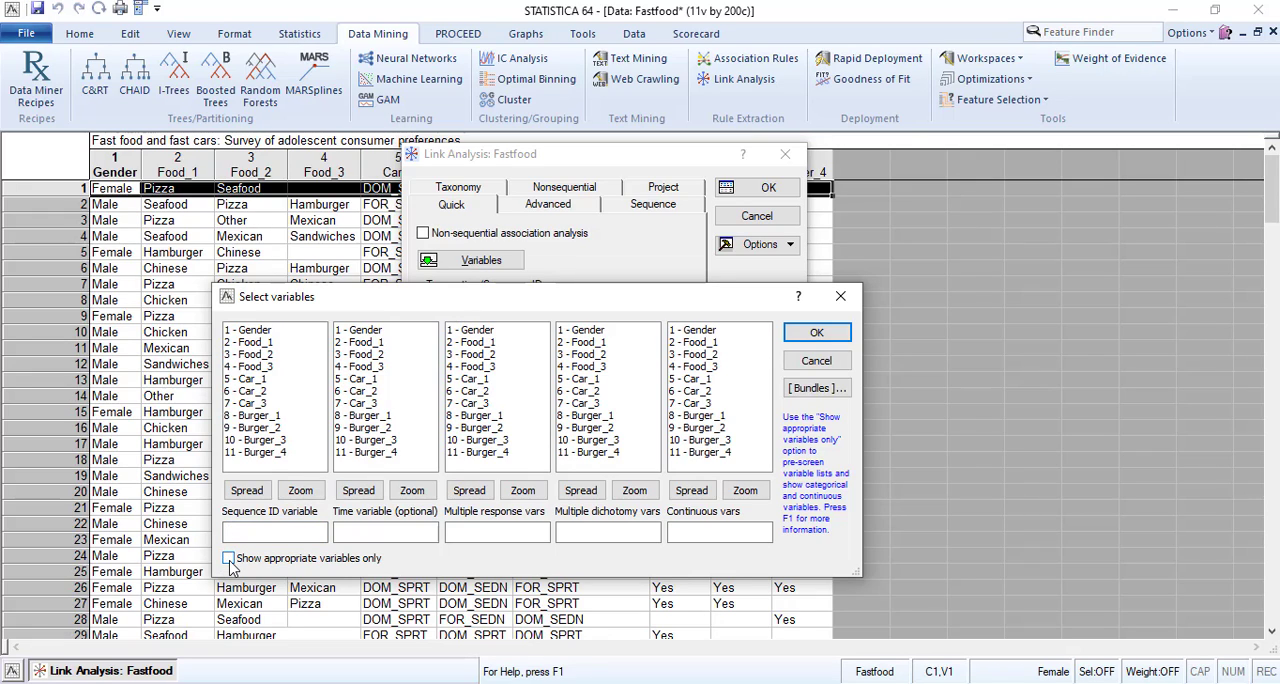
pyautogui.click(228, 560)
pyautogui.click(228, 560)
# Select Food_1 through Car_3 as time variables and Burger_1 through Burger_4 as multiple response variables.
pyautogui.click(362, 403)
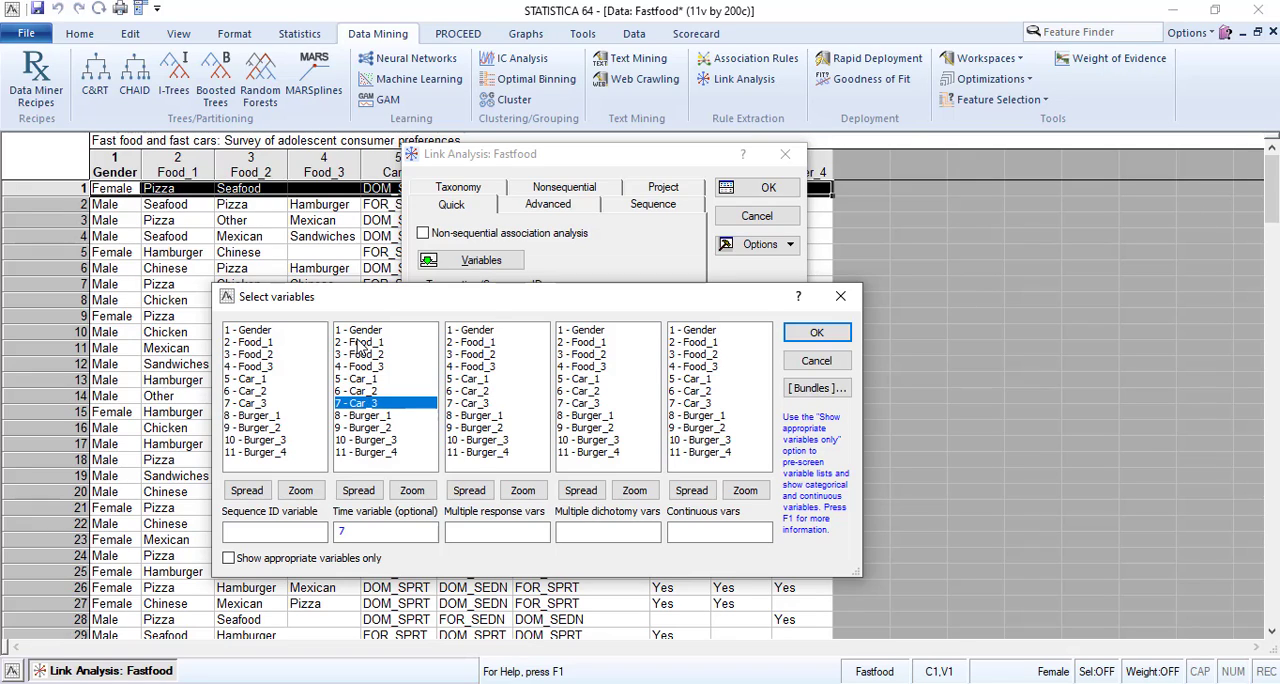
pyautogui.keyDown('ctrl'); pyautogui.click(360, 343); pyautogui.keyUp('ctrl')
pyautogui.moveTo(360, 343); pyautogui.dragTo(363, 379)
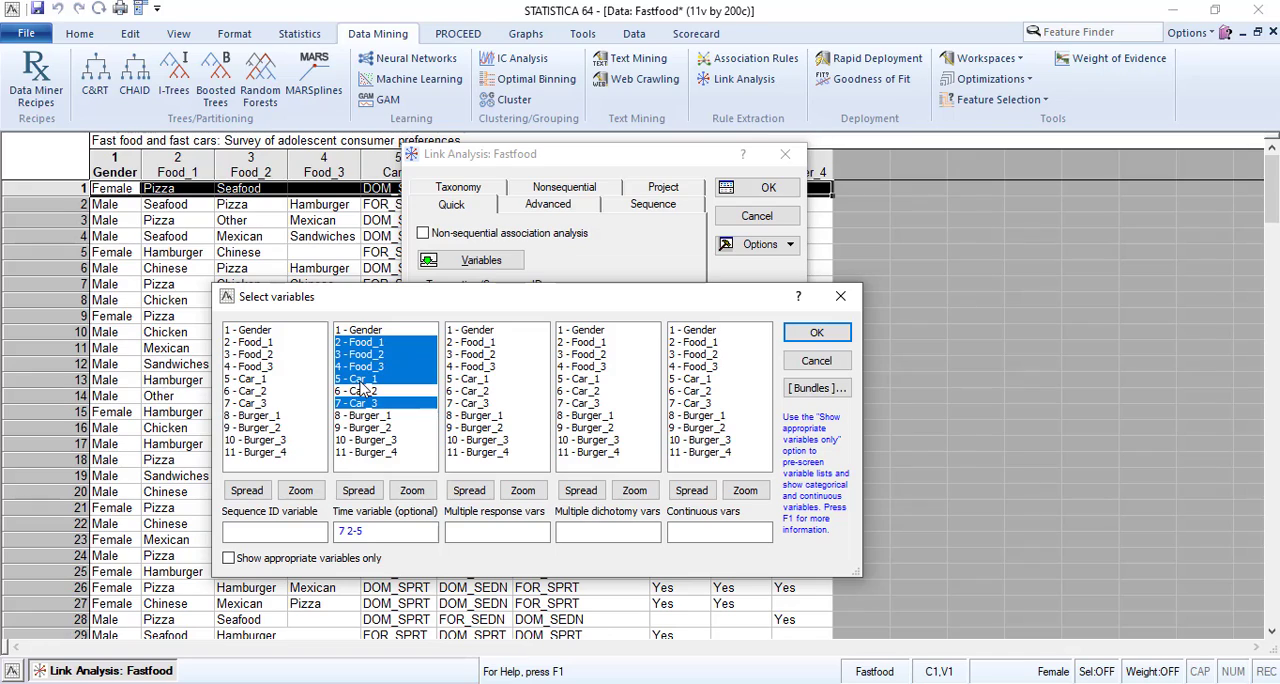
pyautogui.keyDown('ctrl'); pyautogui.click(363, 390); pyautogui.keyUp('ctrl')
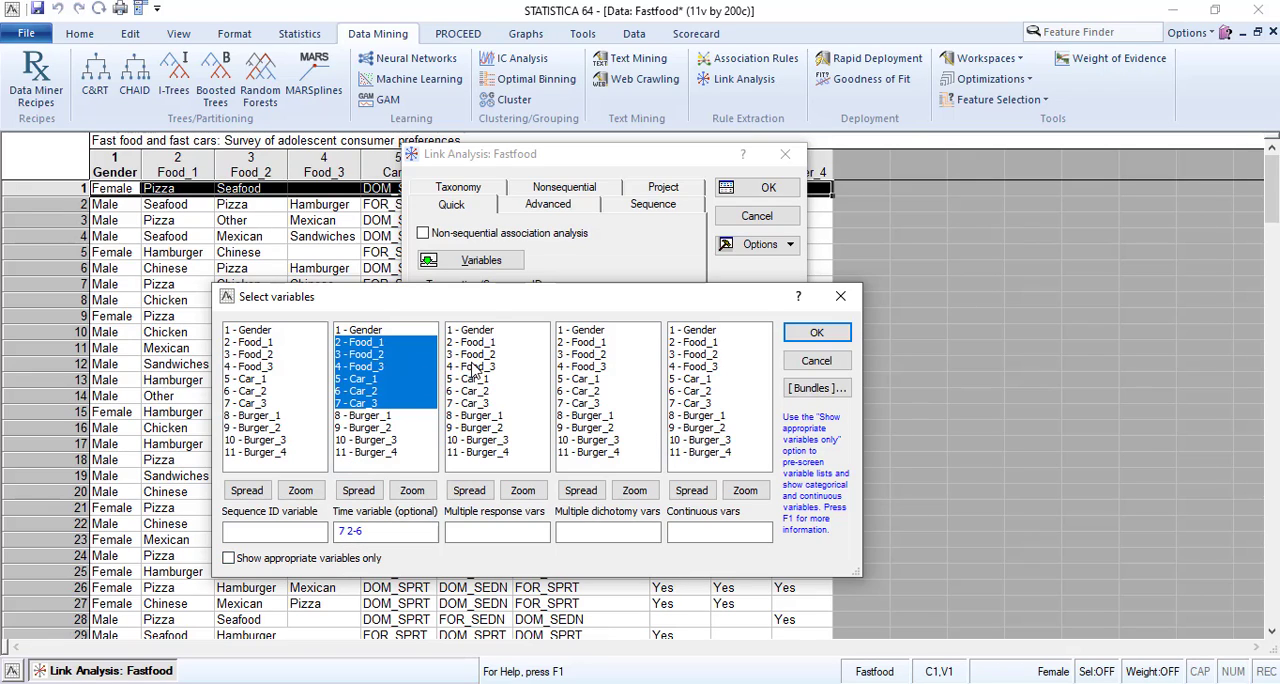
pyautogui.click(484, 416)
pyautogui.keyDown('shift'); pyautogui.click(481, 455); pyautogui.keyUp('shift')
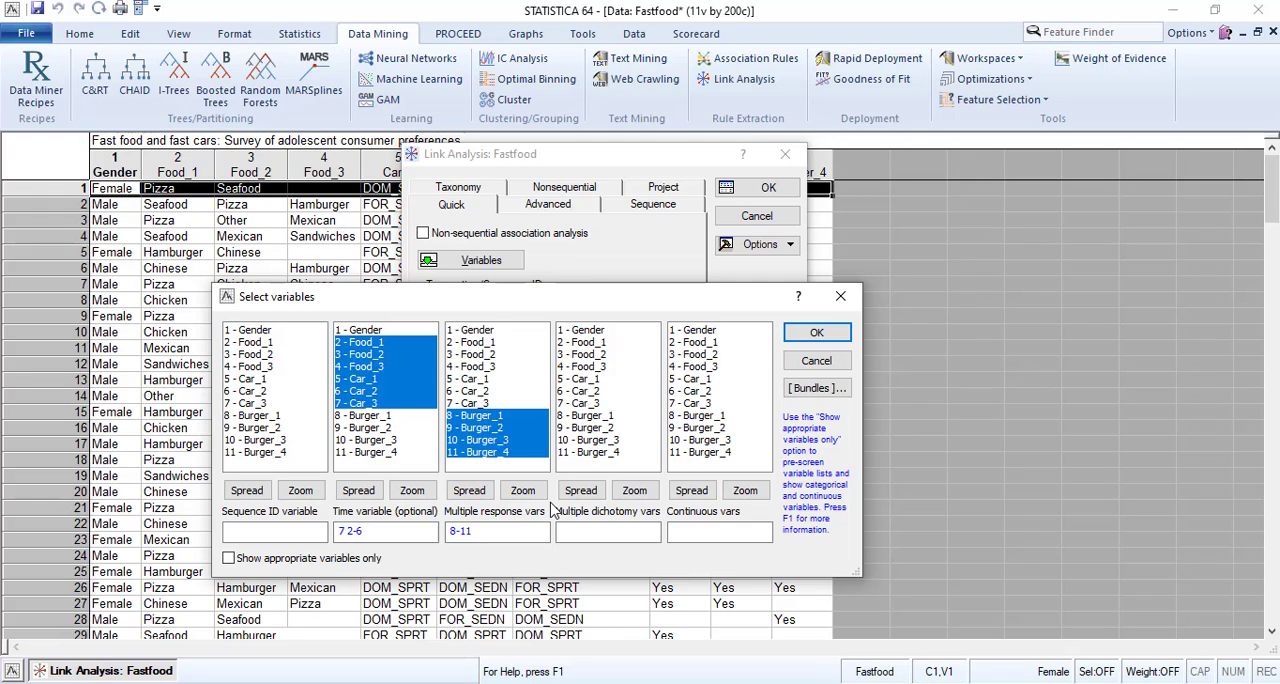
# Clear the time variable selection so that no time variable is assigned.
pyautogui.click(490, 416)
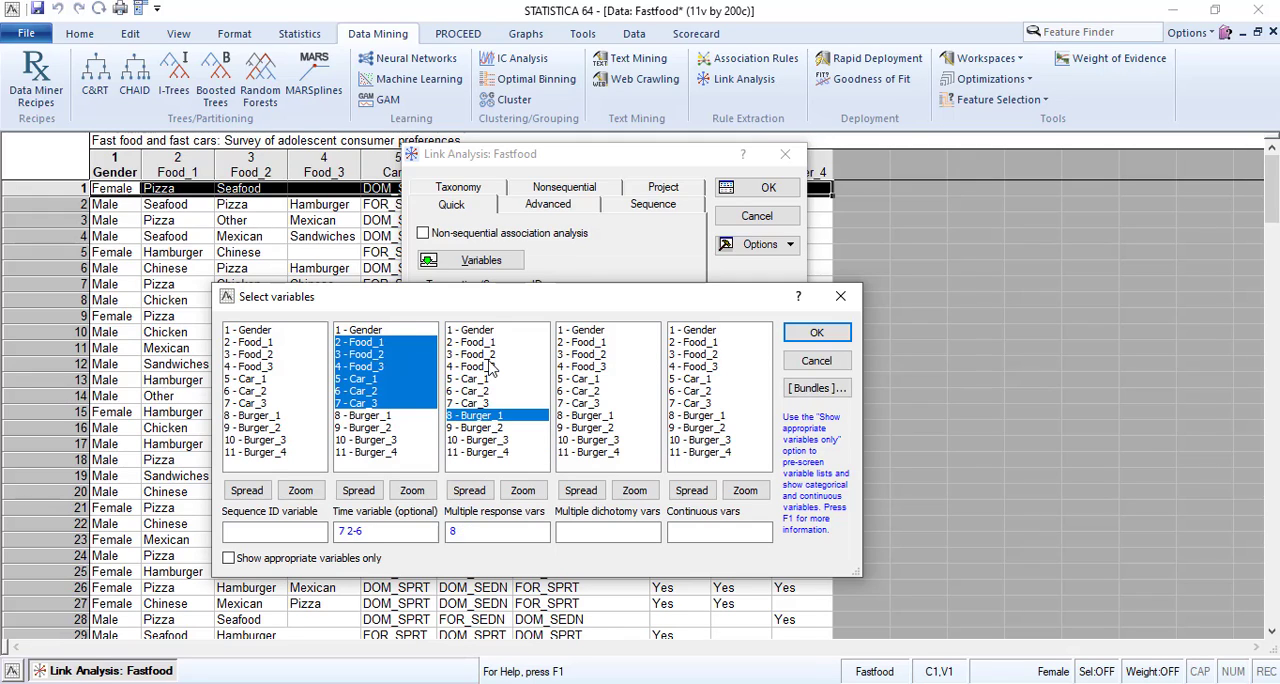
pyautogui.click(368, 354)
pyautogui.click(393, 391)
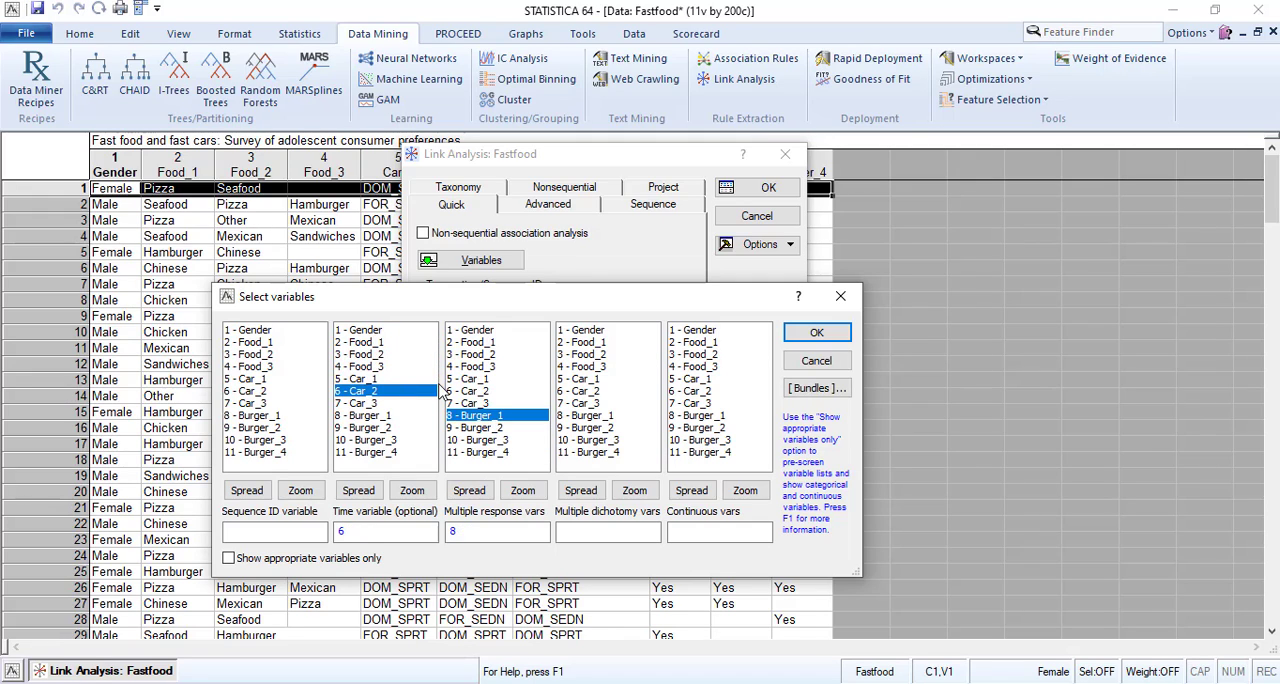
pyautogui.click(357, 533)
pyautogui.press('BackSpace')
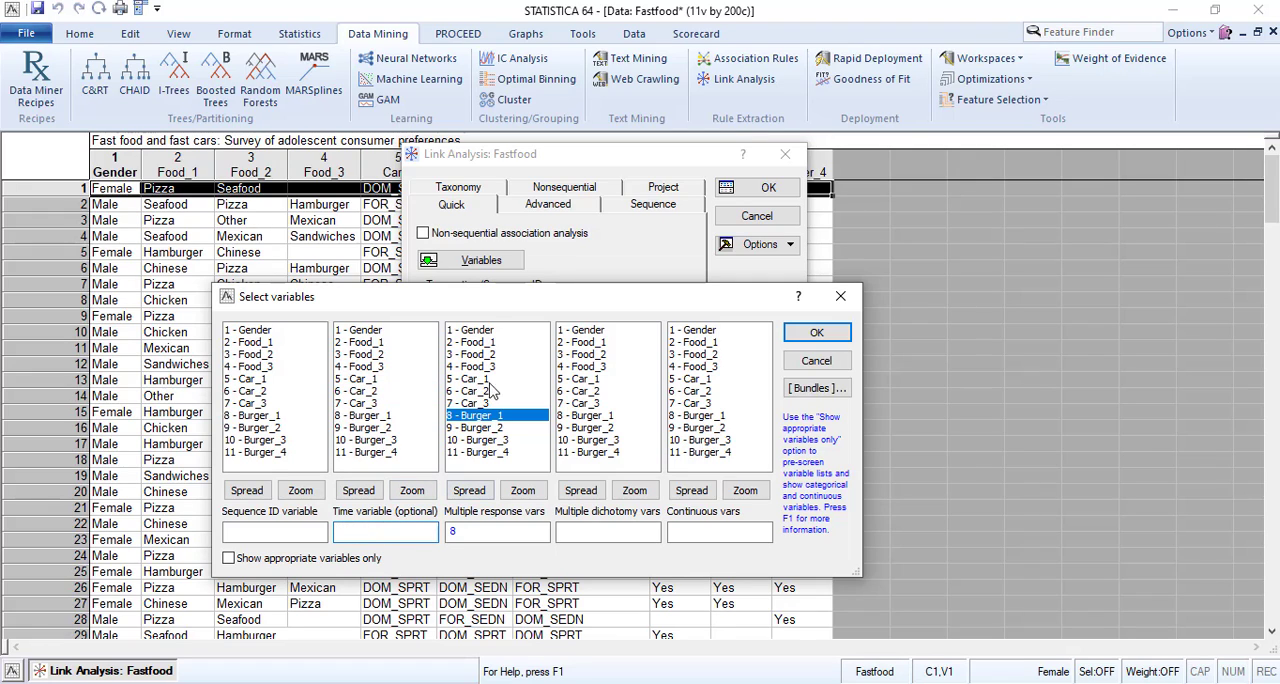
# Select Food_1 through Car_3 as multiple response variables and Burger_1 through Burger_4 as multiple dichotomy variables.
pyautogui.click(483, 343)
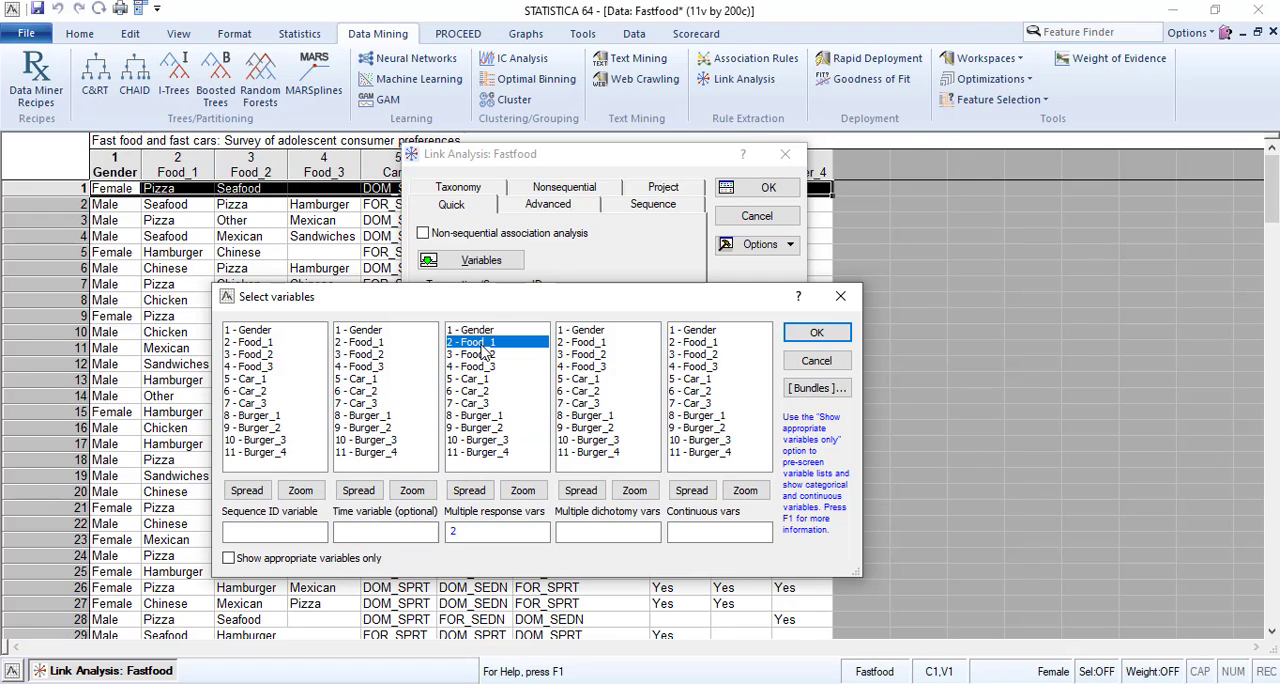
pyautogui.keyDown('shift'); pyautogui.click(485, 403); pyautogui.keyUp('shift')
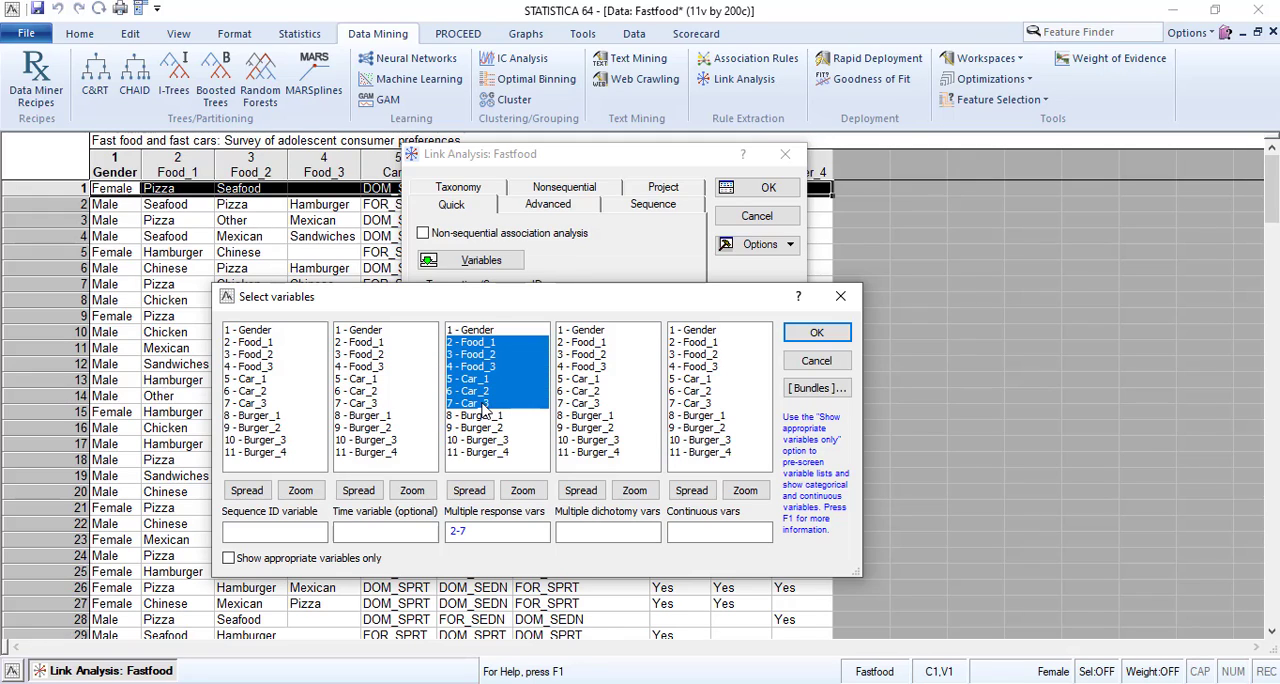
pyautogui.click(583, 415)
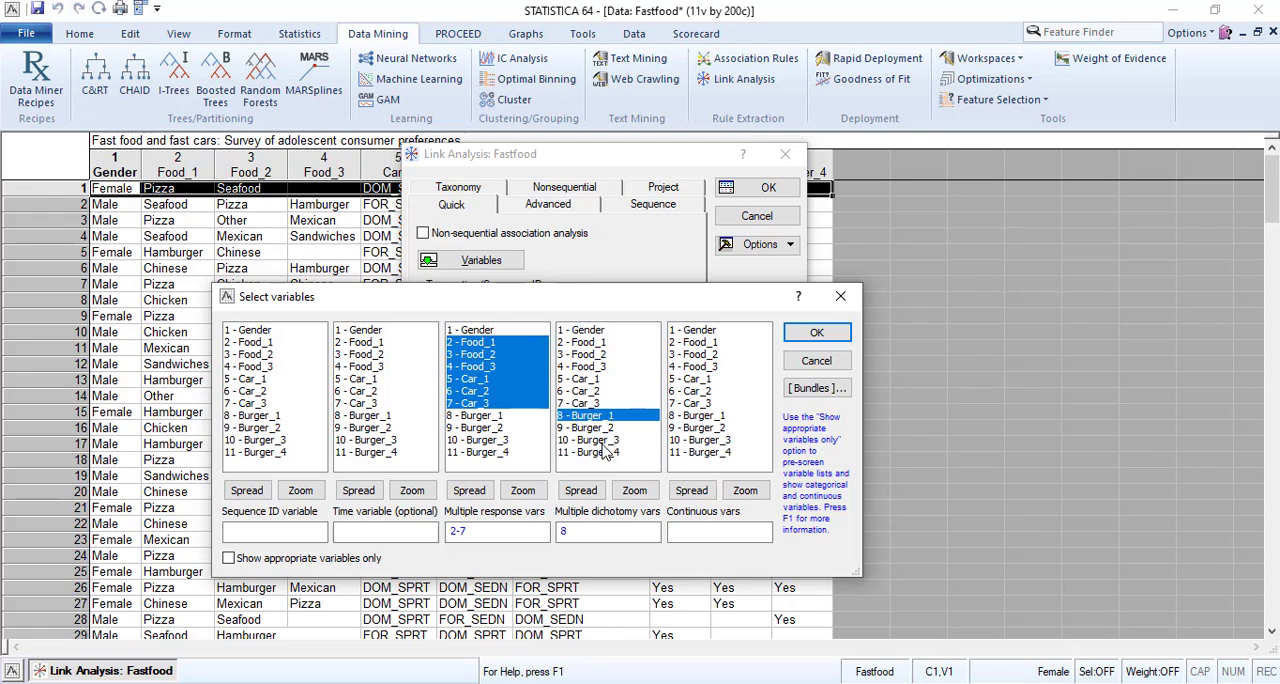
pyautogui.keyDown('shift'); pyautogui.click(603, 455); pyautogui.keyUp('shift')
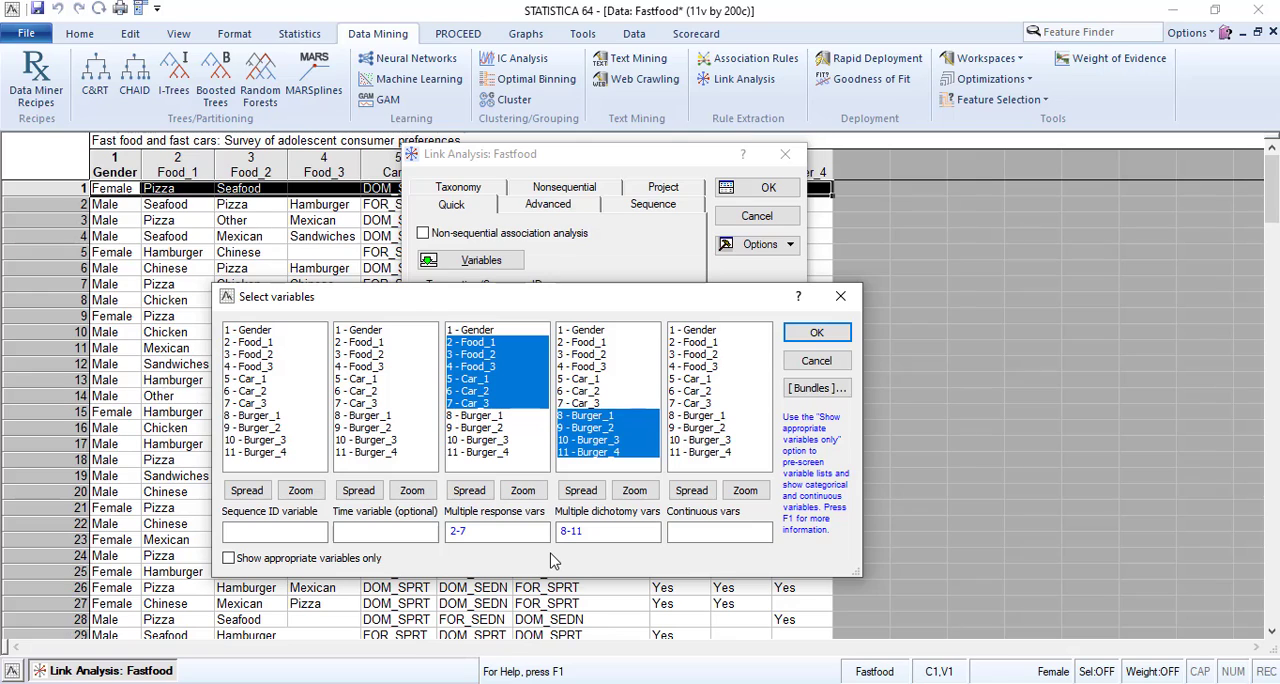
# Turn on showing appropriate variables only, assign Gender as the sequence ID variable and accept the variable selection.
pyautogui.click(228, 558)
pyautogui.click(250, 330)
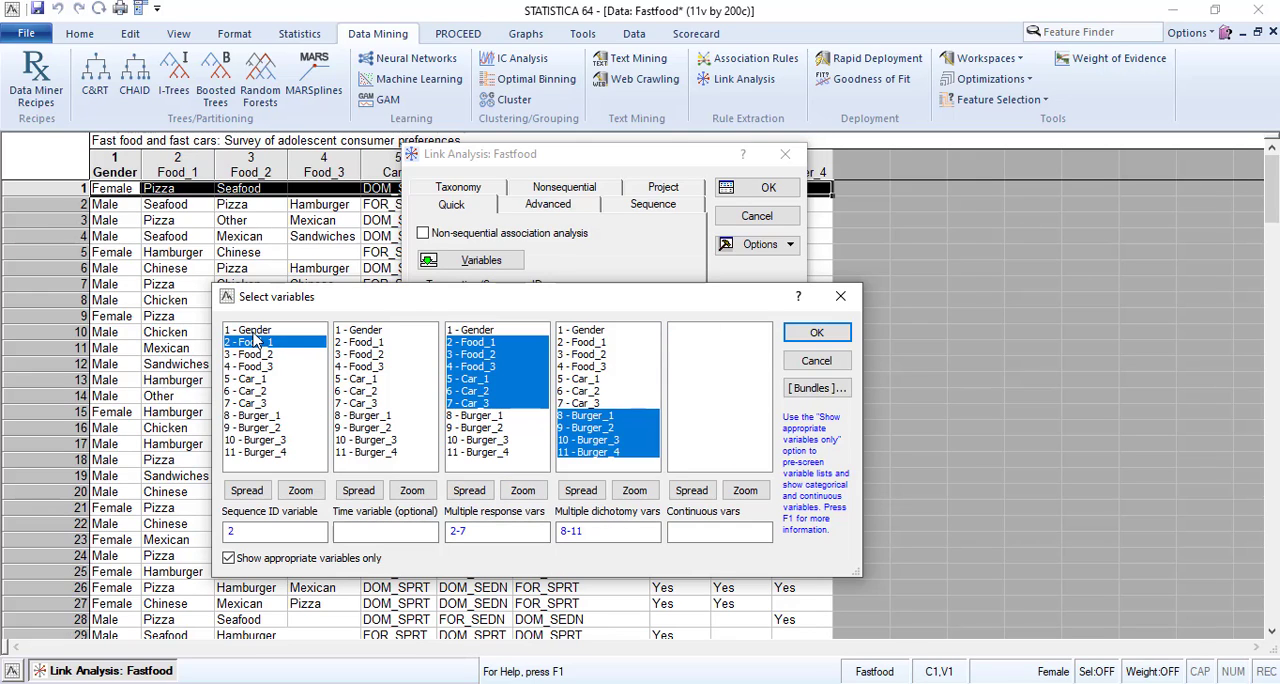
pyautogui.click(816, 333)
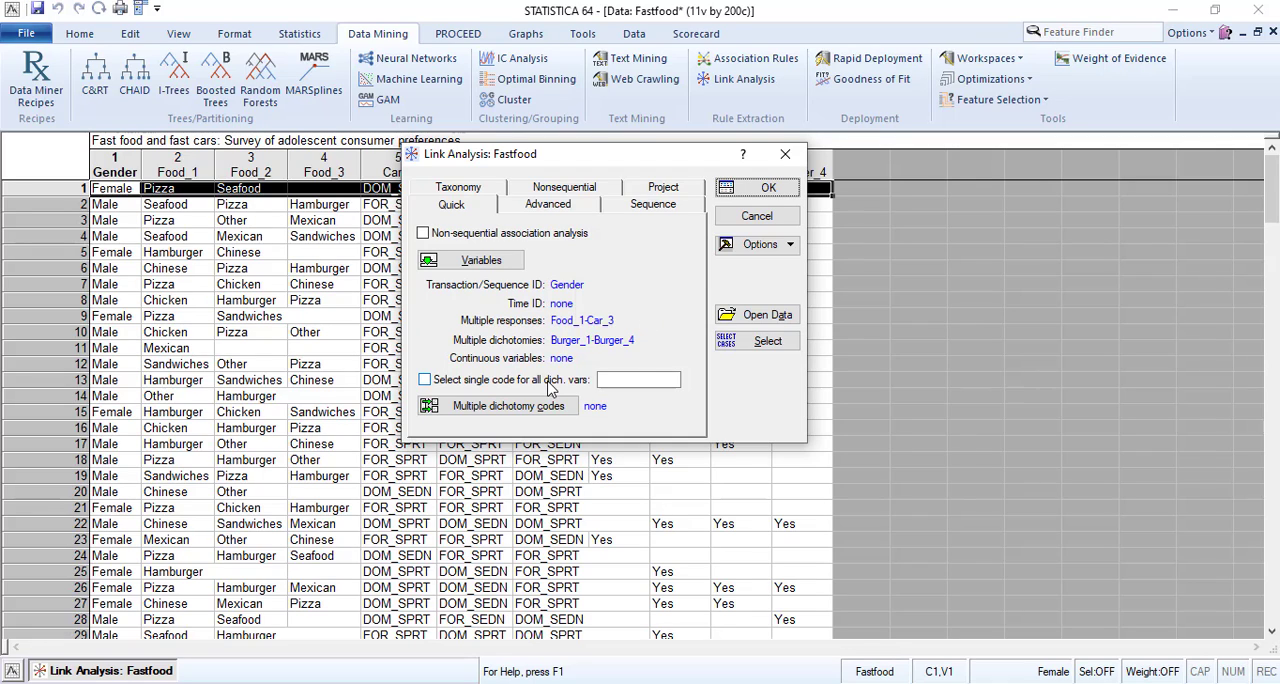
# Select all codes for each of the dichotomy variables Burger_1 through Burger_4 and accept them.
pyautogui.click(490, 410)
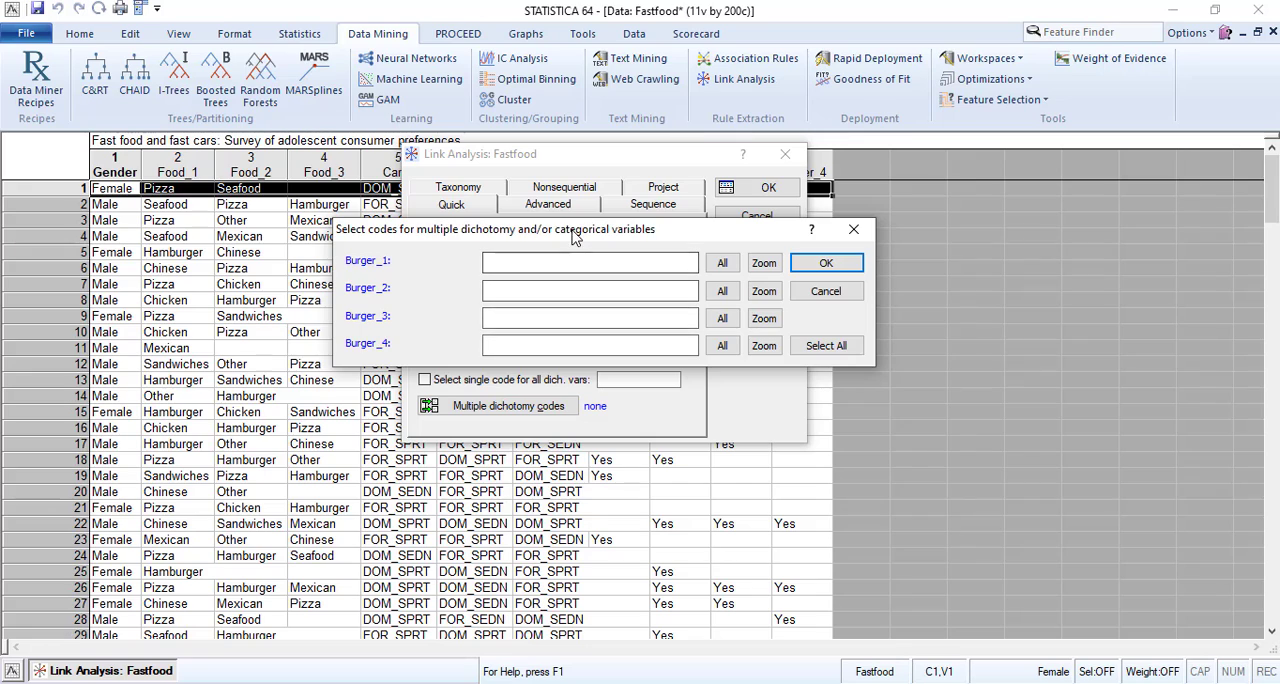
pyautogui.moveTo(608, 230); pyautogui.dragTo(368, 228)
pyautogui.click(515, 256)
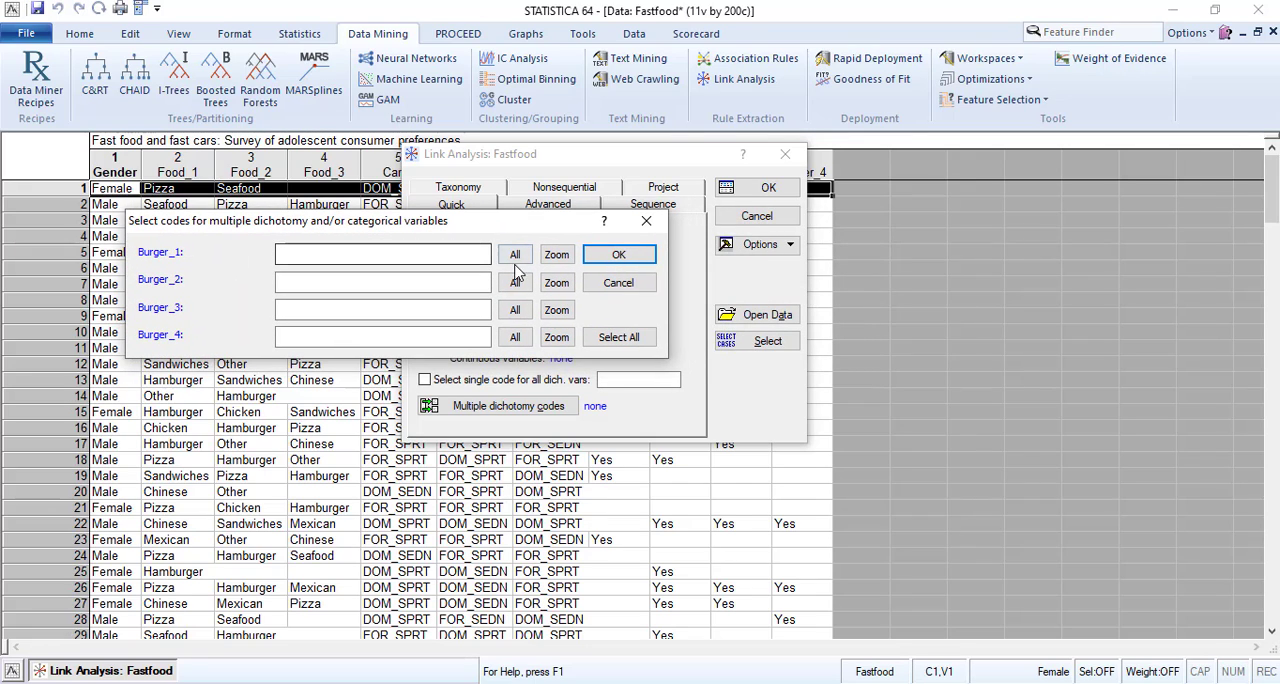
pyautogui.click(515, 282)
pyautogui.click(515, 310)
pyautogui.click(515, 337)
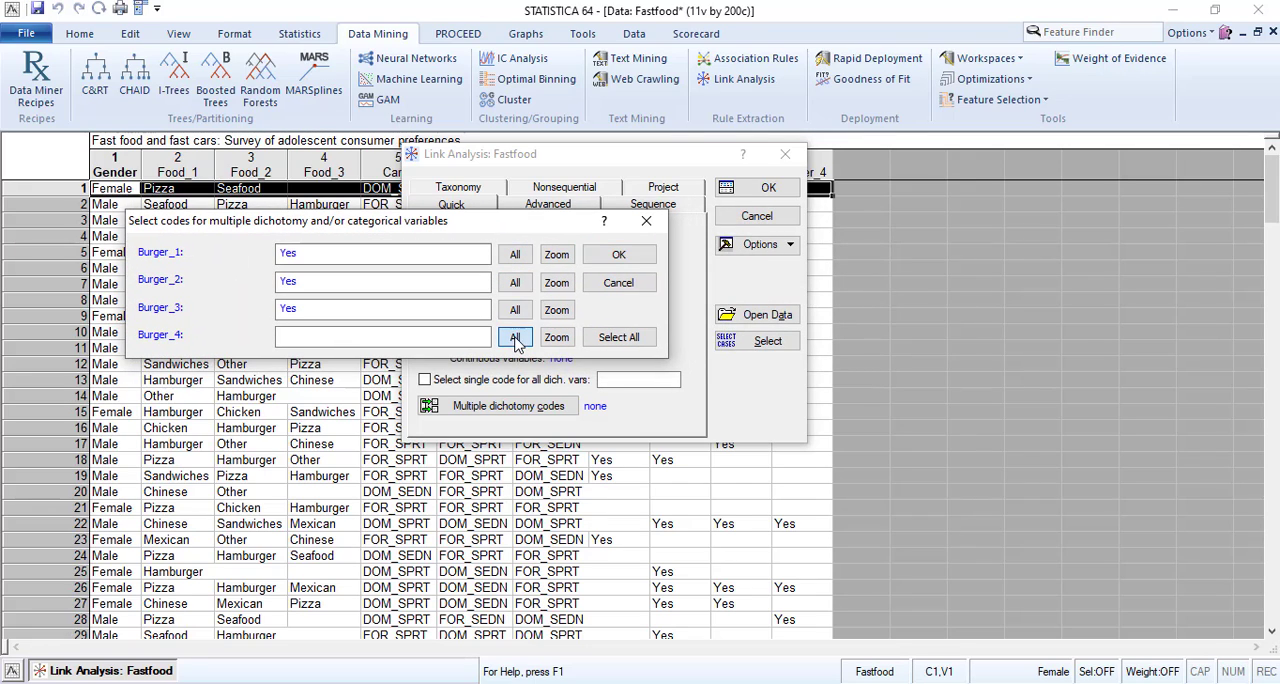
pyautogui.click(619, 257)
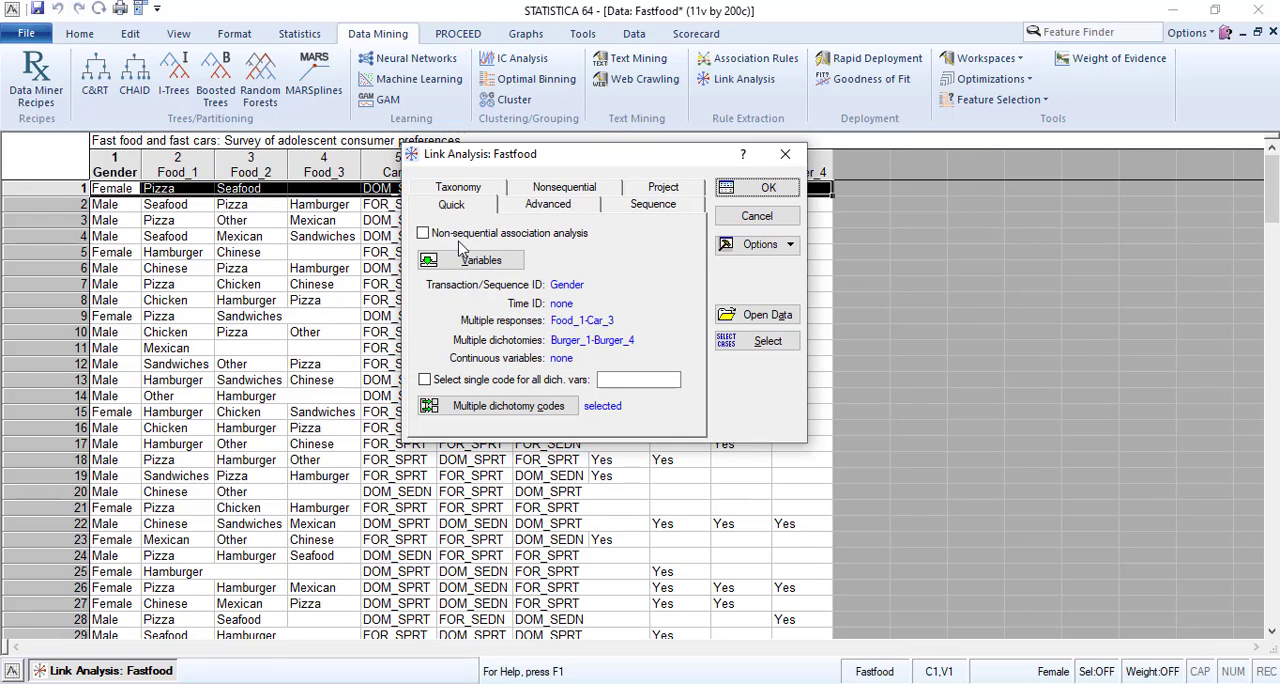
# Examine the advanced, sequence, nonsequential and taxonomy options of the Link Analysis.
pyautogui.click(546, 208)
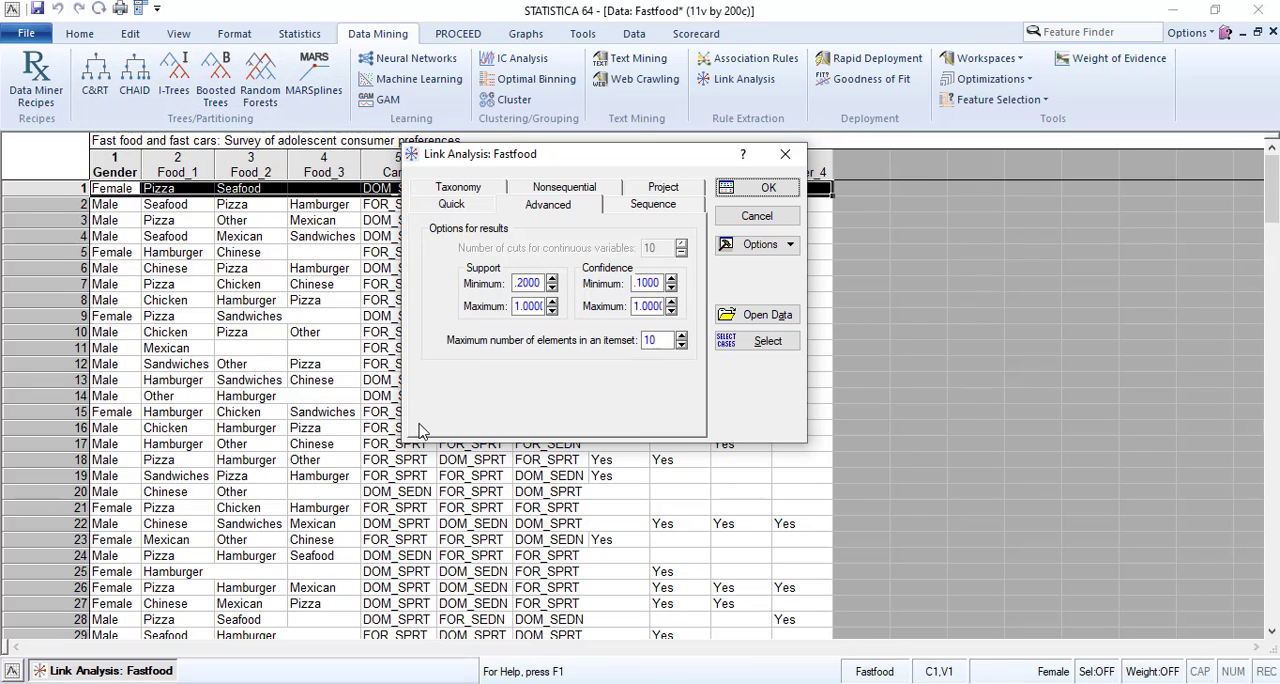
pyautogui.click(648, 341)
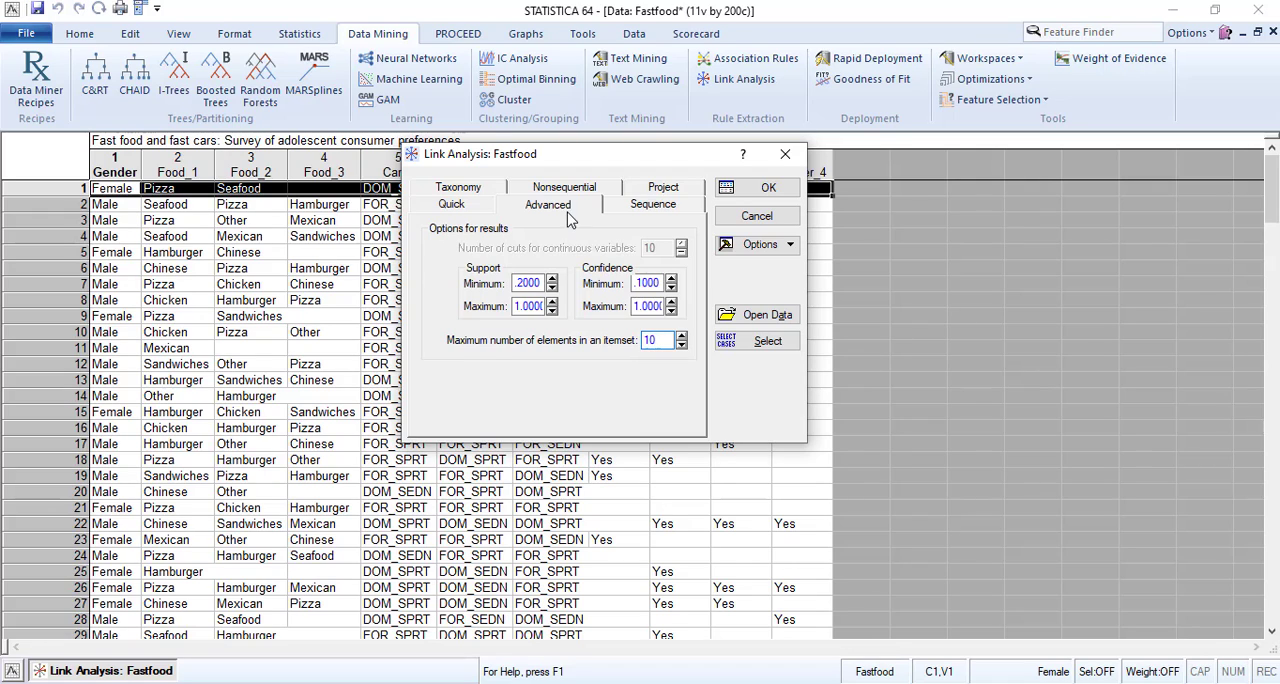
pyautogui.click(631, 210)
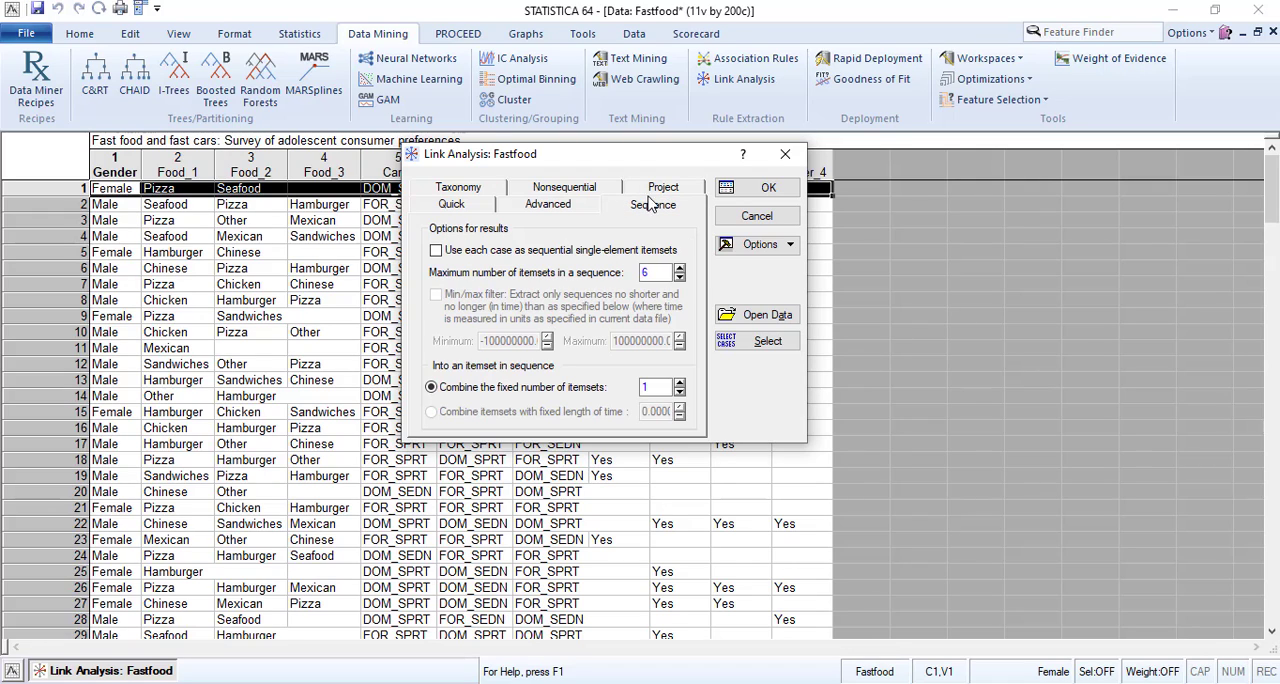
pyautogui.click(657, 191)
pyautogui.click(563, 190)
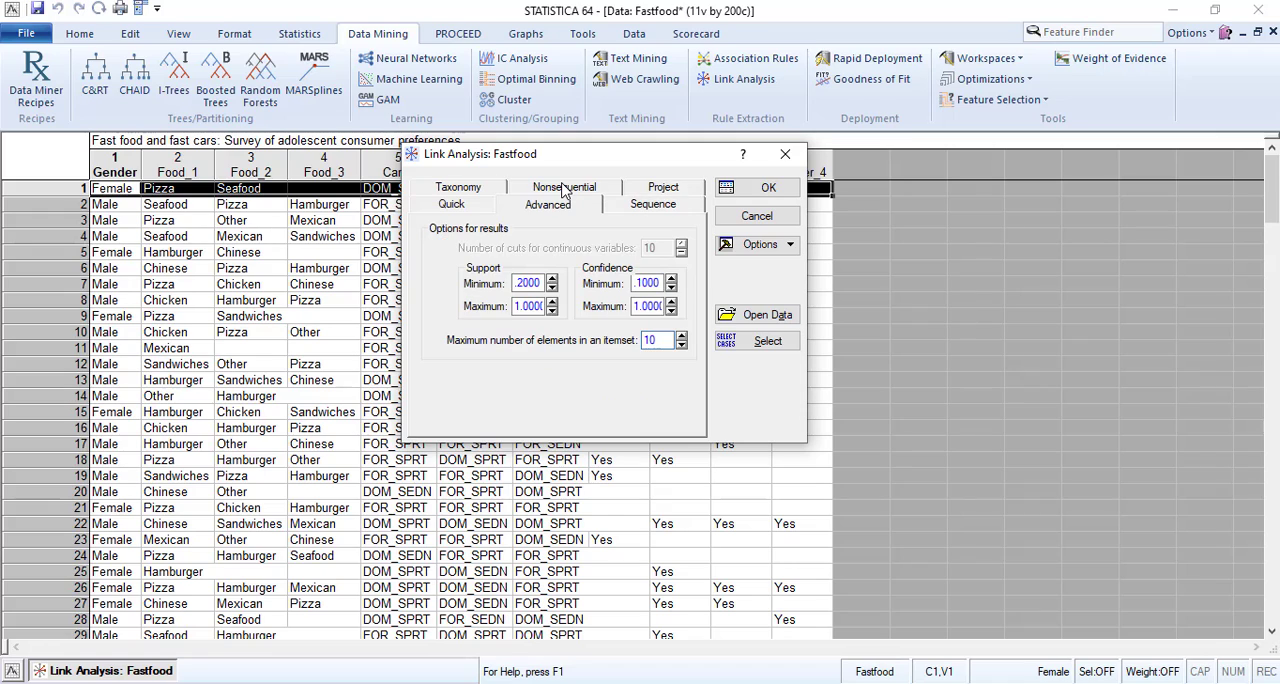
pyautogui.click(485, 190)
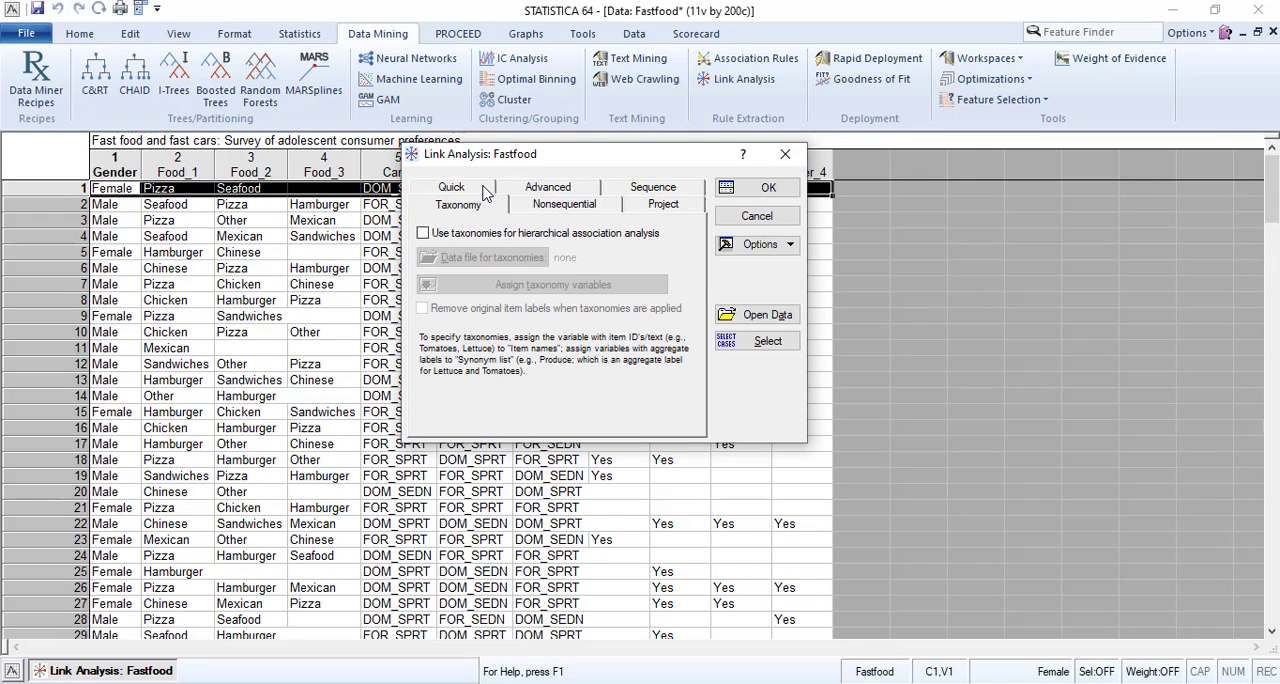
pyautogui.click(558, 212)
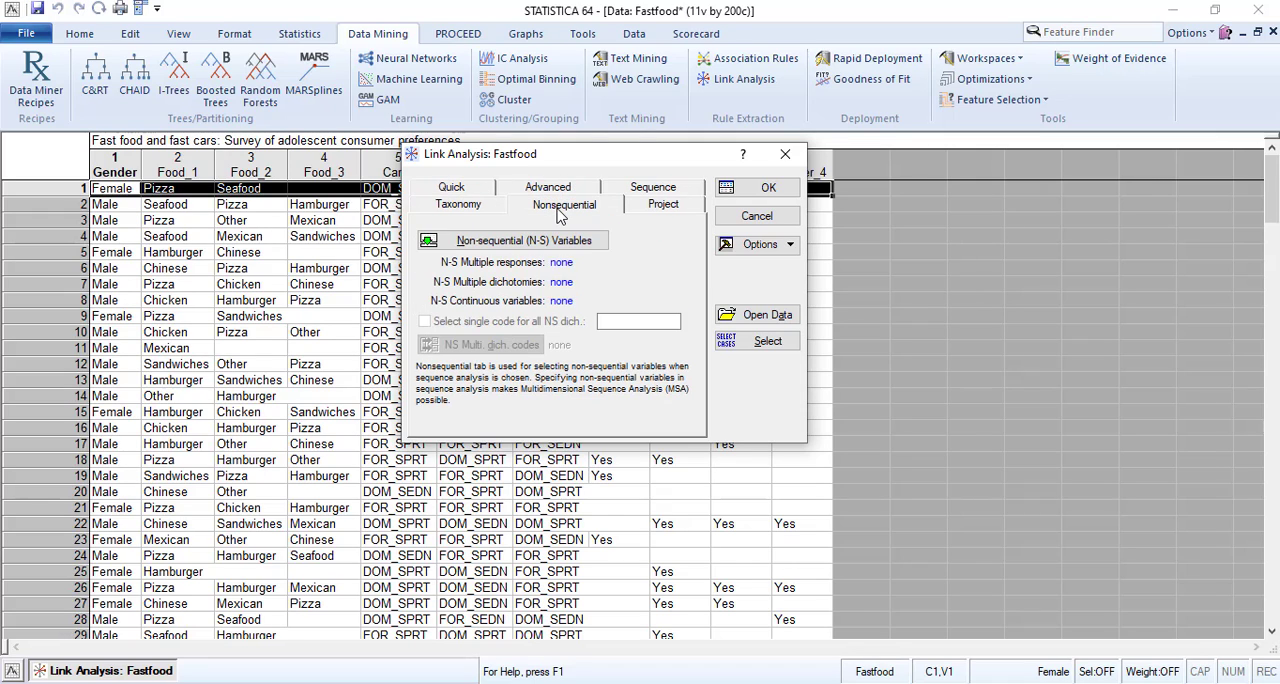
pyautogui.click(476, 206)
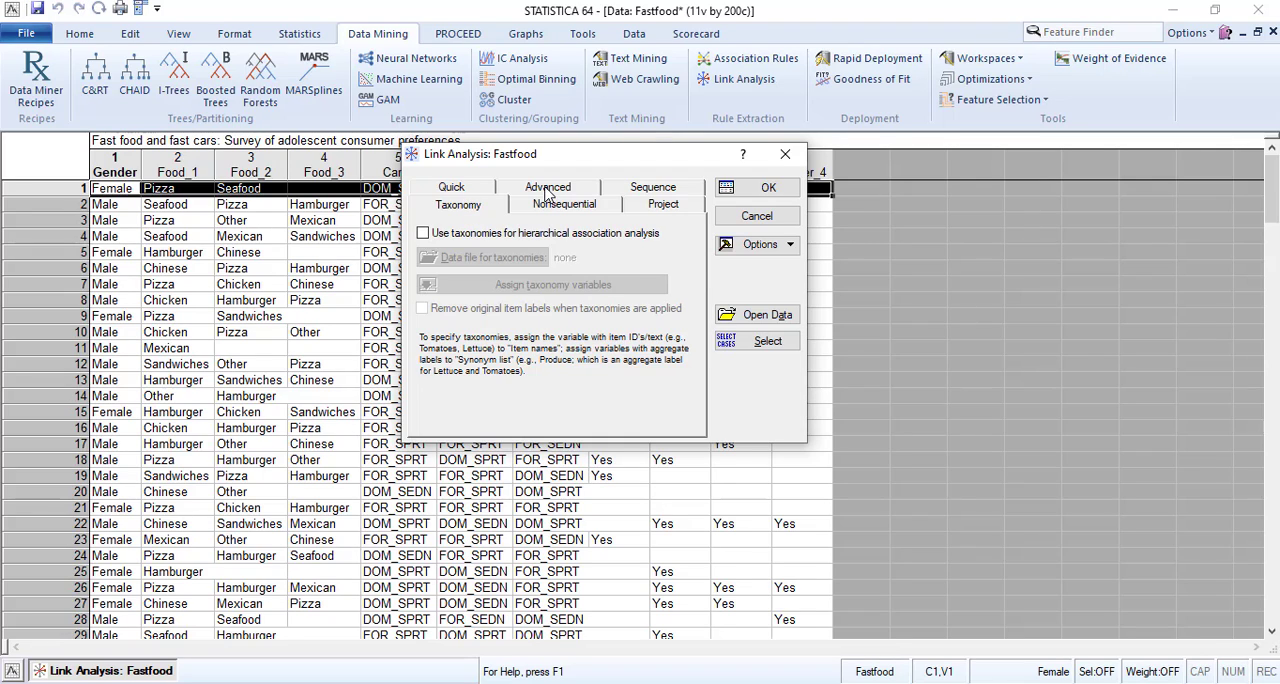
# Set the maximum number of elements in an itemset to 30 and run the analysis with the current minimum support.
pyautogui.click(541, 196)
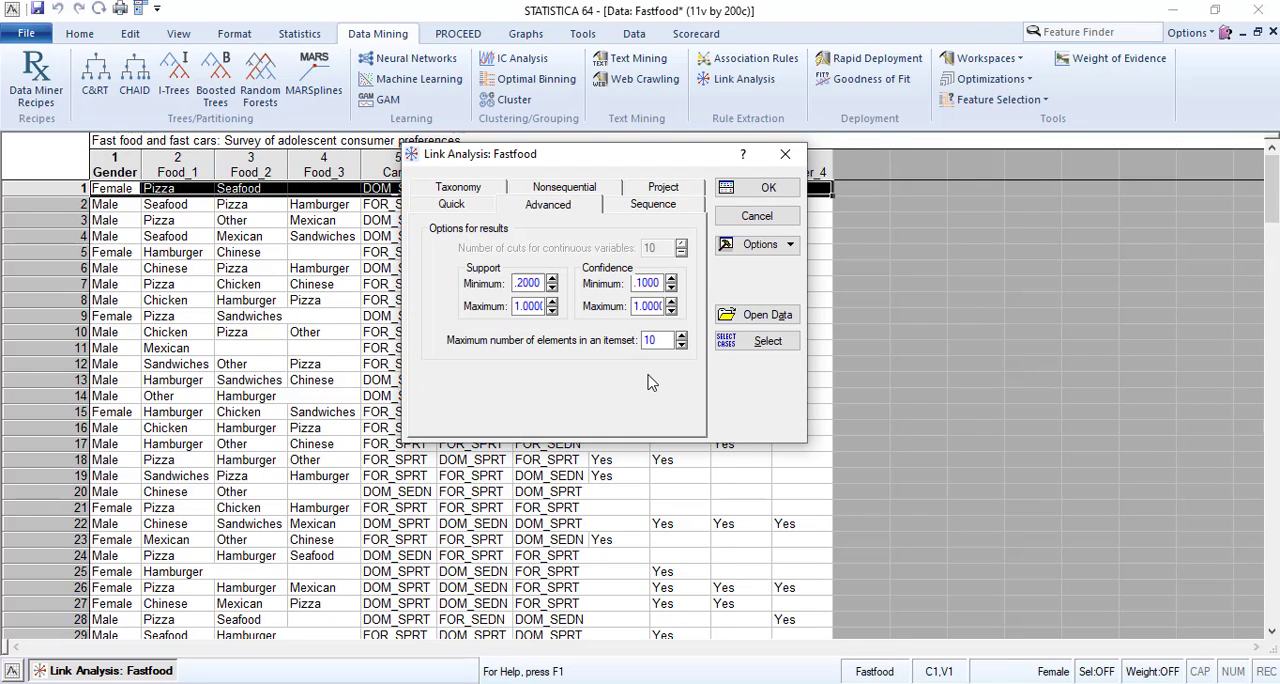
pyautogui.click(655, 340)
pyautogui.doubleClick(655, 340)
pyautogui.write('30')
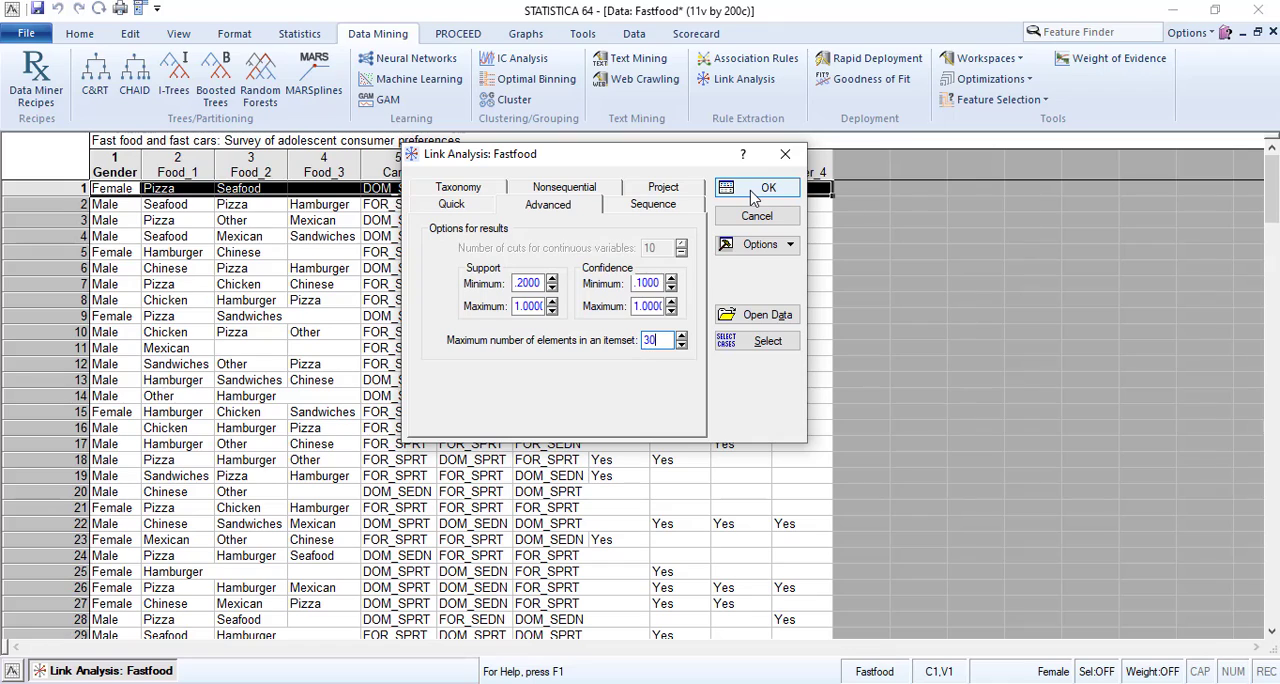
pyautogui.click(754, 194)
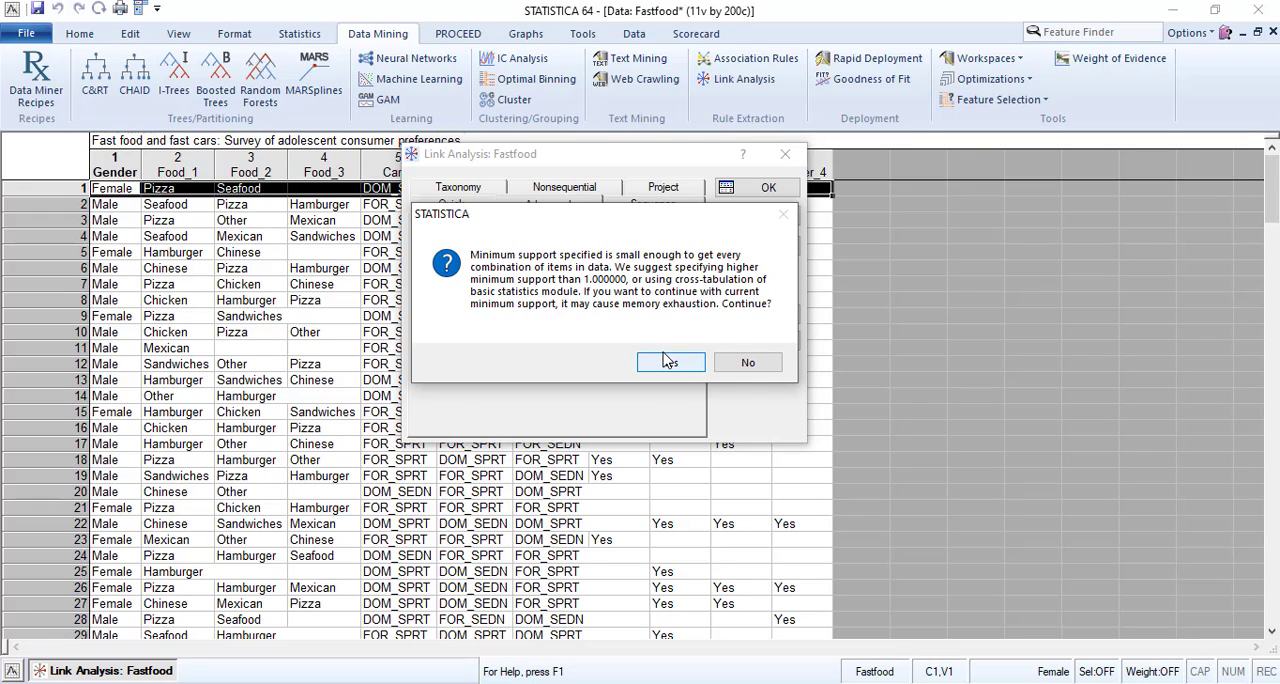
pyautogui.click(667, 361)
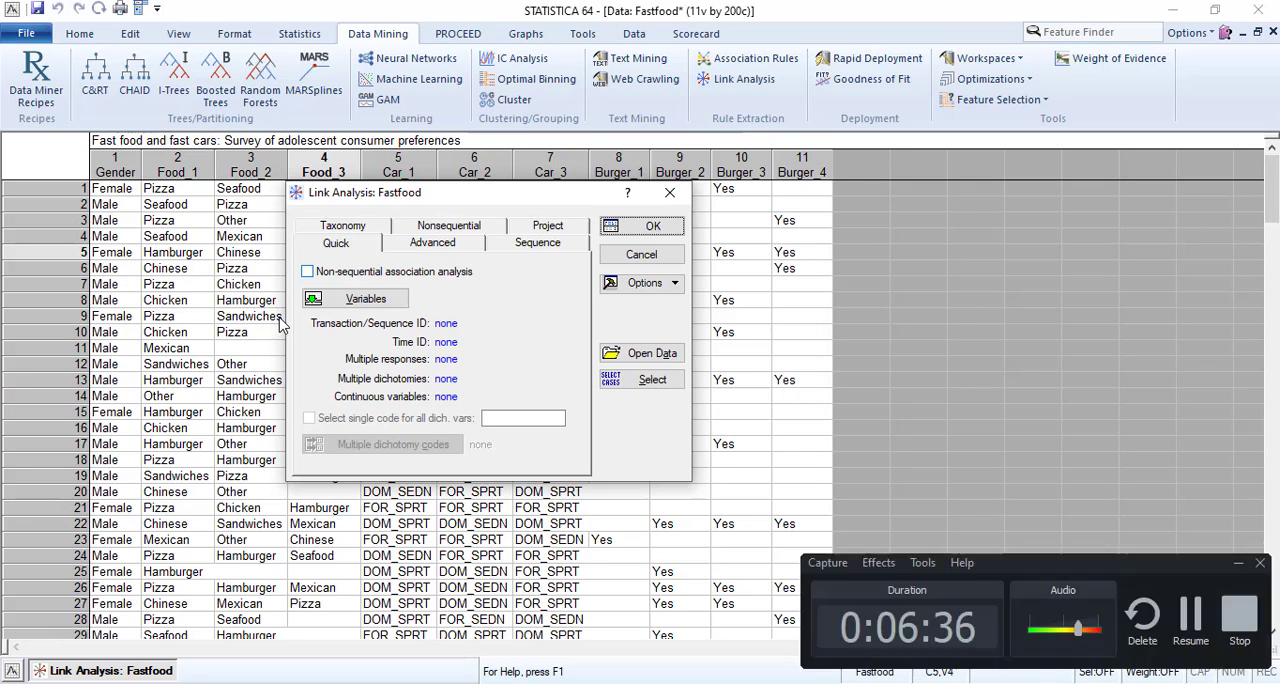
# Enable non-sequential association analysis and assign Food_1 through Car_3 as multiple response and Burger_1 through Burger_4 as multiple dichotomy variables.
pyautogui.click(308, 272)
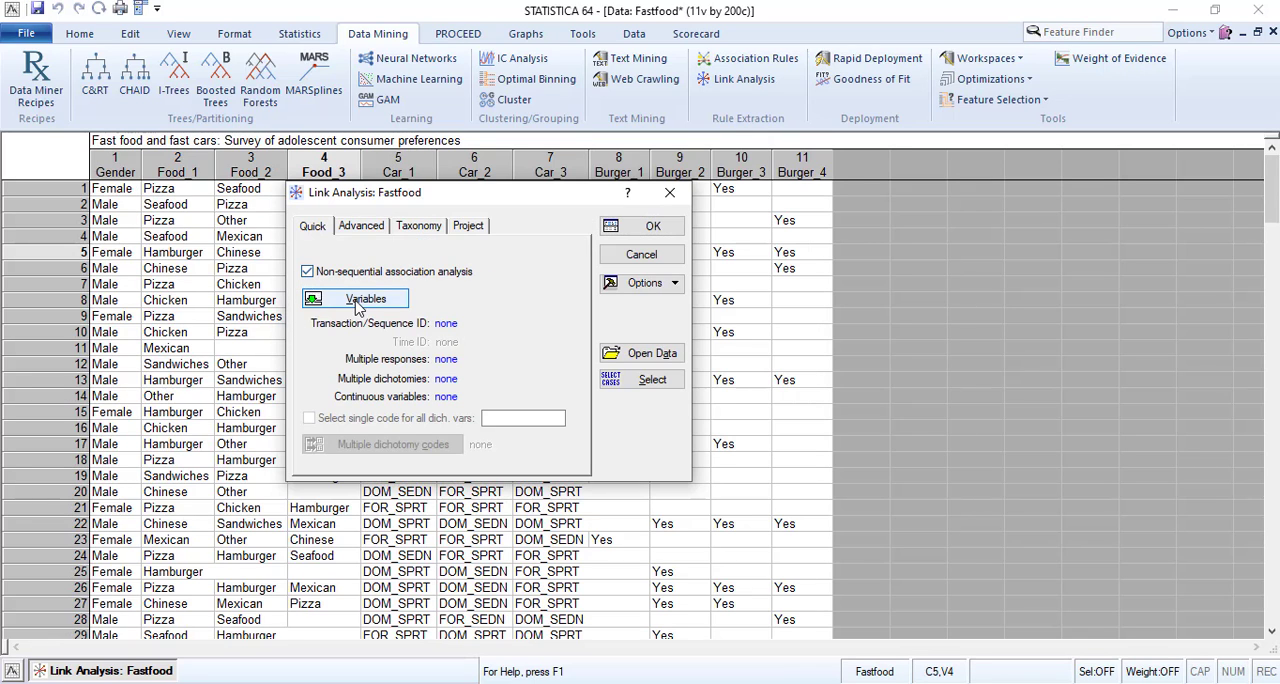
pyautogui.click(360, 300)
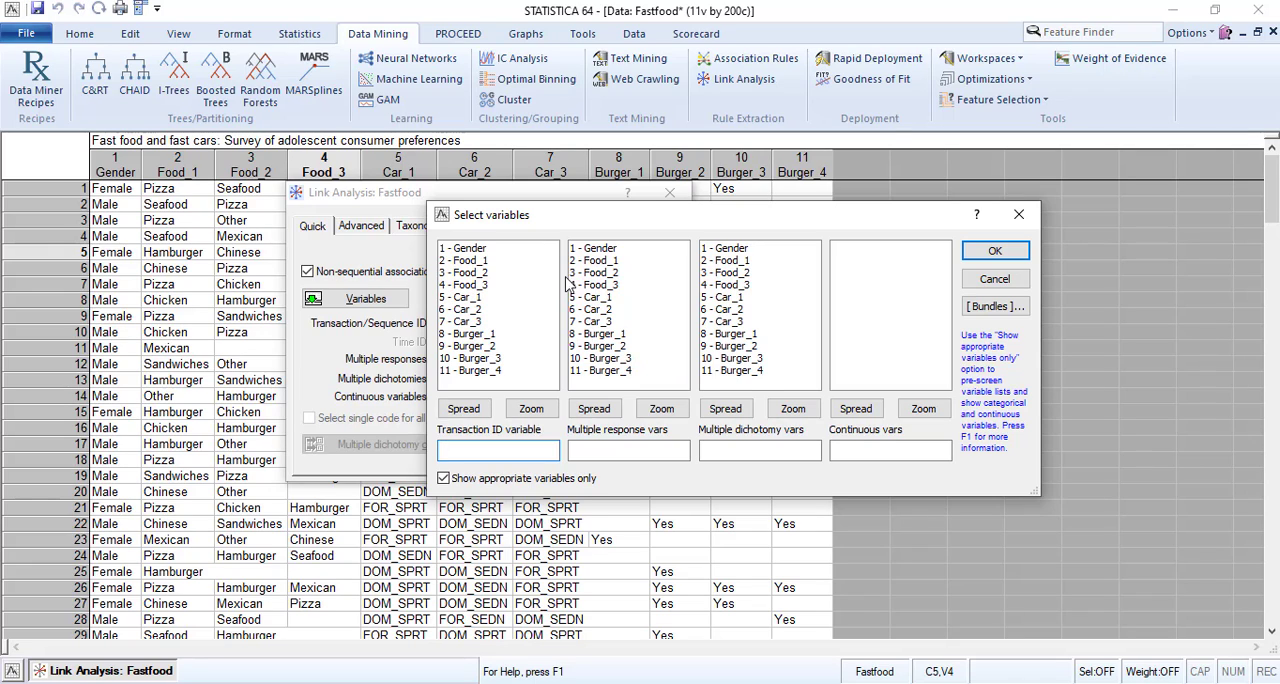
pyautogui.click(612, 262)
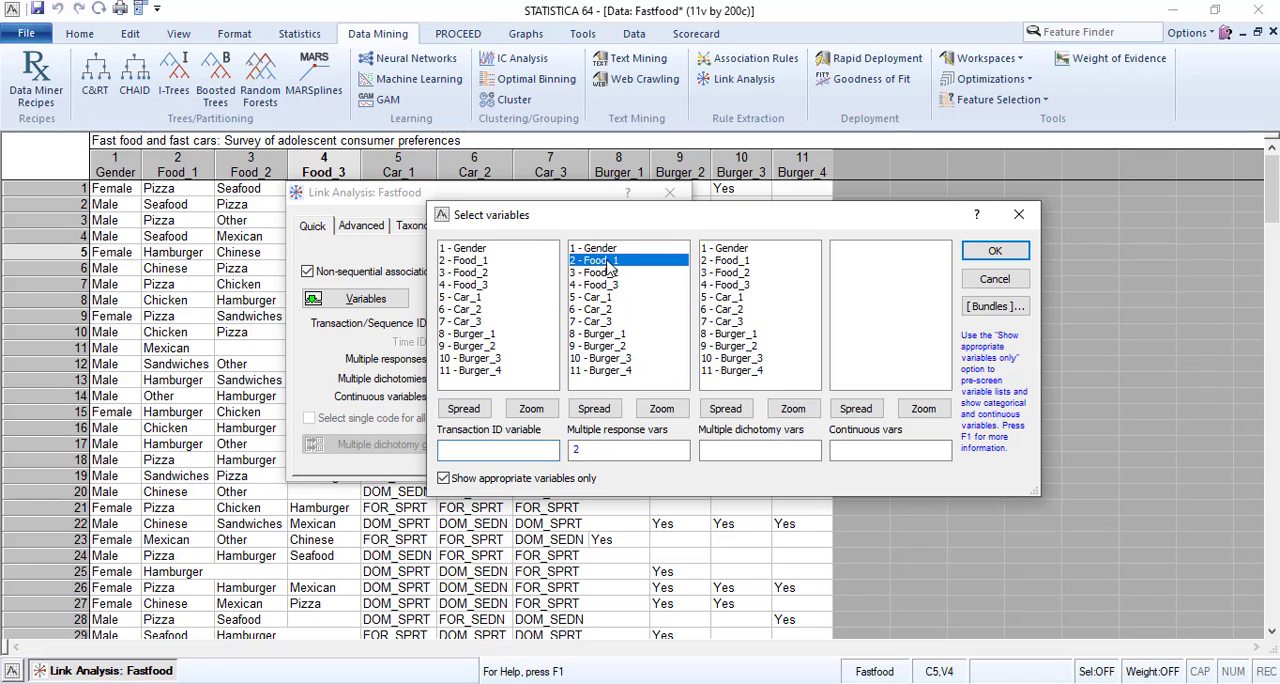
pyautogui.keyDown('shift'); pyautogui.click(601, 314); pyautogui.keyUp('shift')
pyautogui.moveTo(601, 328); pyautogui.dragTo(601, 324)
pyautogui.click(730, 336)
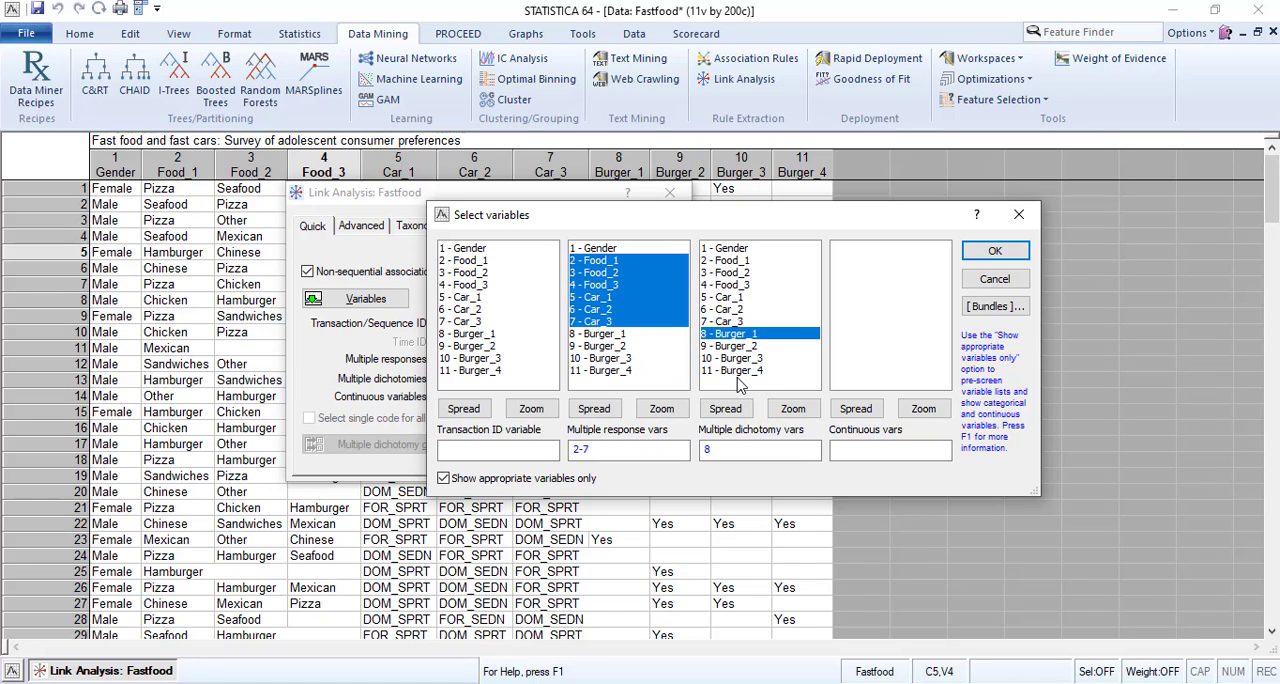
pyautogui.keyDown('shift'); pyautogui.click(737, 371); pyautogui.keyUp('shift')
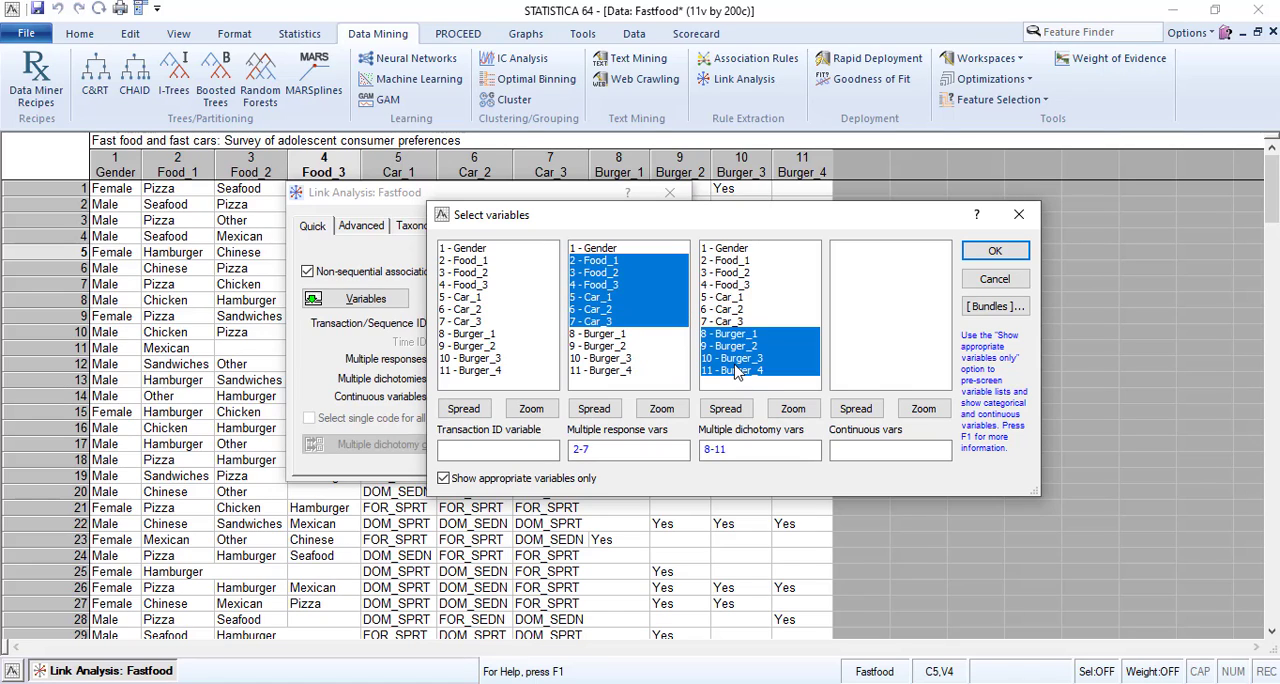
pyautogui.click(995, 251)
# Select all codes for the dichotomy variables Burger_1 through Burger_4 and accept them for the non-sequential analysis.
pyautogui.click(362, 228)
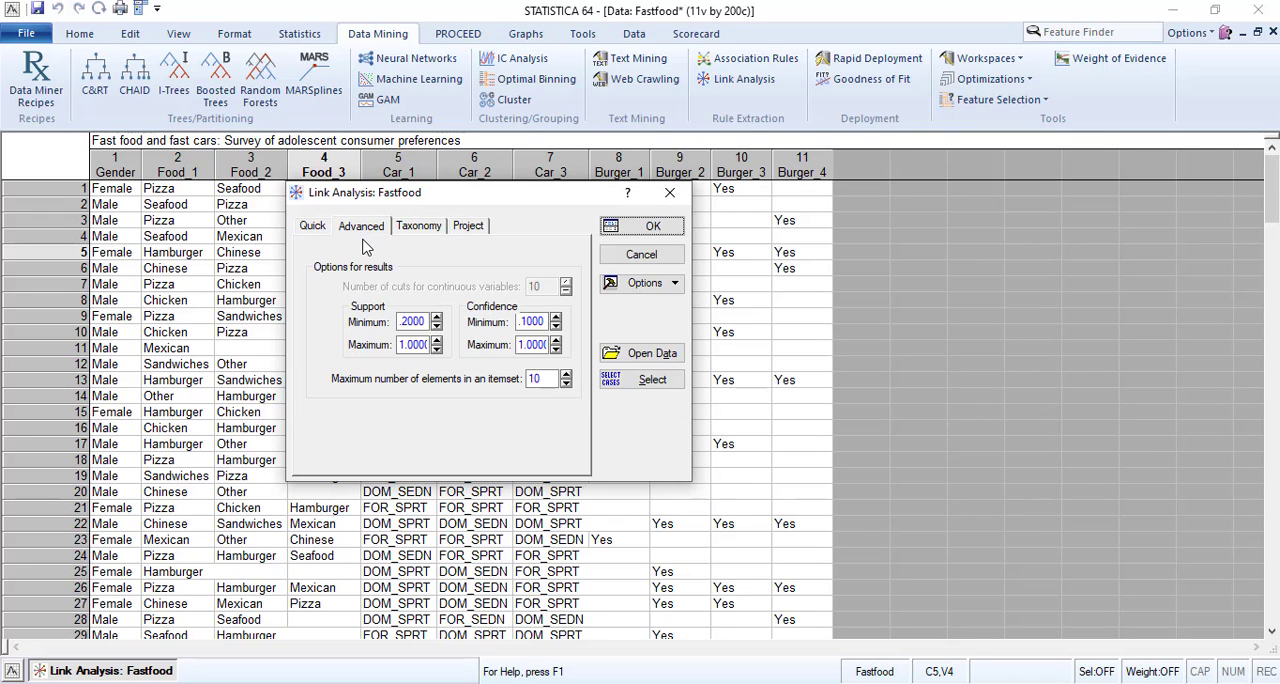
pyautogui.click(315, 227)
pyautogui.click(420, 447)
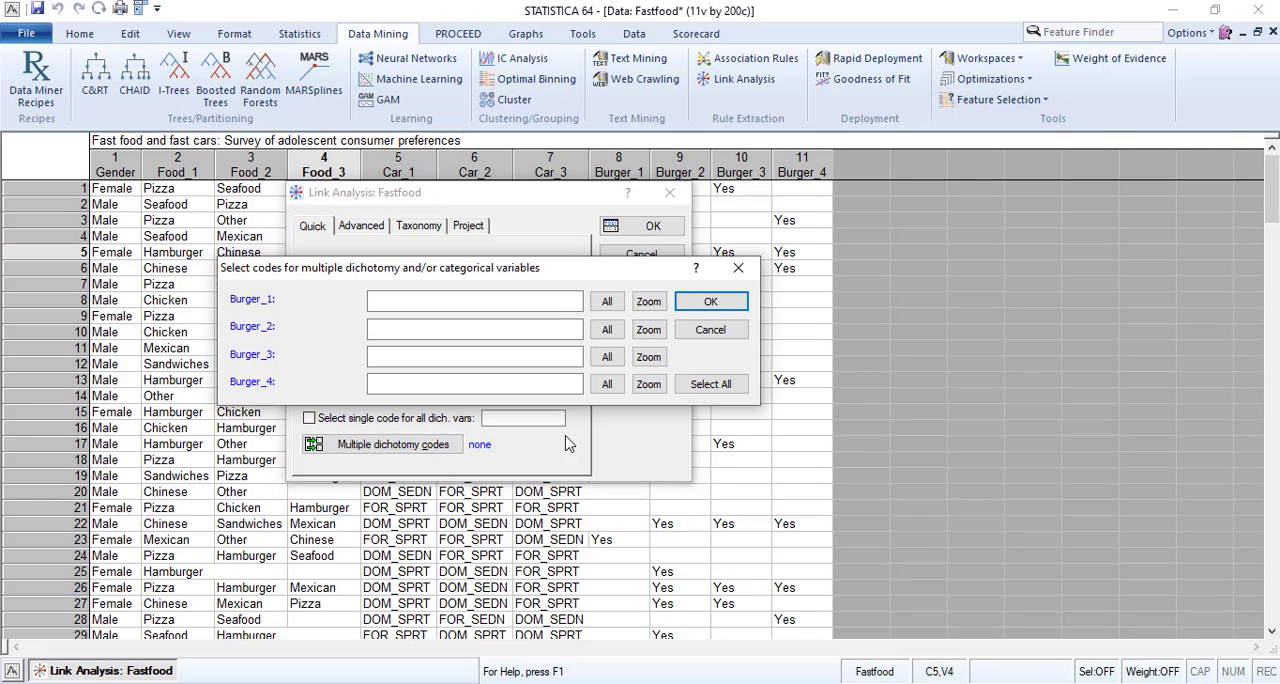
pyautogui.click(704, 386)
pyautogui.click(712, 302)
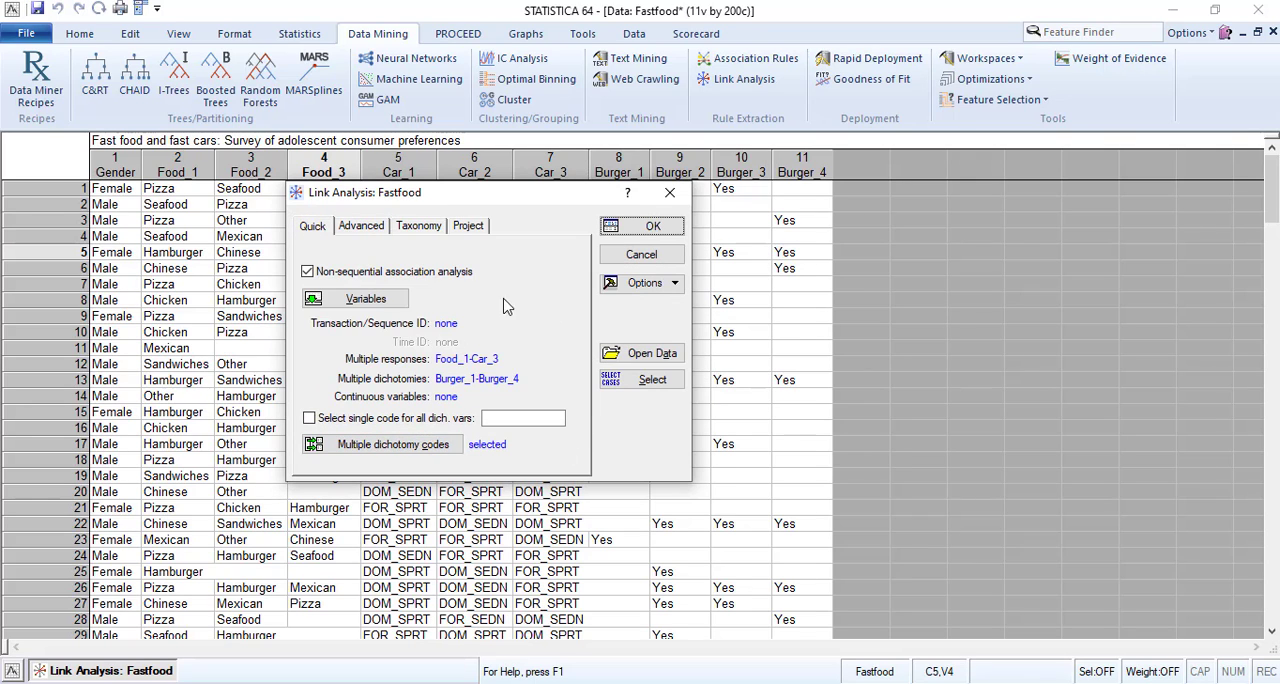
# Set the minimum support to 0.3 and the minimum confidence to 0.7.
pyautogui.click(364, 228)
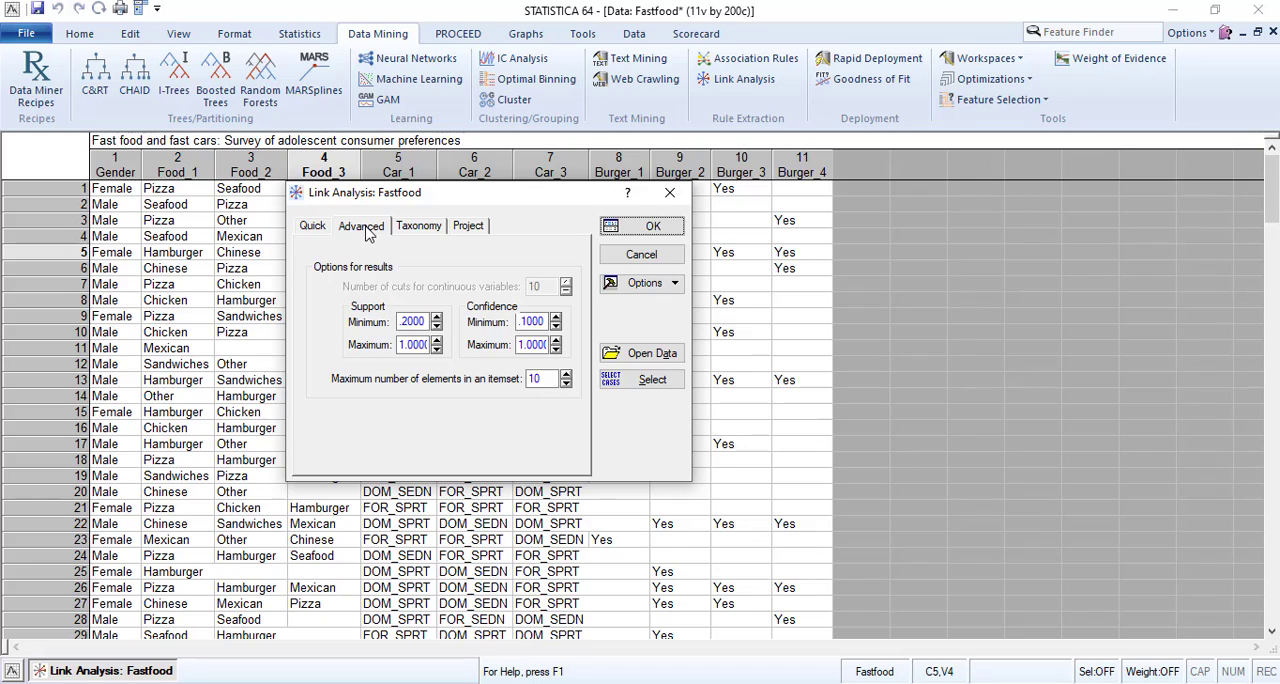
pyautogui.click(403, 322)
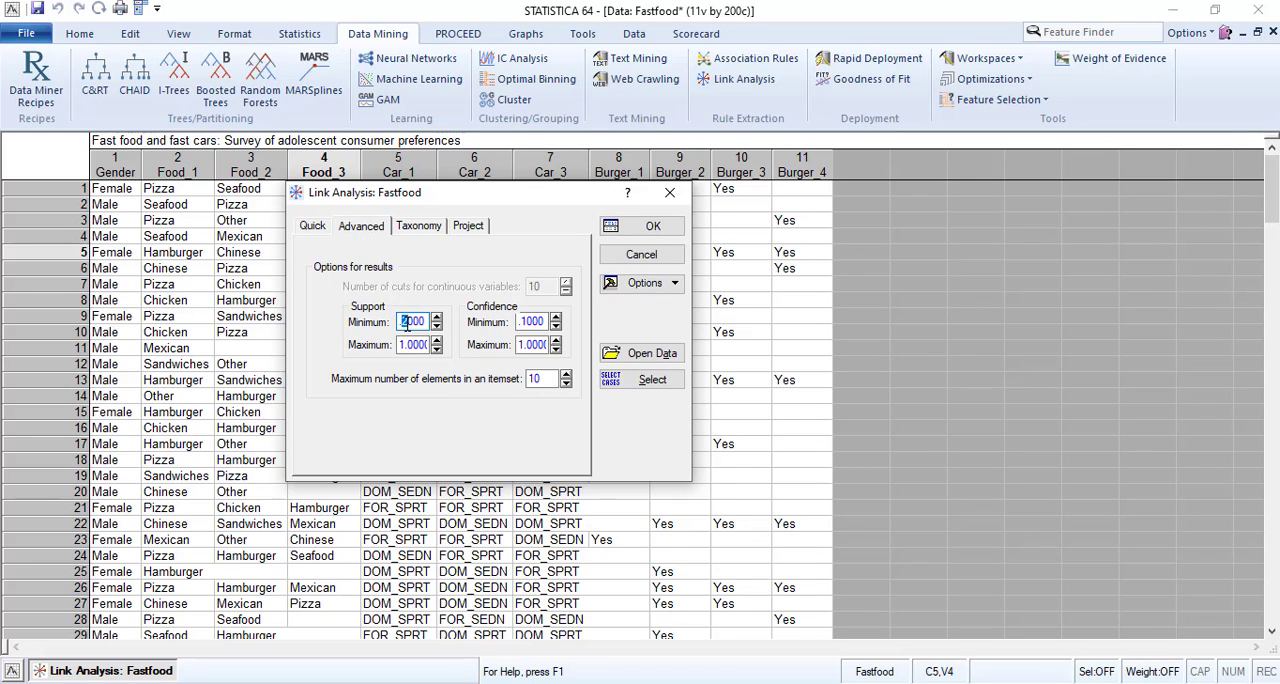
pyautogui.write('3')
pyautogui.moveTo(523, 320); pyautogui.dragTo(527, 319)
pyautogui.write('7')
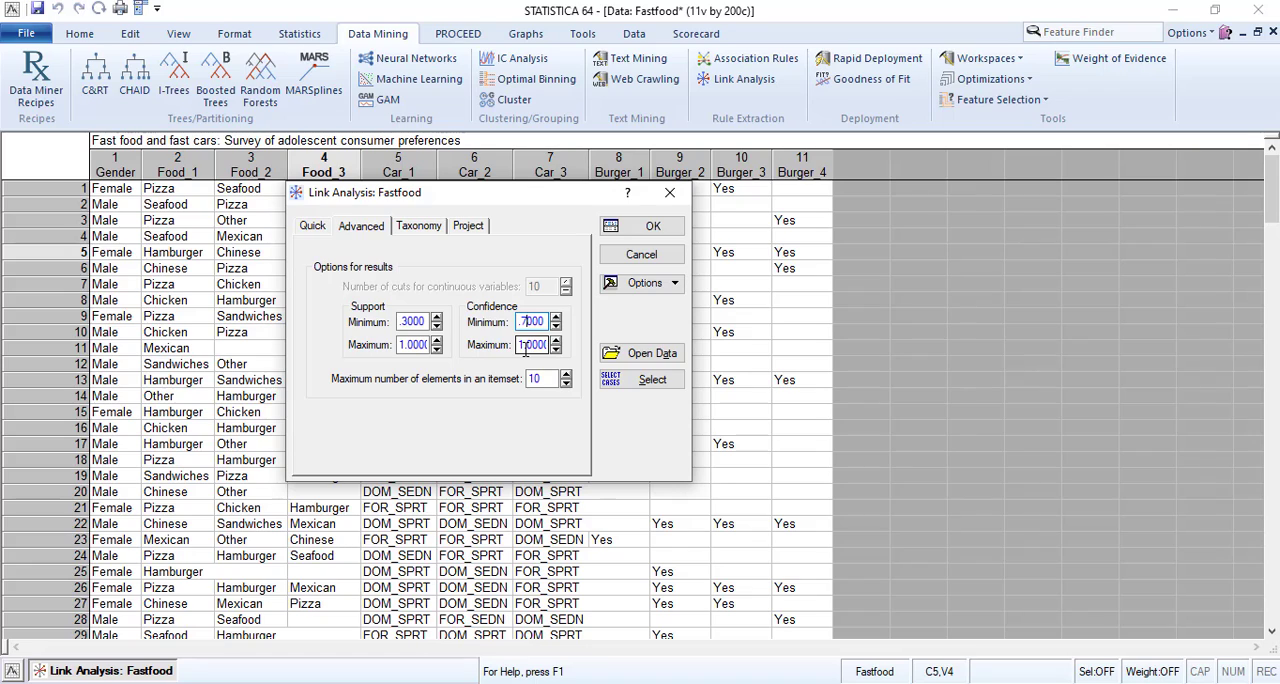
# Limit itemsets to a maximum of 30 elements and run the non-sequential analysis, overwriting the existing database file.
pyautogui.doubleClick(536, 380)
pyautogui.doubleClick(534, 379)
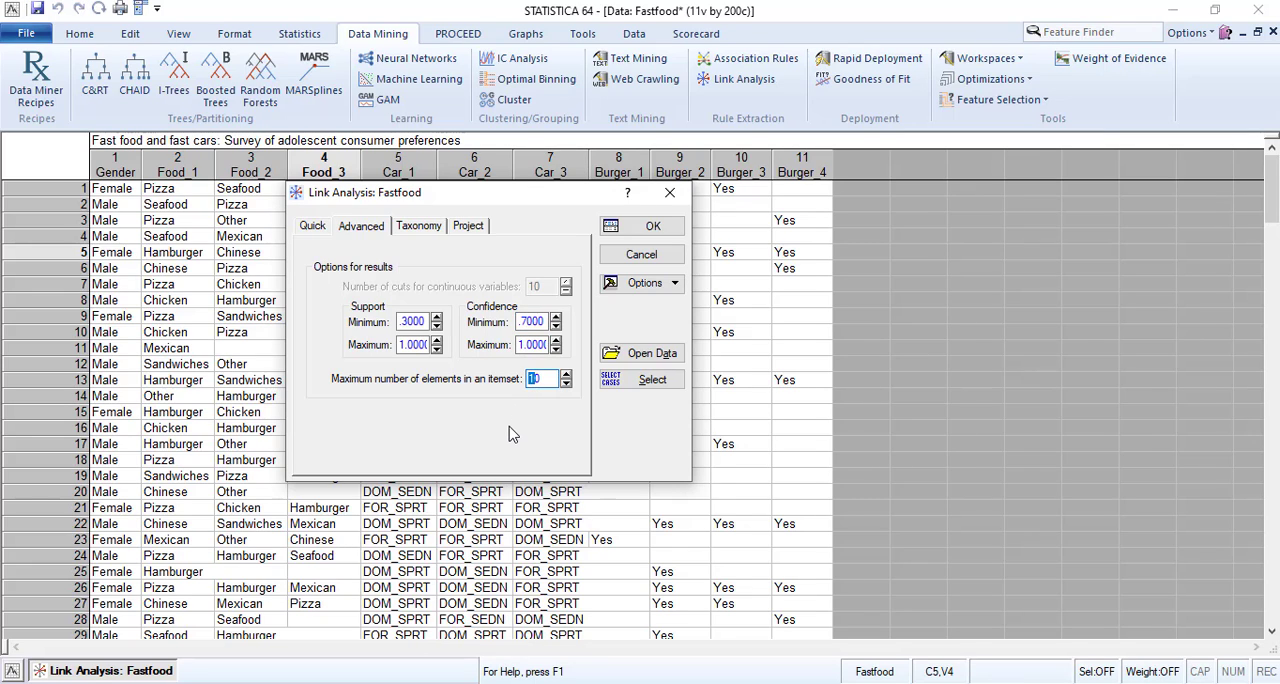
pyautogui.write('30')
pyautogui.click(645, 228)
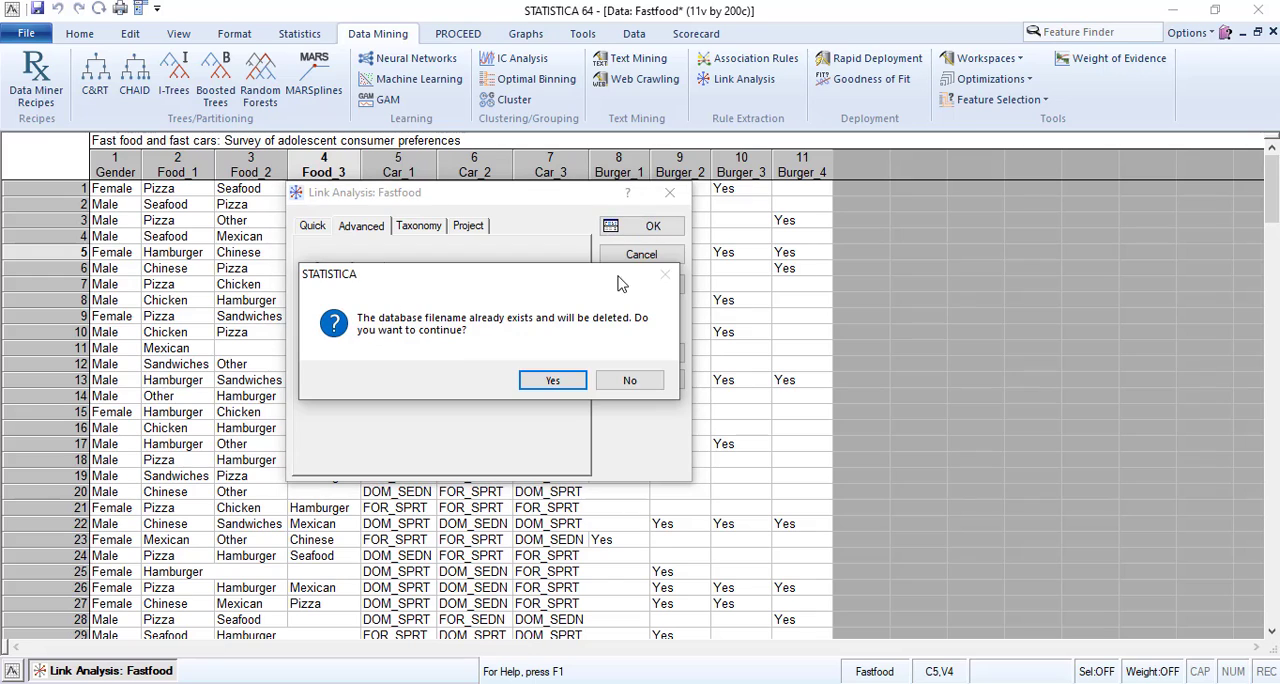
pyautogui.click(556, 380)
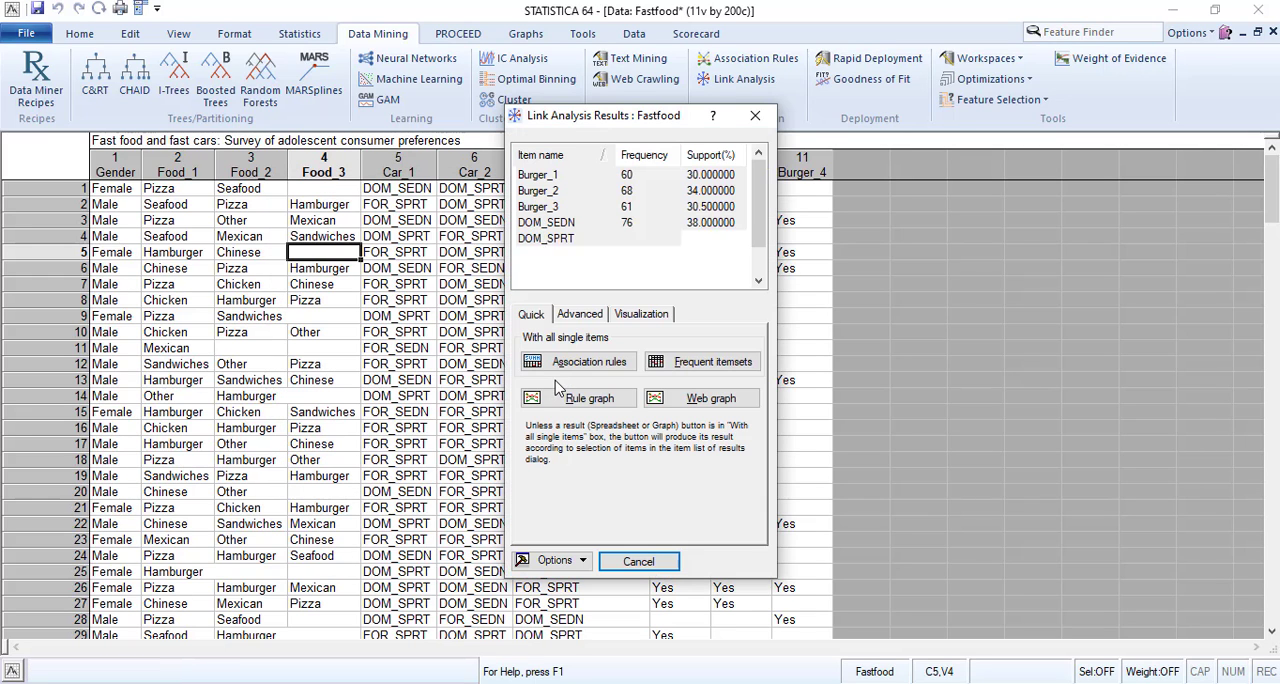
# Generate the summary spreadsheet of association rules for all single items.
pyautogui.moveTo(584, 118); pyautogui.dragTo(390, 118)
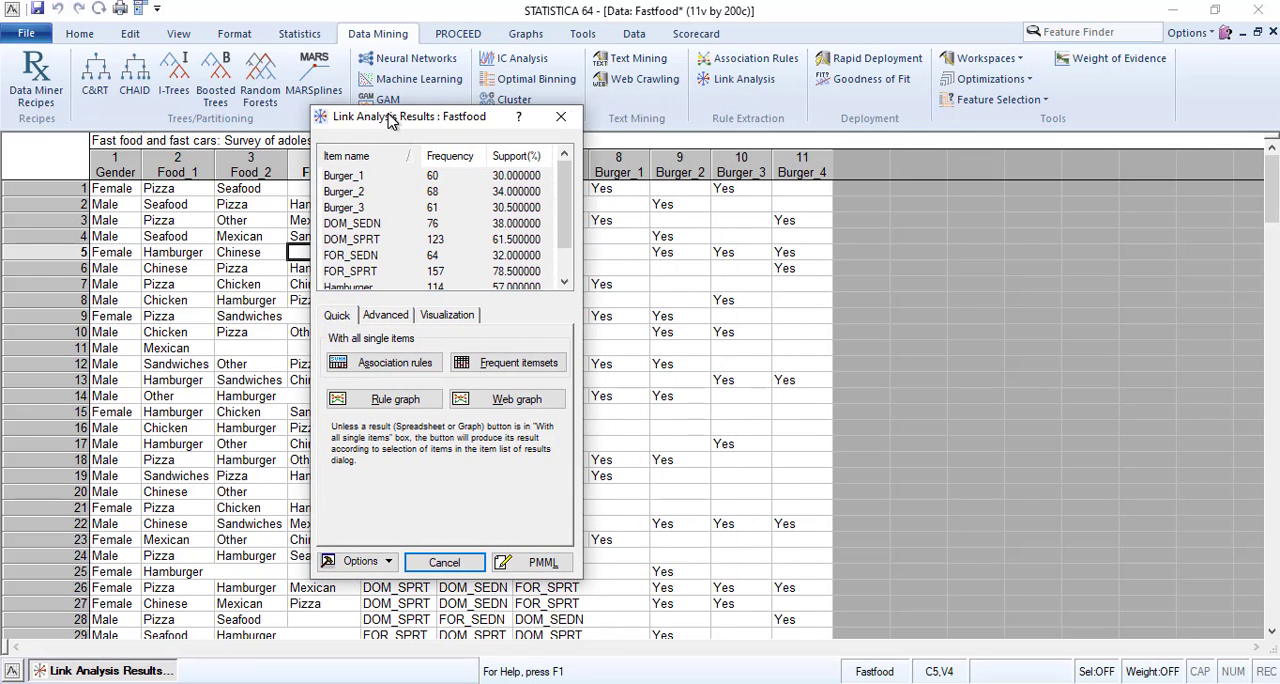
pyautogui.click(396, 366)
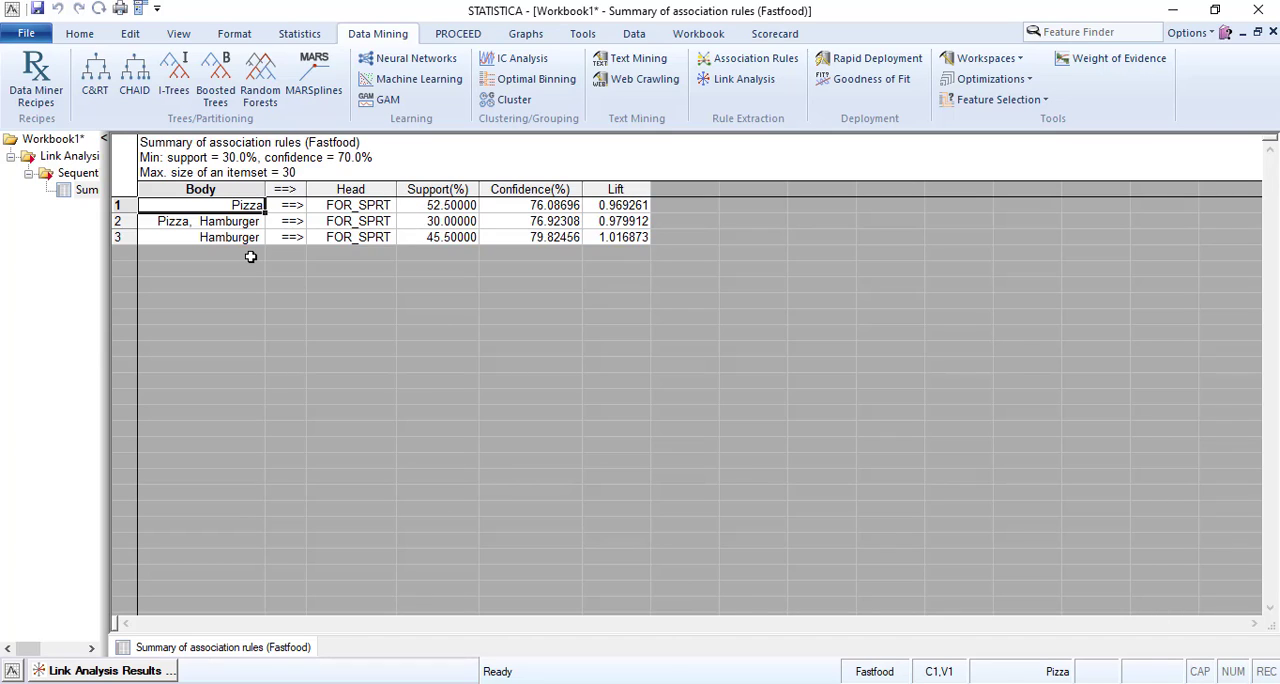
# Examine the body, head, support and confidence of the Pizza and Hamburger rules in the association rules summary.
pyautogui.click(222, 222)
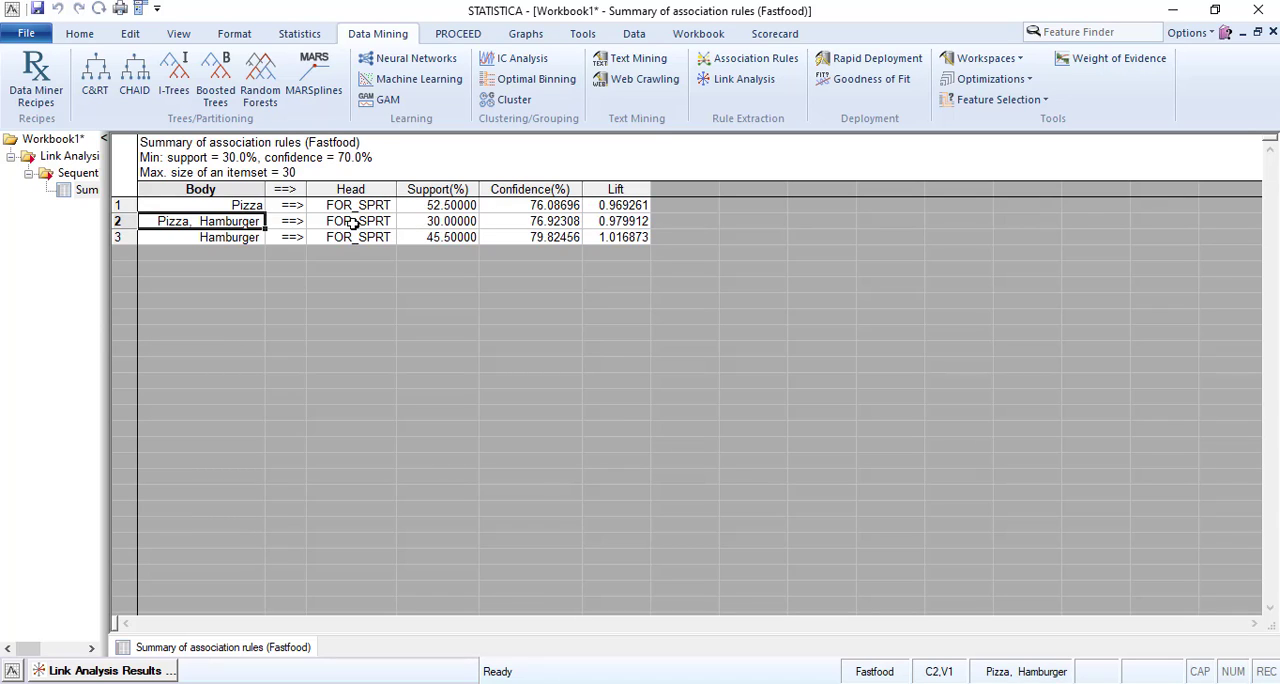
pyautogui.click(353, 222)
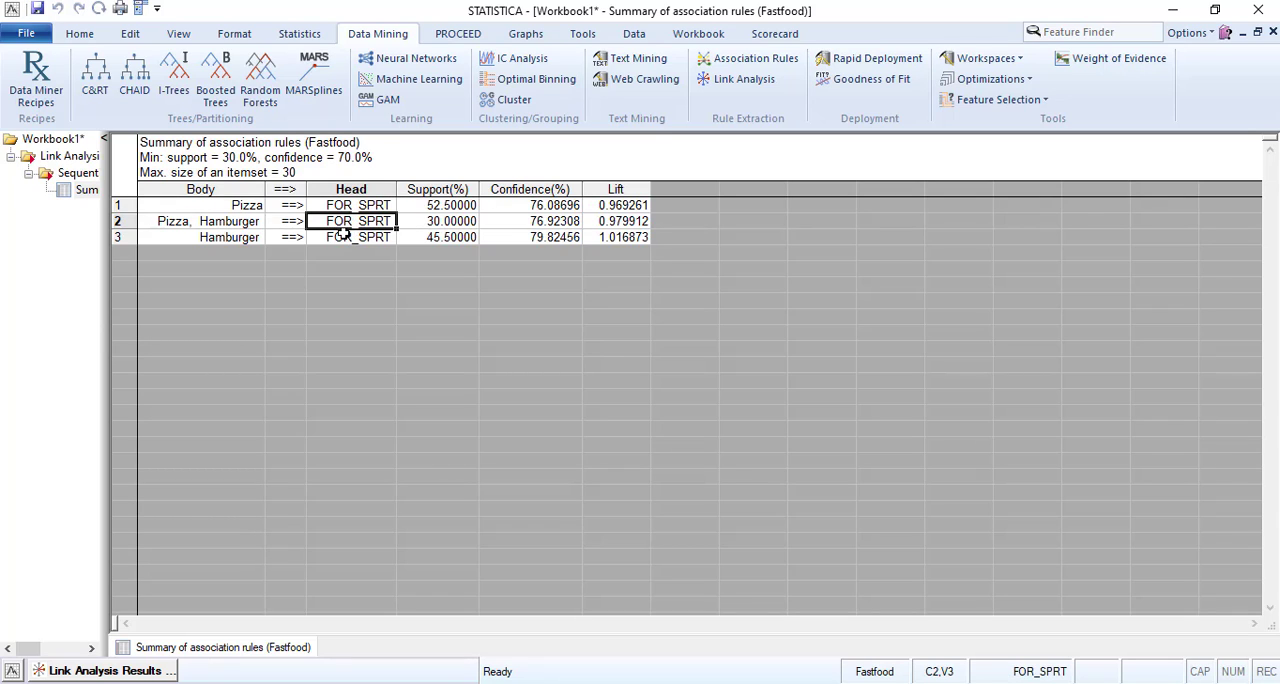
pyautogui.click(222, 238)
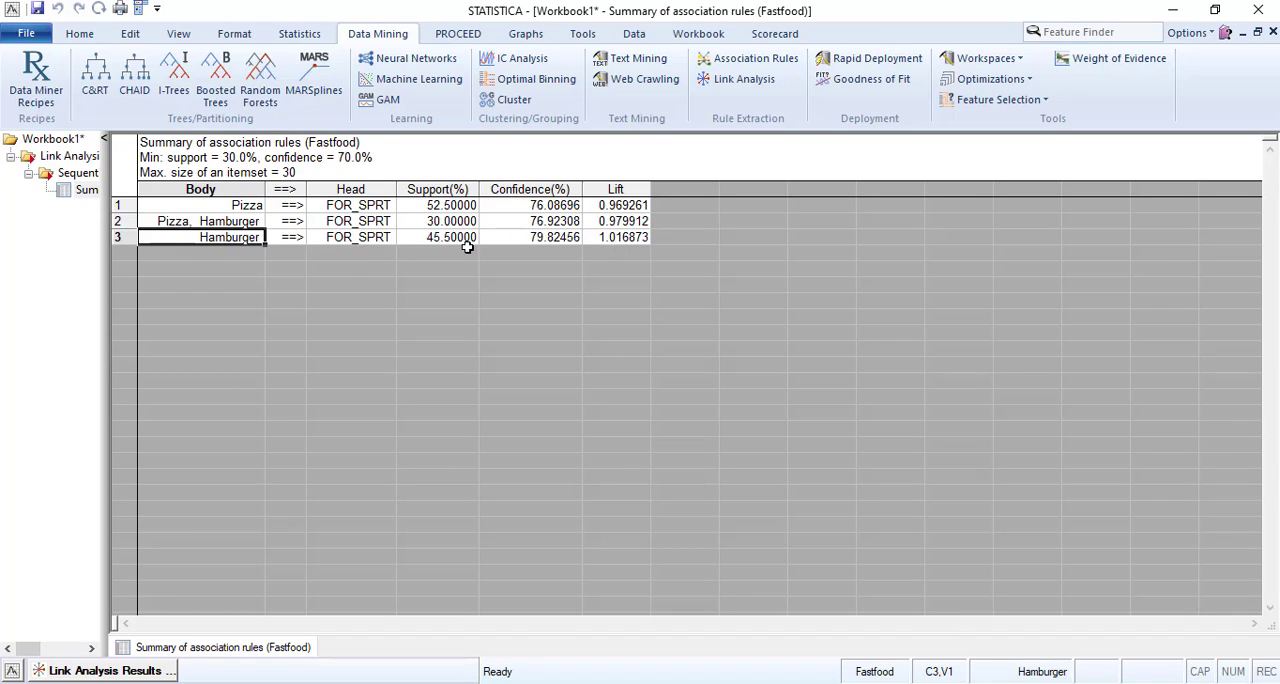
pyautogui.moveTo(220, 237); pyautogui.dragTo(604, 237)
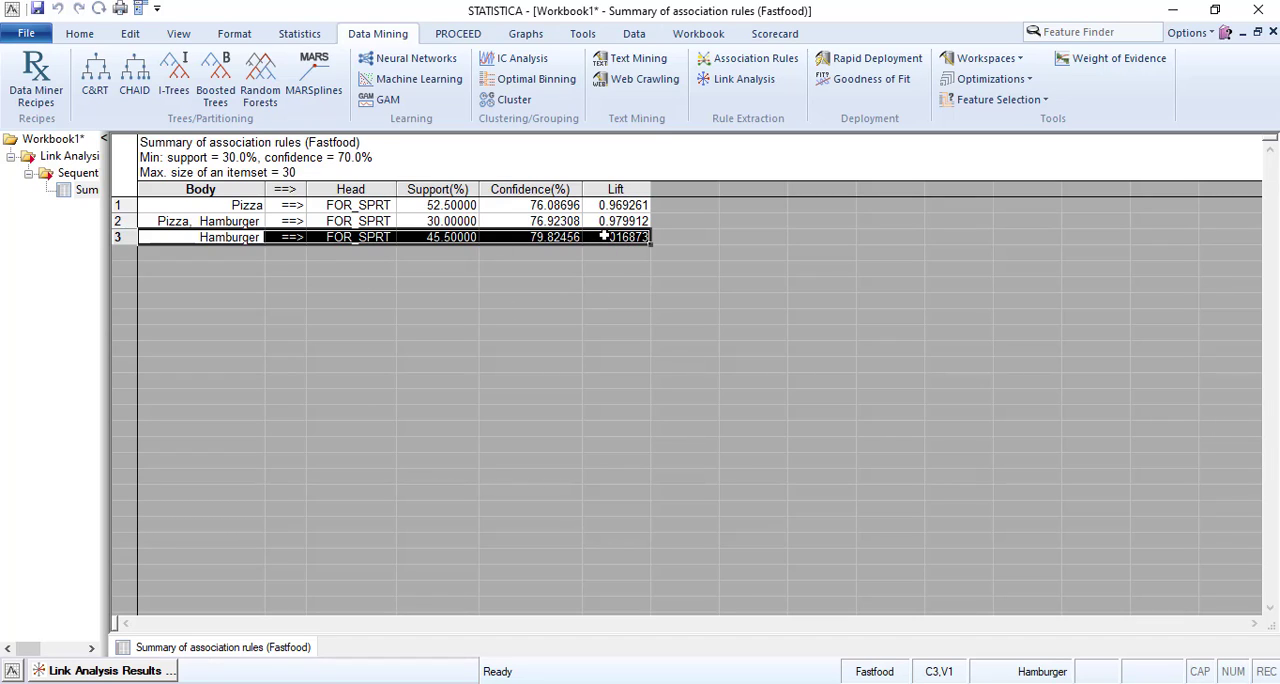
pyautogui.click(520, 237)
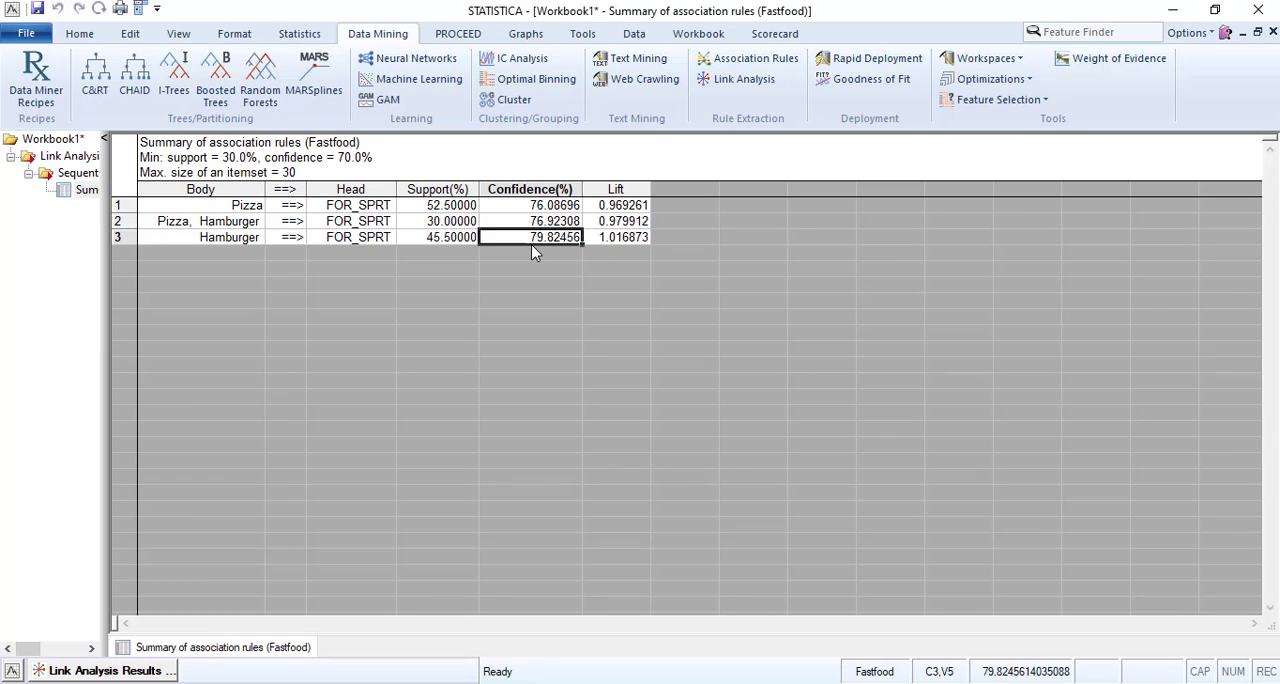
pyautogui.click(430, 238)
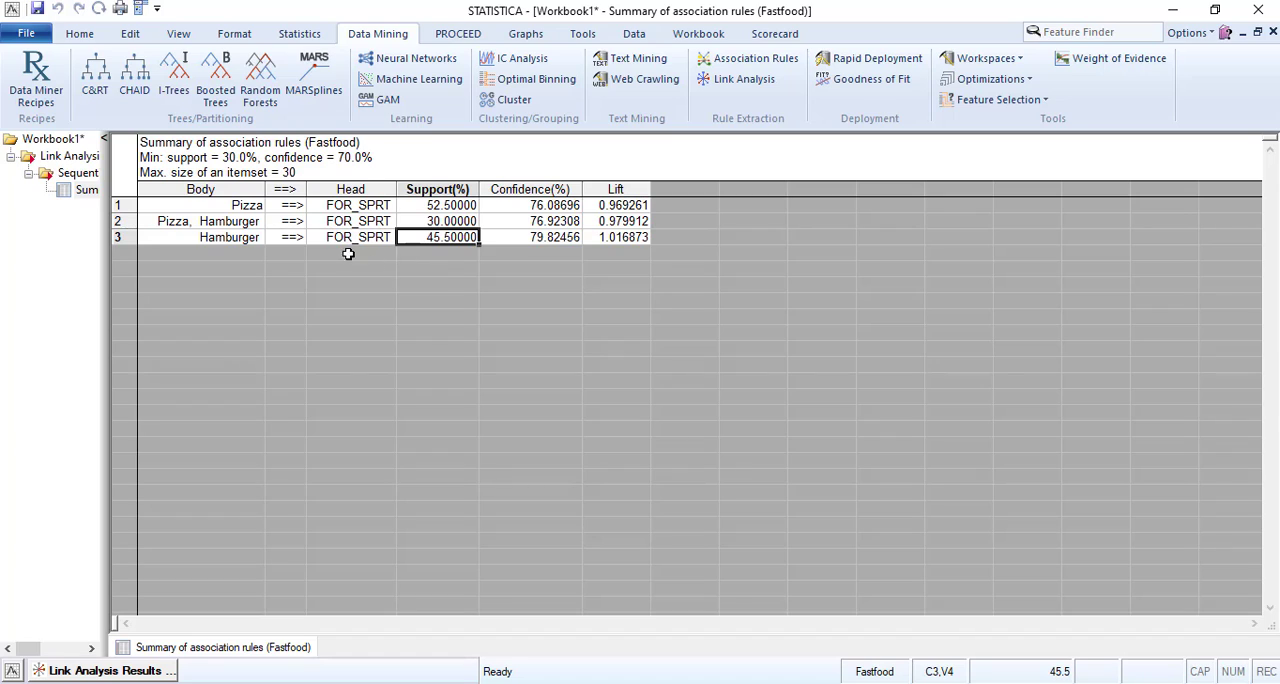
pyautogui.click(233, 237)
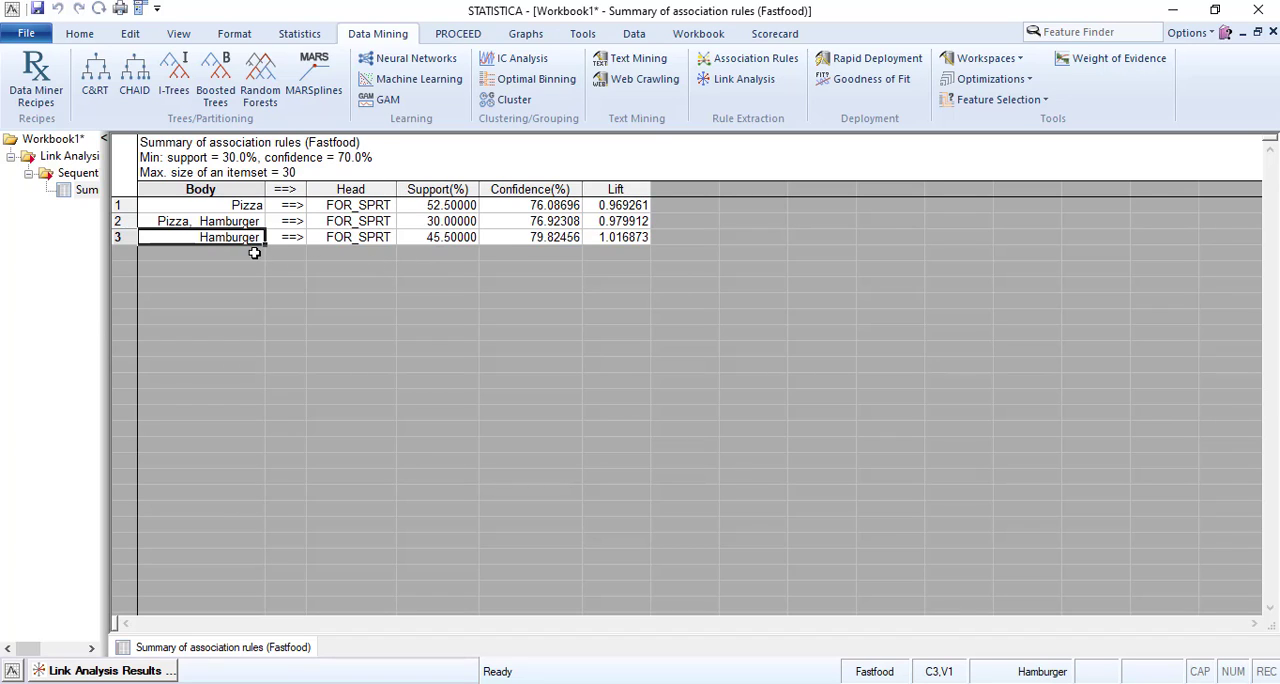
pyautogui.click(378, 237)
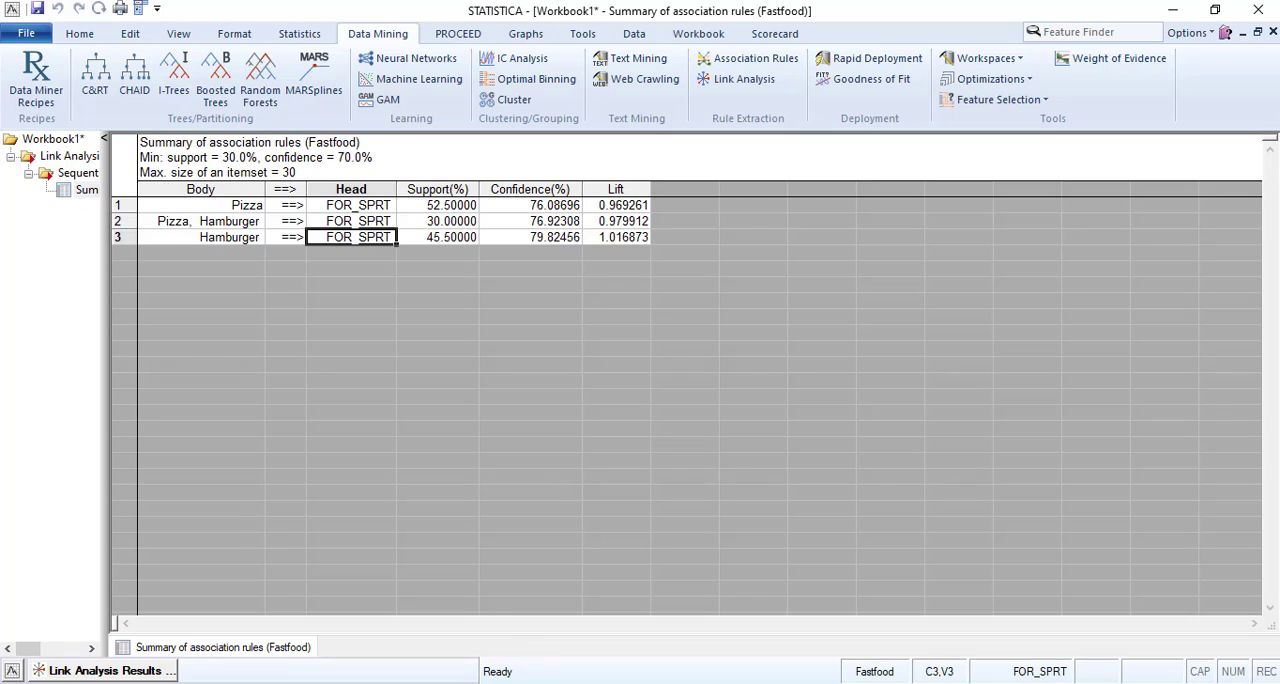
# Generate the frequent itemsets spreadsheet and the rule graph for all single items from the Link Analysis results.
pyautogui.click(140, 672)
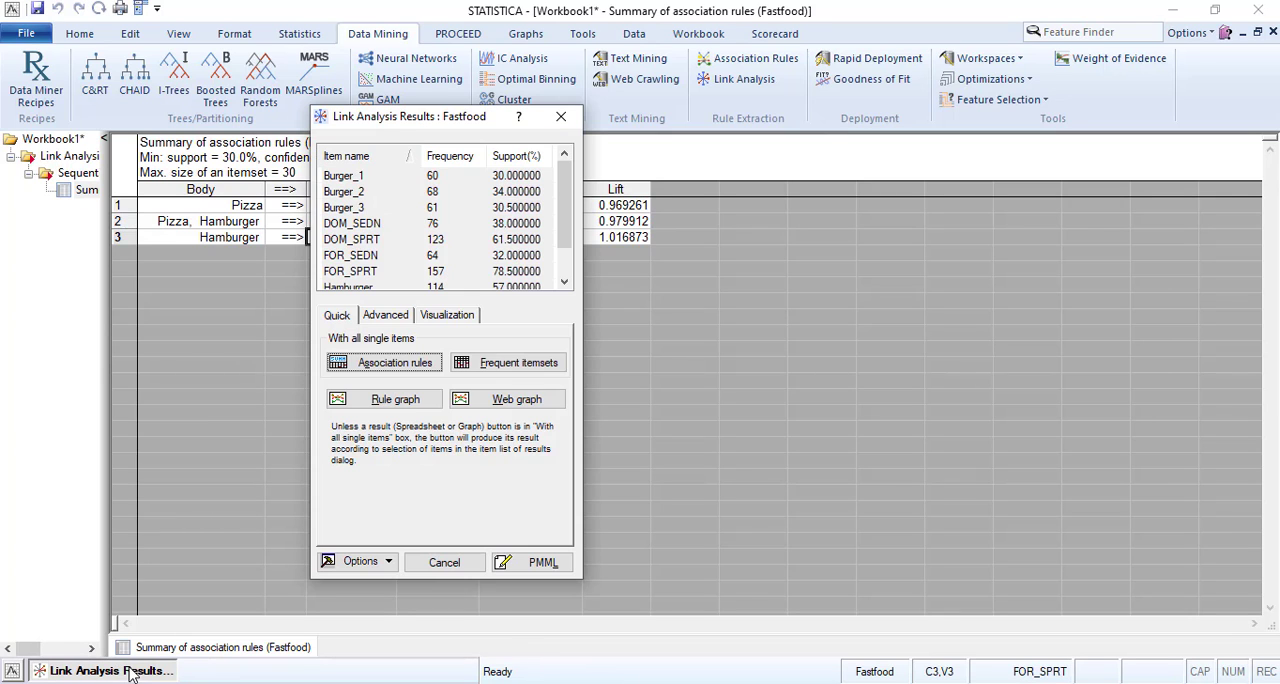
pyautogui.click(497, 363)
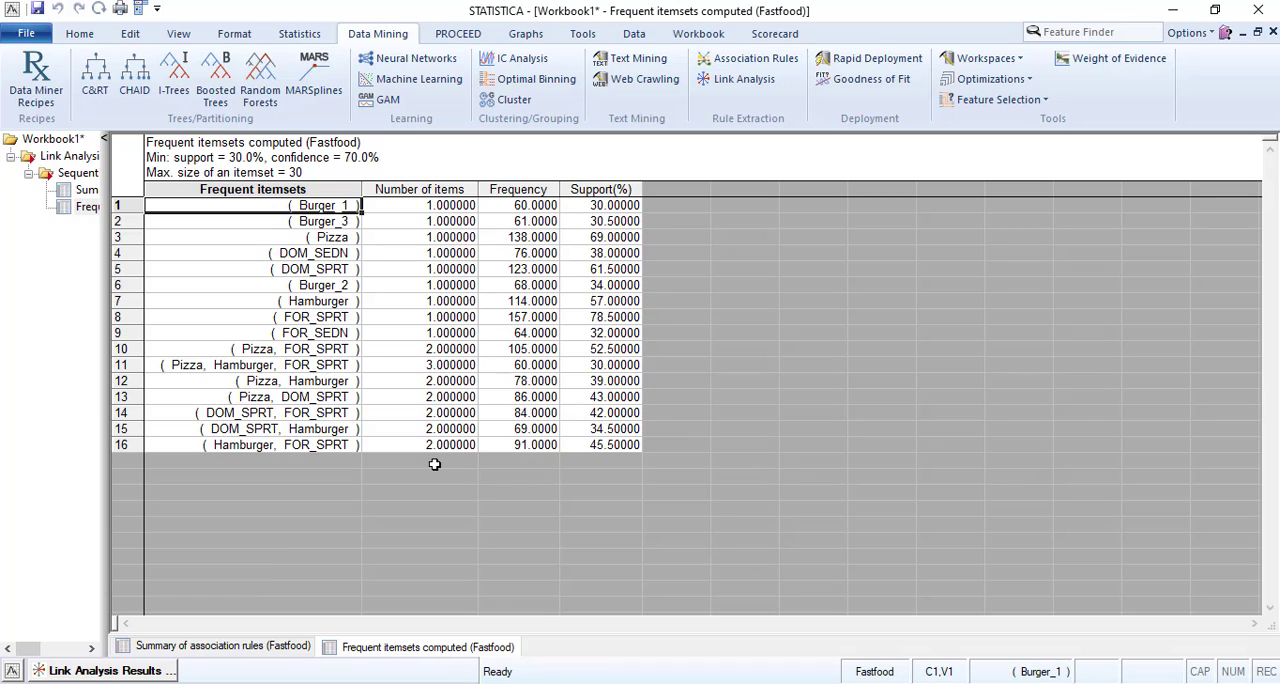
pyautogui.click(134, 672)
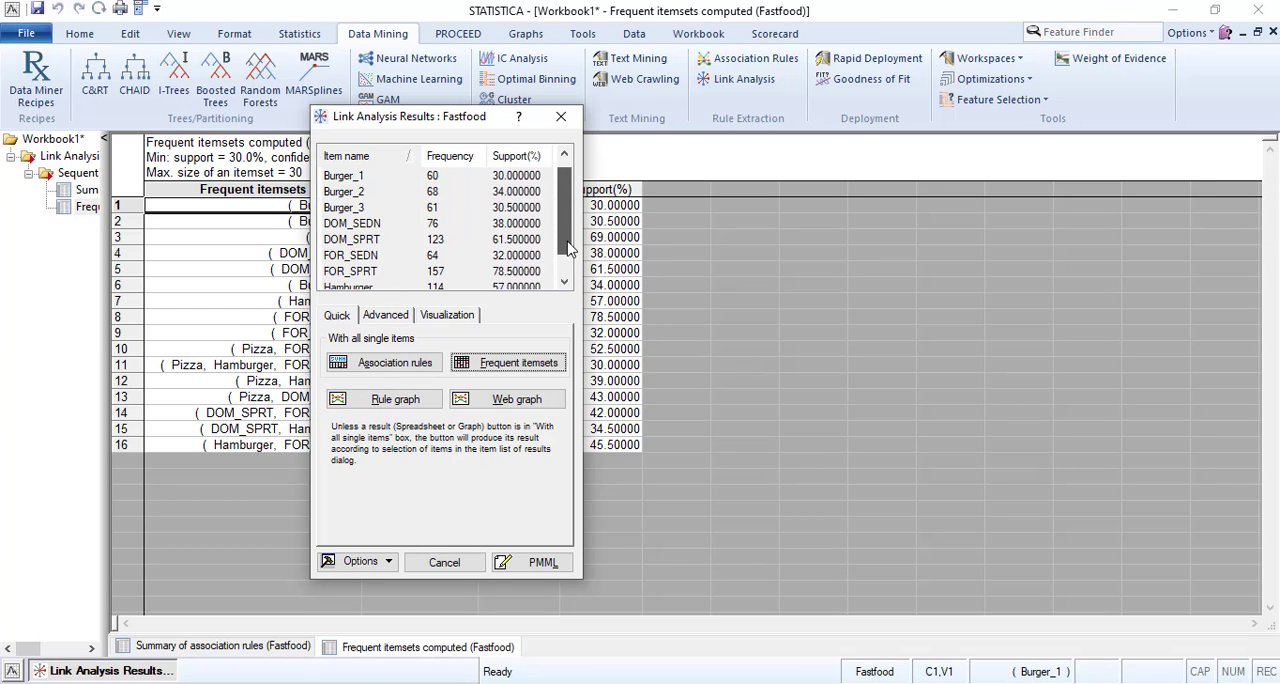
pyautogui.moveTo(567, 249)
pyautogui.mouseDown()
pyautogui.moveTo(567, 278)
pyautogui.moveTo(567, 248)
pyautogui.mouseUp()
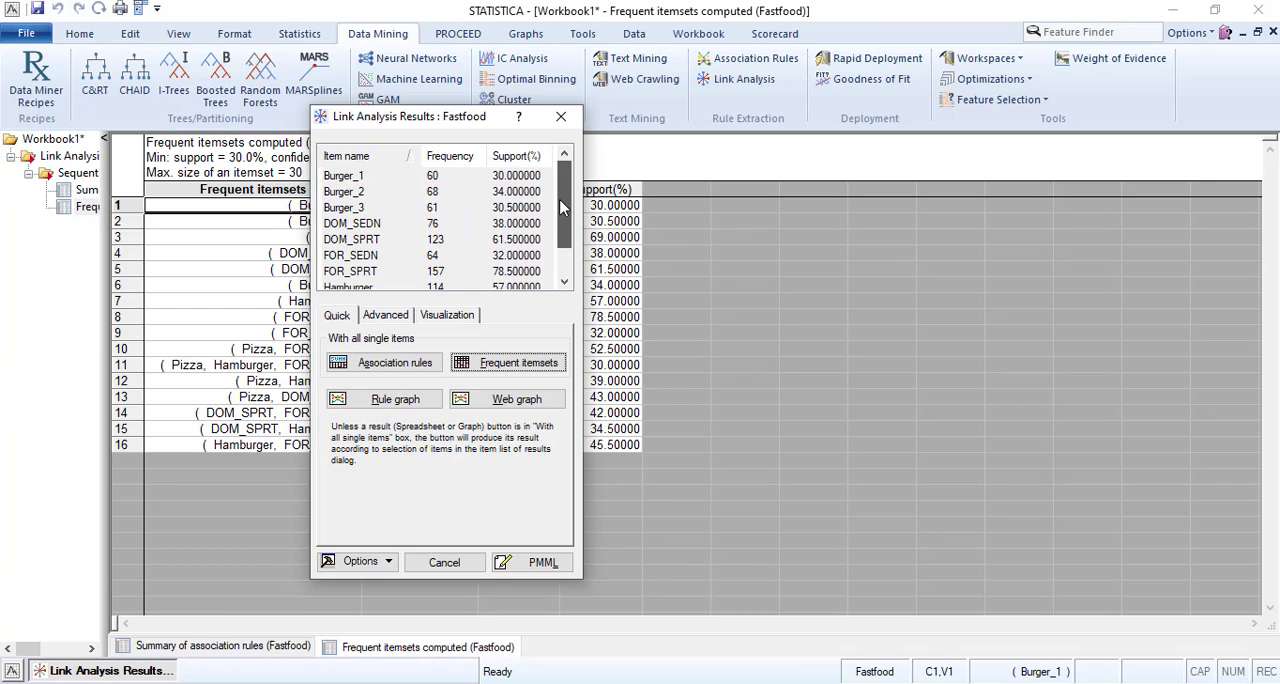
pyautogui.click(378, 399)
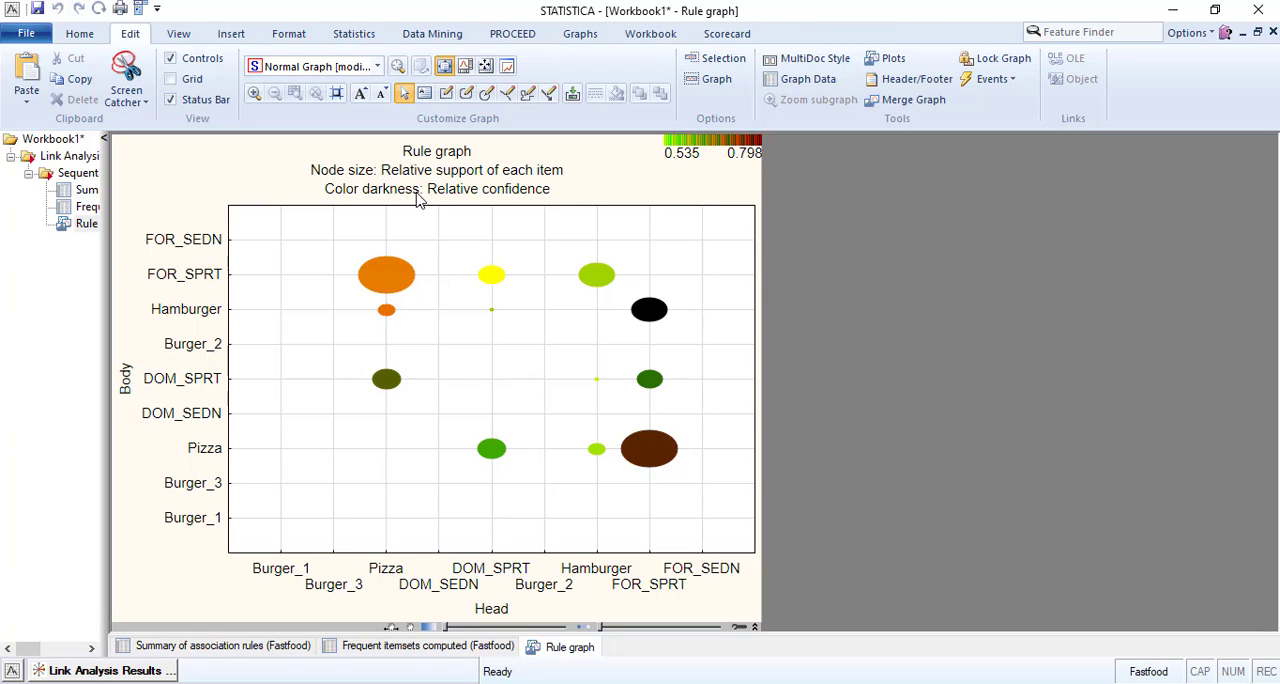
pyautogui.click(650, 448)
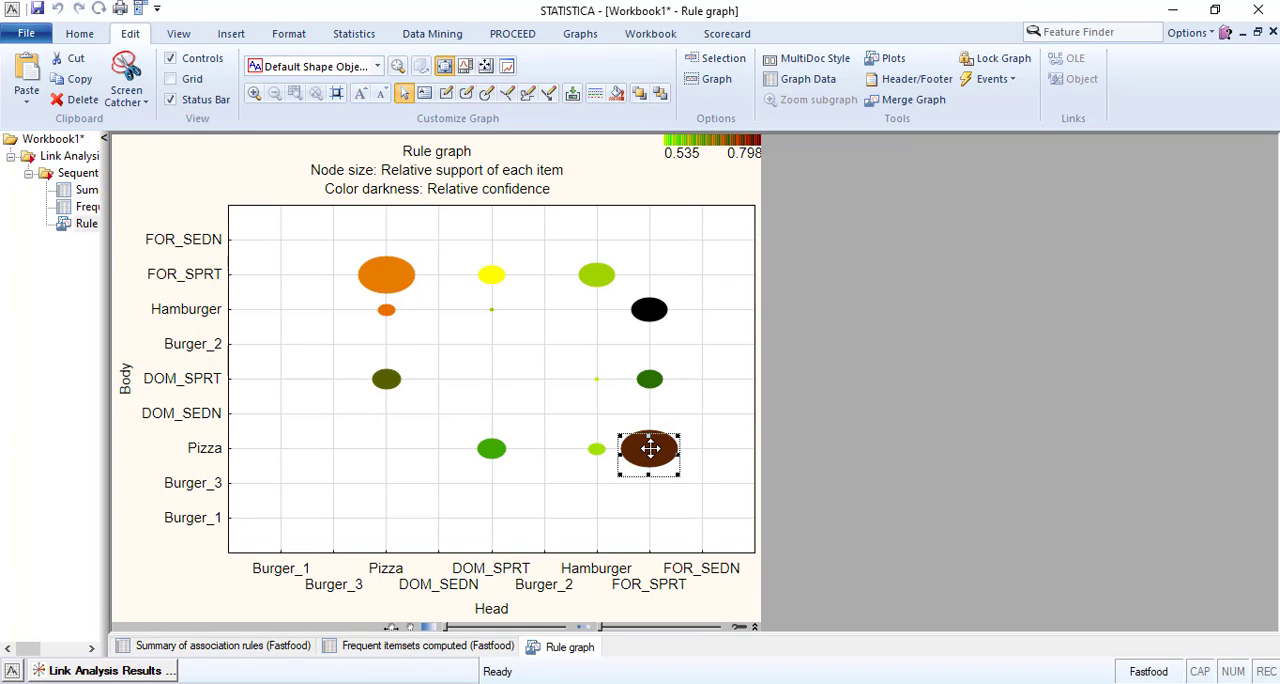
pyautogui.doubleClick(651, 452)
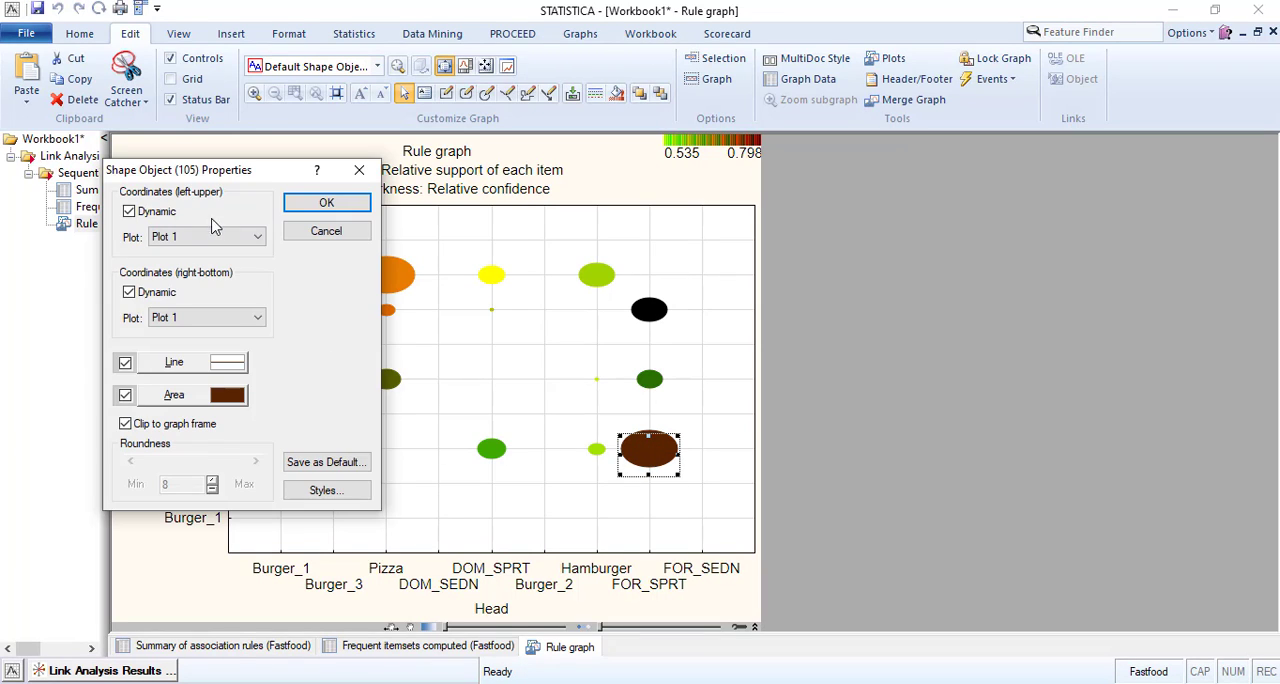
pyautogui.click(328, 233)
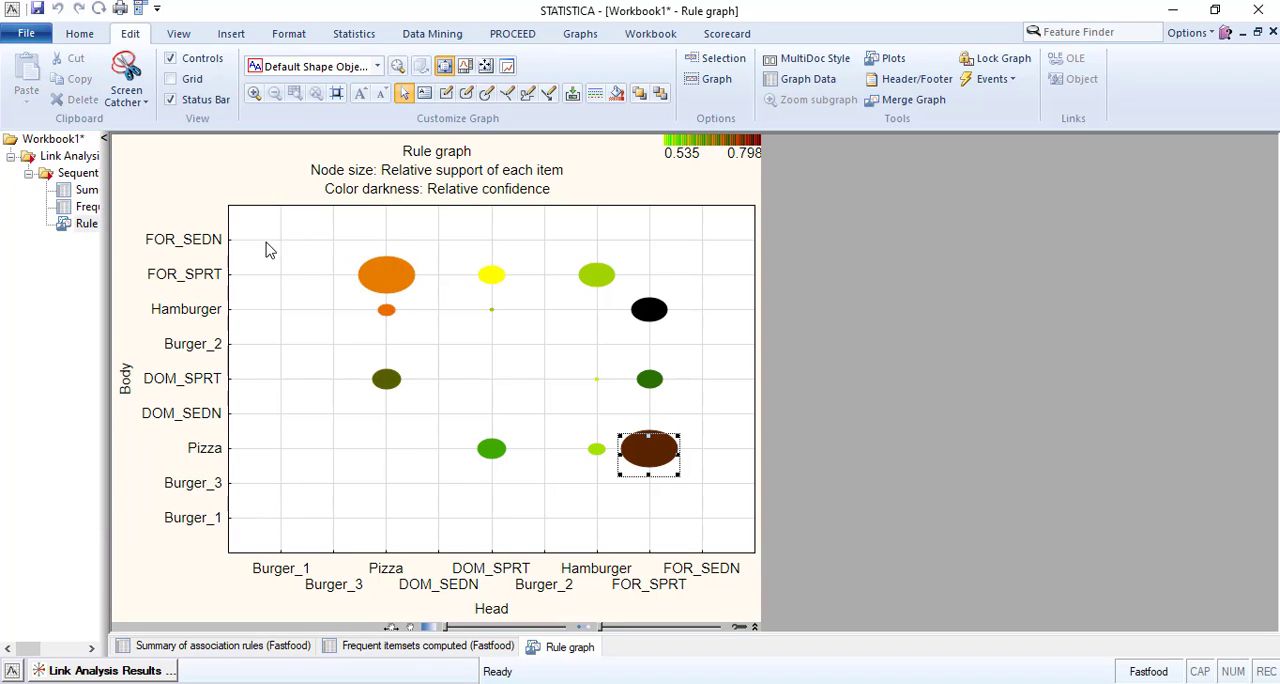
# Generate the web graph for all single items from the Link Analysis results.
pyautogui.click(130, 670)
pyautogui.click(503, 401)
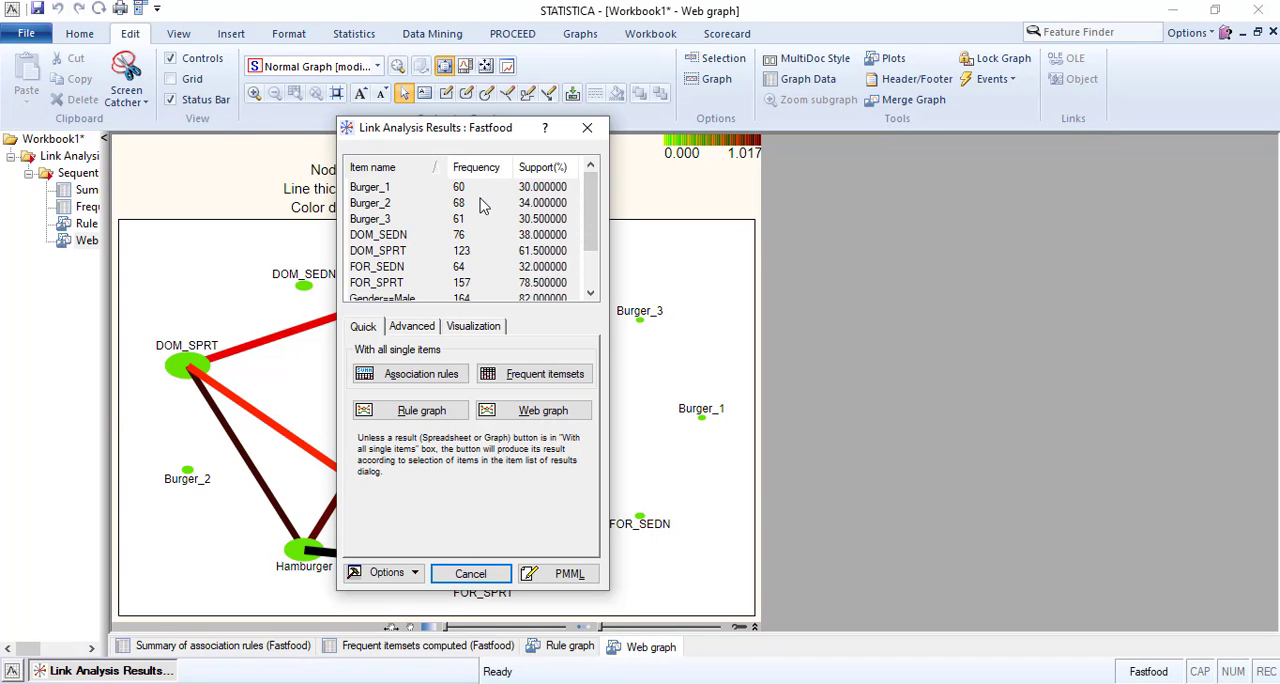
# Generate the support and lift web graph from the visualization options of the Link Analysis results.
pyautogui.click(408, 332)
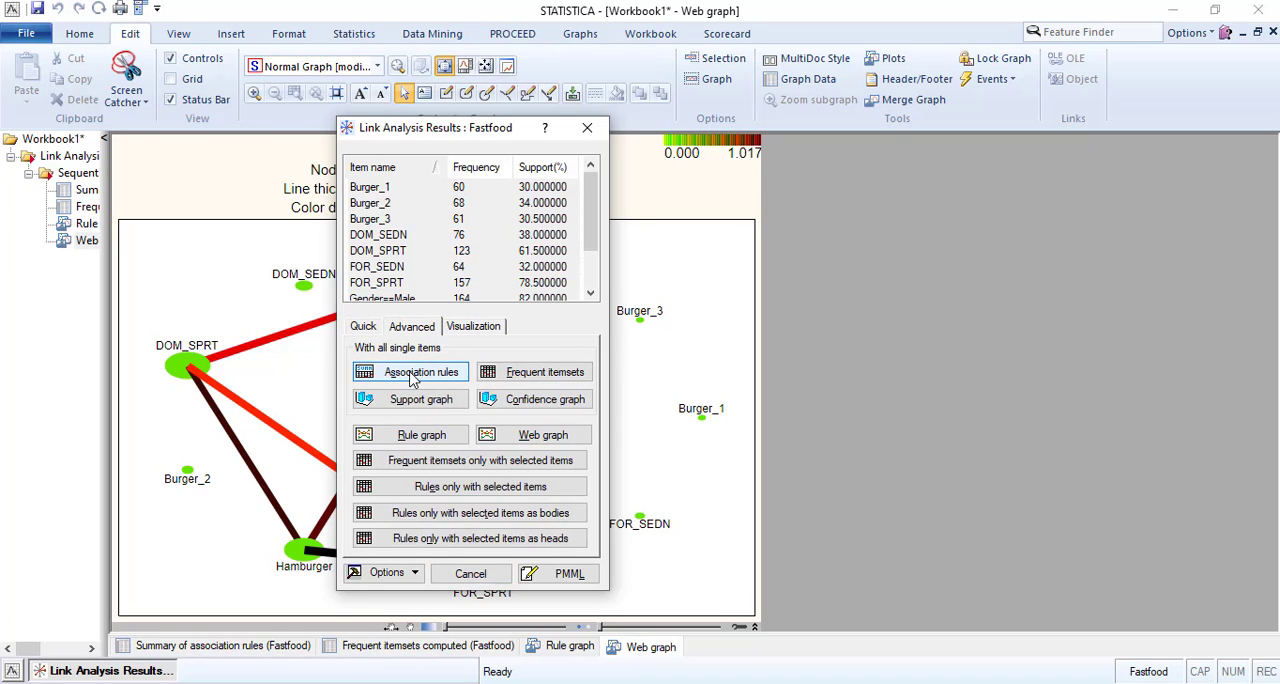
pyautogui.click(368, 330)
pyautogui.click(410, 327)
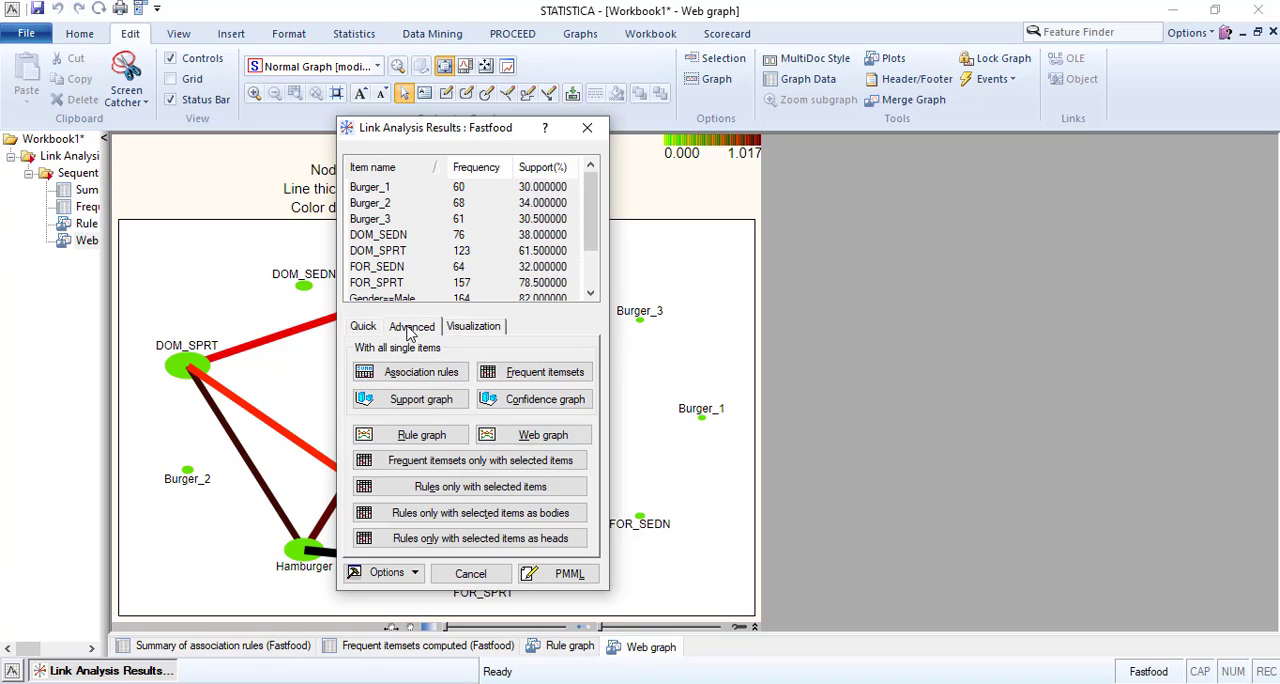
pyautogui.click(474, 330)
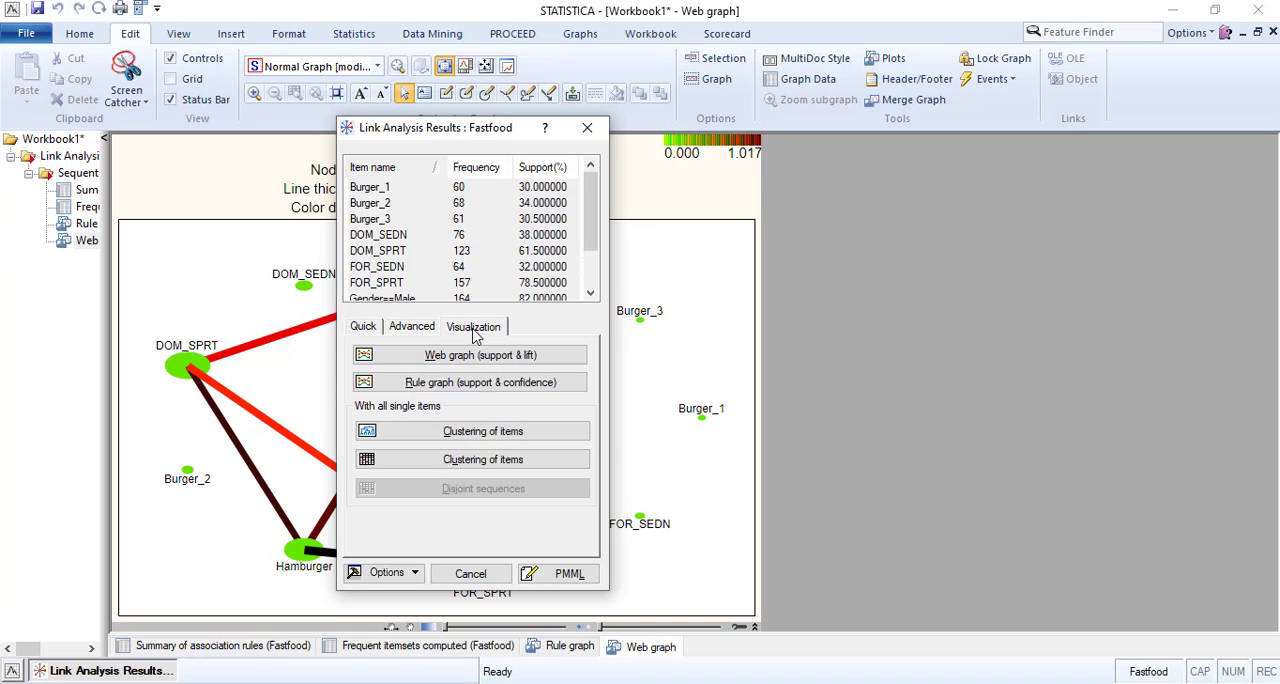
pyautogui.click(466, 357)
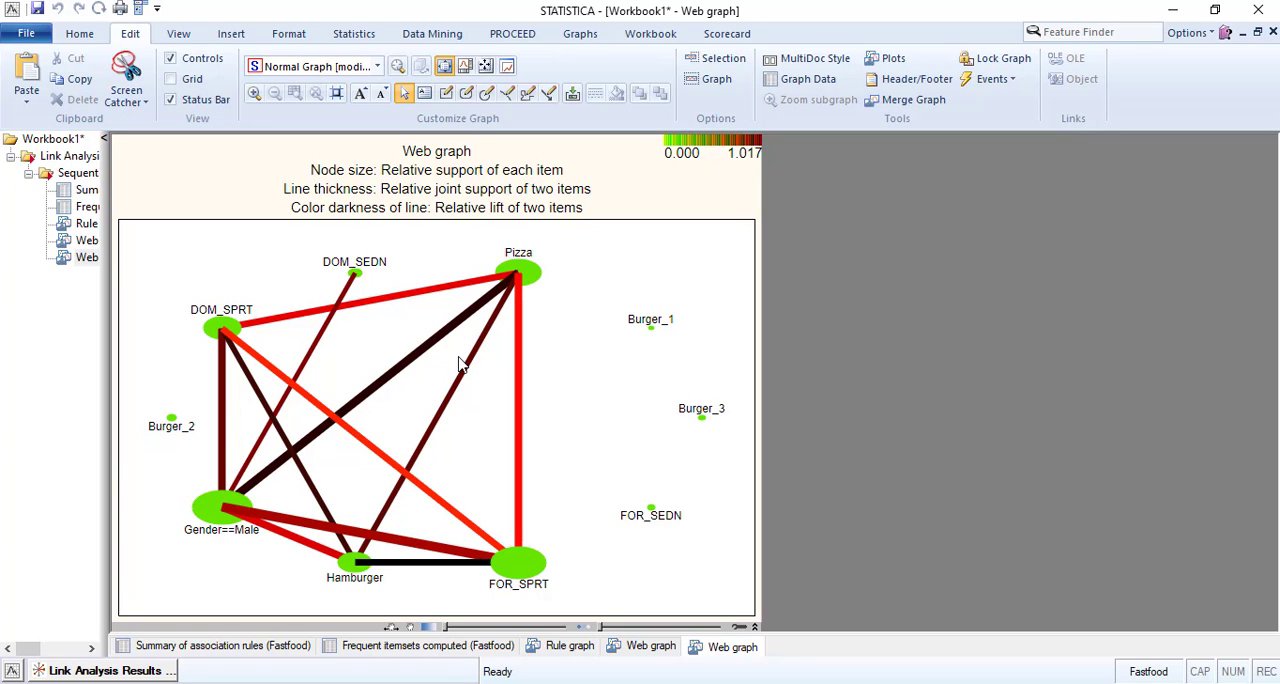
# Return to the advanced Link Analysis results, sort the item list by frequency and review all items.
pyautogui.click(130, 675)
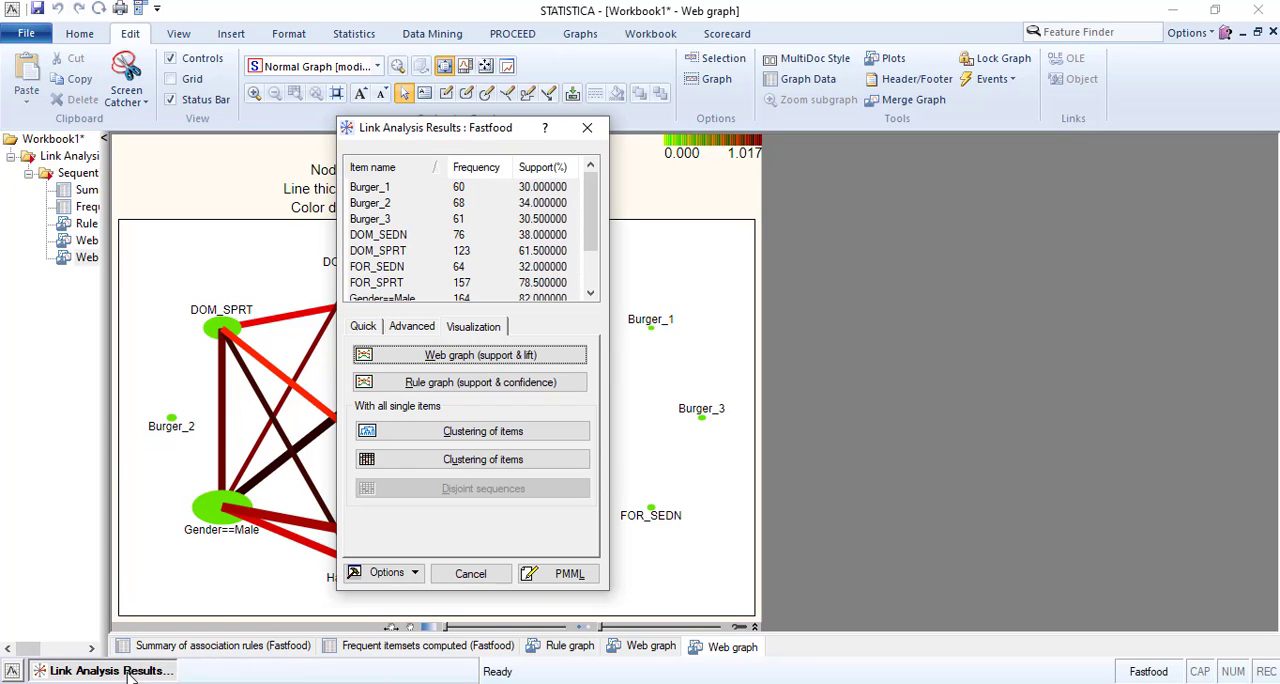
pyautogui.click(406, 334)
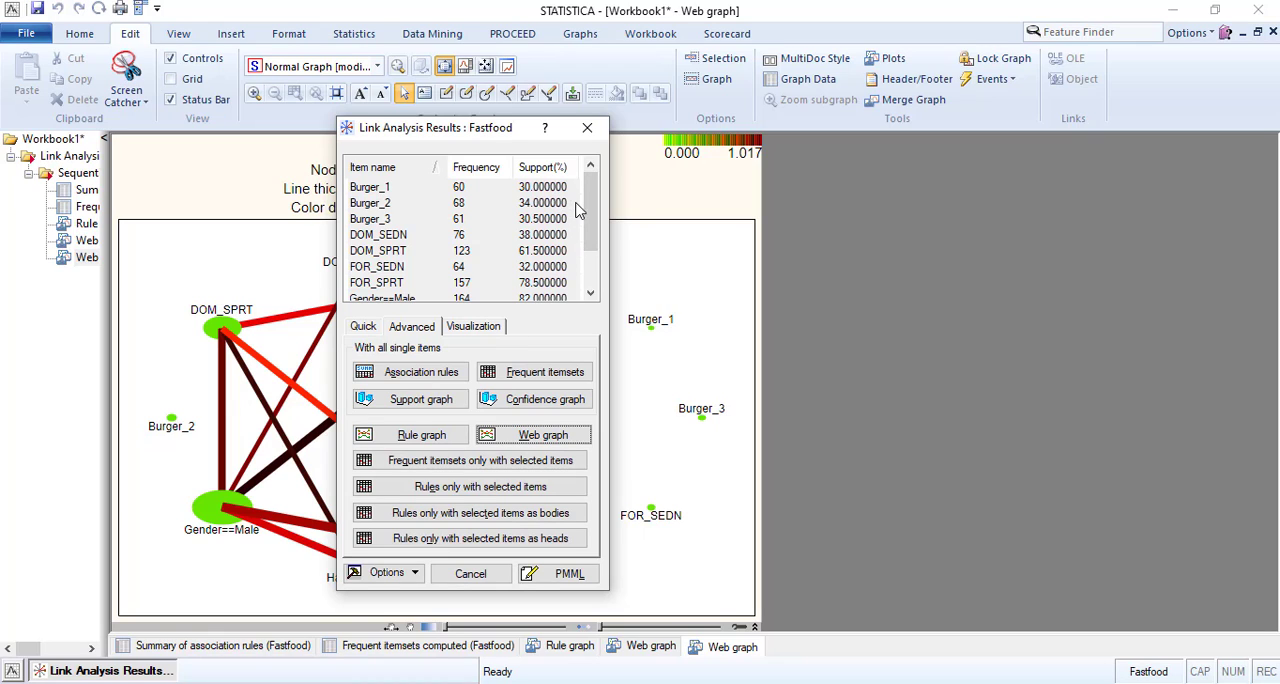
pyautogui.moveTo(591, 226); pyautogui.dragTo(591, 287)
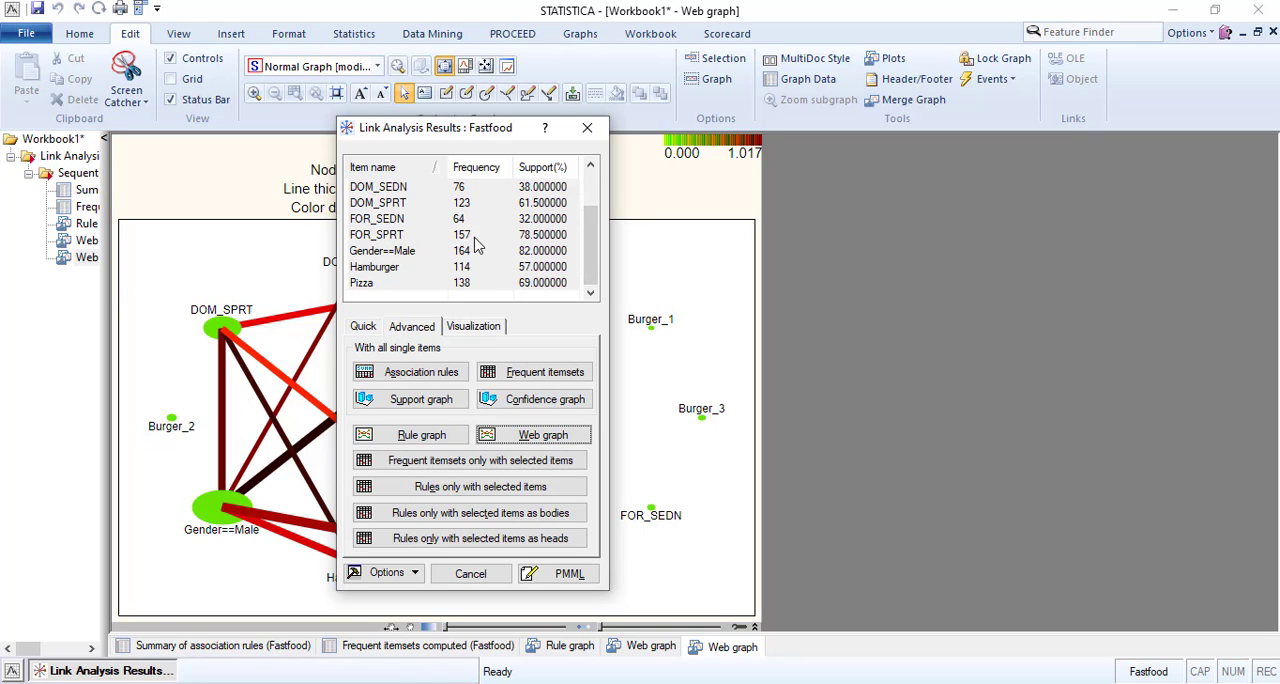
pyautogui.click(475, 177)
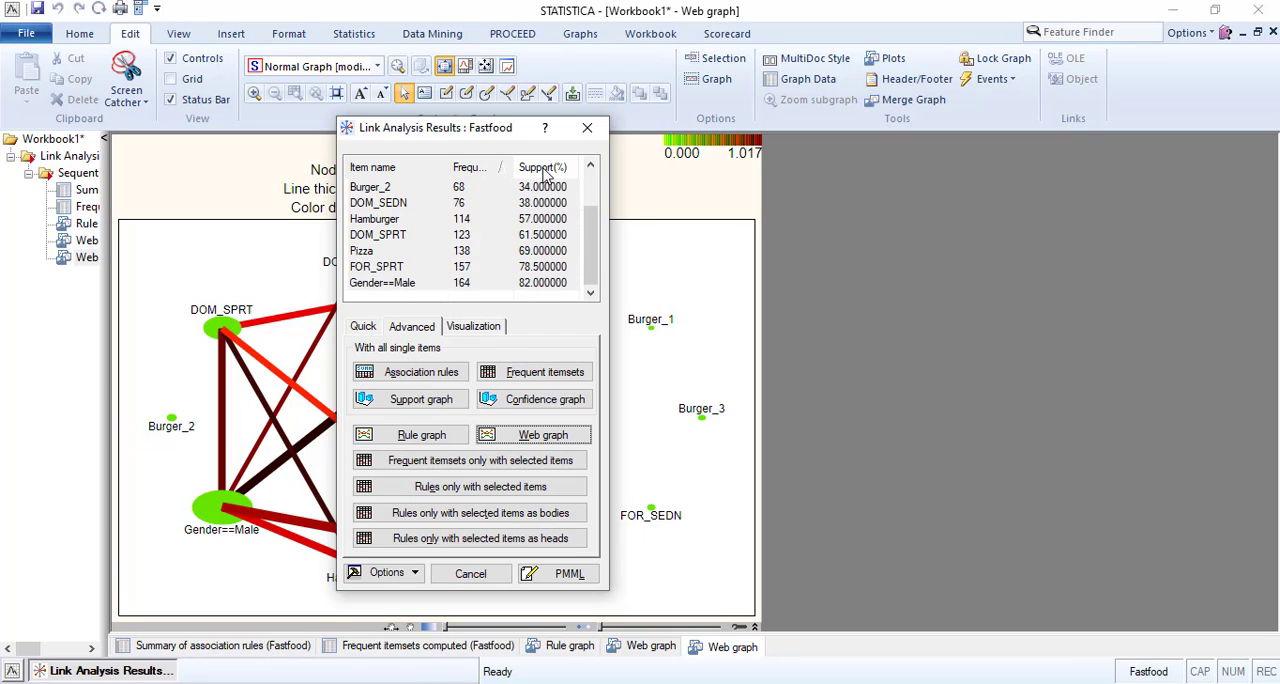
pyautogui.click(541, 174)
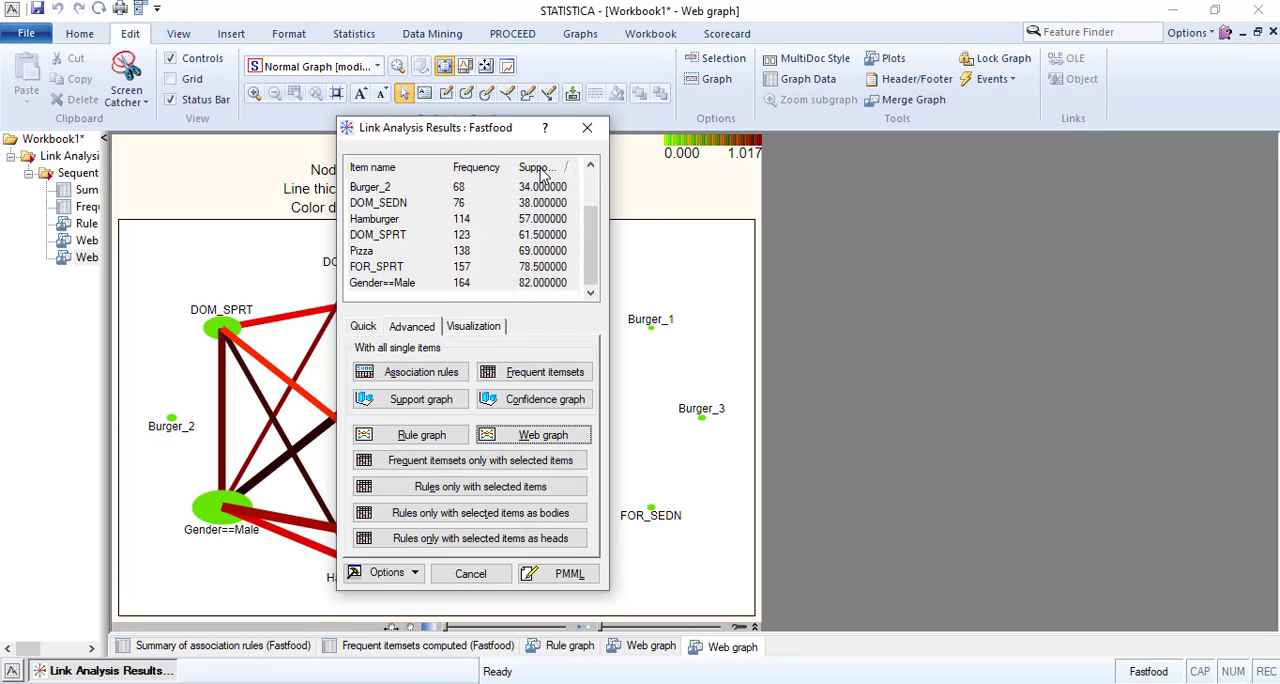
pyautogui.click(489, 171)
pyautogui.scroll(1, 462, 248)
pyautogui.scroll(-1, 462, 248)
pyautogui.scroll(1, 465, 290)
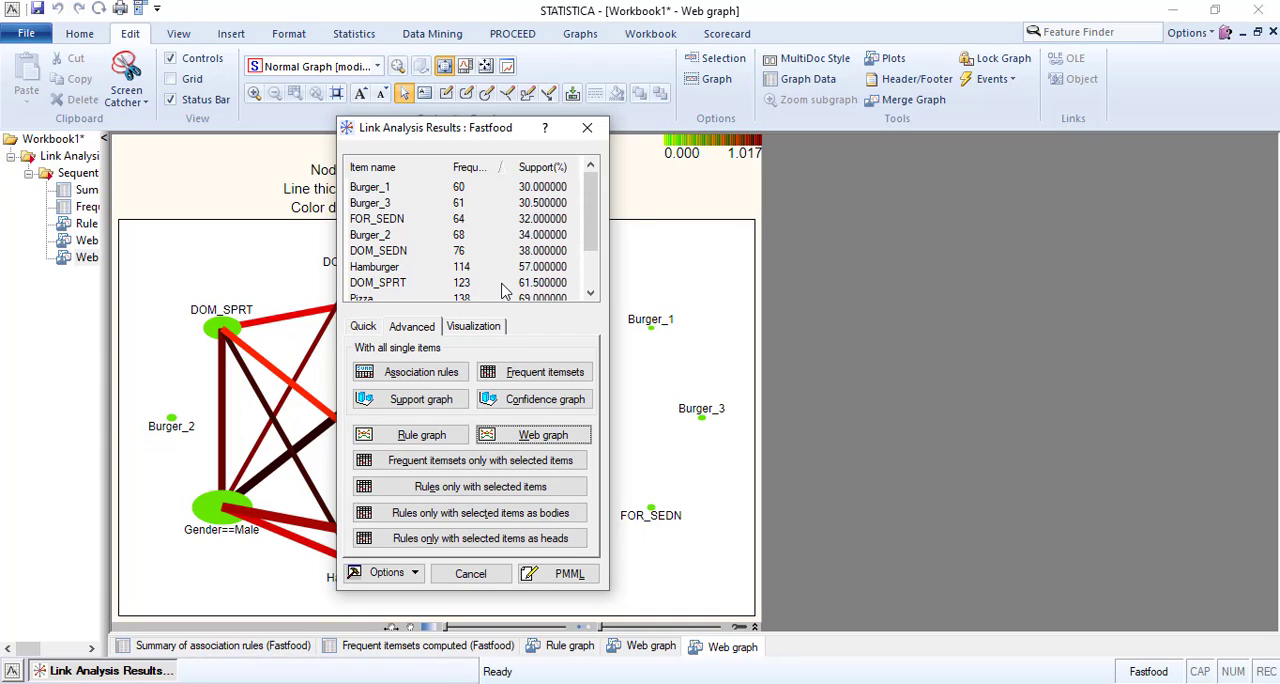
pyautogui.scroll(-1, 505, 290)
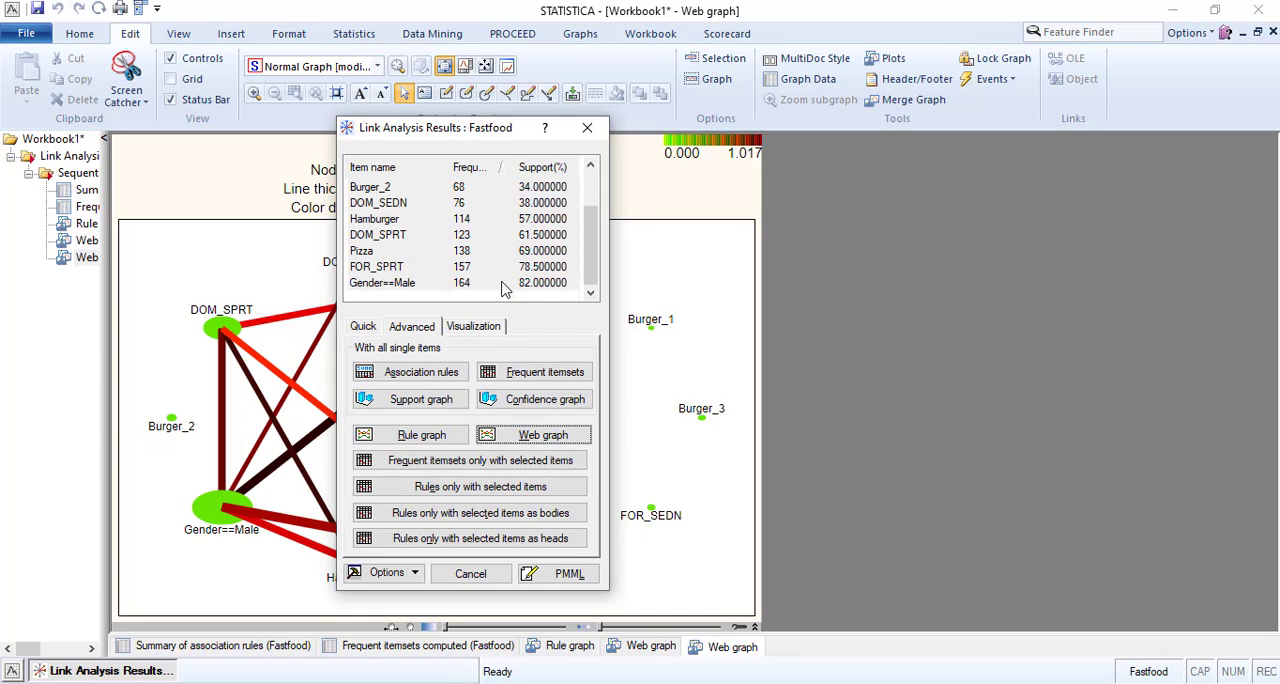
# Select the FOR_SPRT item in the results item list after first trying Gender==Male.
pyautogui.click(472, 285)
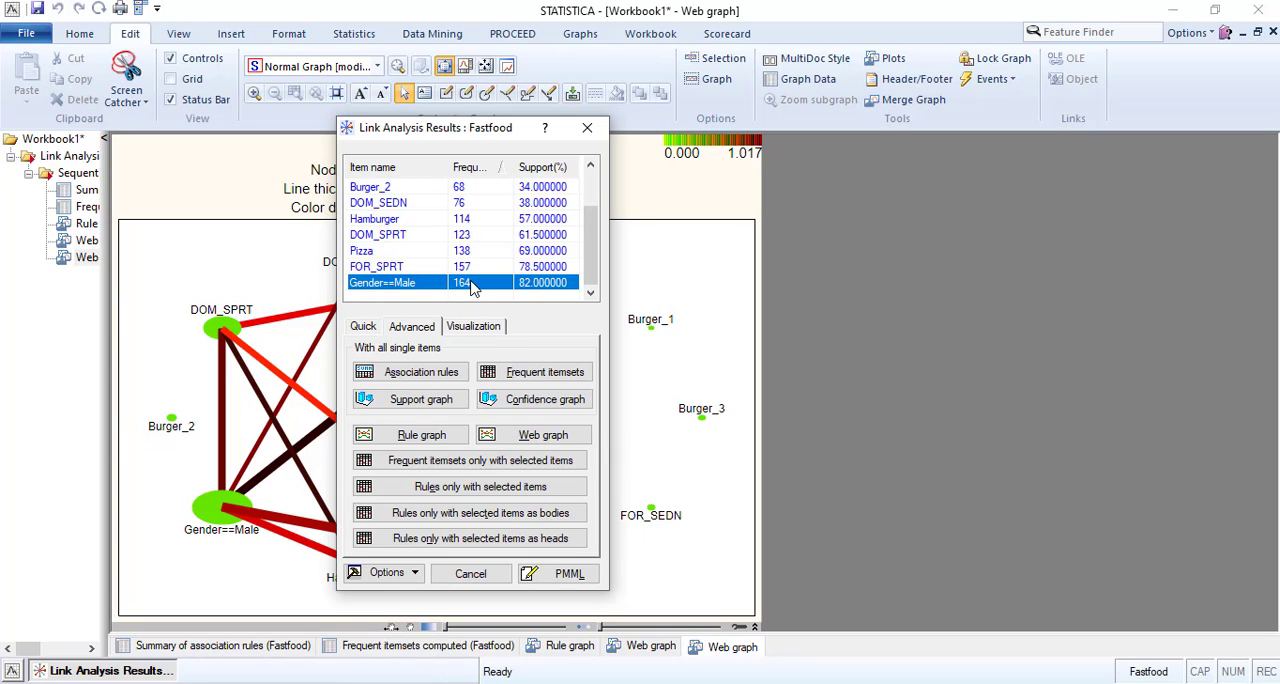
pyautogui.click(463, 271)
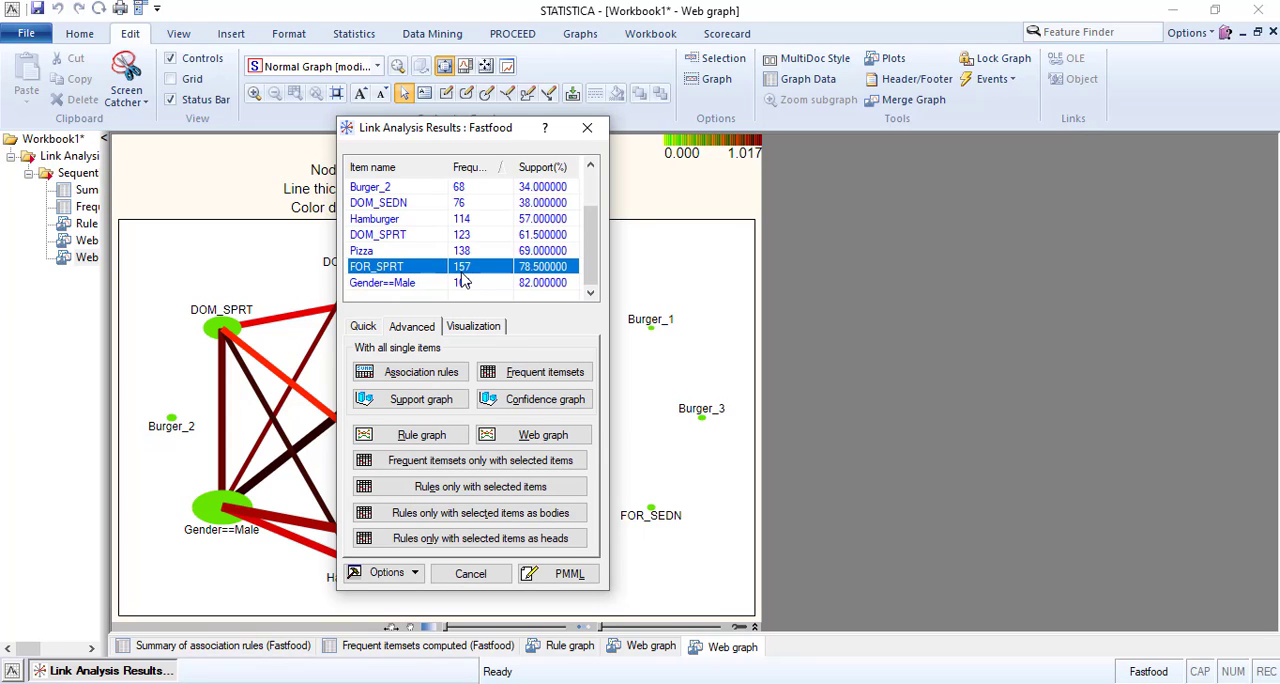
pyautogui.scroll(1, 456, 283)
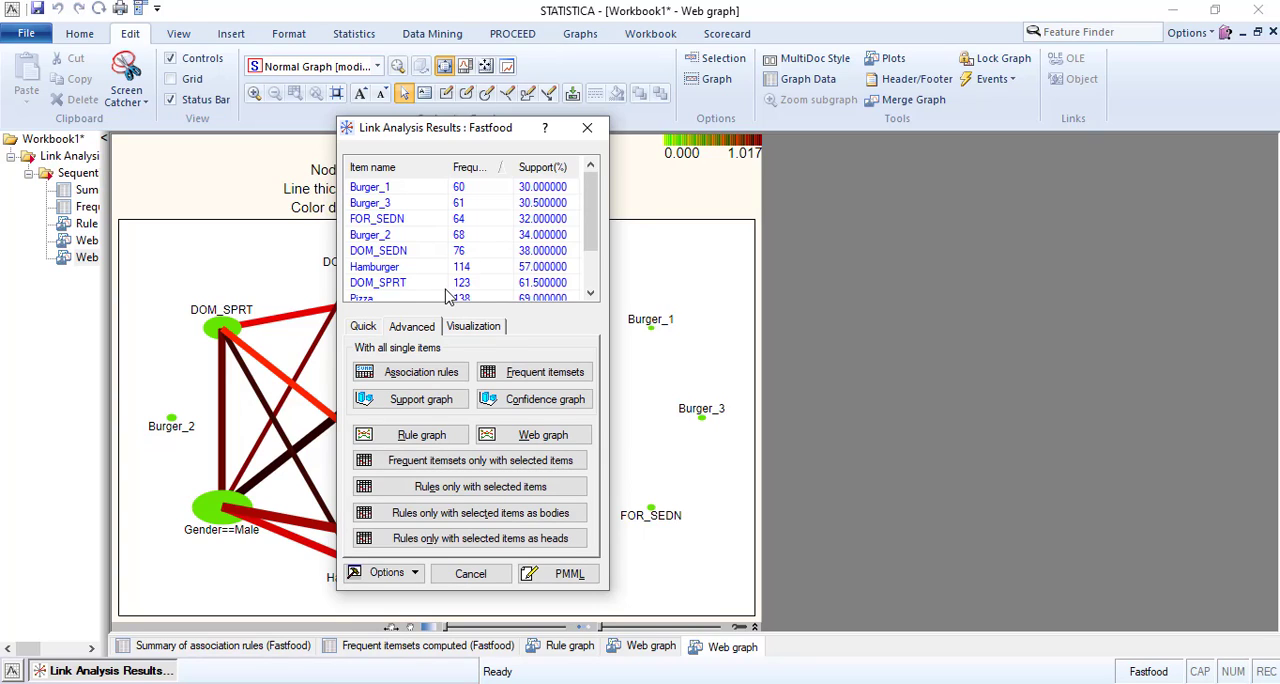
# Select the Gender==Male item in the results item list and move the results dialog clear of the web graph.
pyautogui.scroll(-1, 475, 240)
pyautogui.click(461, 284)
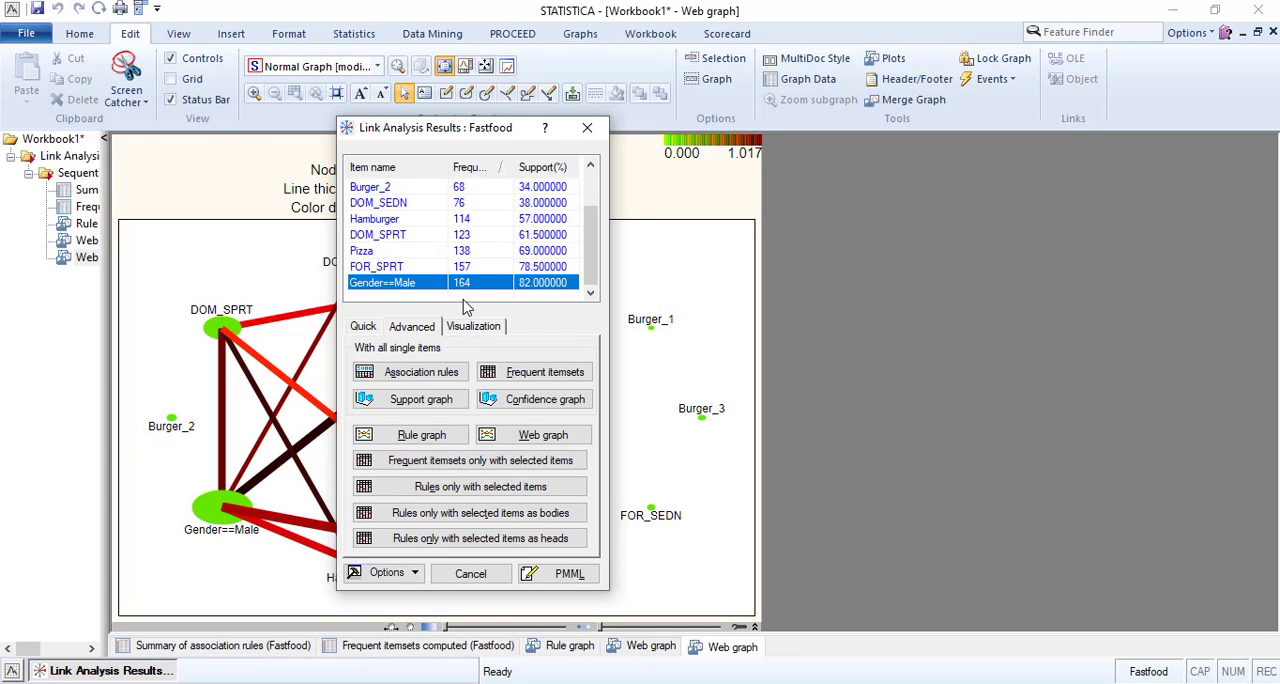
pyautogui.moveTo(452, 129); pyautogui.dragTo(885, 150)
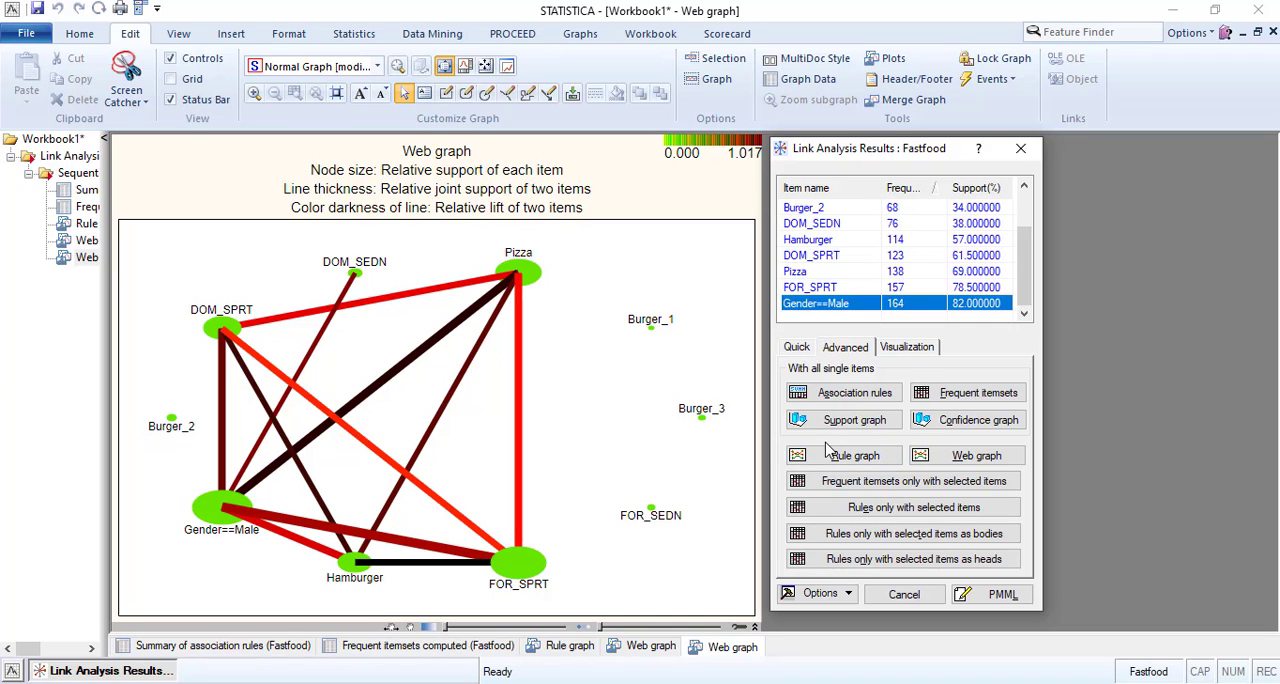
# Generate the association rules summary for all single items and widen the workbook tree to show the item names.
pyautogui.click(797, 347)
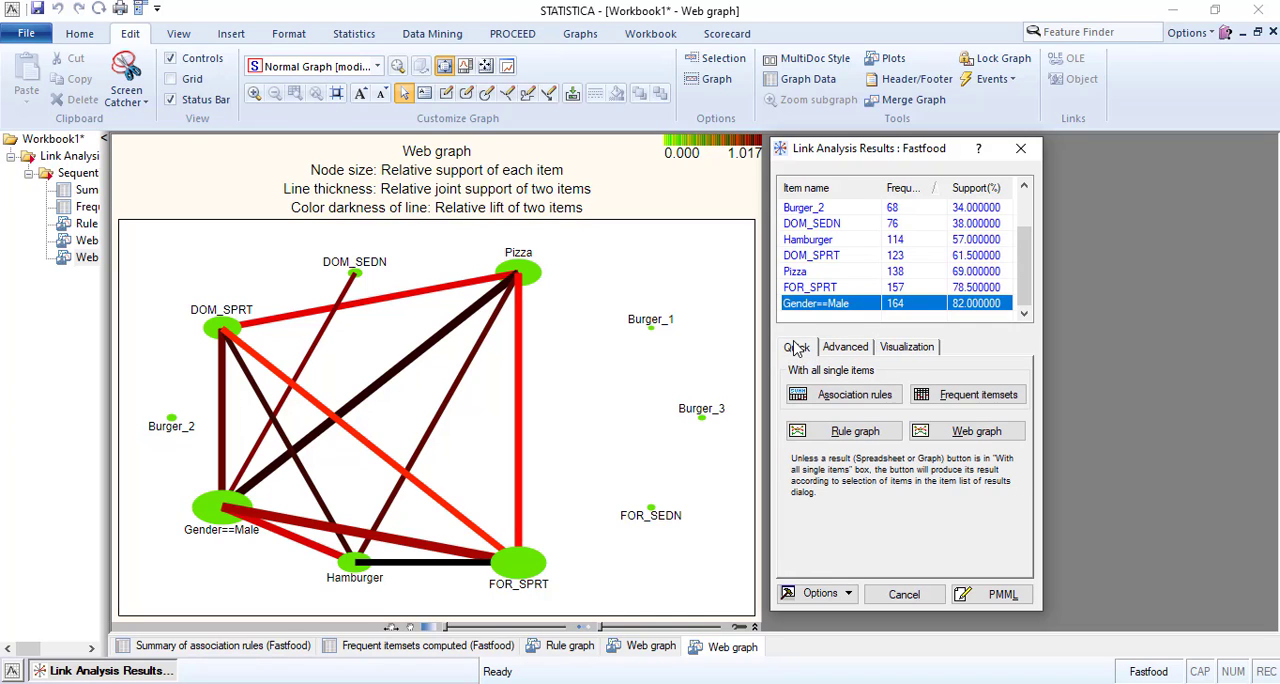
pyautogui.click(833, 392)
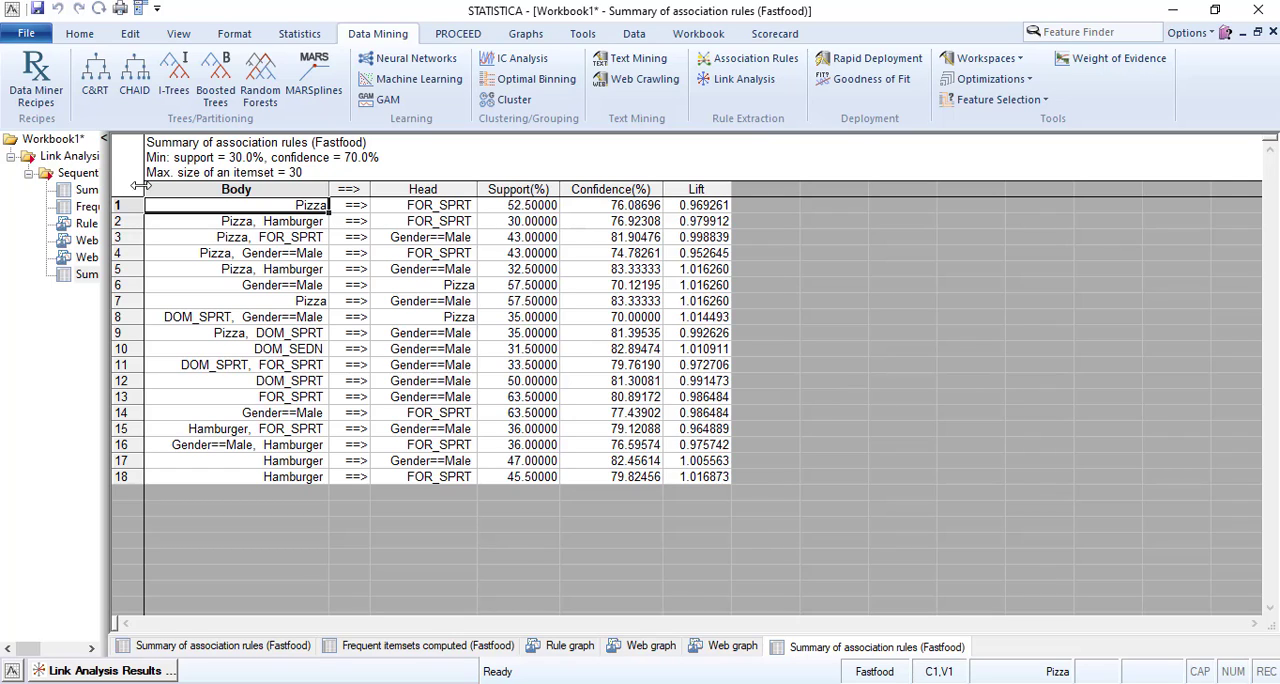
pyautogui.moveTo(141, 185); pyautogui.dragTo(166, 186)
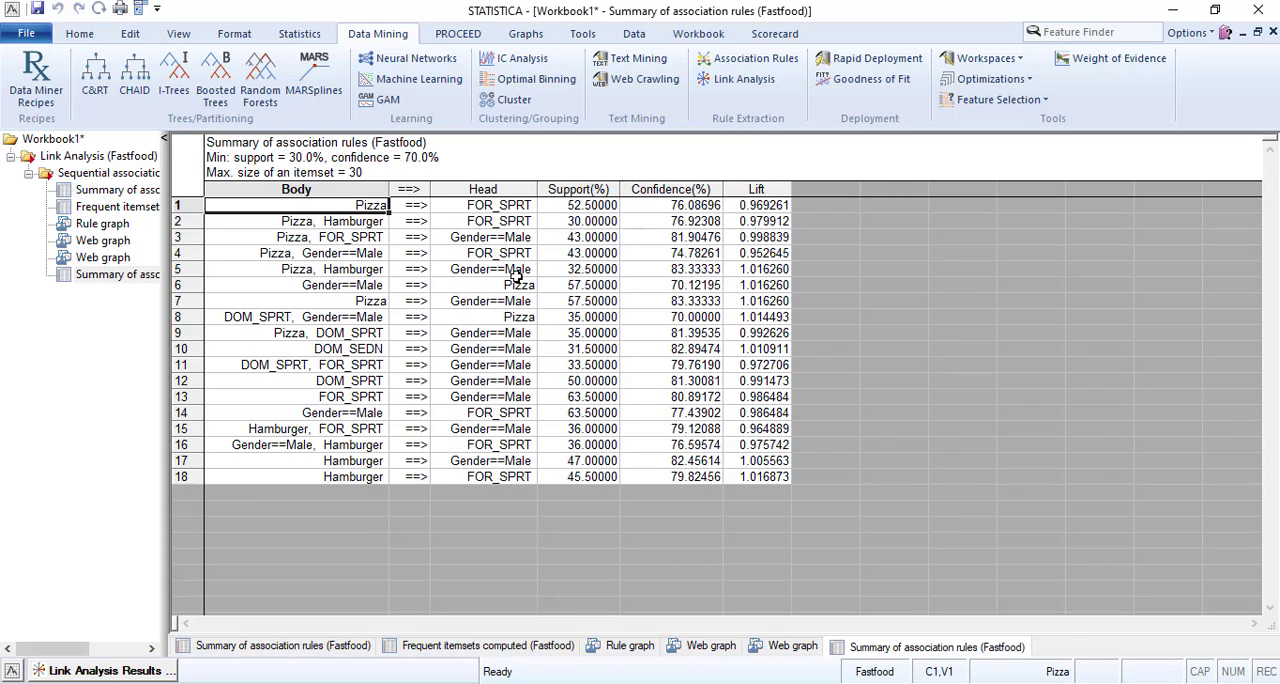
# Rerun the link analysis with a minimum confidence of 0.8, overwriting the existing database, and generate the association rules summary.
pyautogui.click(117, 672)
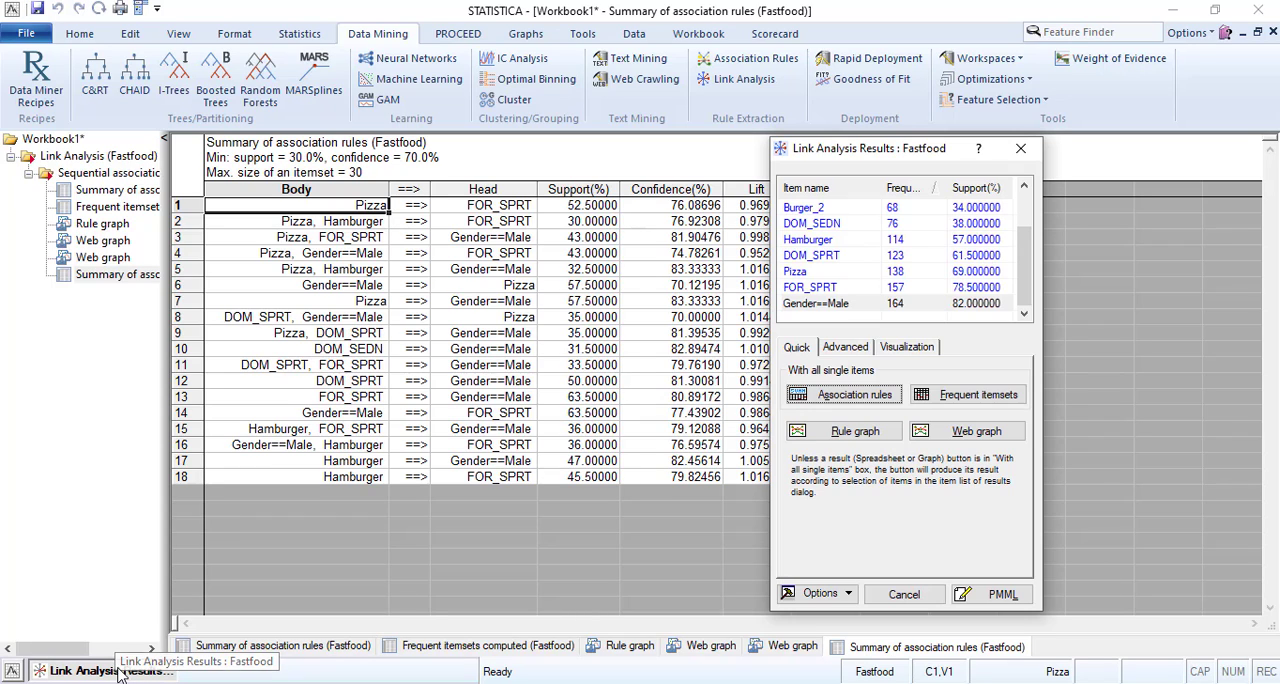
pyautogui.click(897, 596)
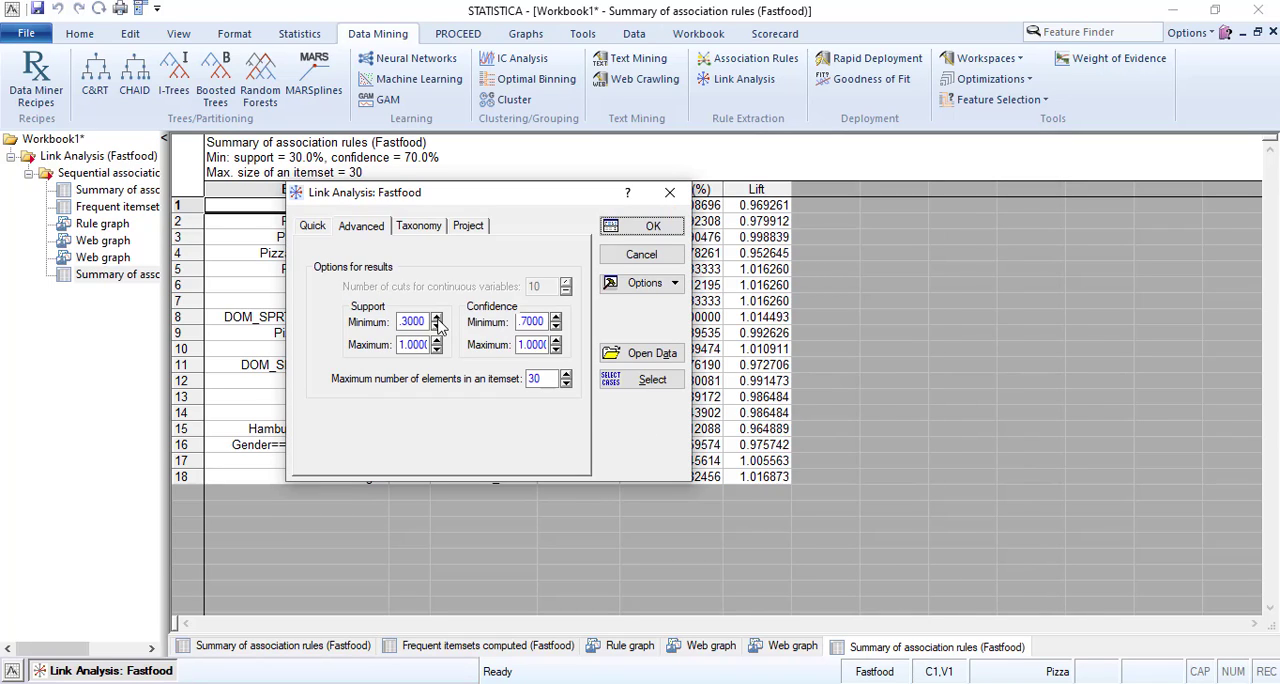
pyautogui.click(527, 320)
pyautogui.press('BackSpace')
pyautogui.press('BackSpace')
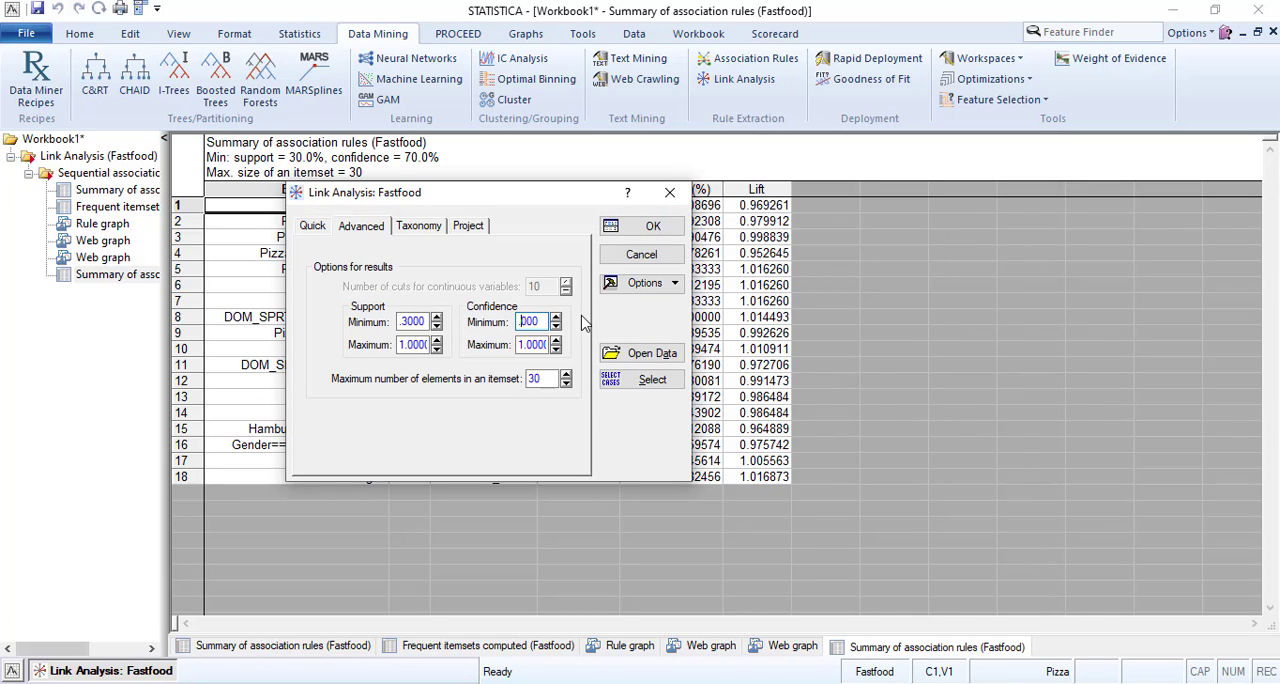
pyautogui.write('.8')
pyautogui.click(650, 228)
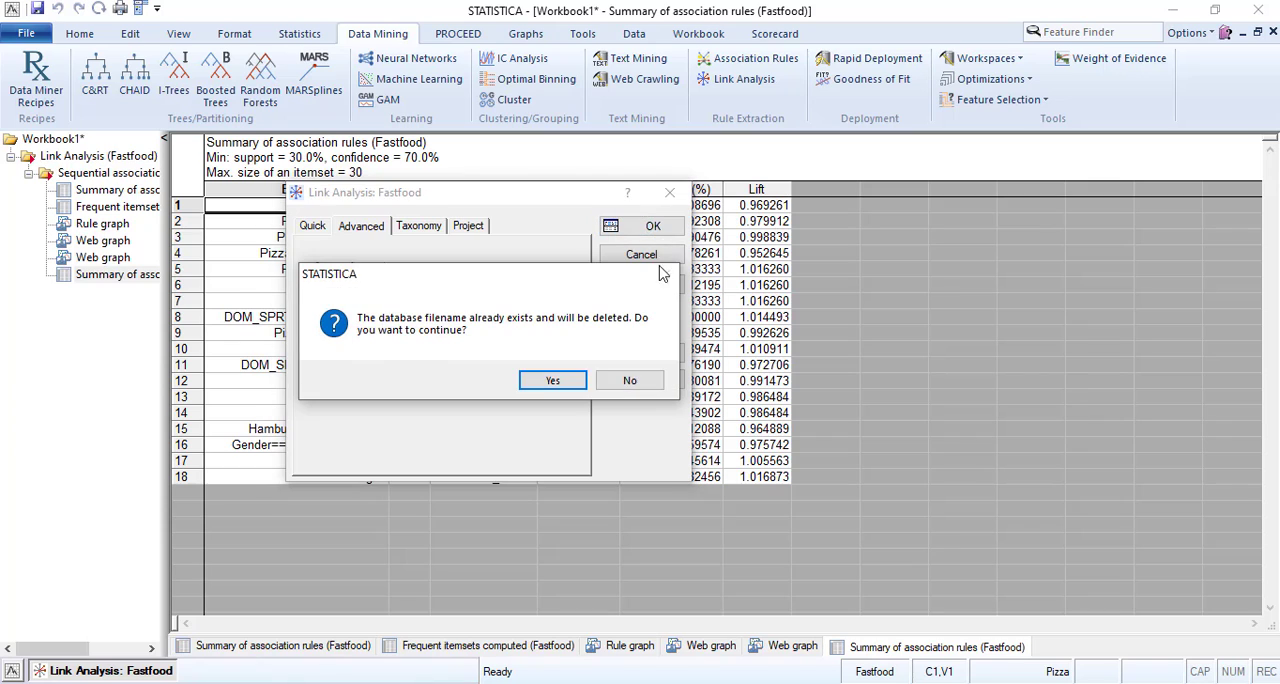
pyautogui.click(555, 381)
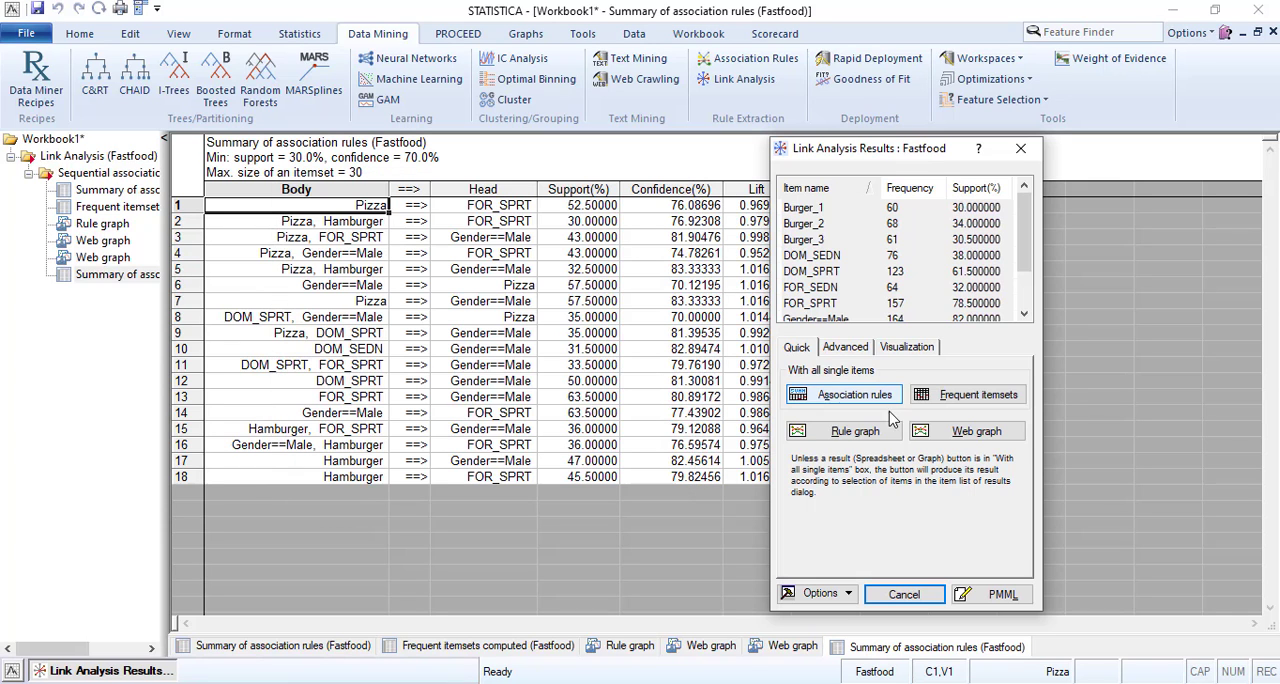
pyautogui.click(855, 395)
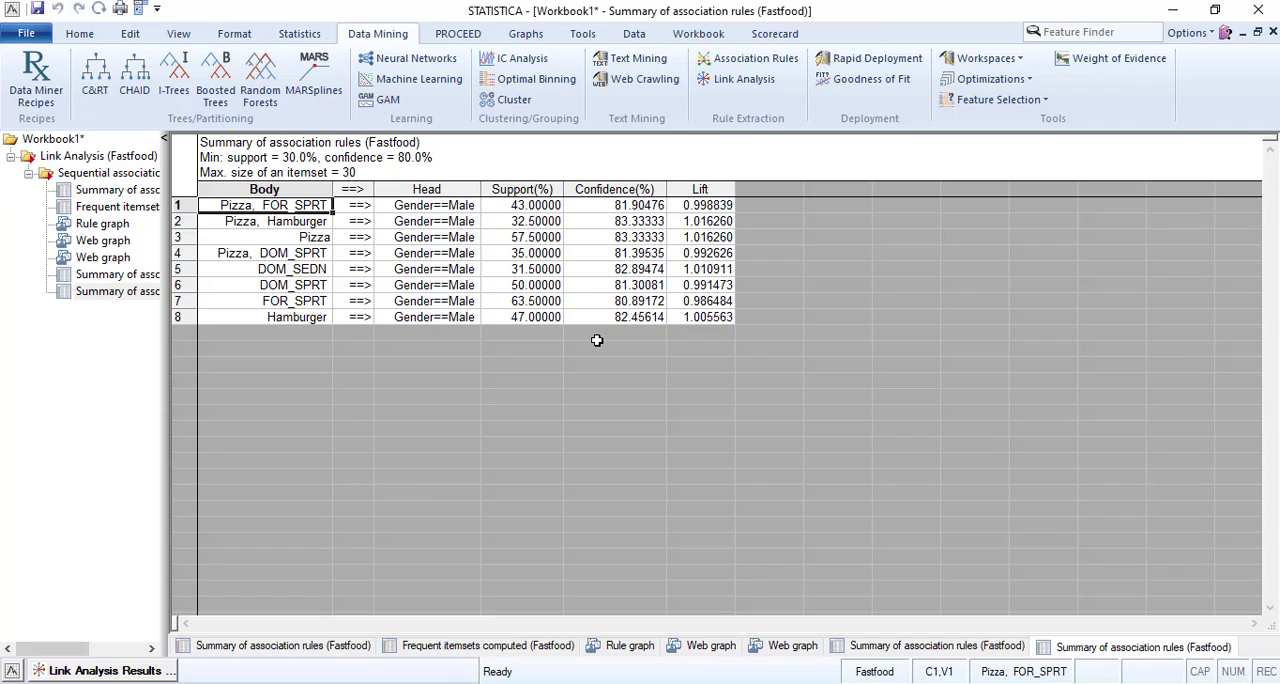
# Set the font color of the Lift values of rules 2, 5 and 8 to orange.
pyautogui.click(694, 270)
pyautogui.keyDown('ctrl'); pyautogui.click(704, 222); pyautogui.keyUp('ctrl')
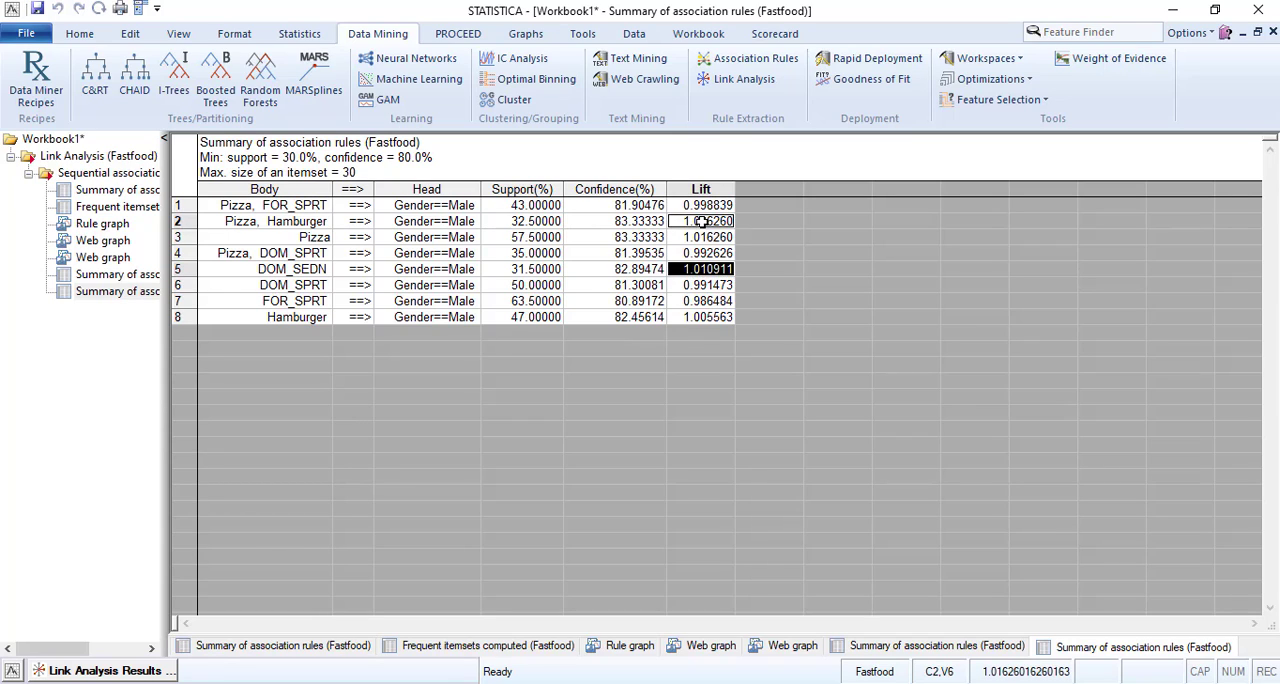
pyautogui.keyDown('ctrl'); pyautogui.click(700, 318); pyautogui.keyUp('ctrl')
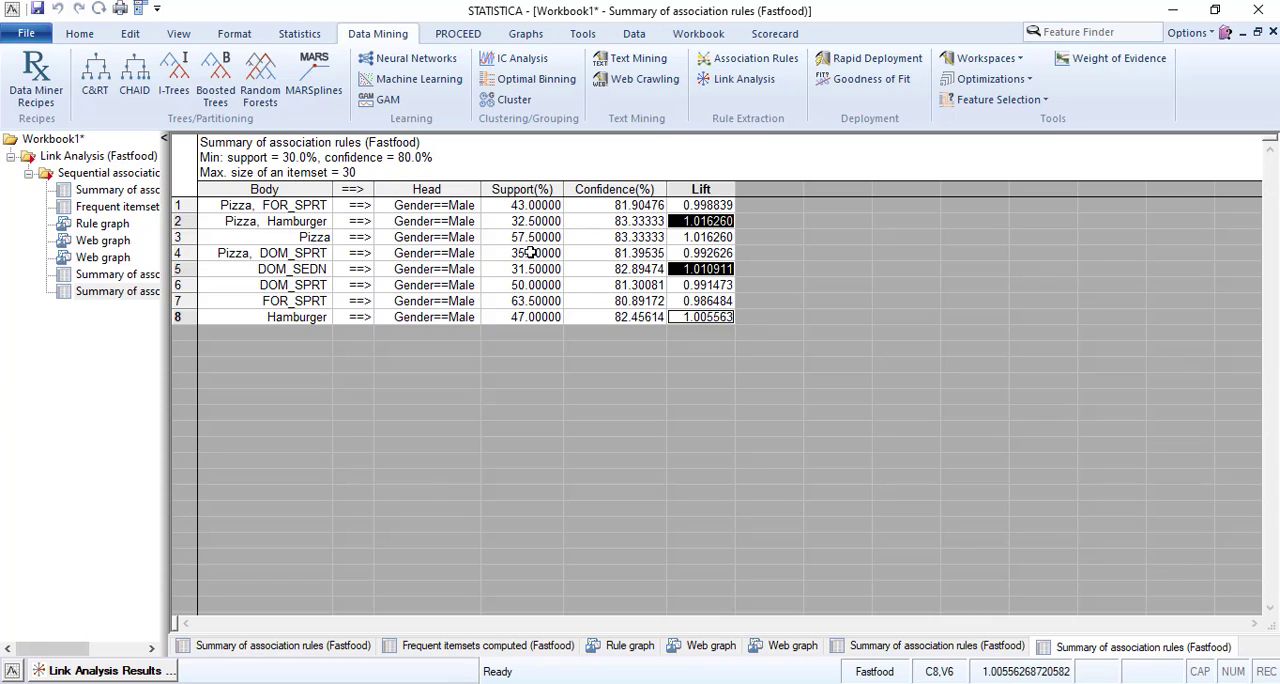
pyautogui.click(79, 33)
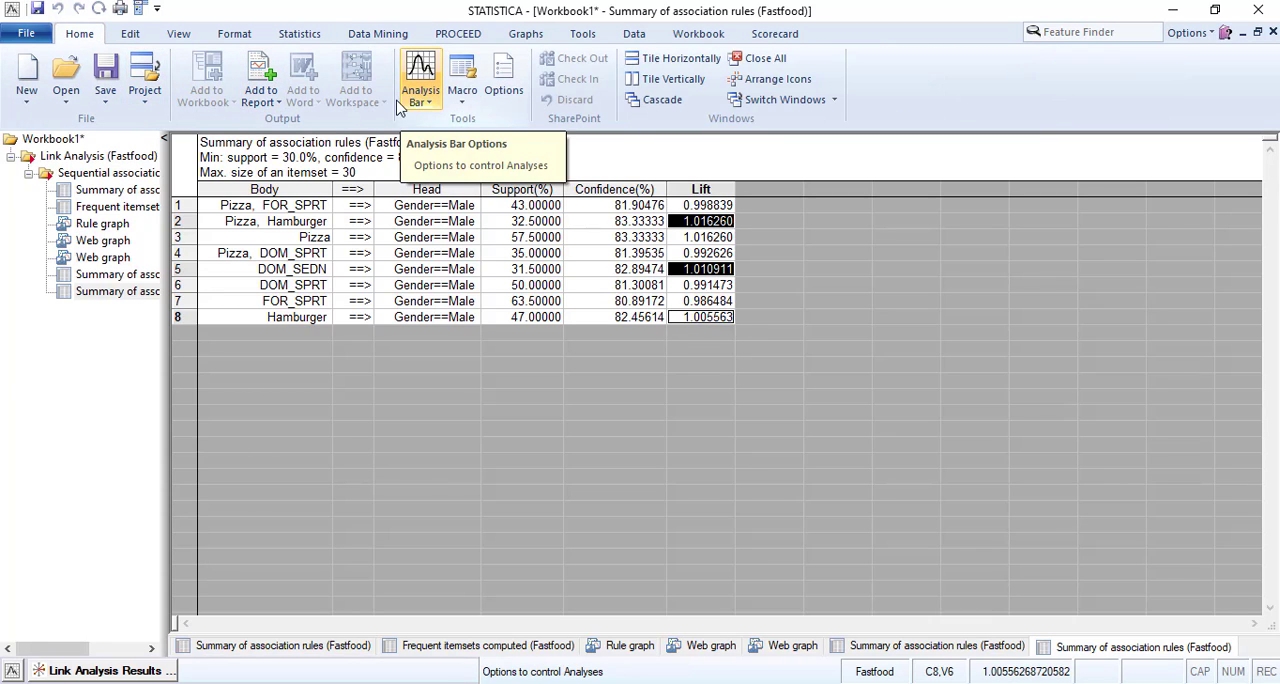
pyautogui.click(133, 36)
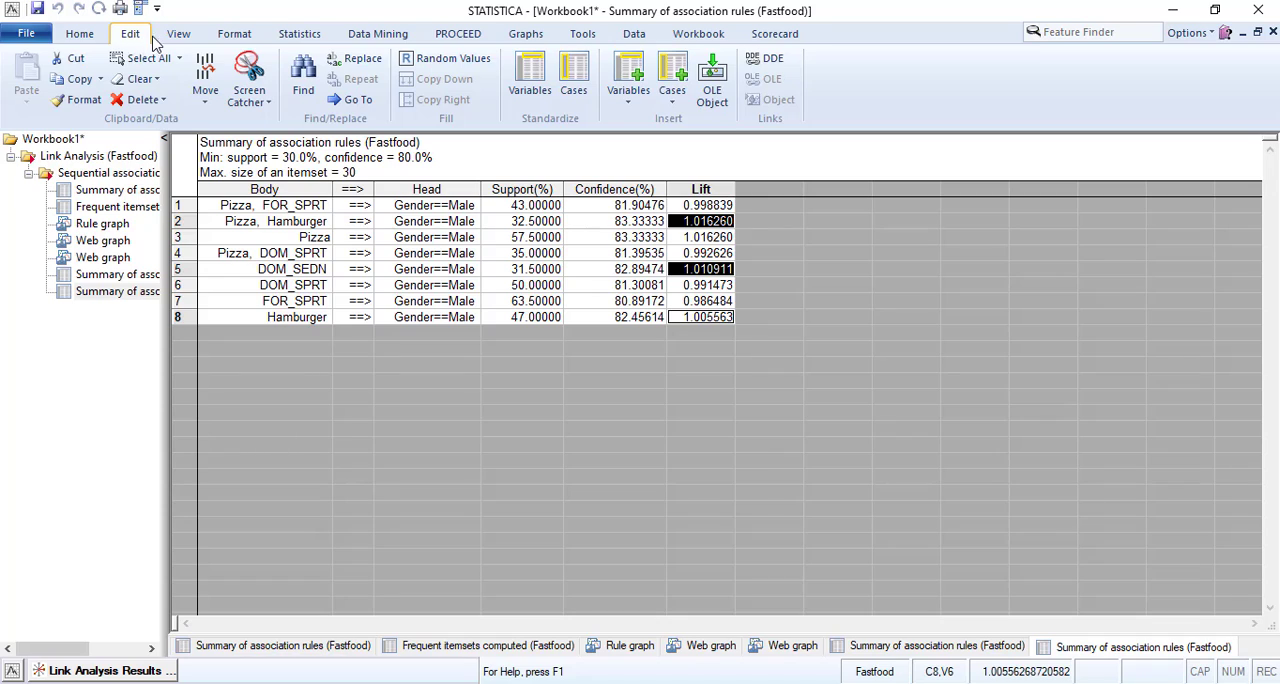
pyautogui.click(177, 38)
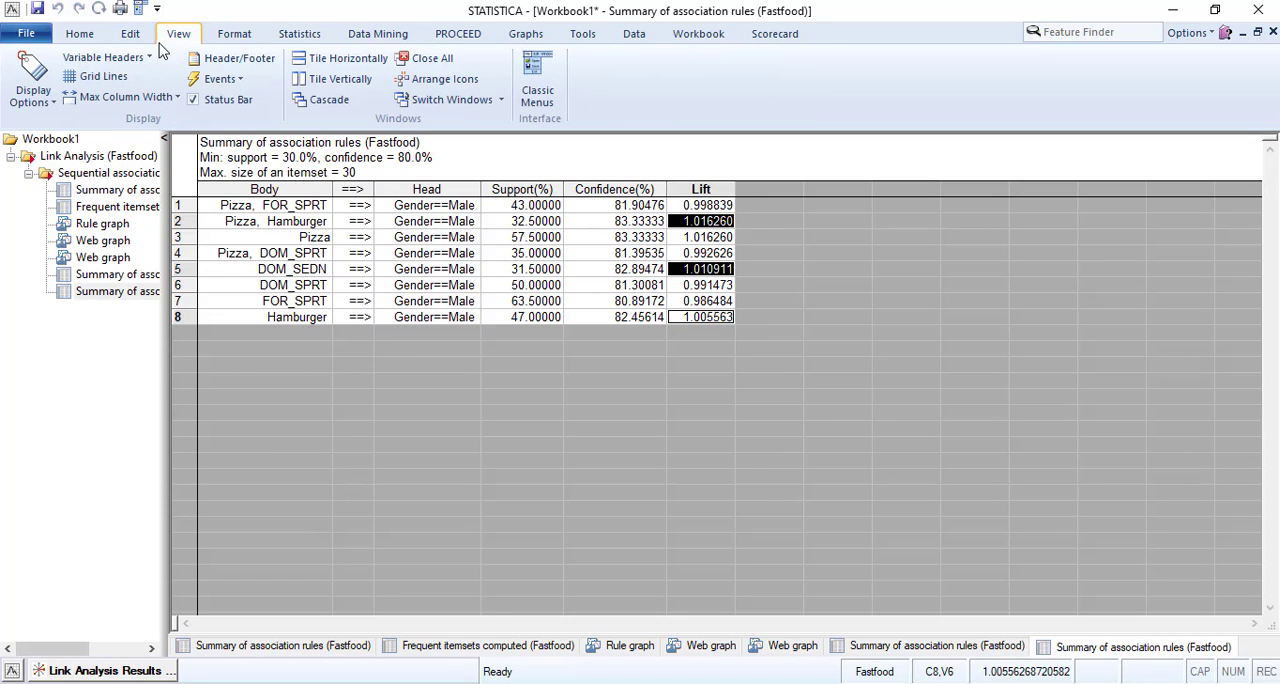
pyautogui.click(226, 38)
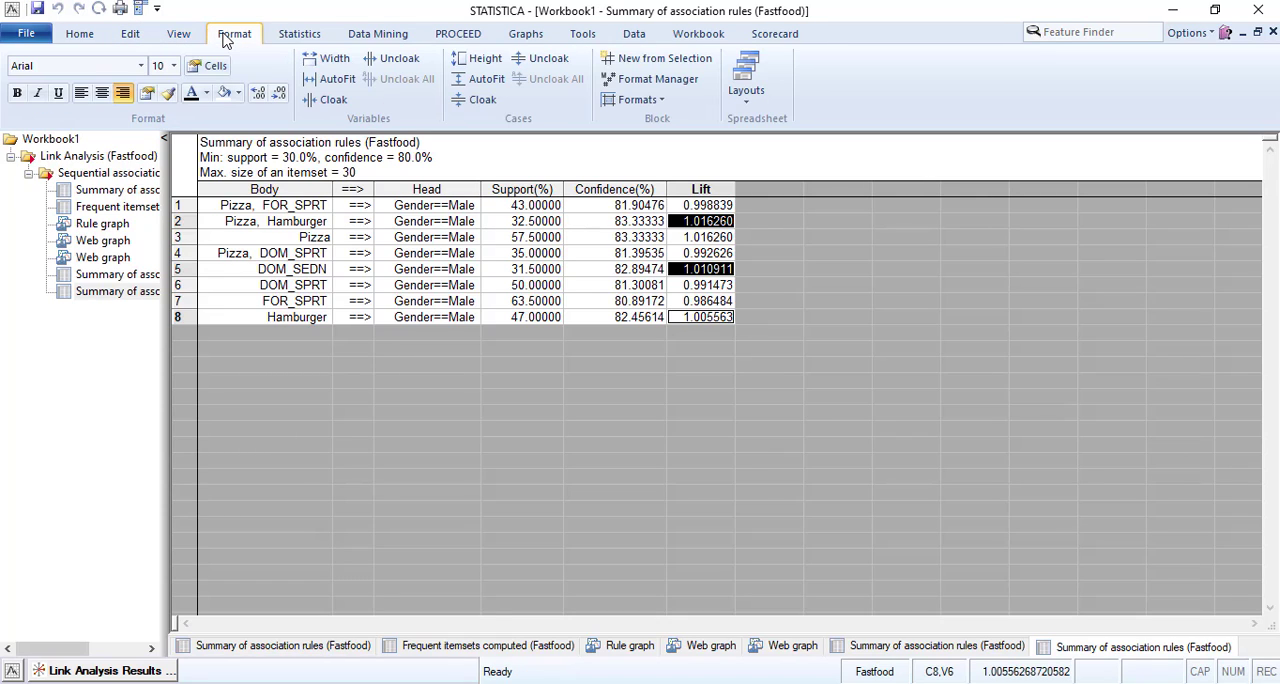
pyautogui.click(207, 93)
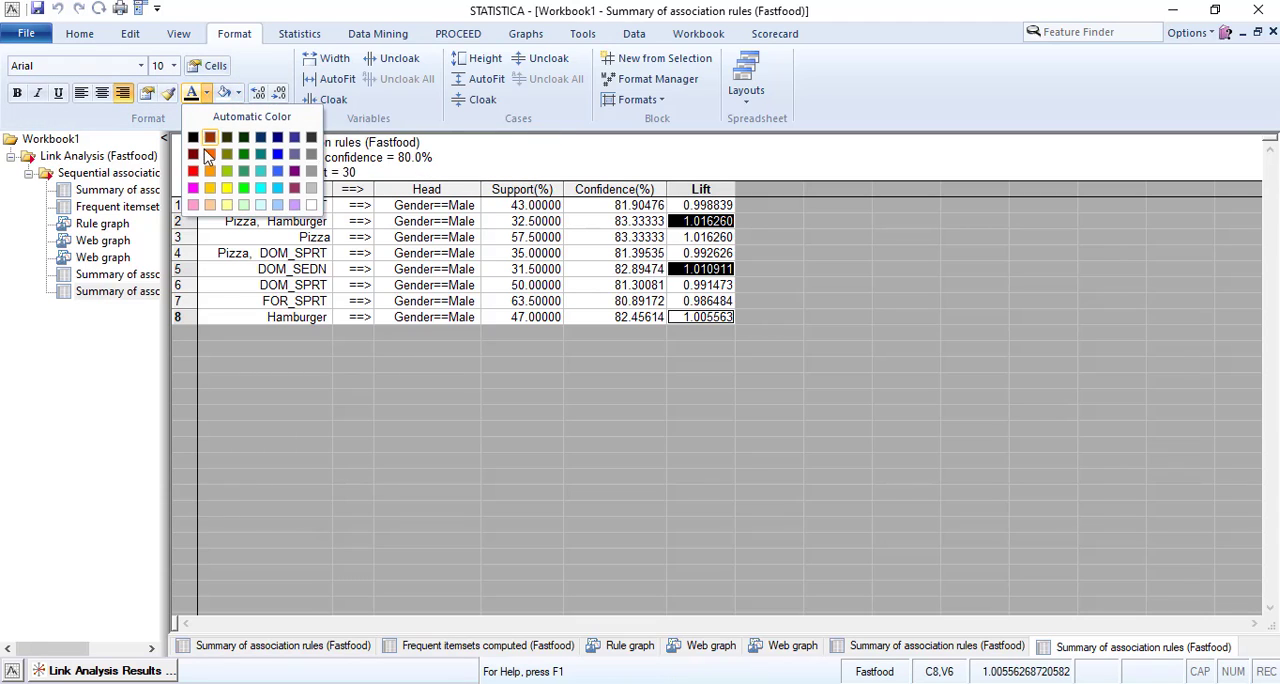
pyautogui.click(272, 186)
pyautogui.click(560, 251)
pyautogui.click(718, 270)
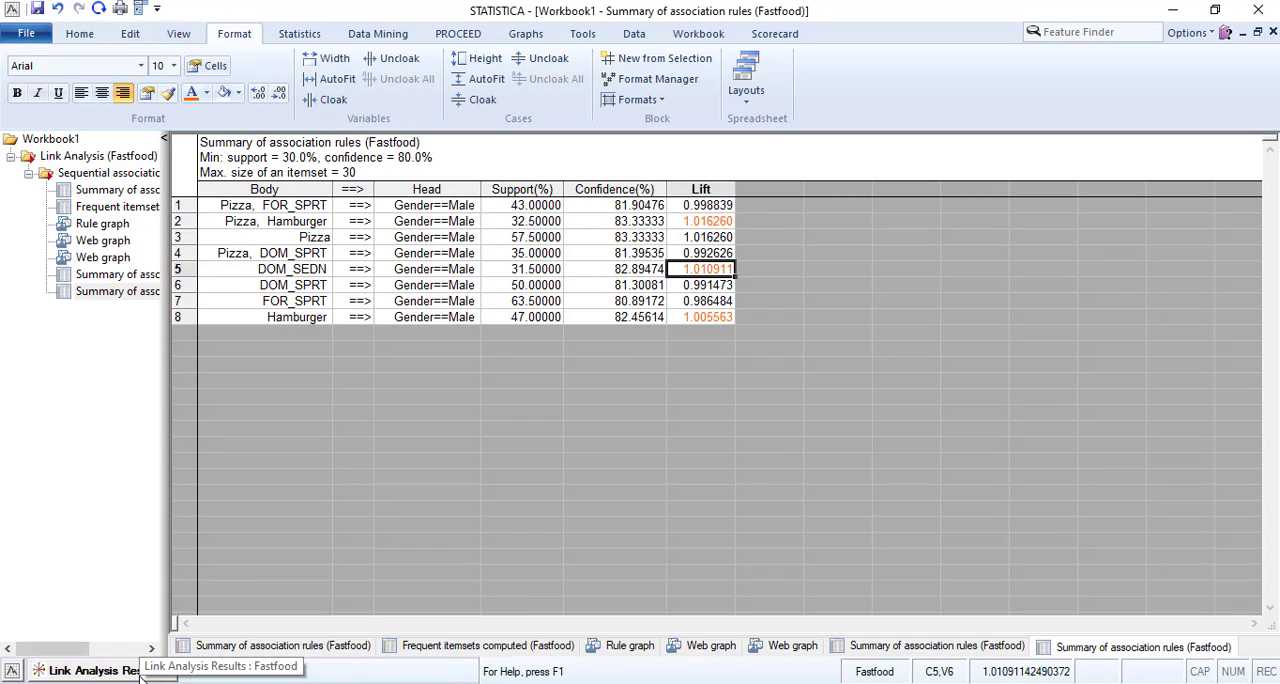
# Set the font color of the Body through Confidence cells of rules 5, 2 and 8 to orange.
pyautogui.moveTo(281, 269); pyautogui.dragTo(620, 270)
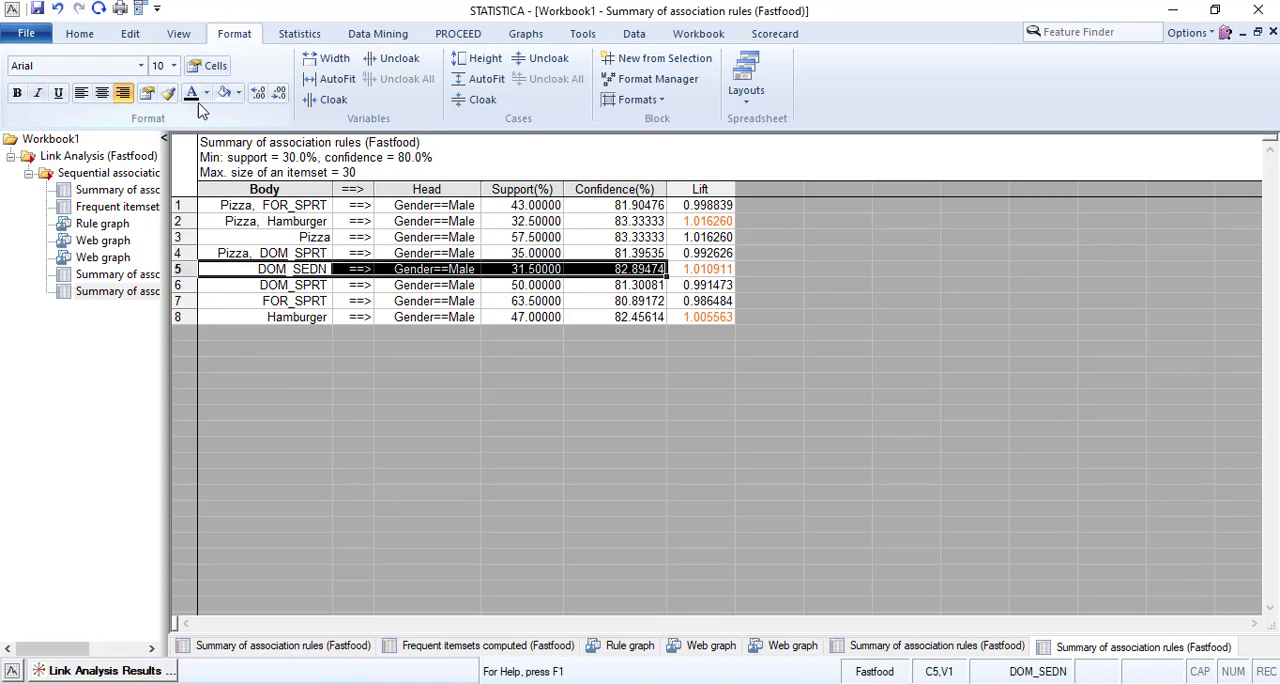
pyautogui.click(206, 93)
pyautogui.click(214, 155)
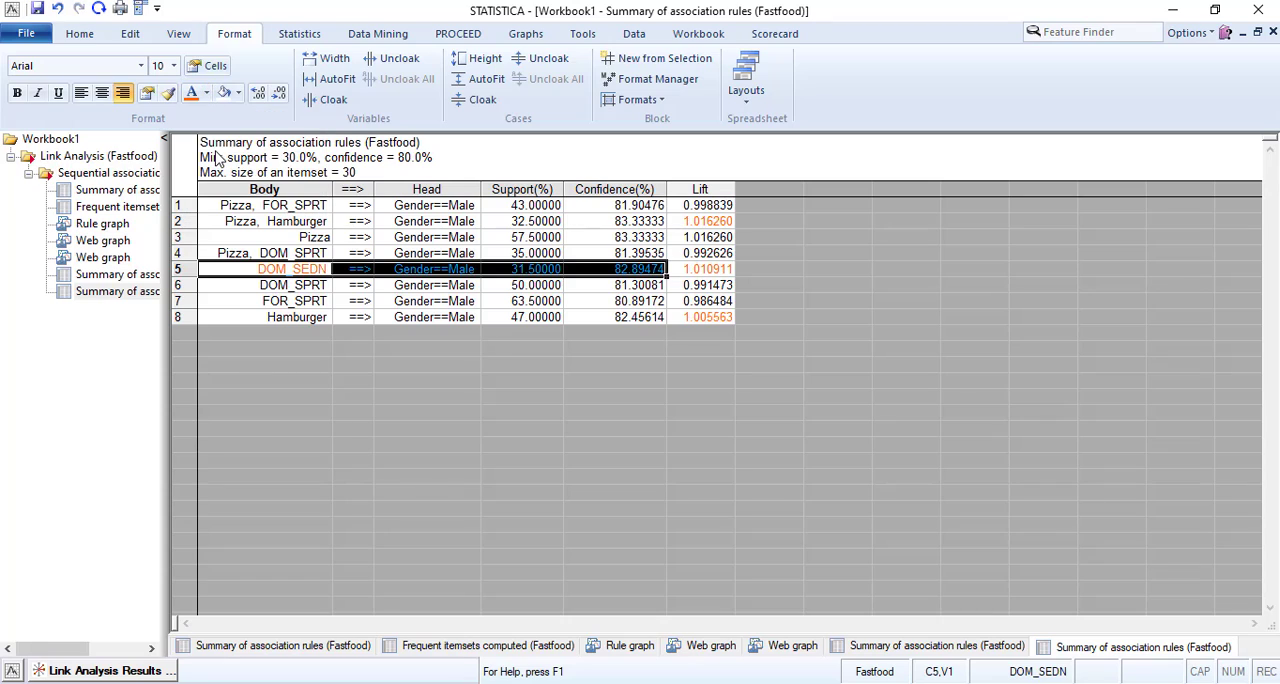
pyautogui.moveTo(308, 222); pyautogui.dragTo(600, 224)
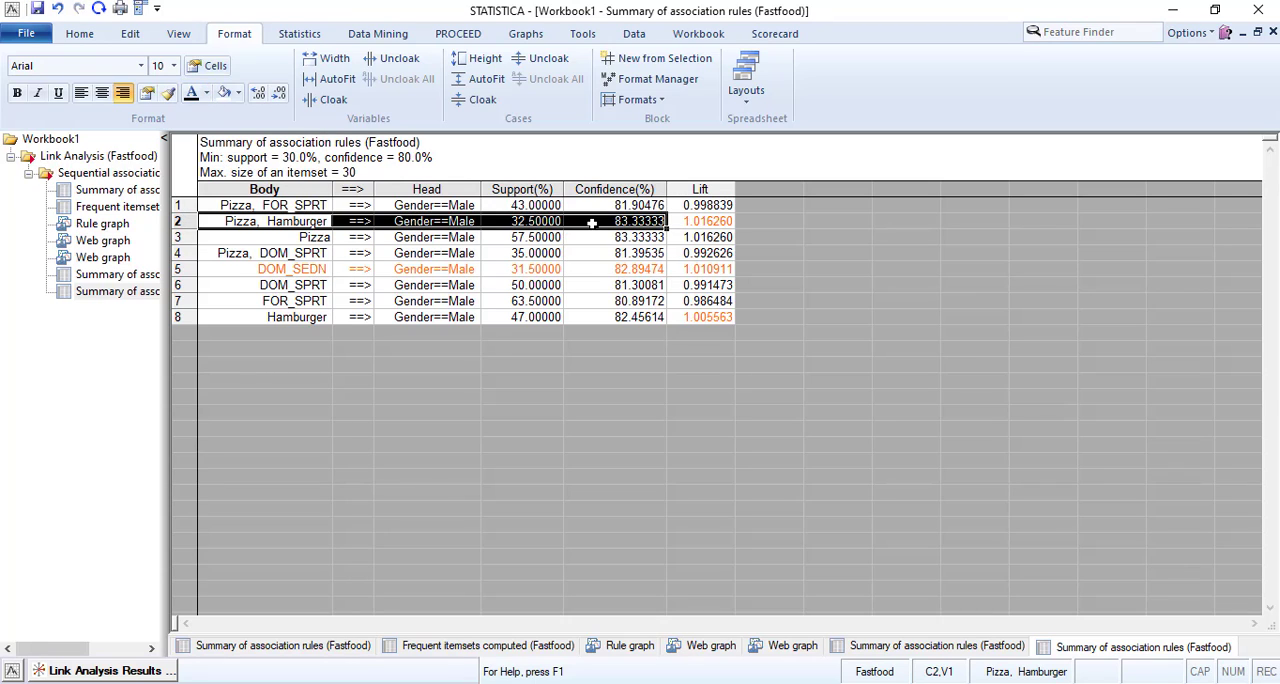
pyautogui.click(206, 101)
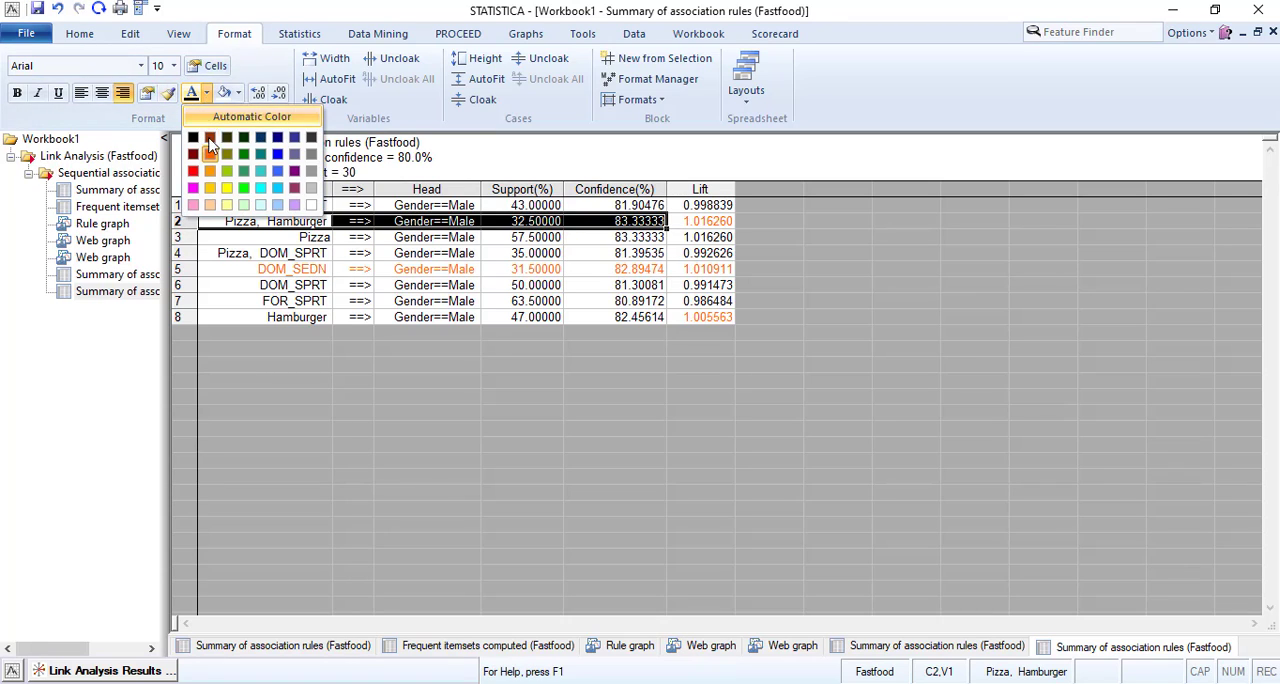
pyautogui.click(206, 155)
pyautogui.click(447, 316)
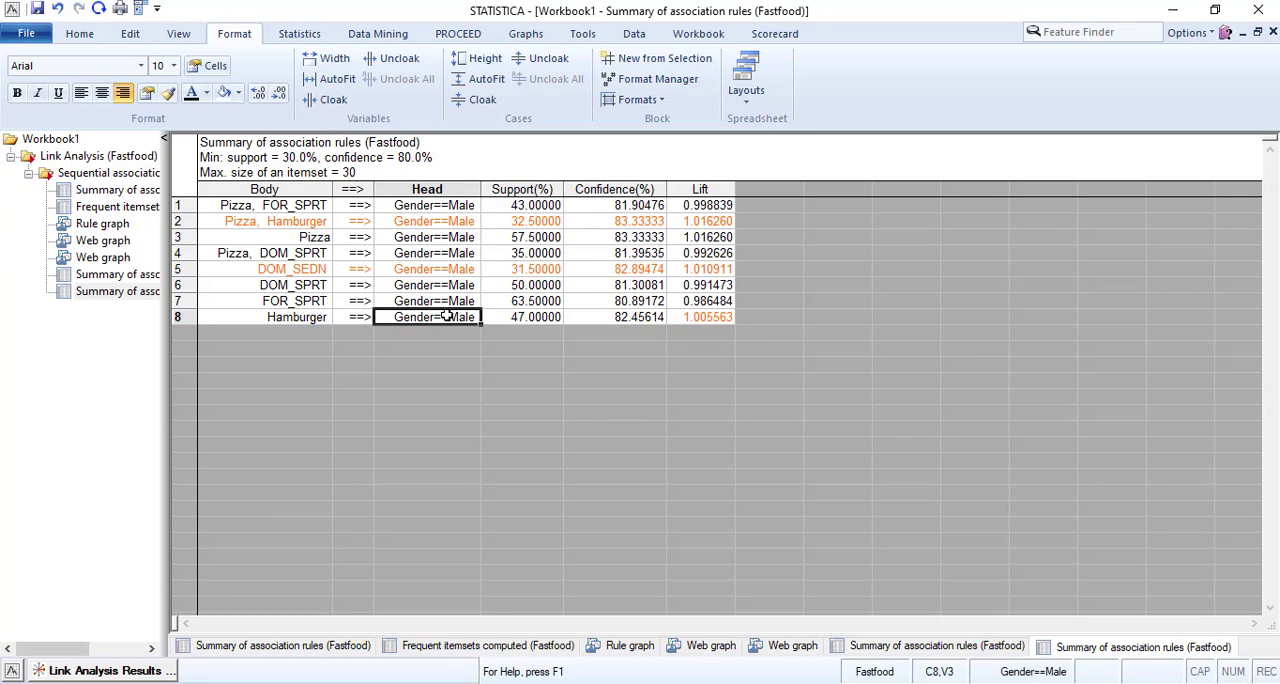
pyautogui.moveTo(283, 318); pyautogui.dragTo(582, 318)
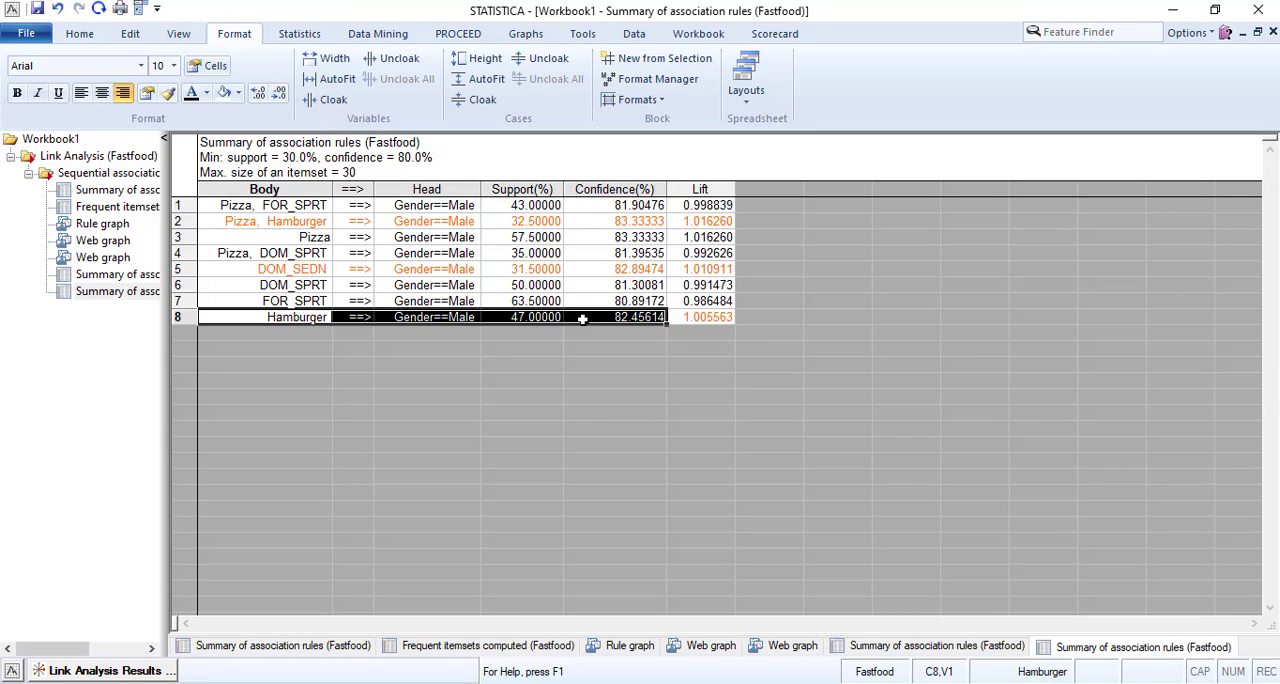
pyautogui.click(208, 100)
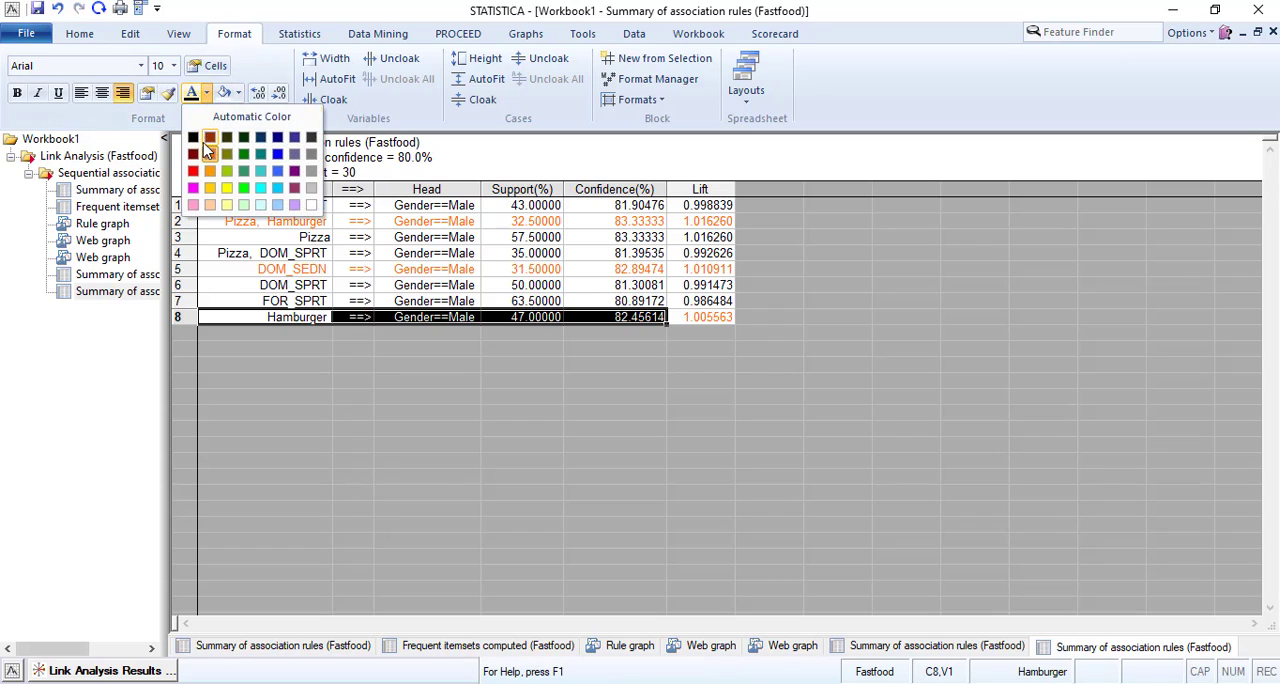
pyautogui.click(206, 155)
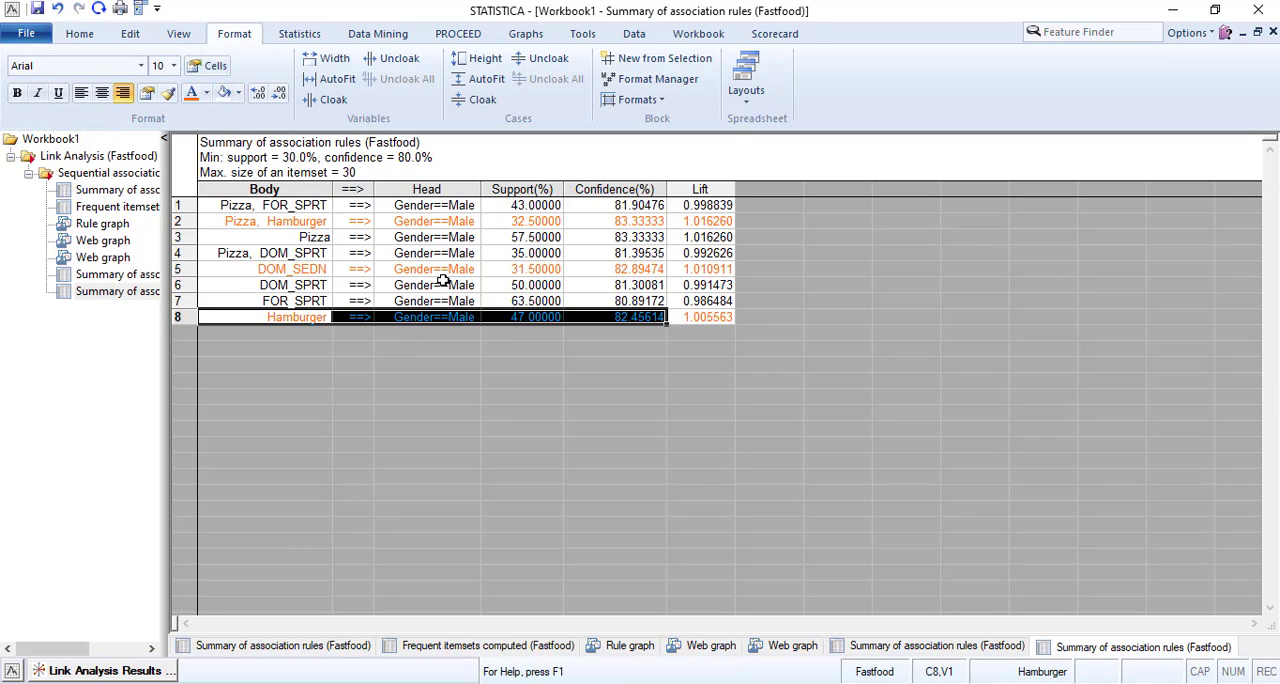
pyautogui.click(252, 301)
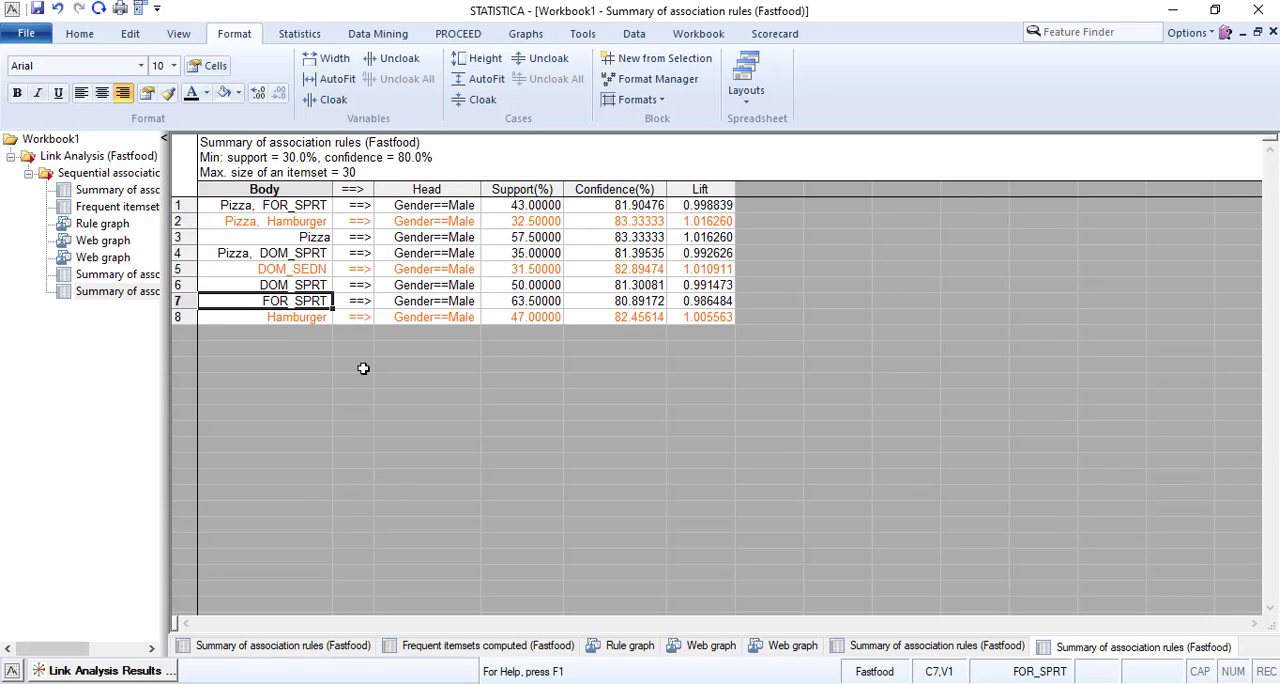
# Generate the support graph for all single items from the advanced Link Analysis results.
pyautogui.click(116, 674)
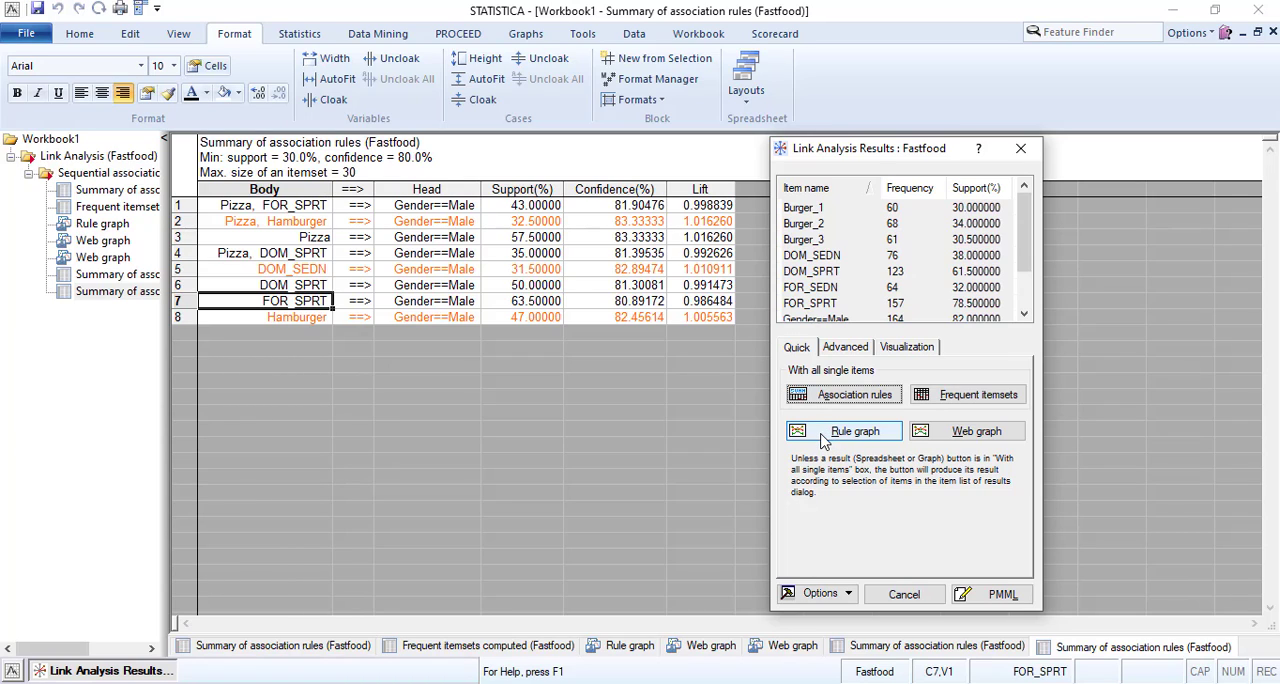
pyautogui.click(845, 347)
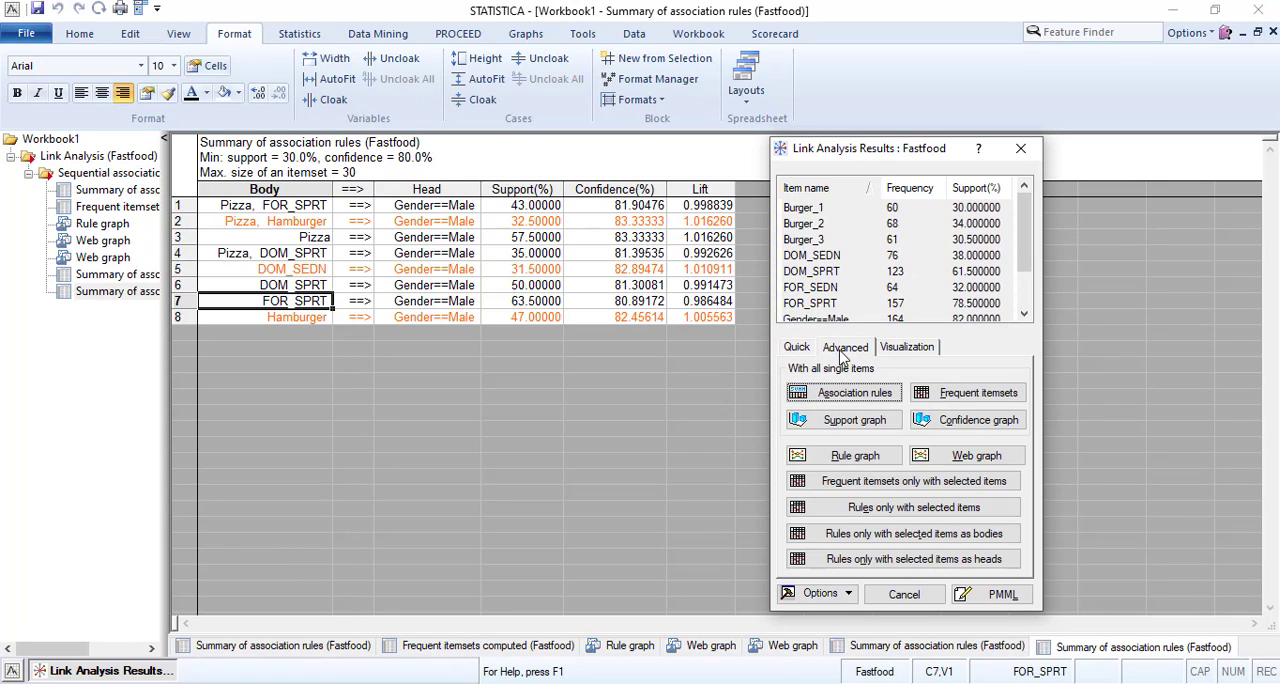
pyautogui.click(856, 424)
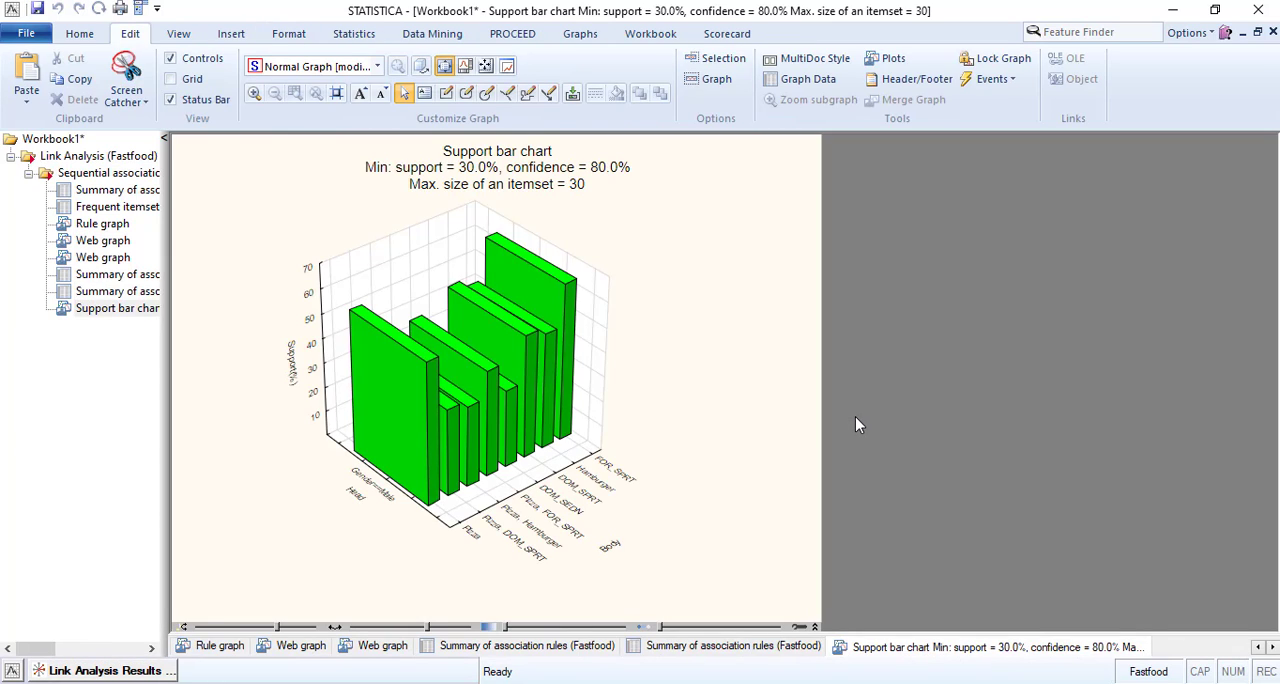
pyautogui.click(123, 311)
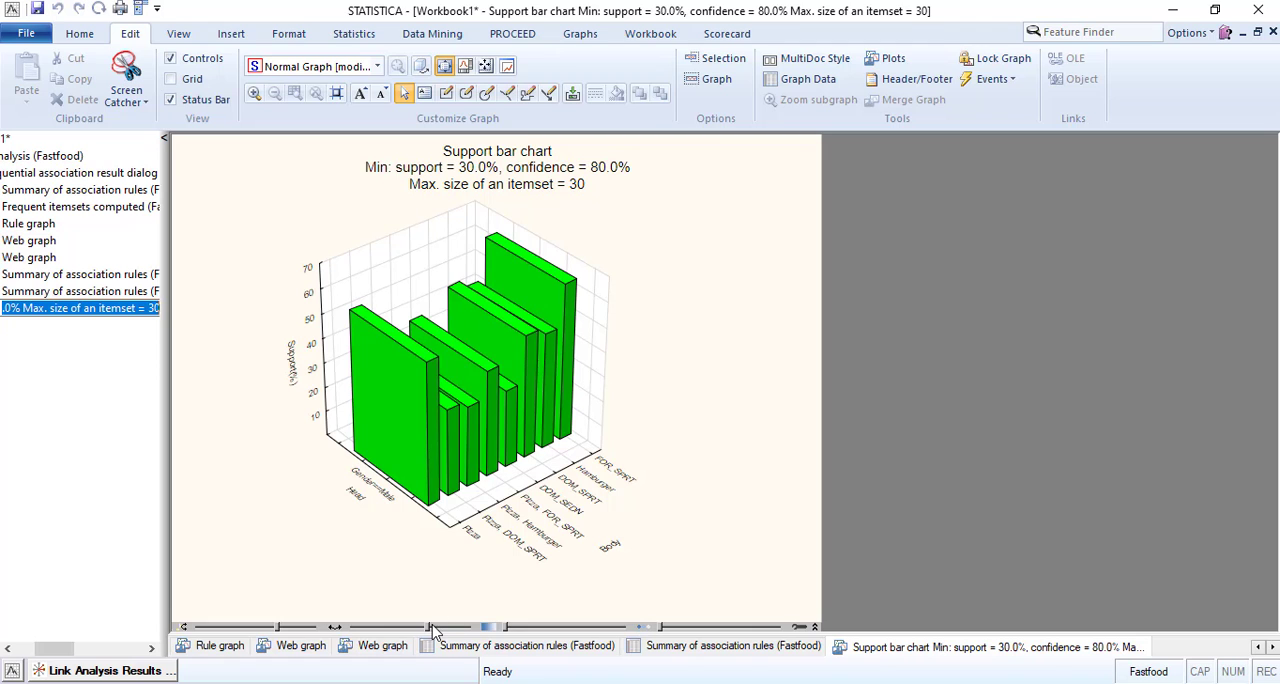
# Rotate the 3D support bar chart and make its bars semi-transparent so the rear bars can be read.
pyautogui.moveTo(428, 629); pyautogui.dragTo(424, 629)
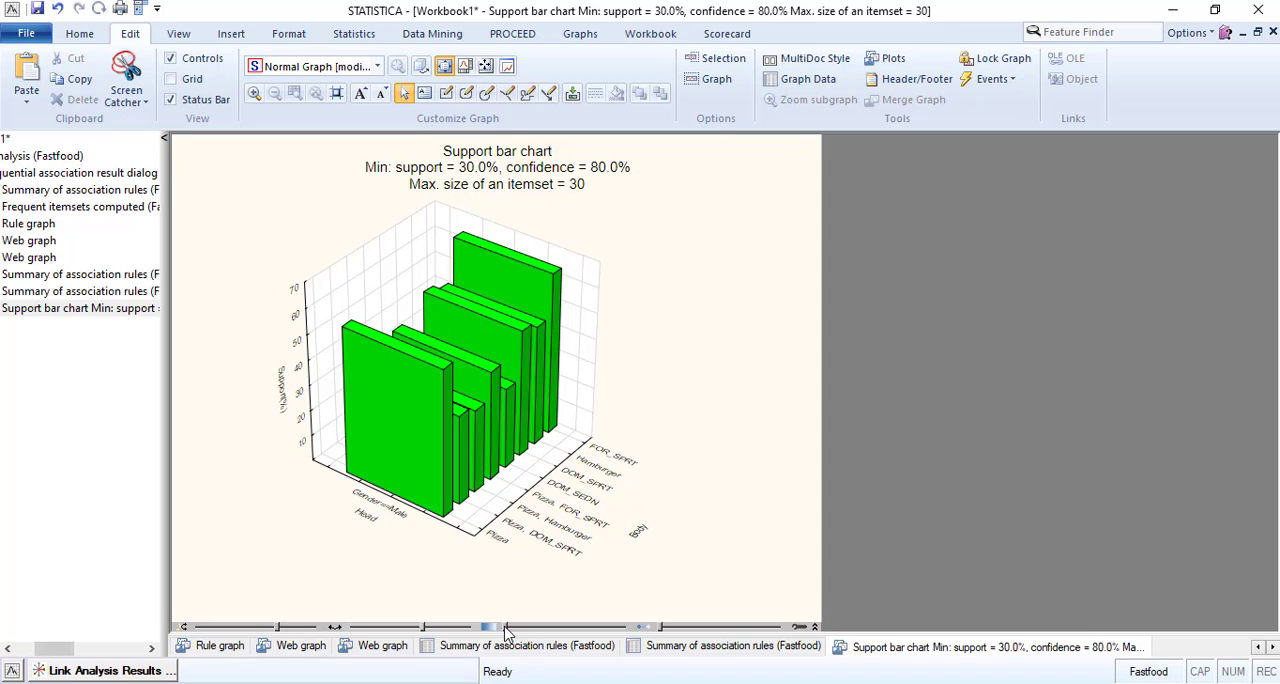
pyautogui.moveTo(505, 628); pyautogui.dragTo(570, 632)
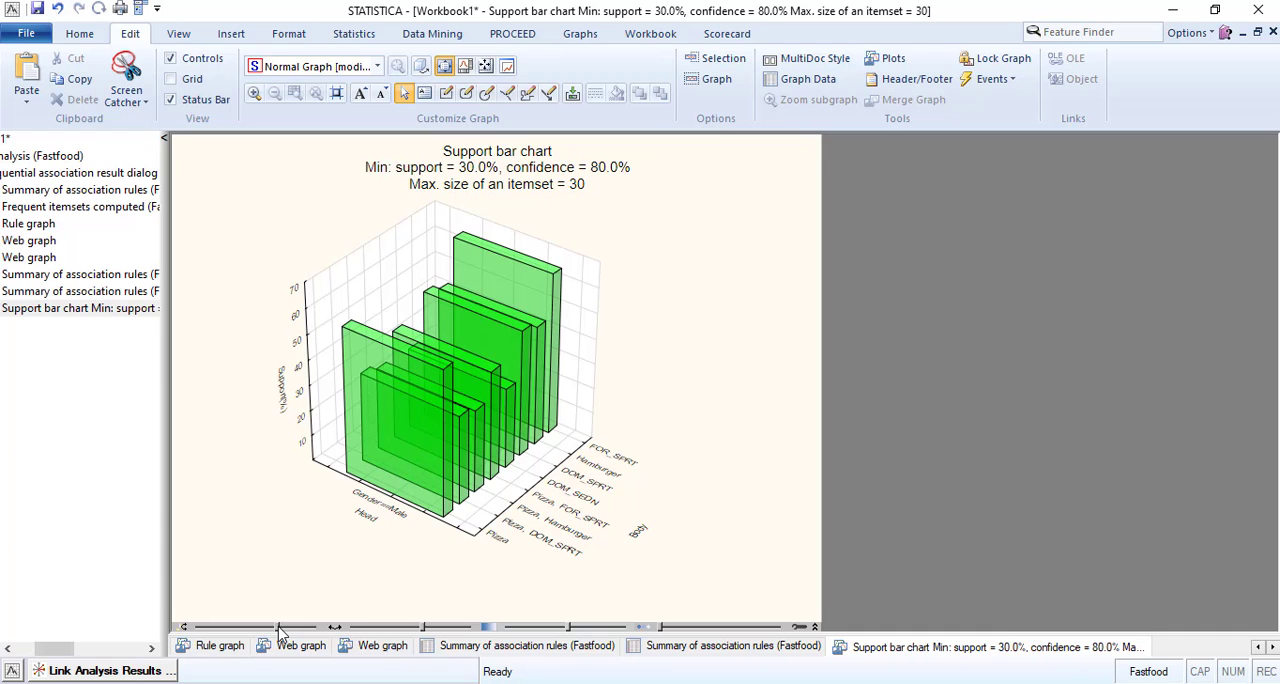
pyautogui.moveTo(280, 632)
pyautogui.mouseDown()
pyautogui.moveTo(229, 634)
pyautogui.moveTo(307, 636)
pyautogui.moveTo(323, 611)
pyautogui.moveTo(290, 635)
pyautogui.mouseUp()
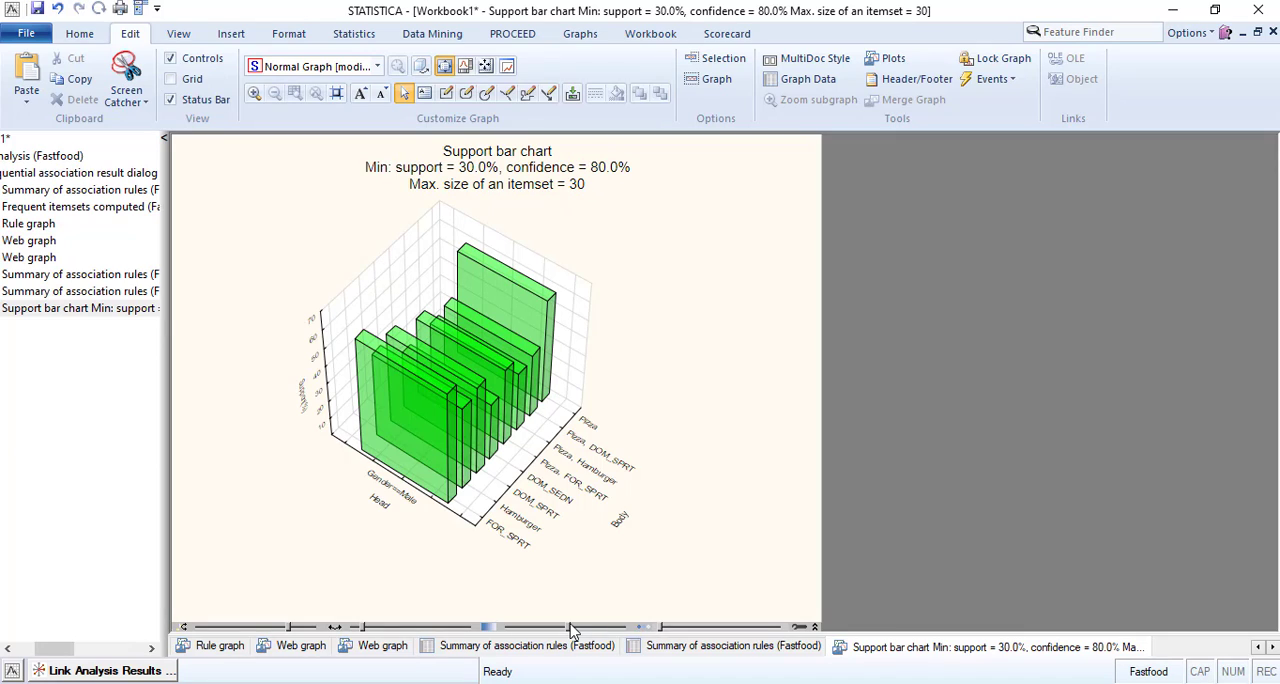
# Reduce the transparency of the support chart's bars and reopen the 80% confidence rules summary to check its settings and rules.
pyautogui.moveTo(570, 626); pyautogui.dragTo(535, 631)
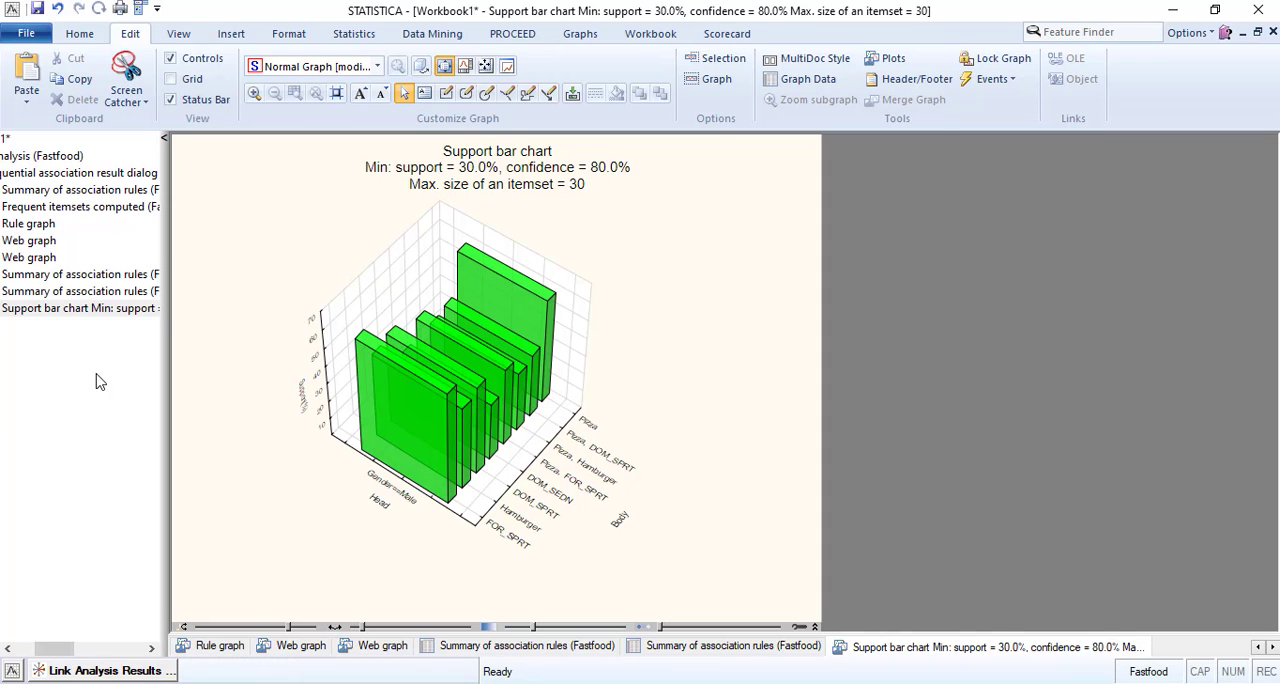
pyautogui.click(100, 291)
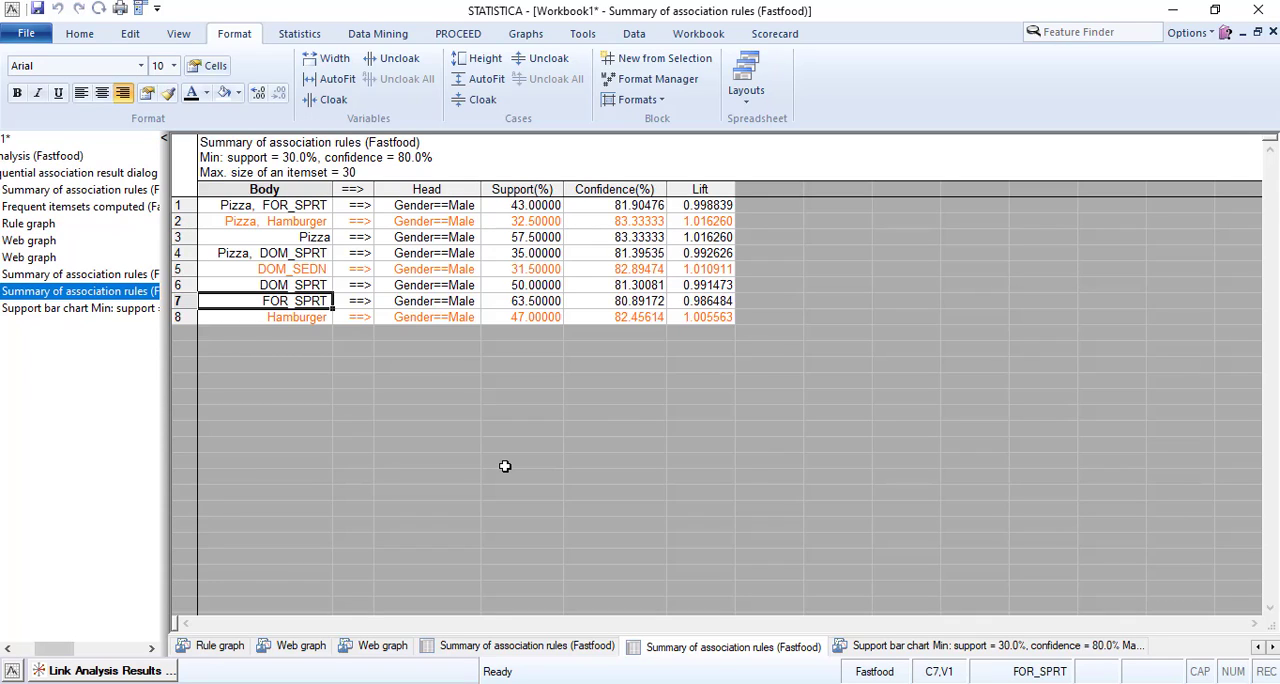
pyautogui.click(256, 162)
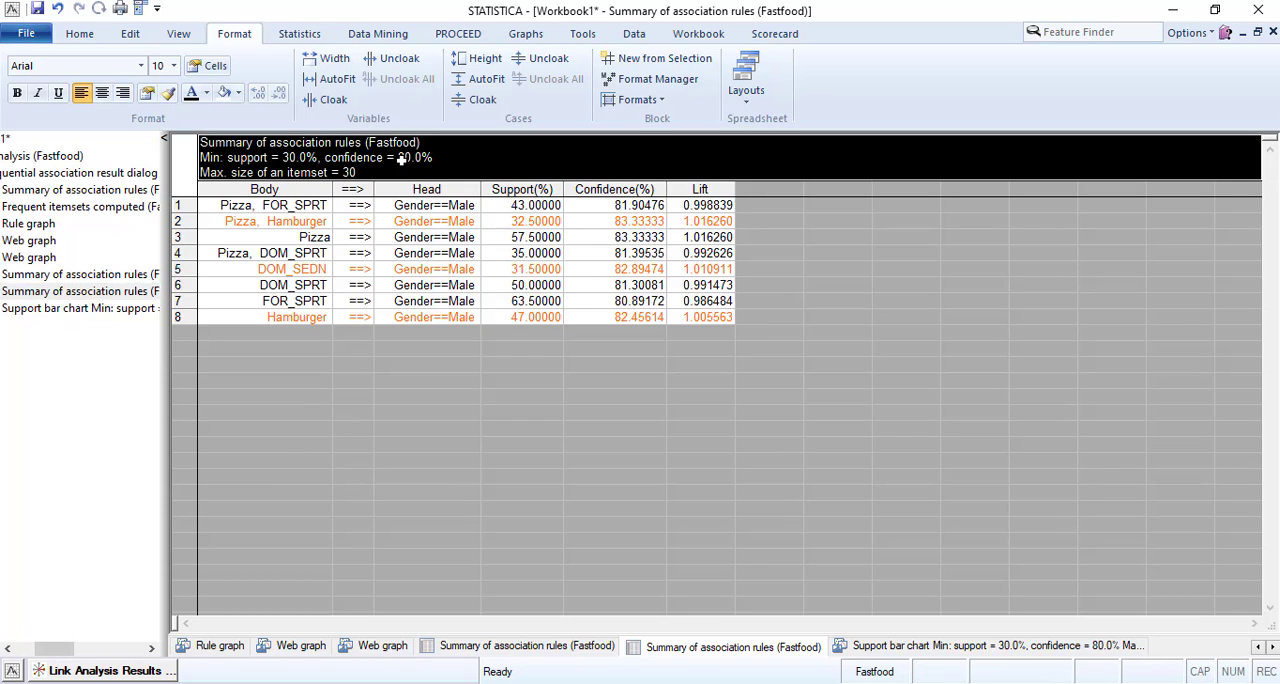
pyautogui.click(271, 312)
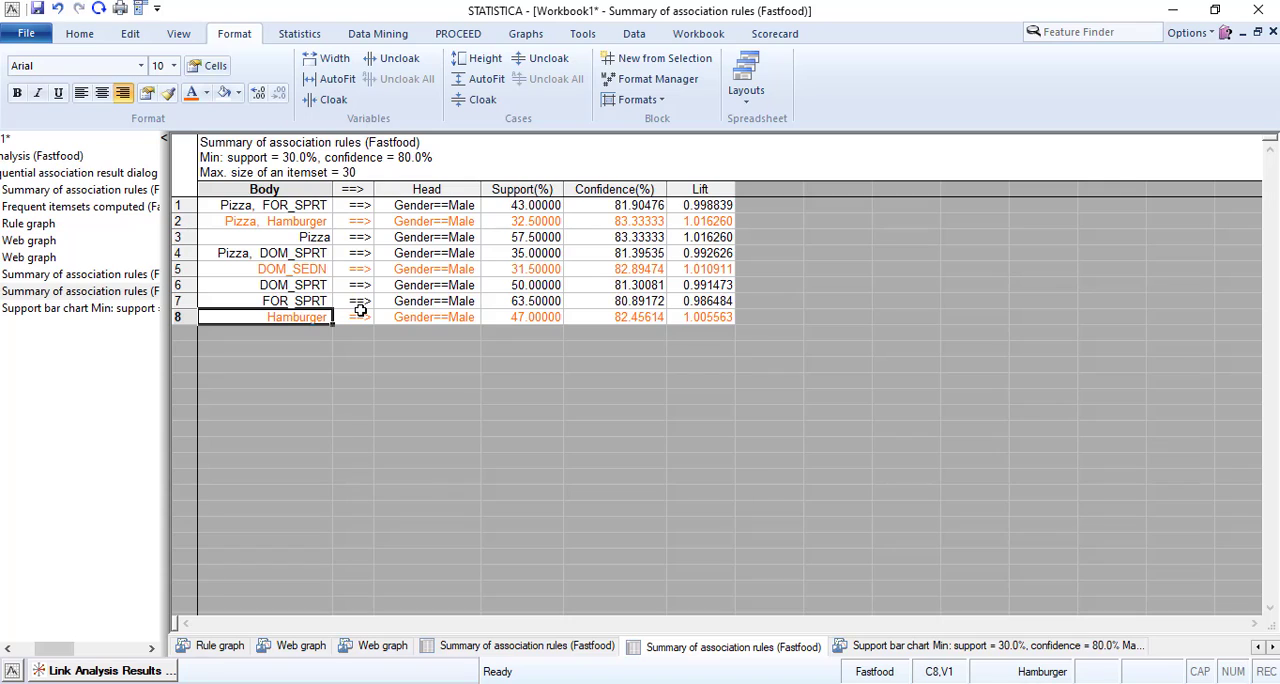
# Generate the confidence graph for all single items, make its bars semi-transparent and rotate the 3D chart.
pyautogui.click(136, 671)
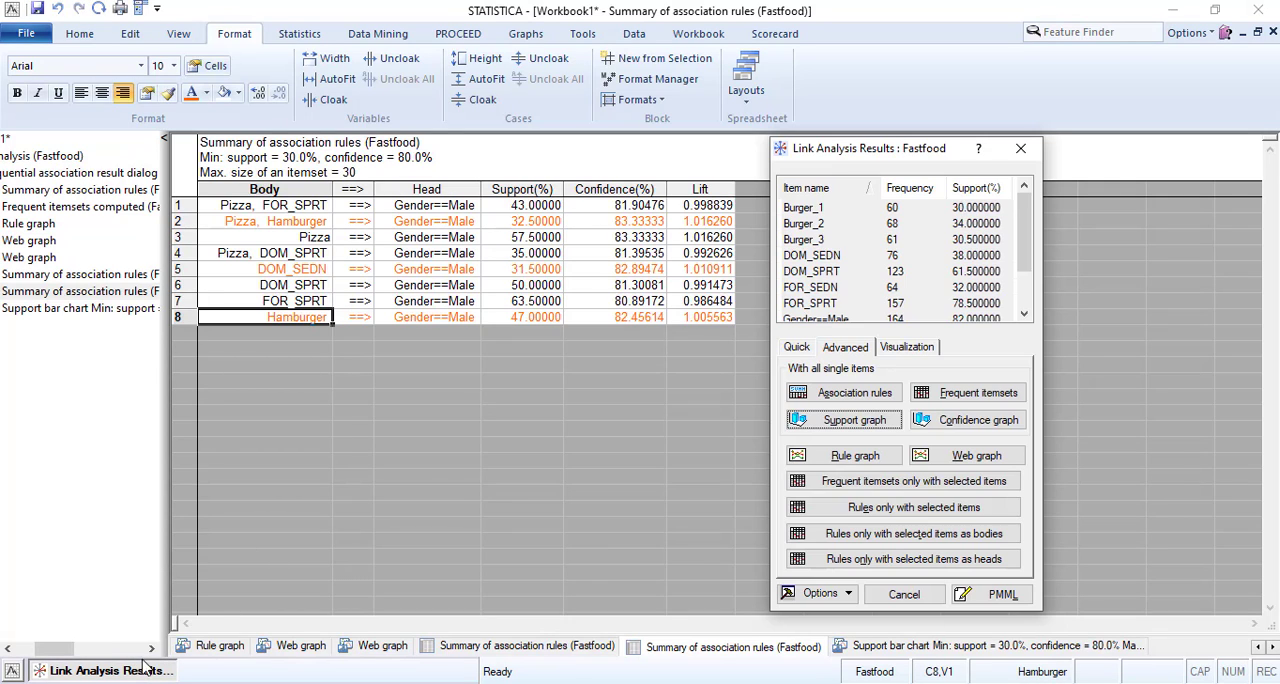
pyautogui.click(963, 422)
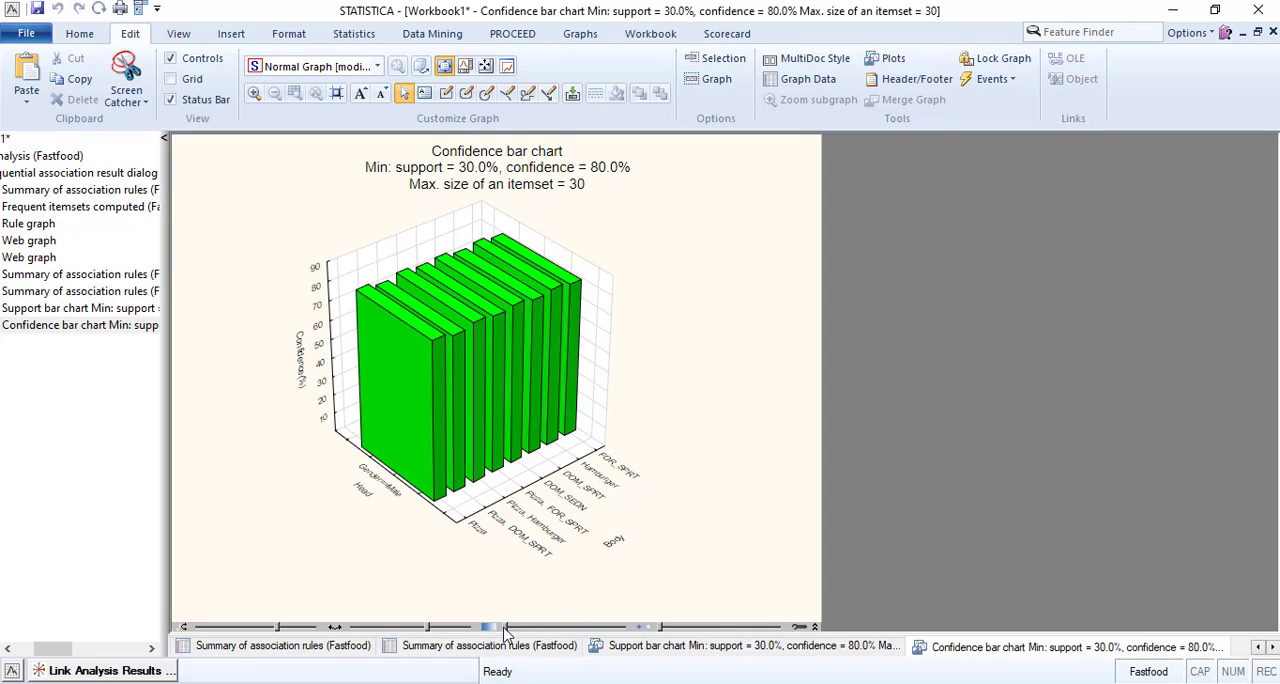
pyautogui.moveTo(505, 632); pyautogui.dragTo(425, 634)
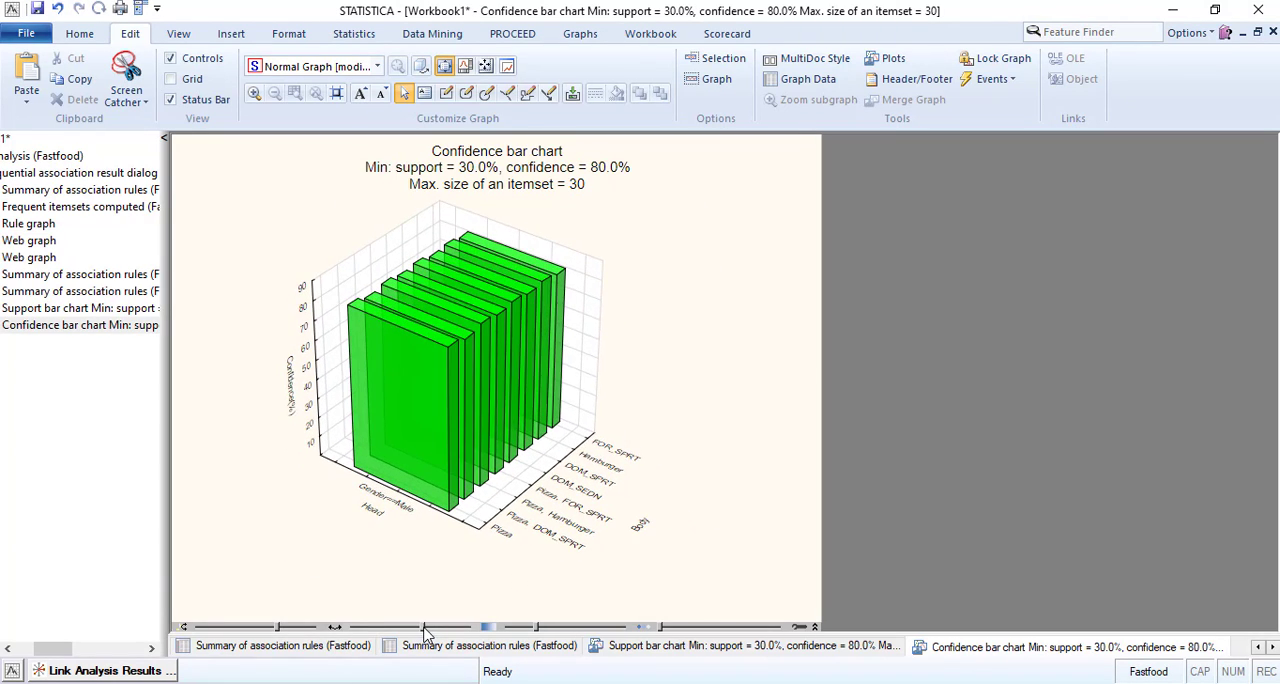
pyautogui.moveTo(280, 633)
pyautogui.mouseDown()
pyautogui.moveTo(293, 636)
pyautogui.moveTo(240, 624)
pyautogui.moveTo(268, 624)
pyautogui.mouseUp()
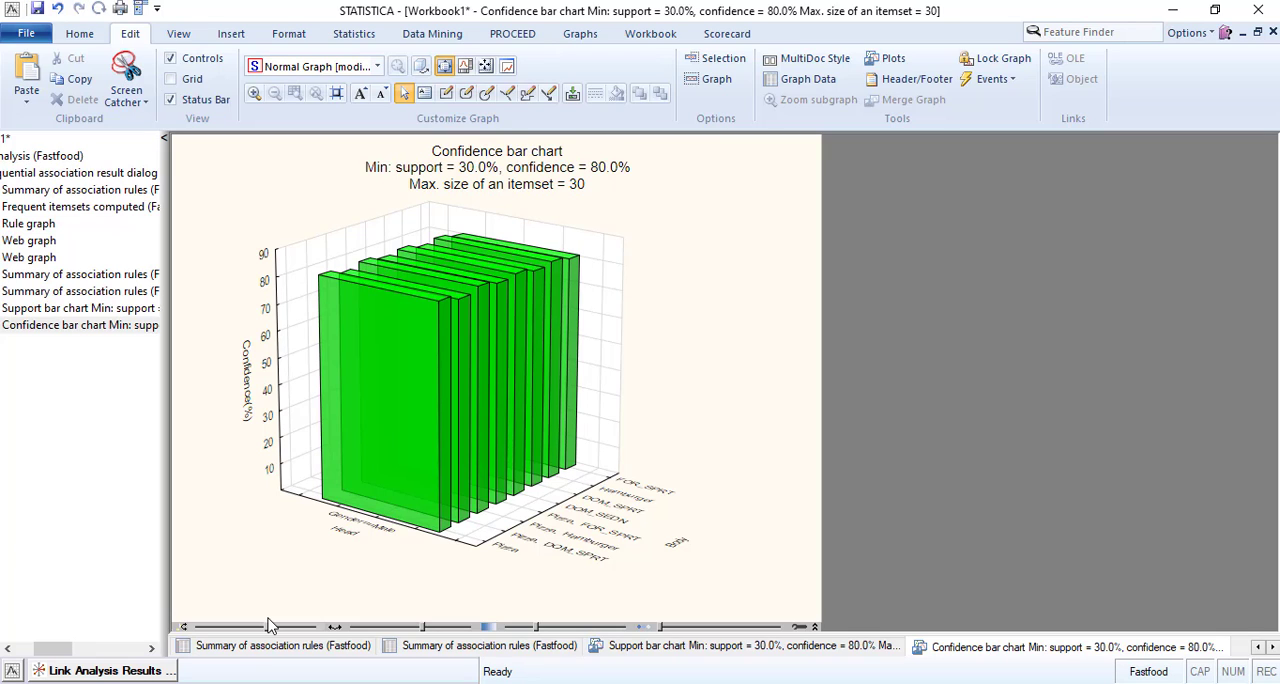
# Generate the frequent itemsets table for all single items and review its item counts and frequencies.
pyautogui.click(108, 671)
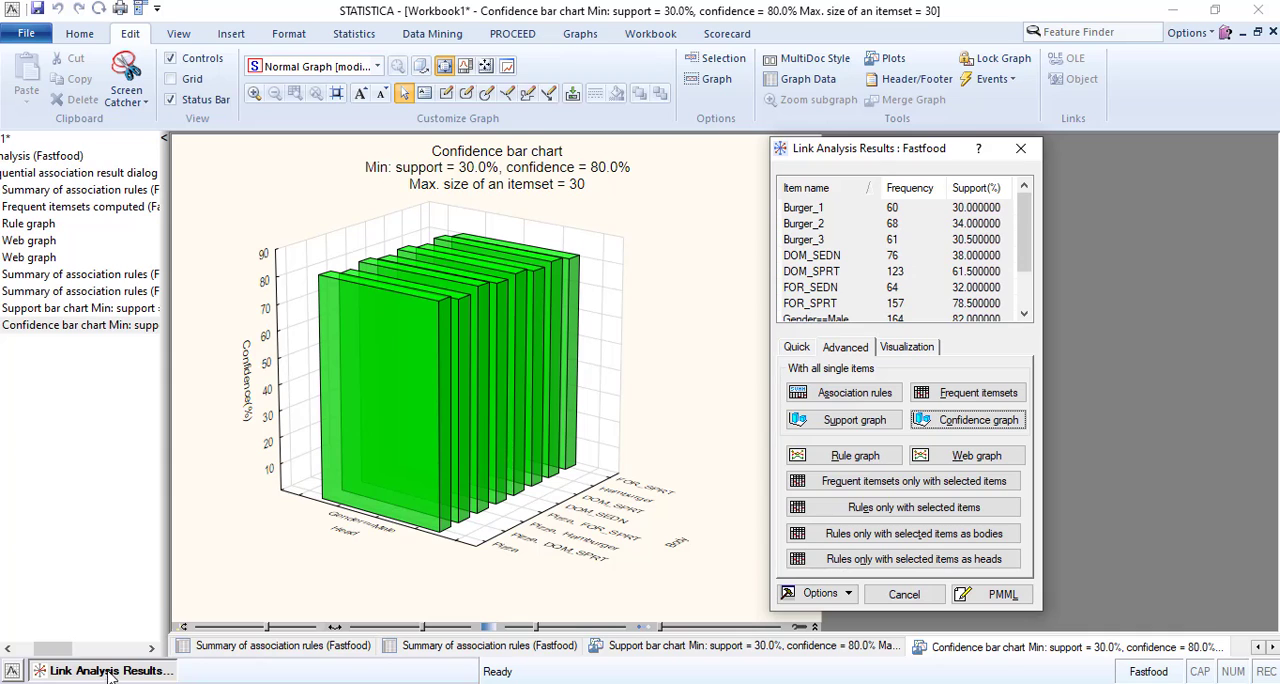
pyautogui.click(948, 392)
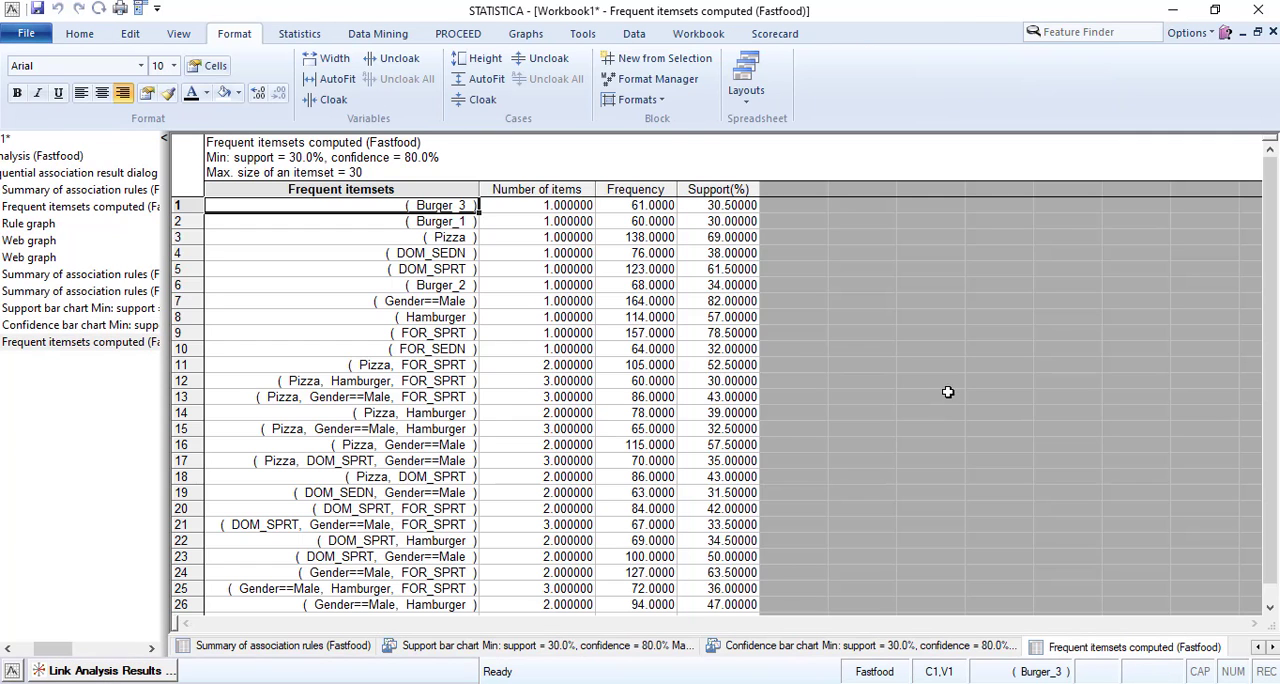
pyautogui.scroll(-2, 822, 370)
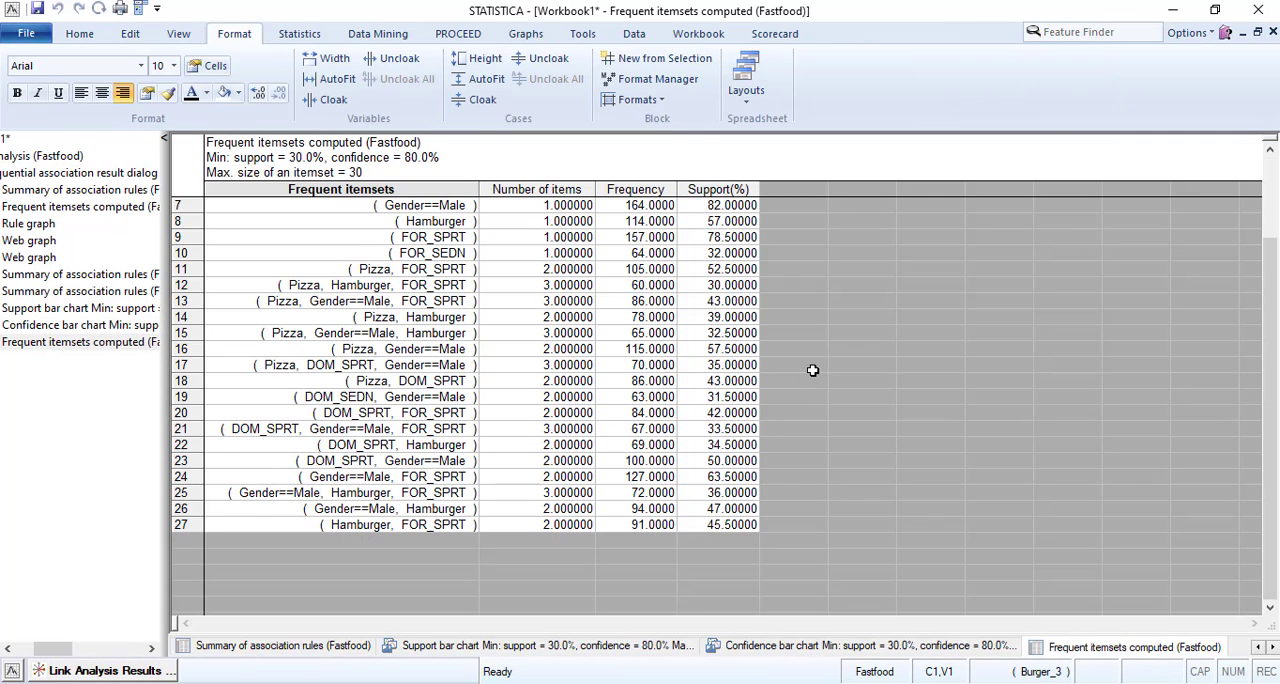
pyautogui.click(550, 524)
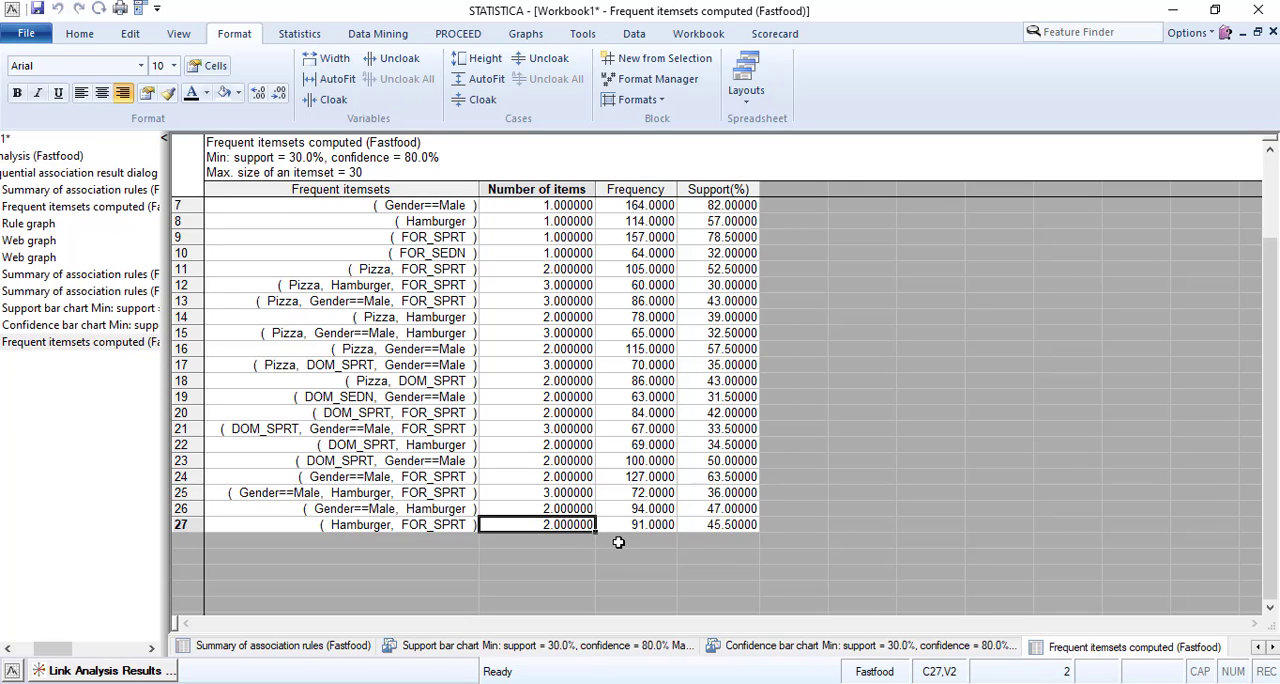
pyautogui.scroll(2, 622, 527)
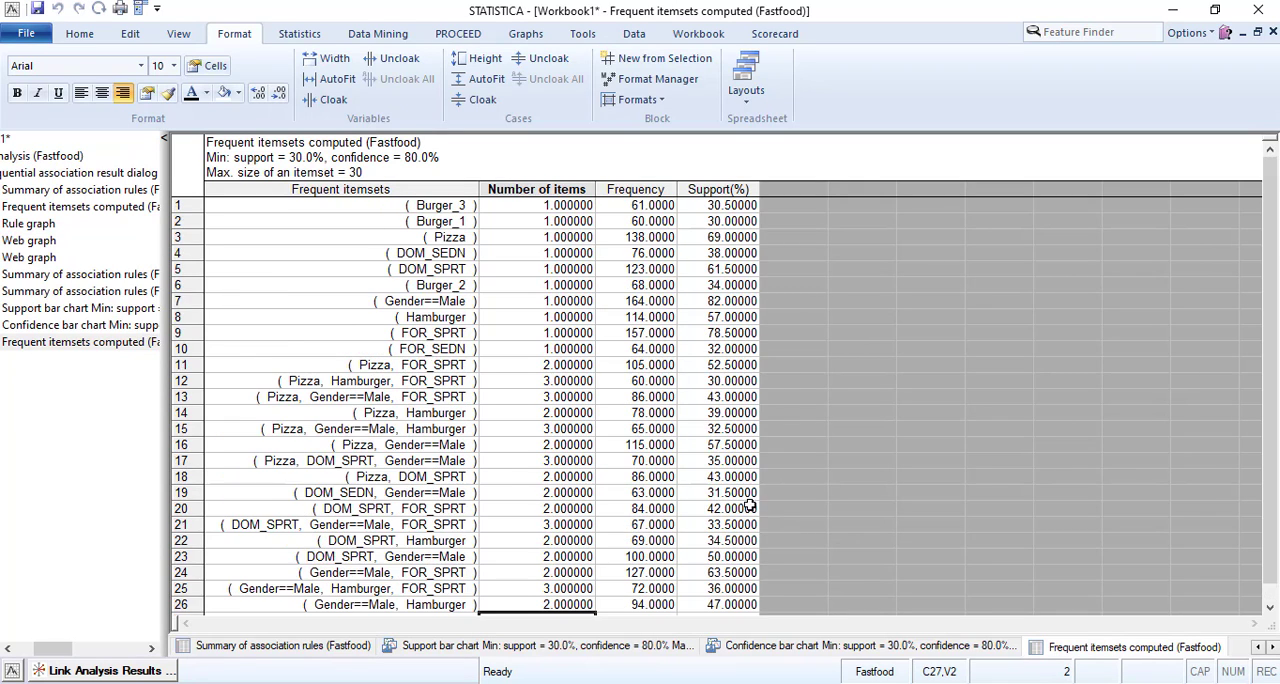
pyautogui.scroll(-1, 654, 523)
pyautogui.click(660, 571)
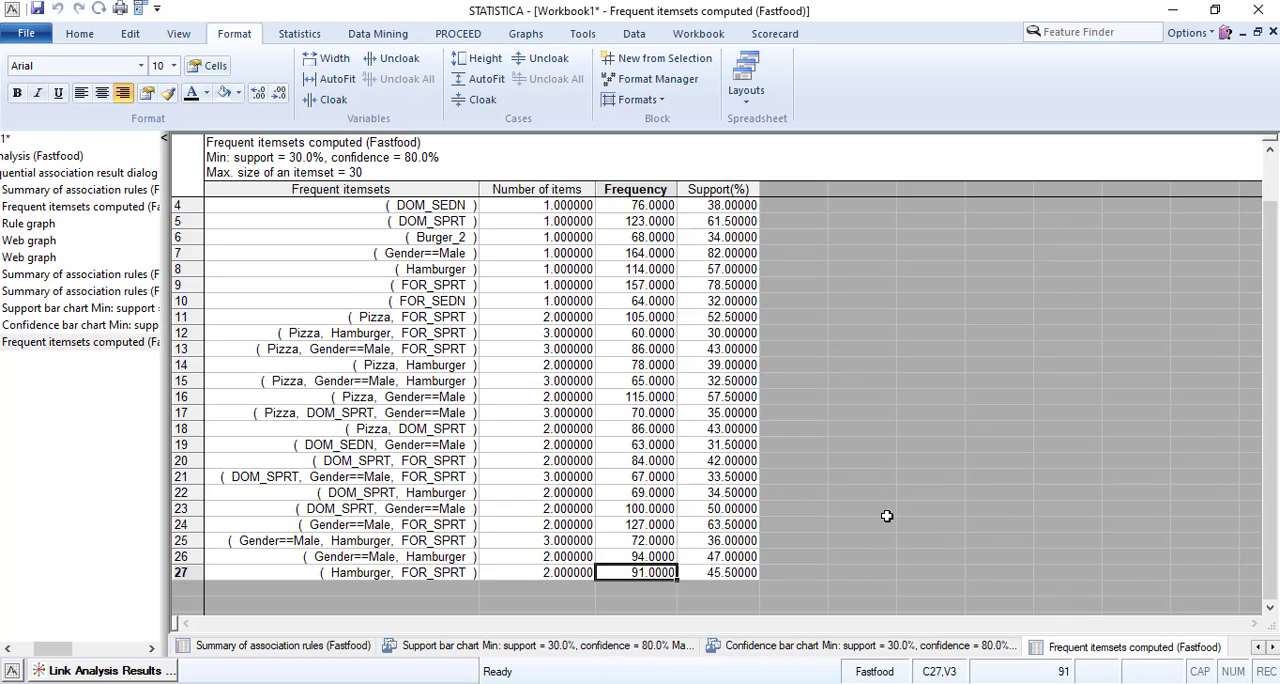
# Set the font color of the (Pizza, Gender==Male) itemset row to magenta and accept it as the default style.
pyautogui.click(638, 396)
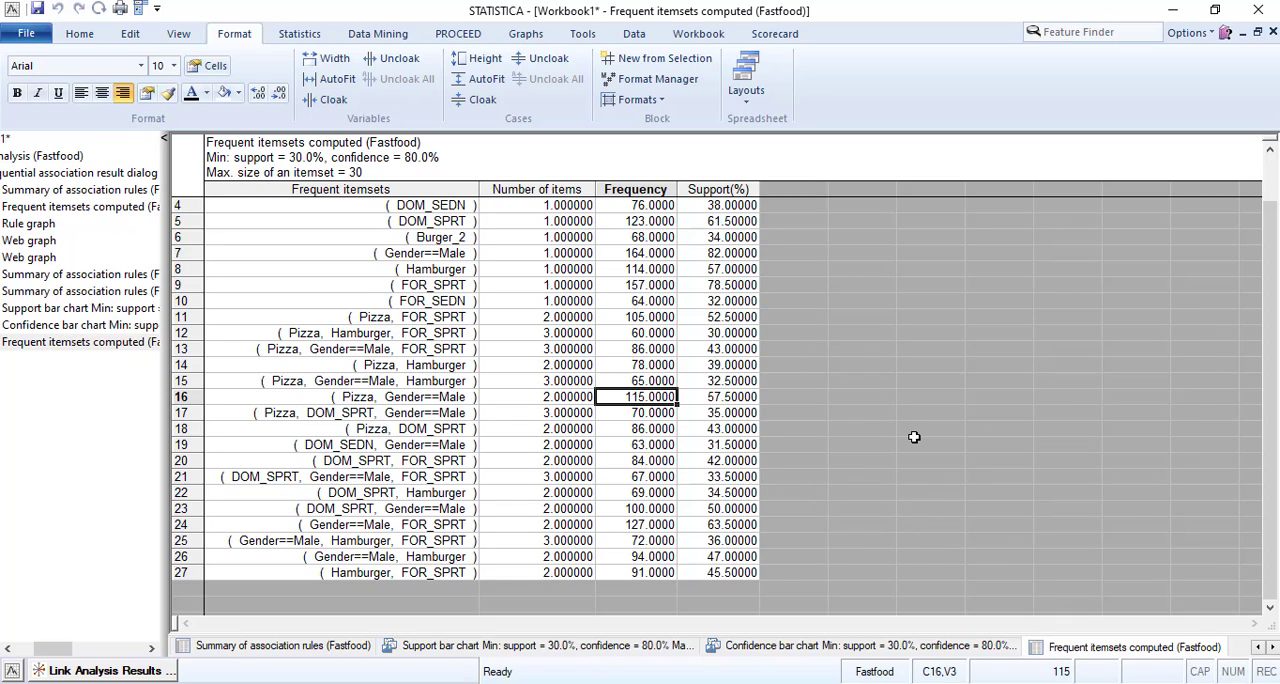
pyautogui.moveTo(347, 401); pyautogui.dragTo(732, 399)
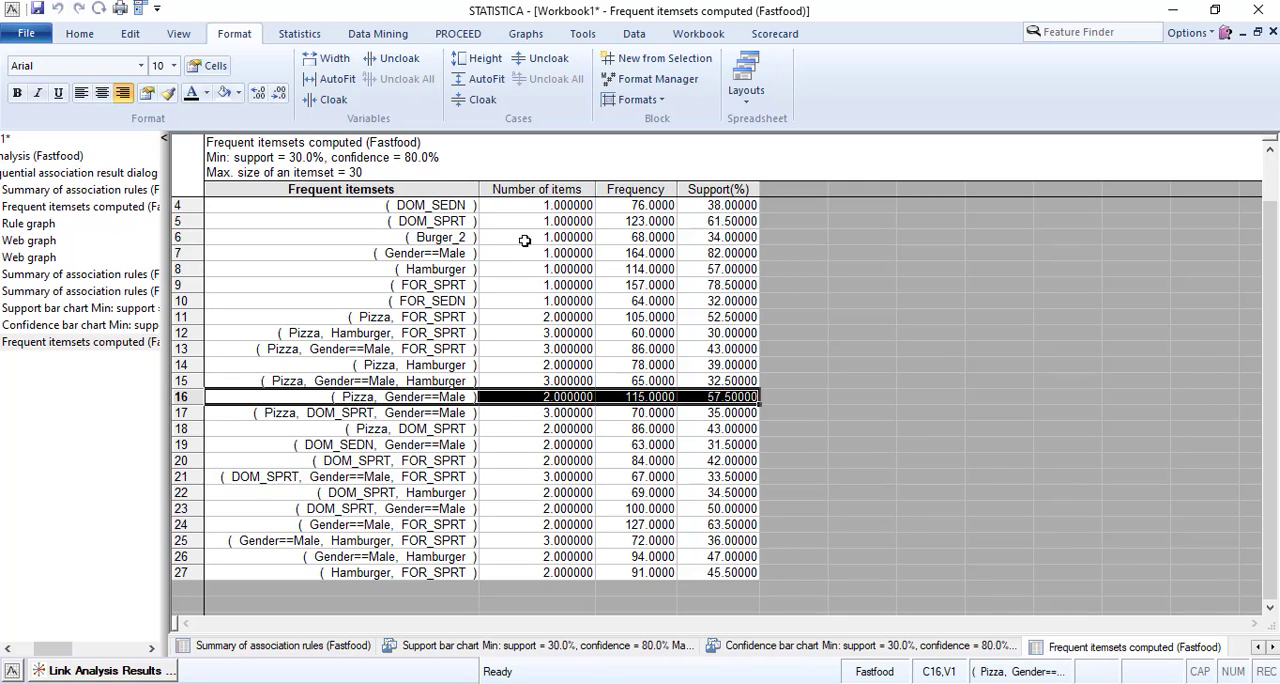
pyautogui.click(206, 93)
pyautogui.click(194, 189)
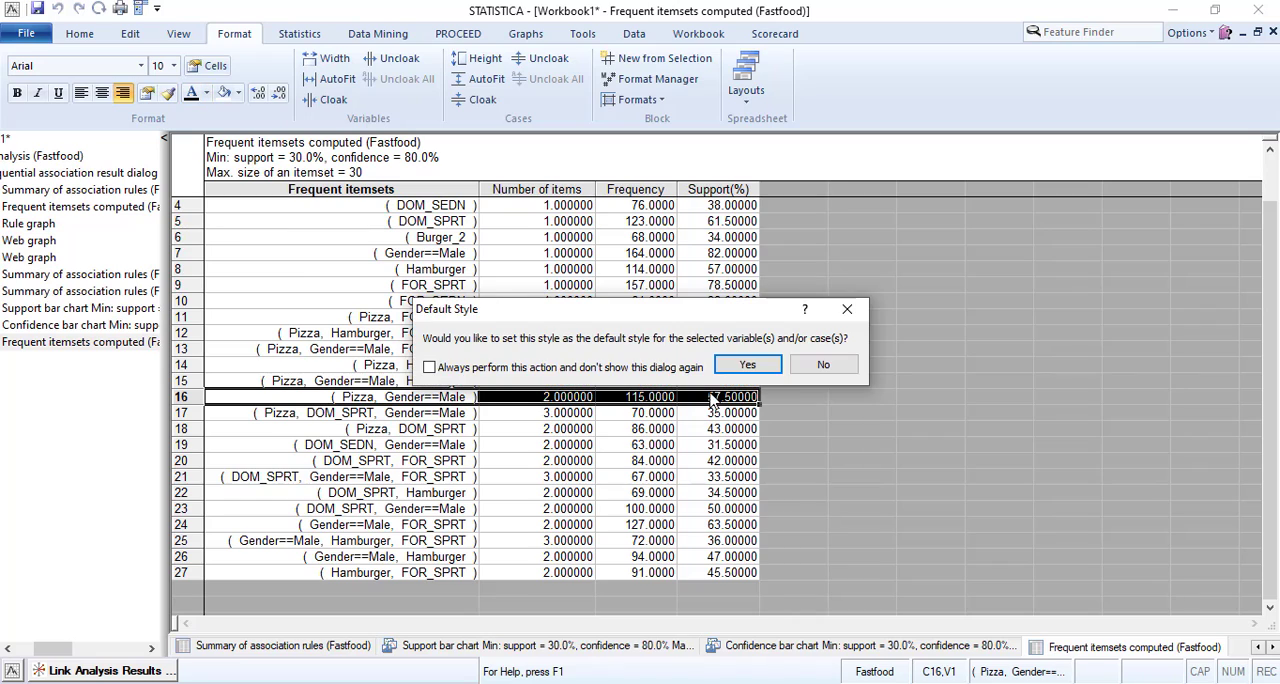
pyautogui.click(748, 365)
pyautogui.click(518, 446)
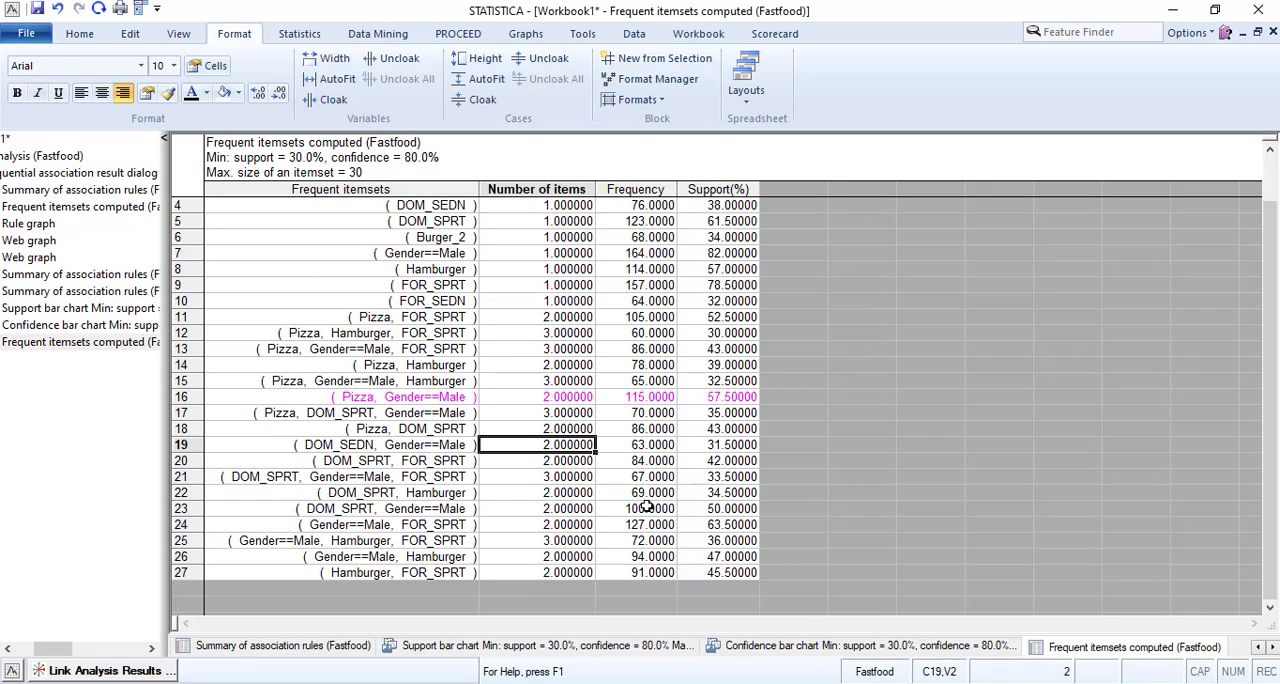
# Set the font color of the (DOM_SPRT, Gender==Male) and (Gender==Male, FOR_SPRT) itemset rows to blue as their default style.
pyautogui.moveTo(375, 508); pyautogui.dragTo(702, 520)
pyautogui.click(206, 93)
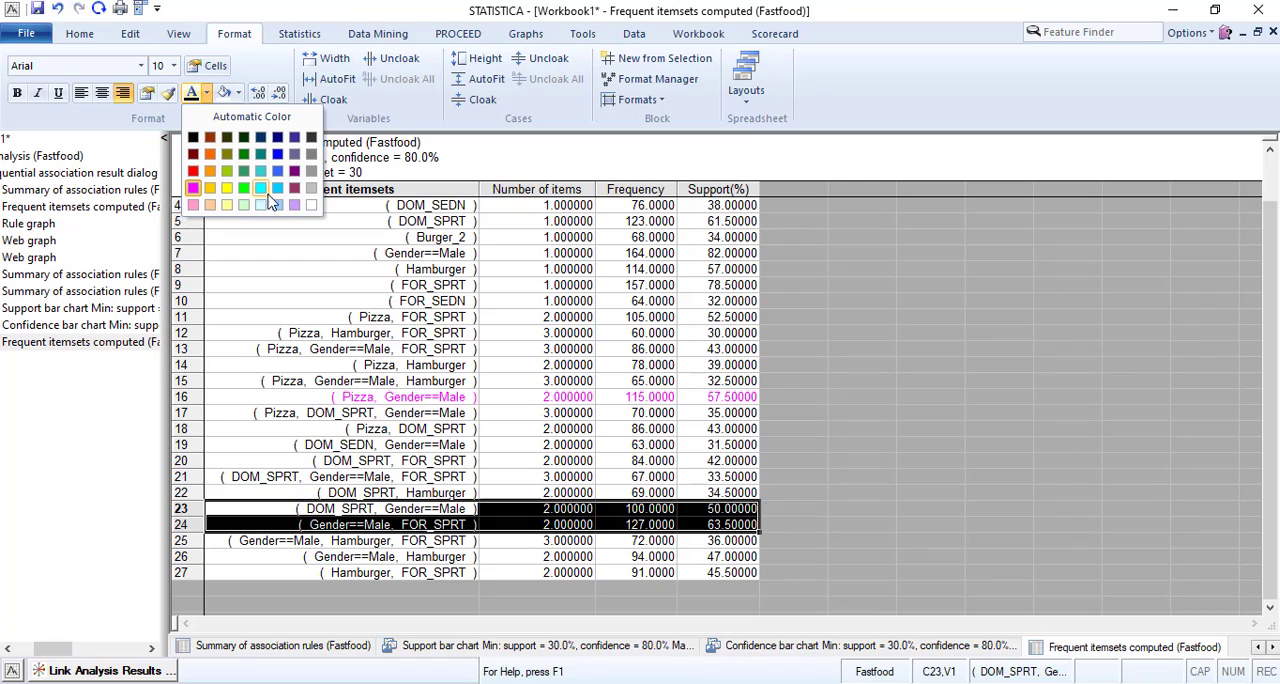
pyautogui.click(278, 155)
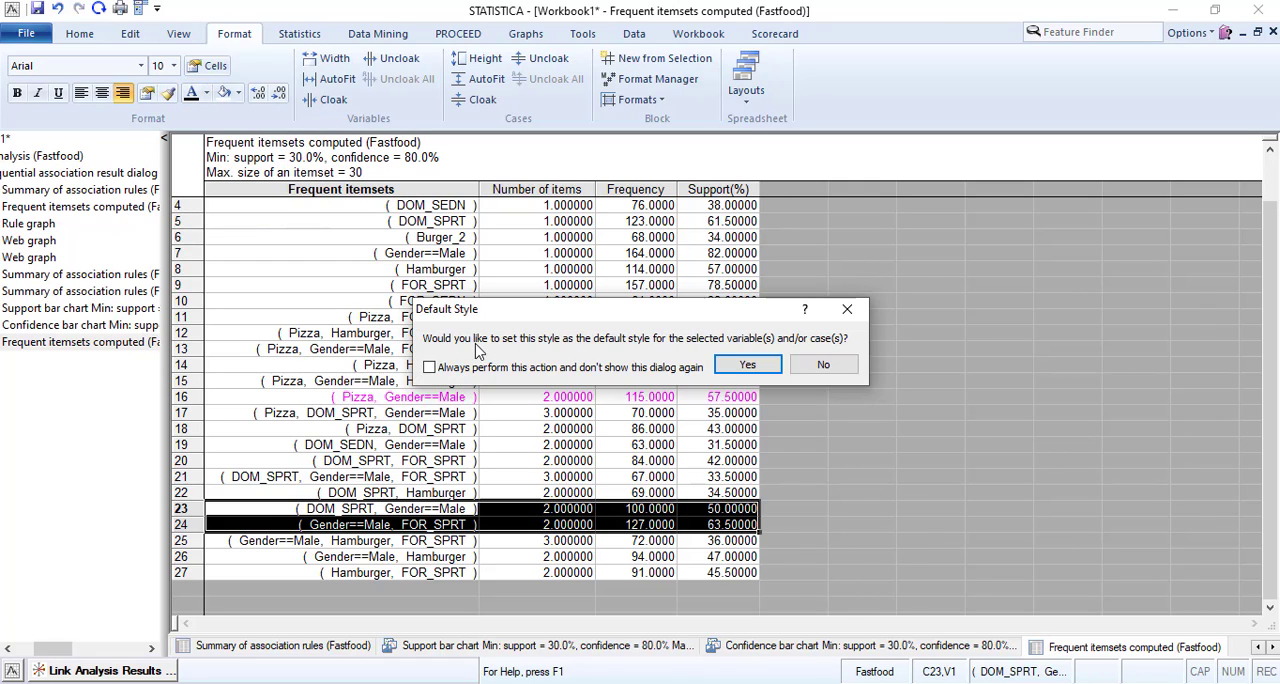
pyautogui.click(748, 367)
pyautogui.click(477, 524)
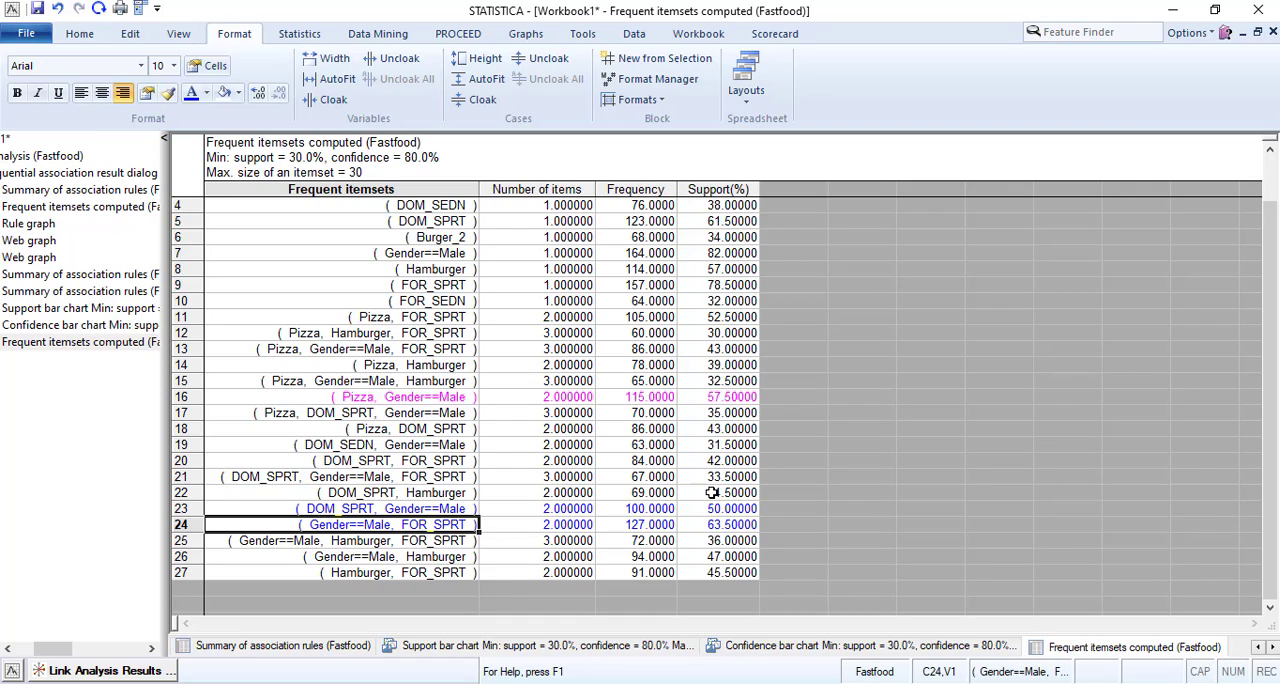
# Set the font color of the (Pizza, FOR_SPRT) itemset row to magenta.
pyautogui.moveTo(368, 317); pyautogui.dragTo(705, 317)
pyautogui.click(221, 92)
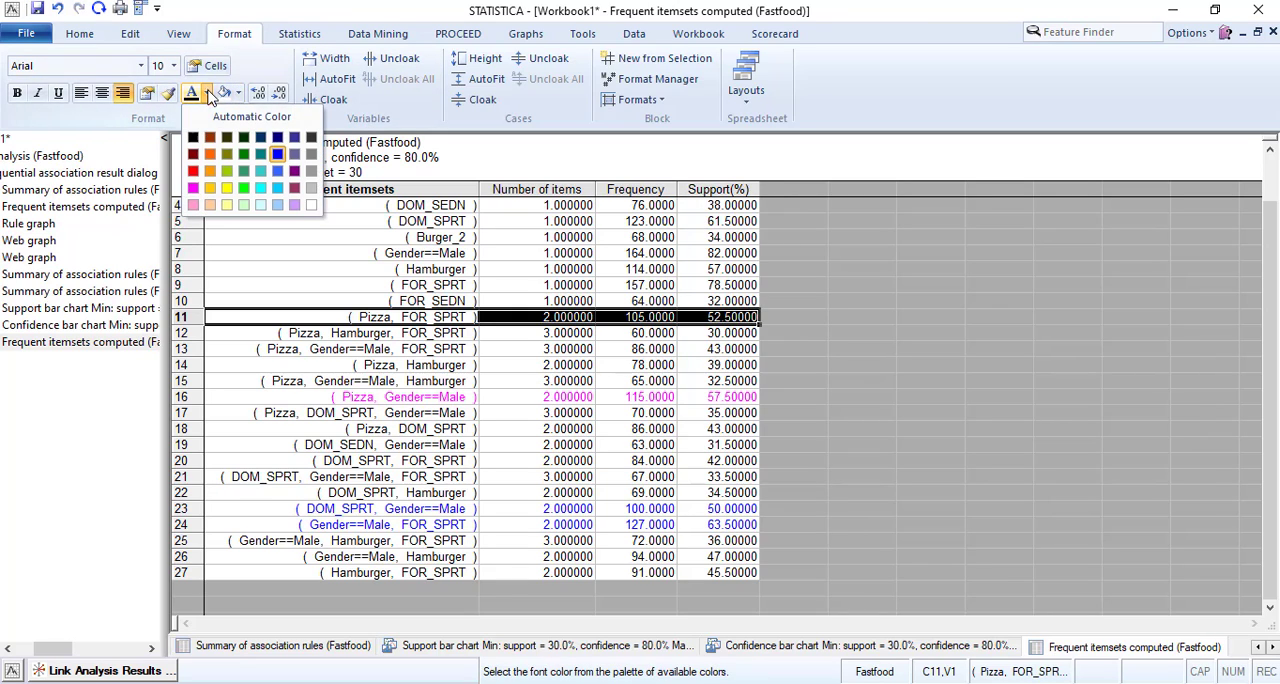
pyautogui.click(195, 195)
pyautogui.click(778, 368)
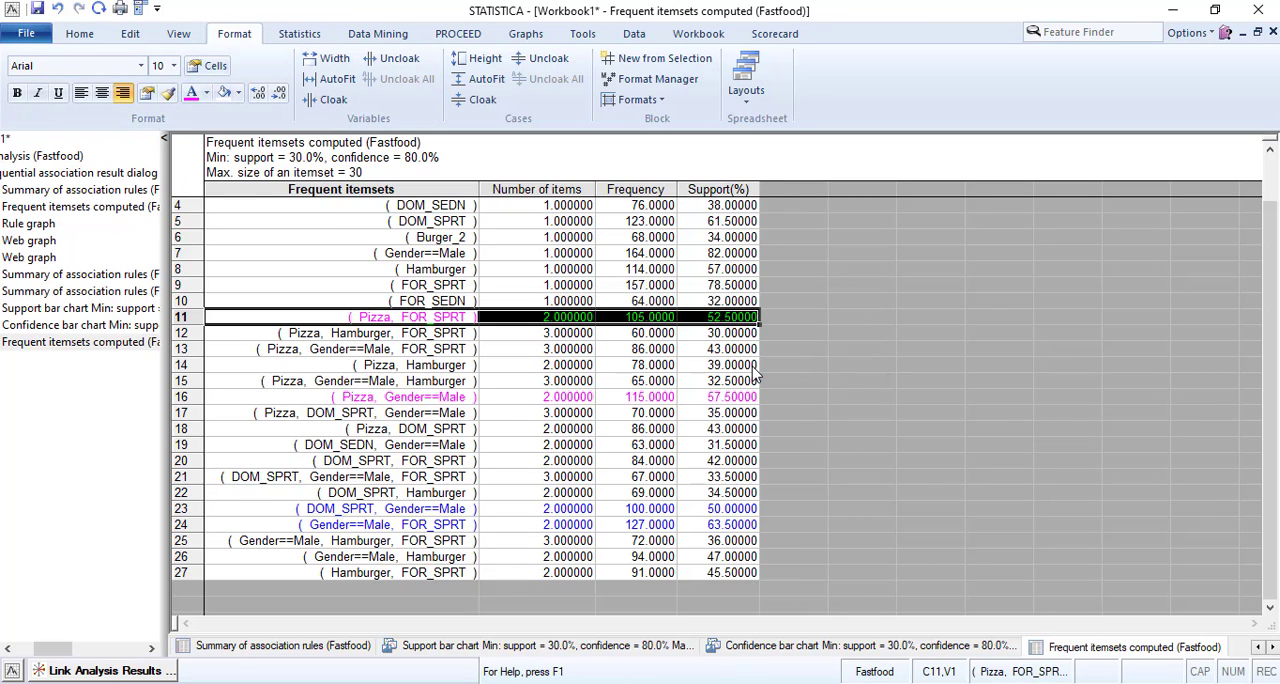
pyautogui.click(643, 286)
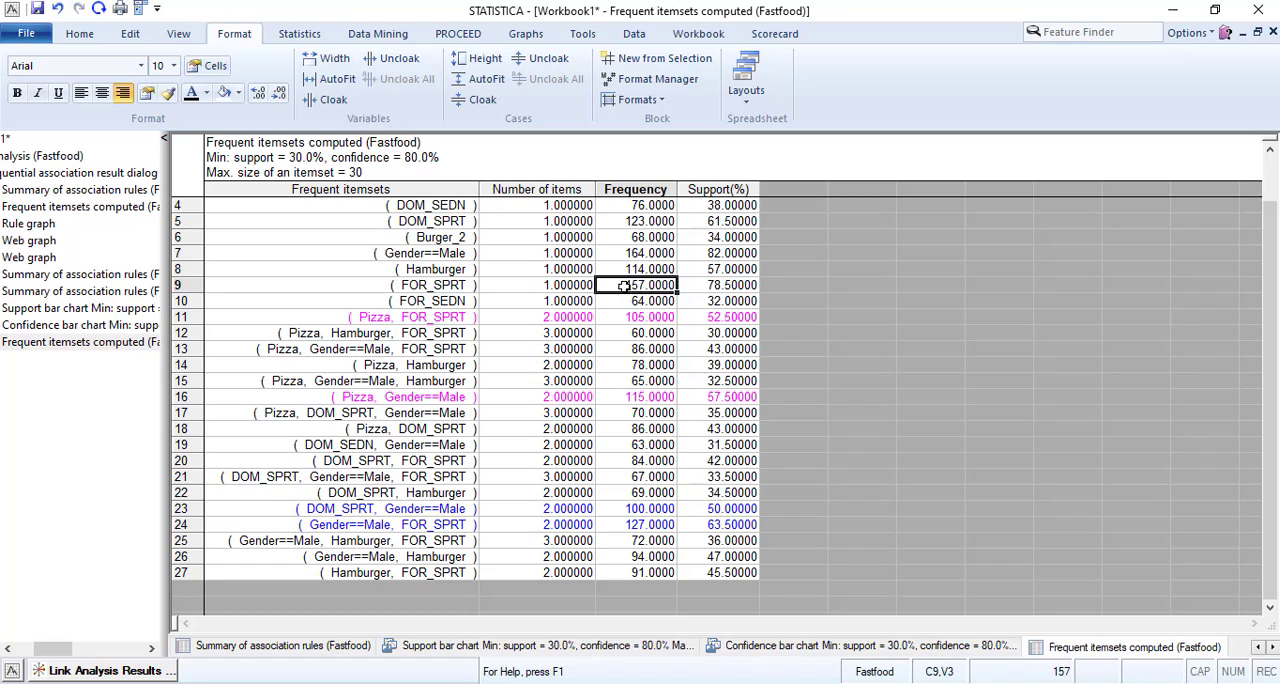
# Set the font color of the single-item DOM_SPRT row to brown.
pyautogui.moveTo(420, 221); pyautogui.dragTo(707, 222)
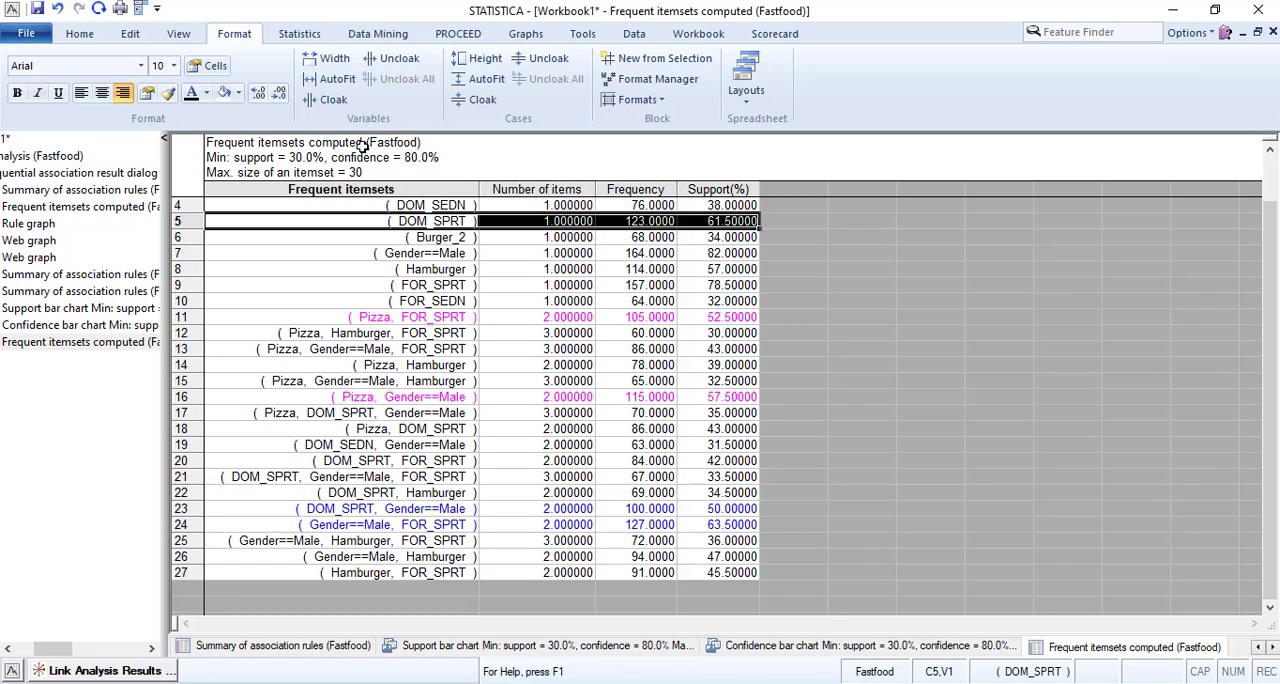
pyautogui.click(205, 93)
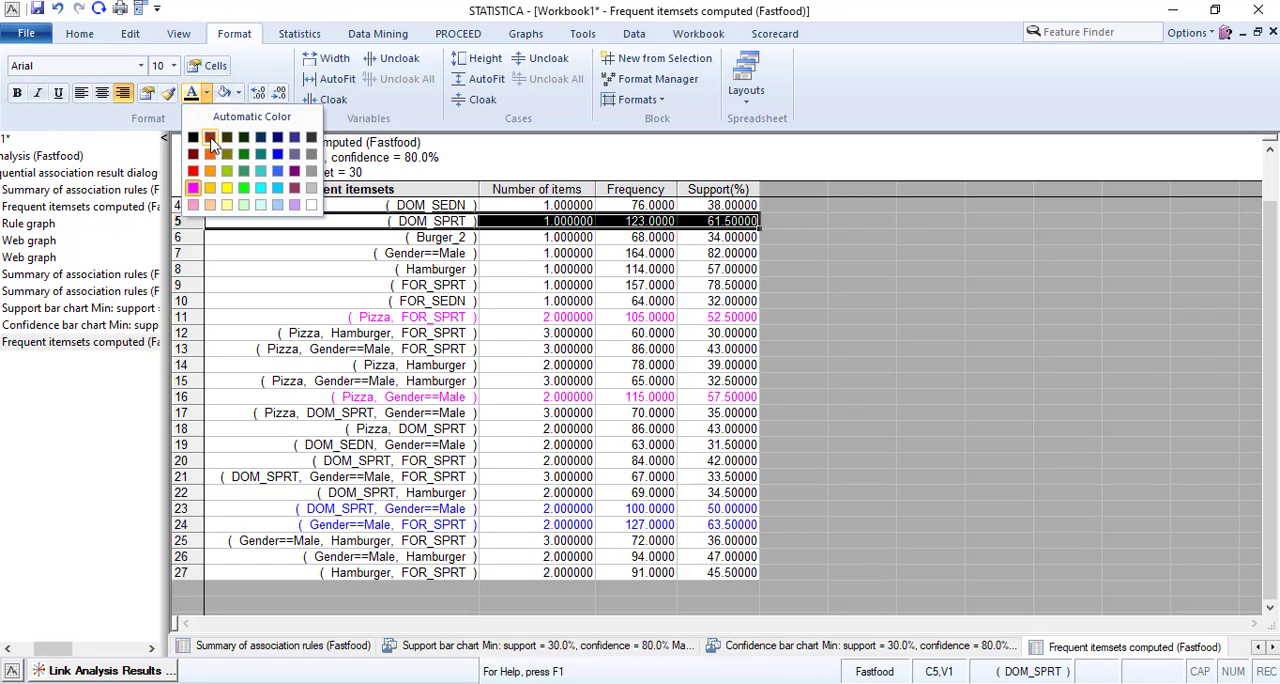
pyautogui.click(216, 150)
pyautogui.click(727, 366)
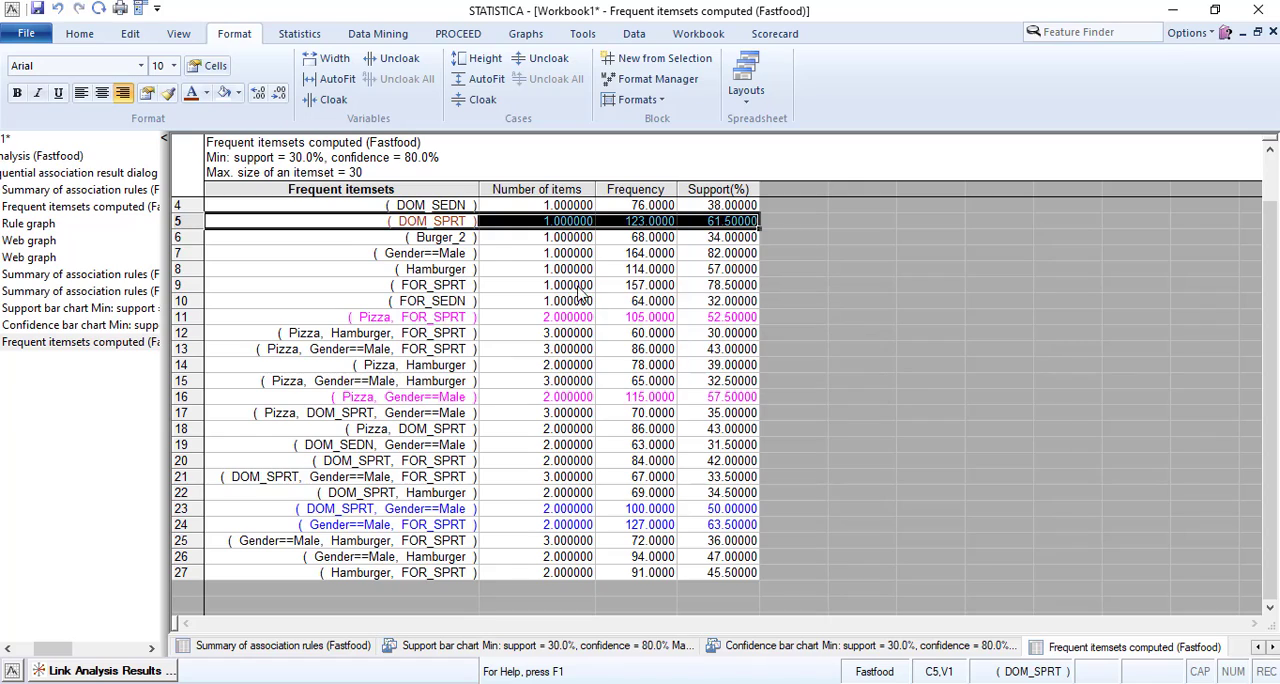
# Set the font color of the single-item Gender==Male, Hamburger and FOR_SPRT rows to orange as their default style.
pyautogui.click(412, 253)
pyautogui.moveTo(412, 253); pyautogui.dragTo(748, 287)
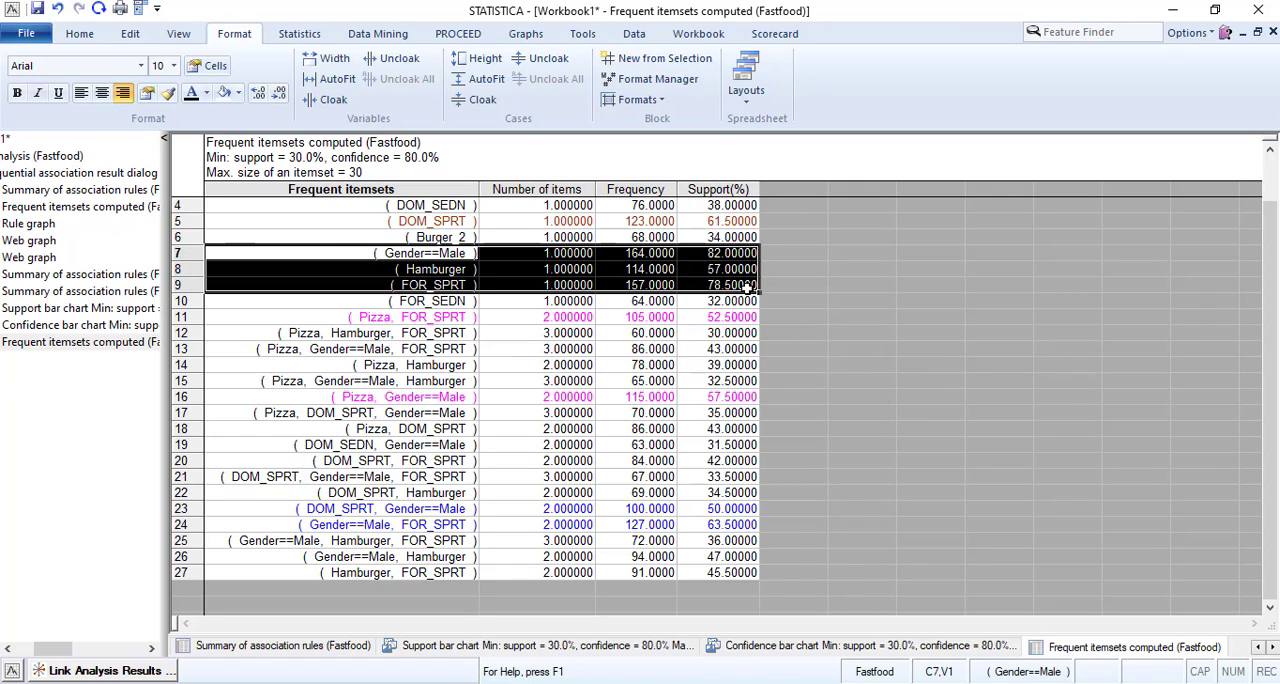
pyautogui.click(206, 93)
pyautogui.click(212, 156)
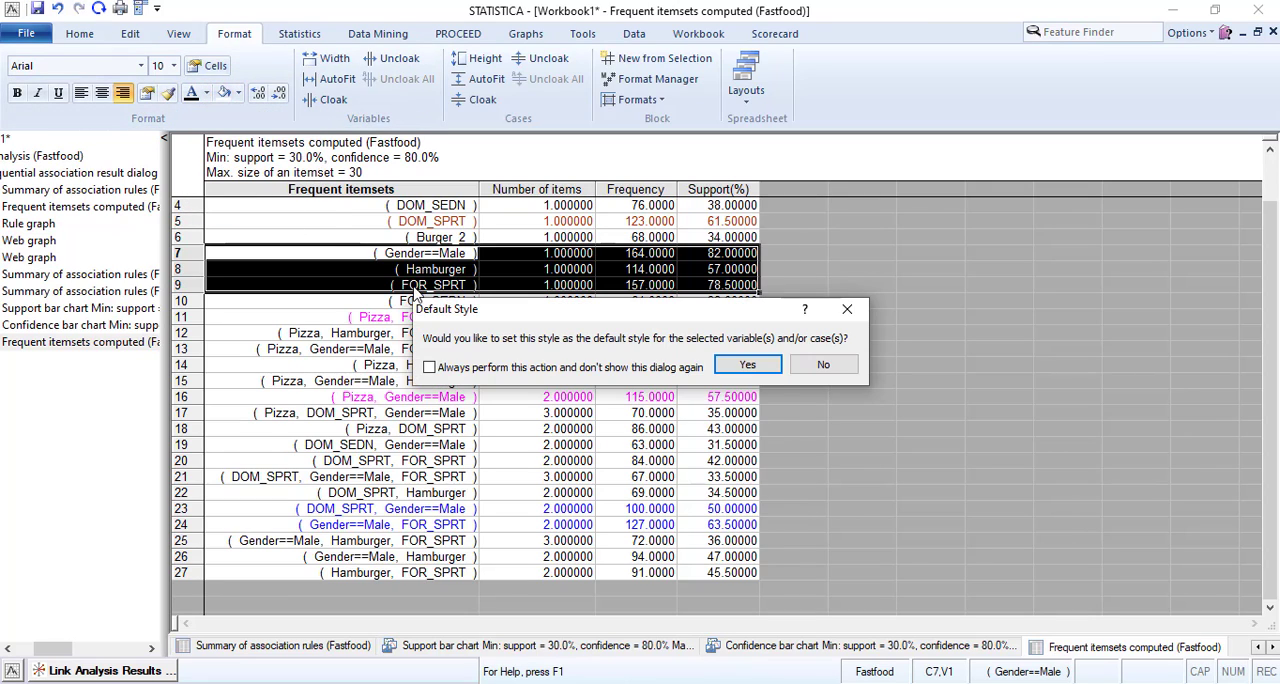
pyautogui.click(748, 368)
pyautogui.click(506, 314)
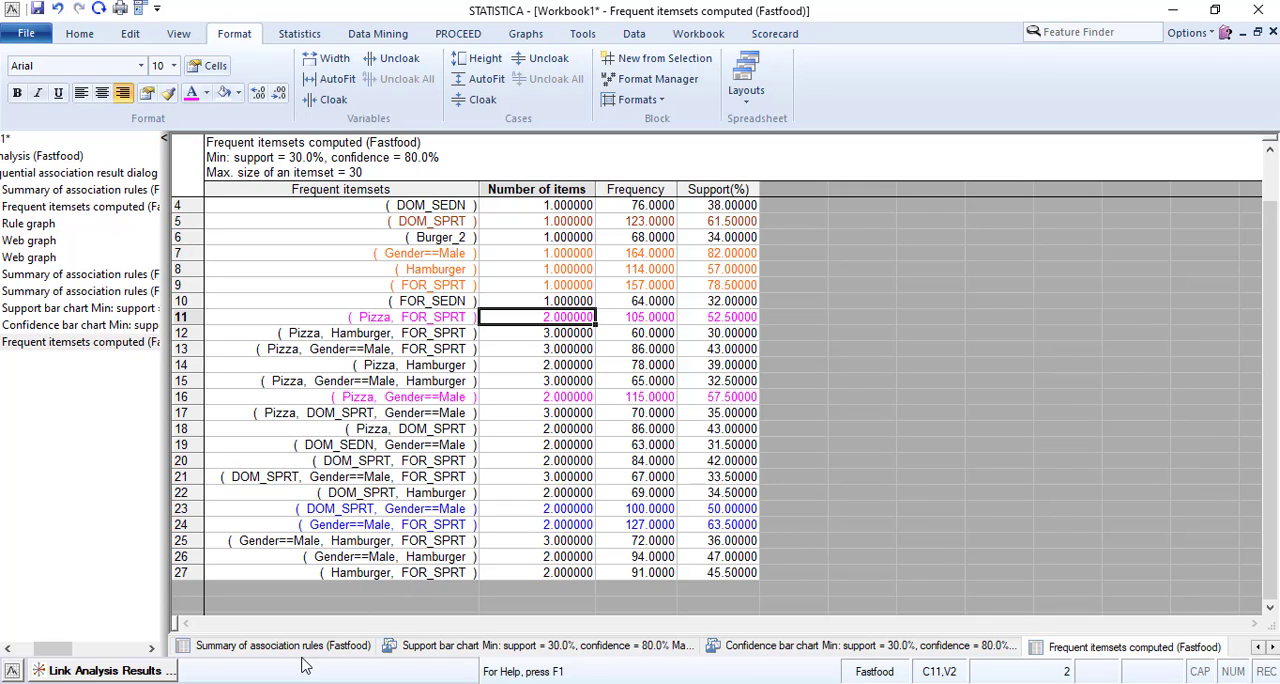
# Revisit the confidence and support charts and both rule summaries, and generate the frequent itemsets table only with selected items.
pyautogui.click(65, 325)
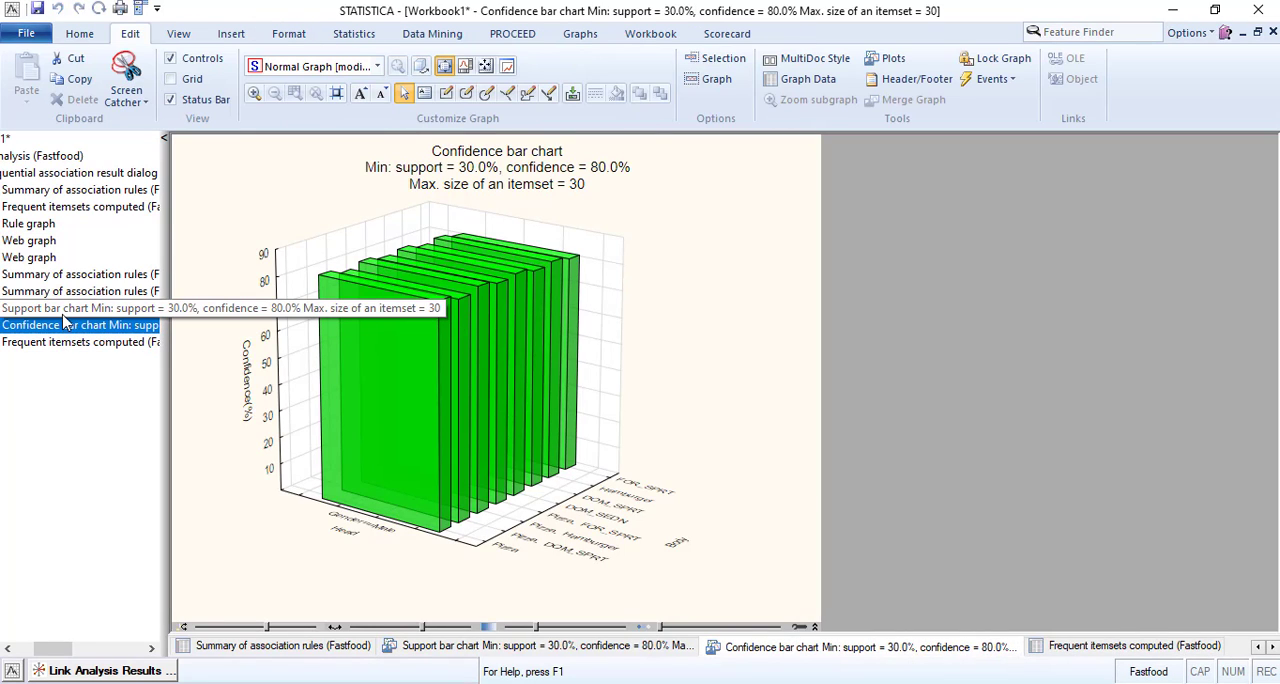
pyautogui.click(67, 309)
pyautogui.click(67, 292)
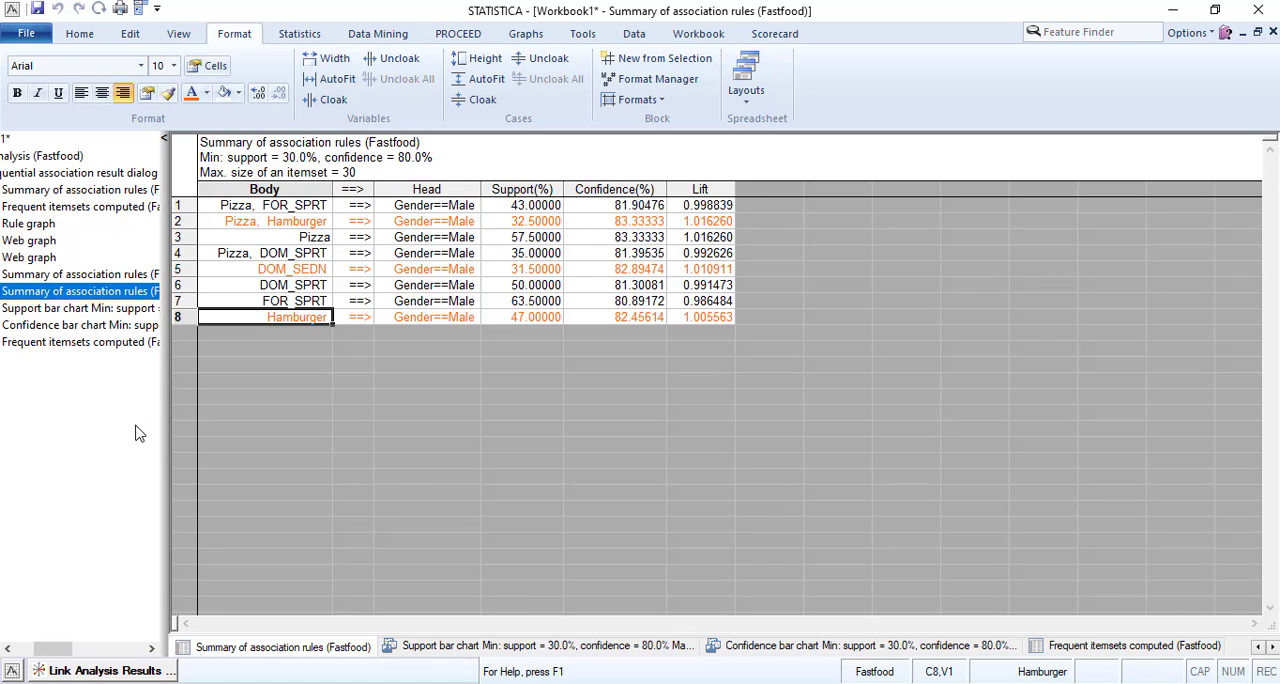
pyautogui.click(80, 276)
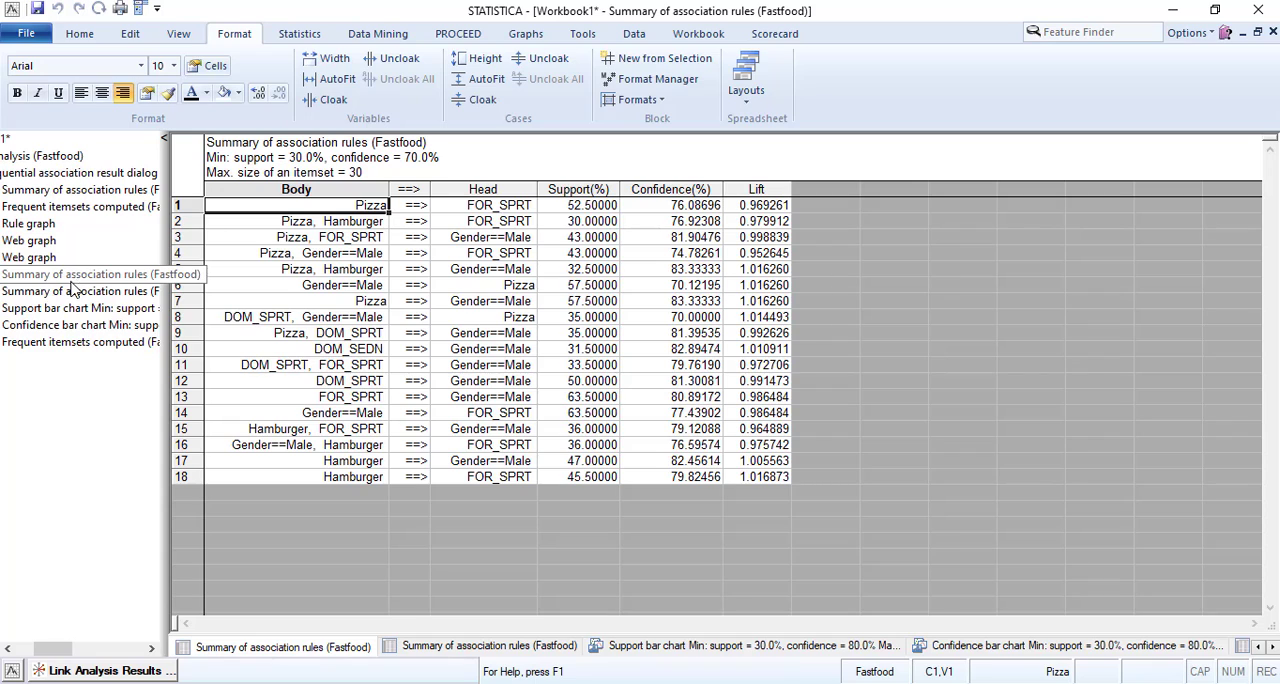
pyautogui.click(110, 671)
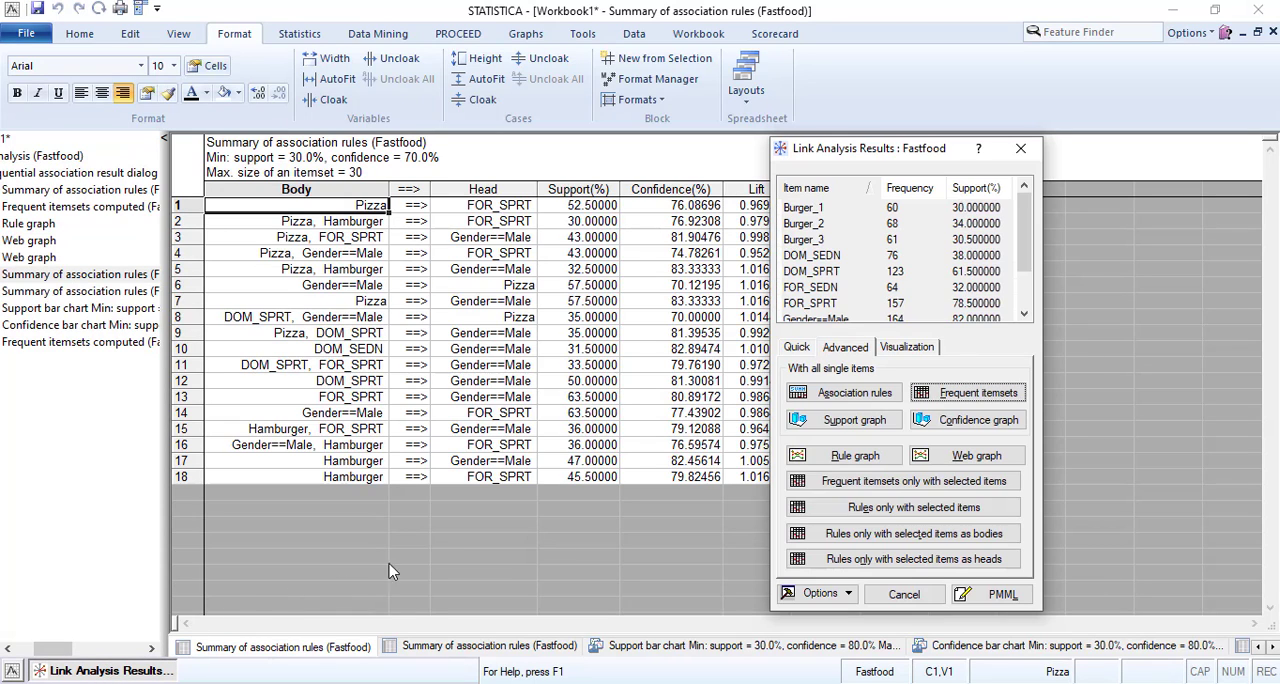
pyautogui.click(872, 487)
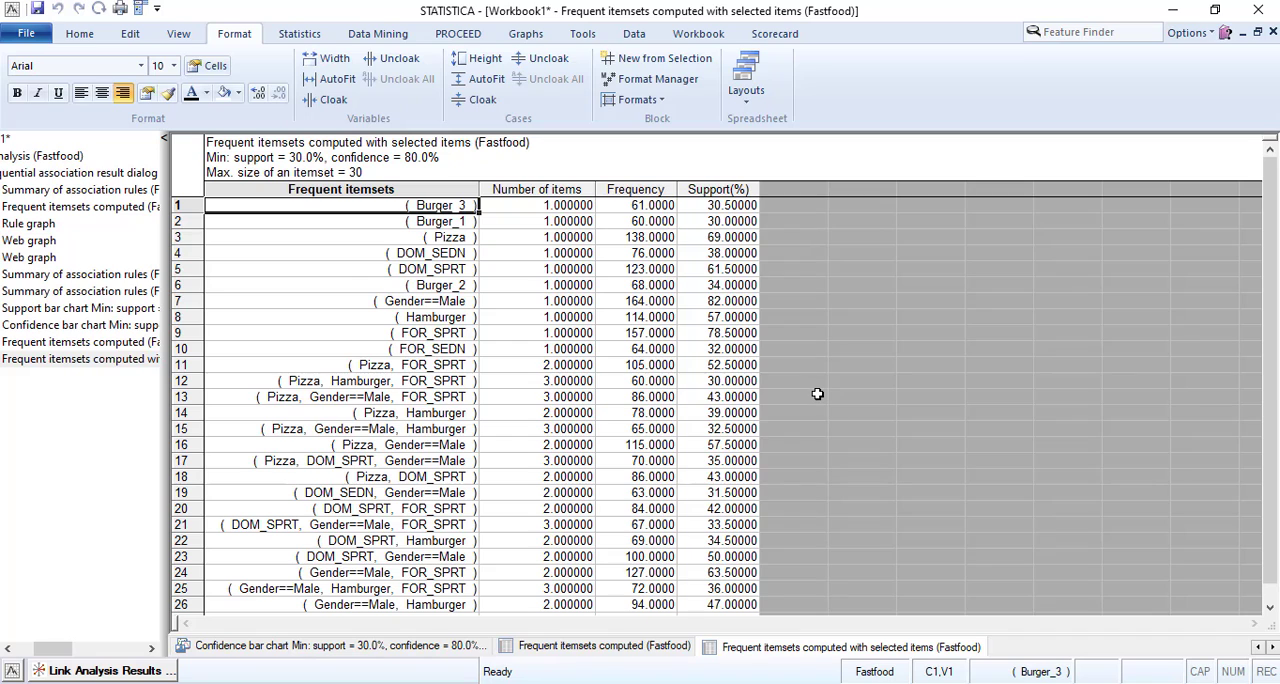
# Fill the (DOM_SPRT, Gender==Male) and (Gender==Male, FOR_SPRT) itemset rows with a brown background as their default style.
pyautogui.scroll(-3, 822, 395)
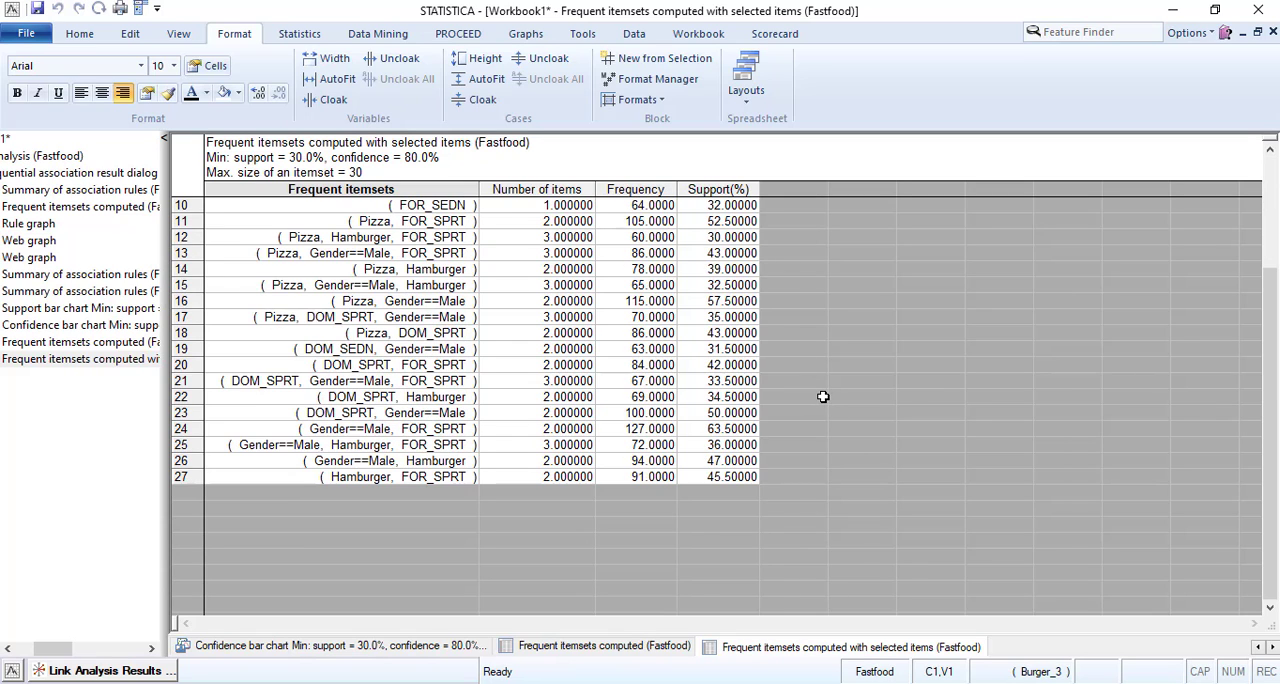
pyautogui.scroll(2, 822, 397)
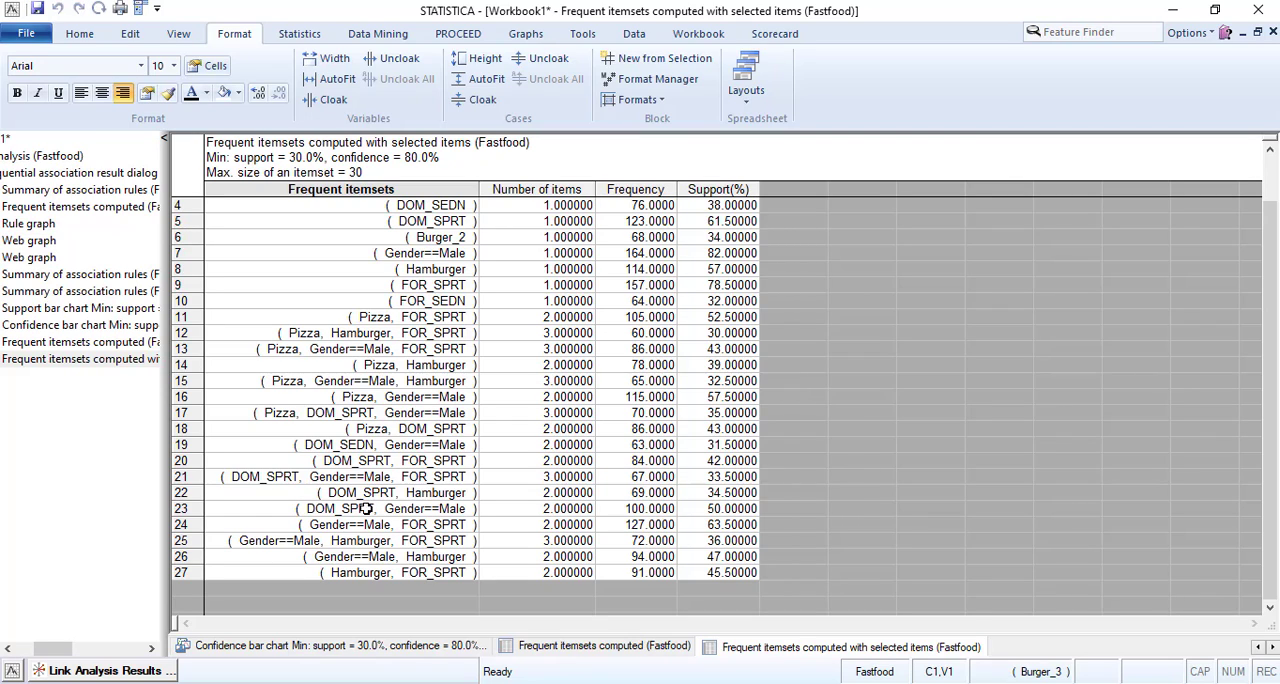
pyautogui.moveTo(366, 508); pyautogui.dragTo(698, 518)
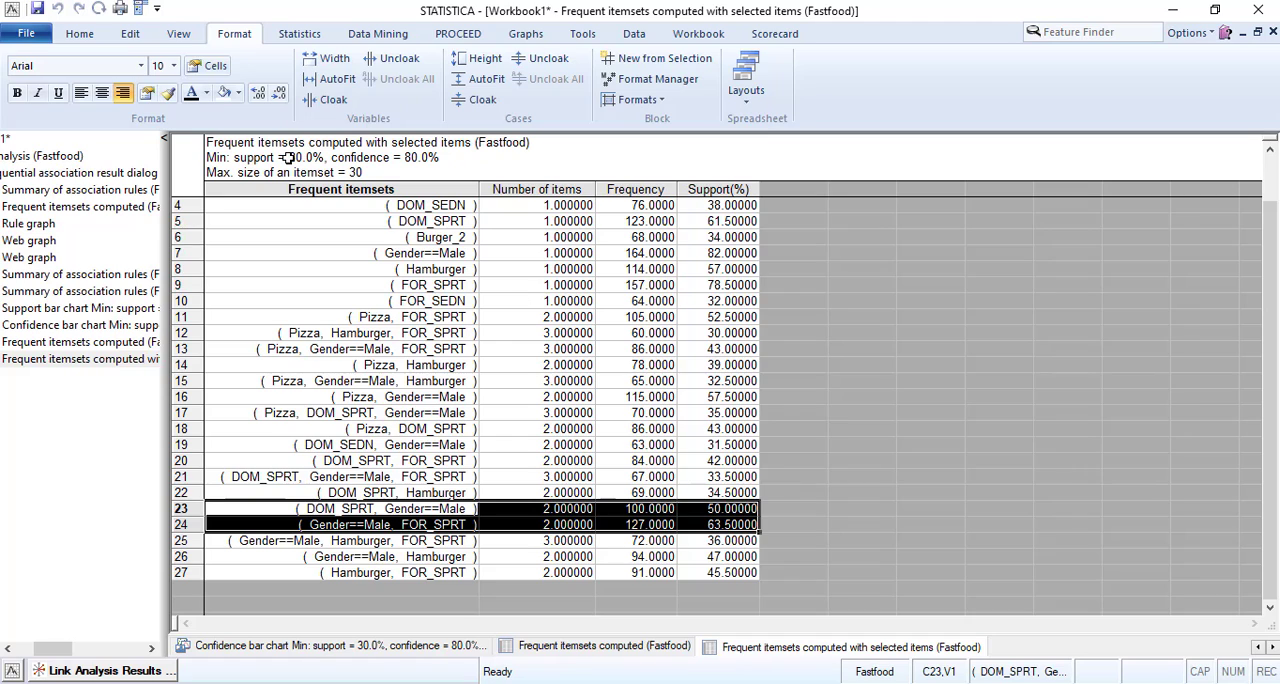
pyautogui.click(238, 93)
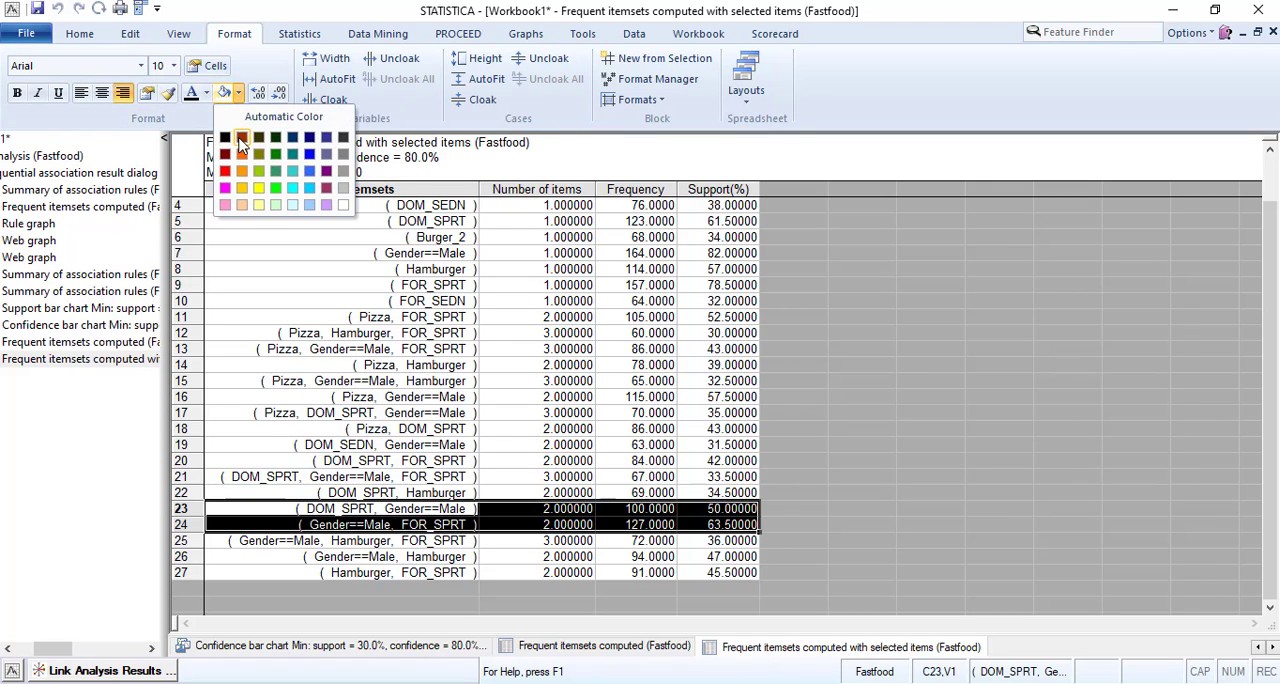
pyautogui.click(240, 138)
pyautogui.click(748, 372)
pyautogui.click(569, 513)
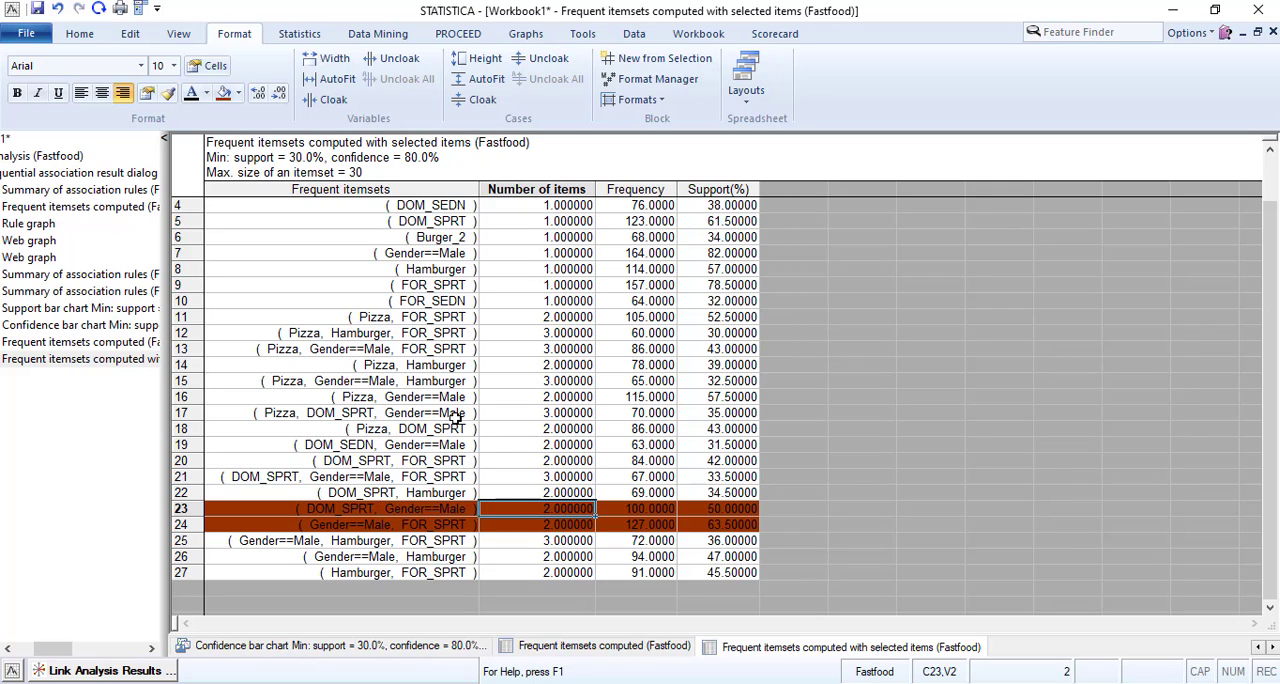
# Fill the two-item (Pizza, Gender==Male) itemset row with the same brown background.
pyautogui.click(405, 400)
pyautogui.moveTo(559, 397); pyautogui.dragTo(695, 399)
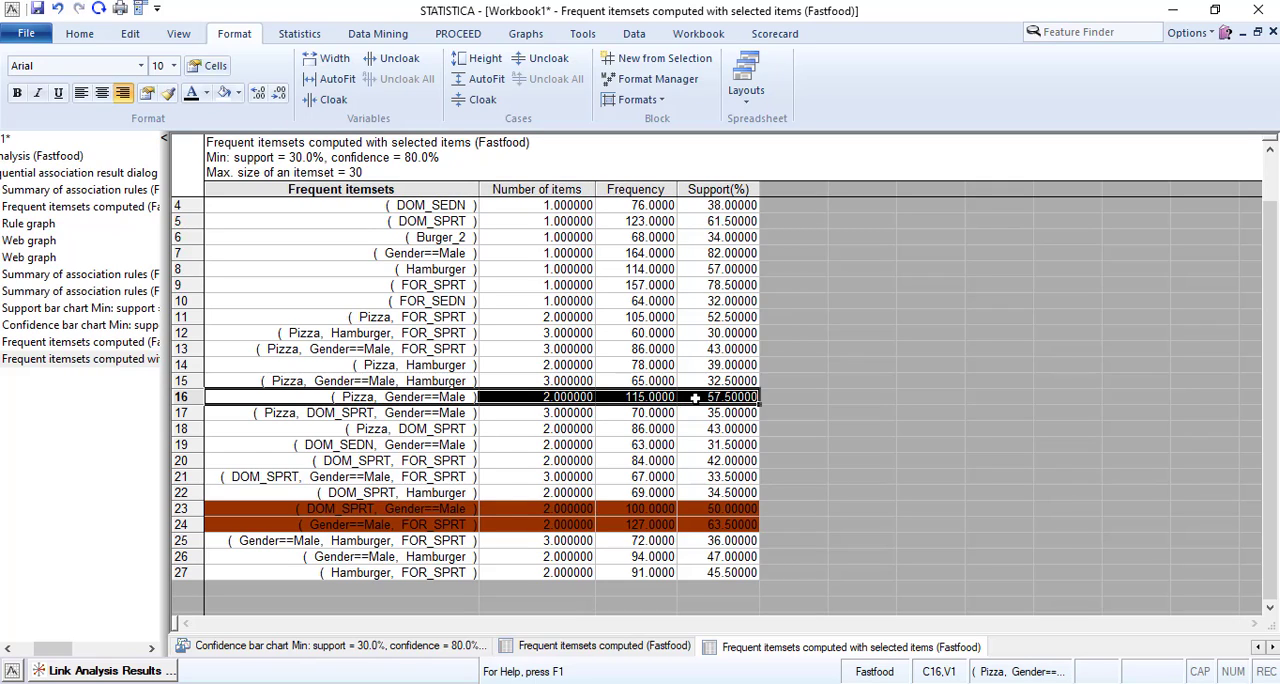
pyautogui.click(238, 93)
pyautogui.click(241, 137)
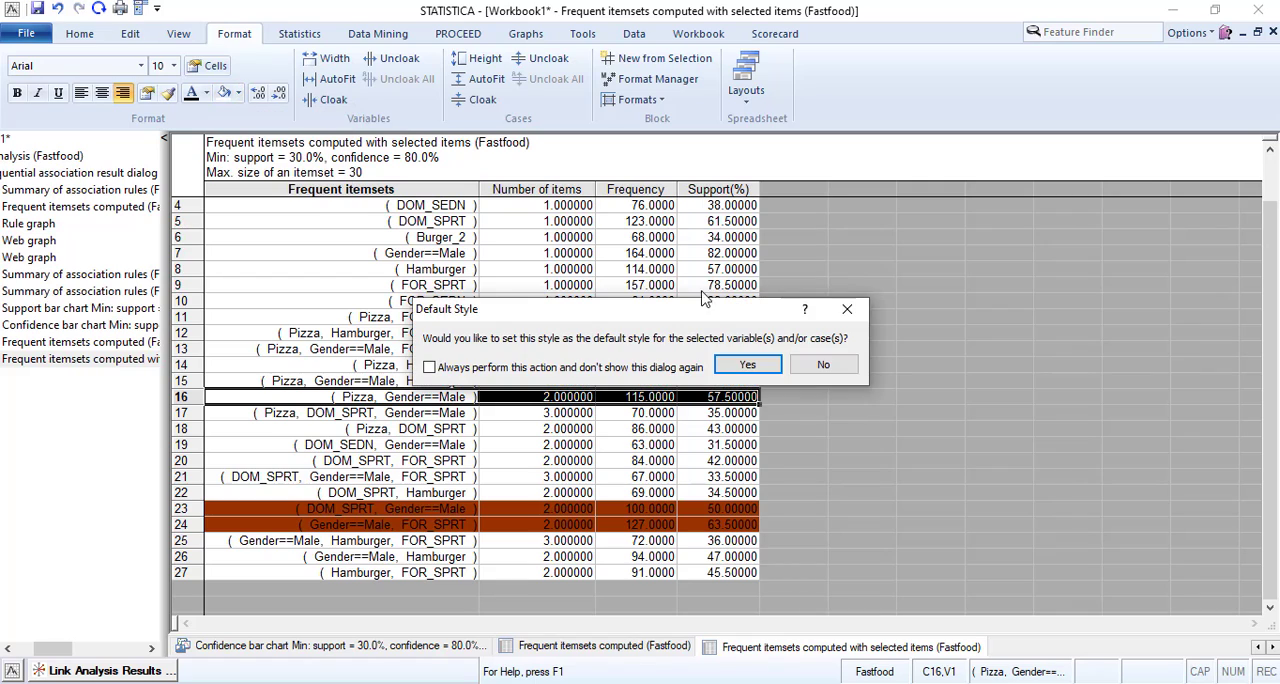
pyautogui.click(1066, 443)
pyautogui.click(610, 447)
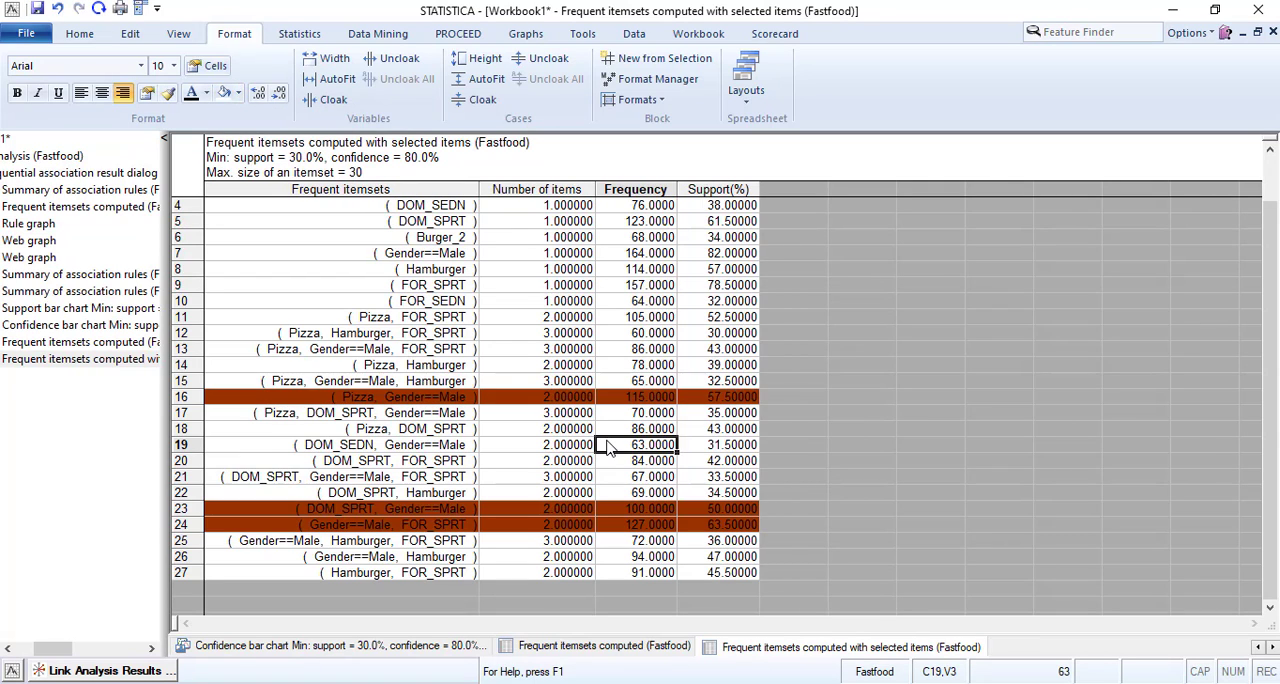
# Fill the two-item (Pizza, FOR_SPRT) itemset row with the brown background as its default style.
pyautogui.moveTo(399, 316); pyautogui.dragTo(745, 317)
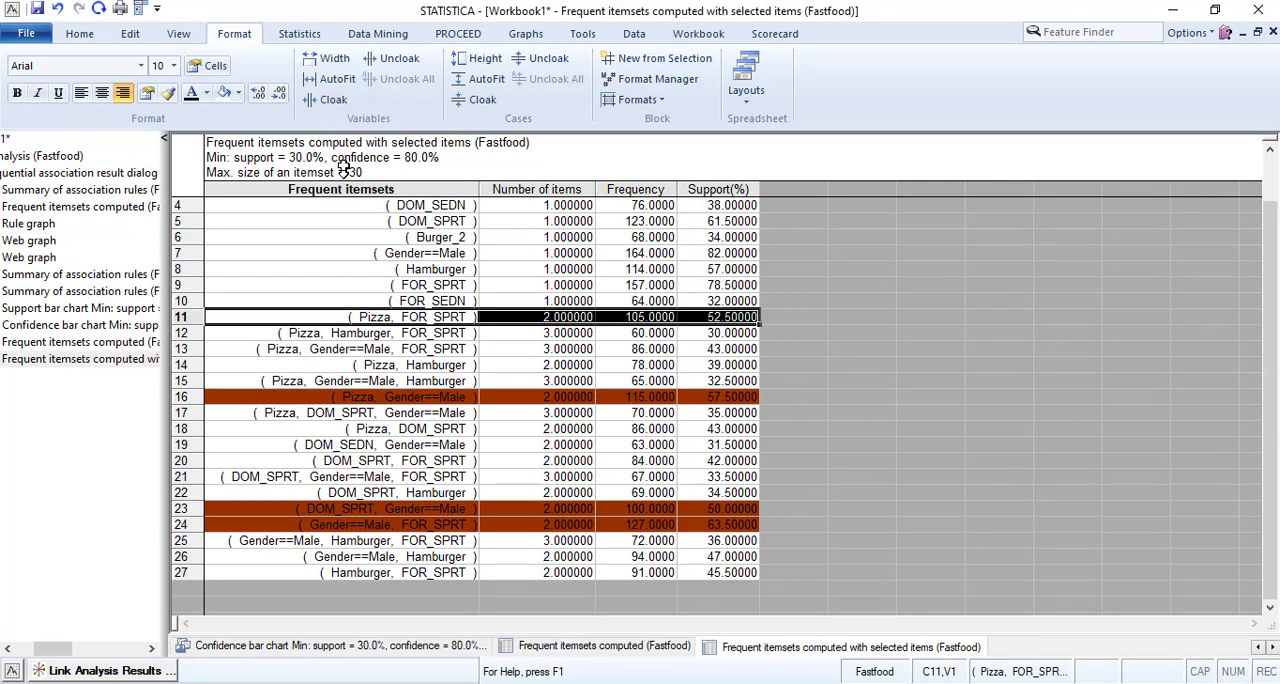
pyautogui.click(238, 93)
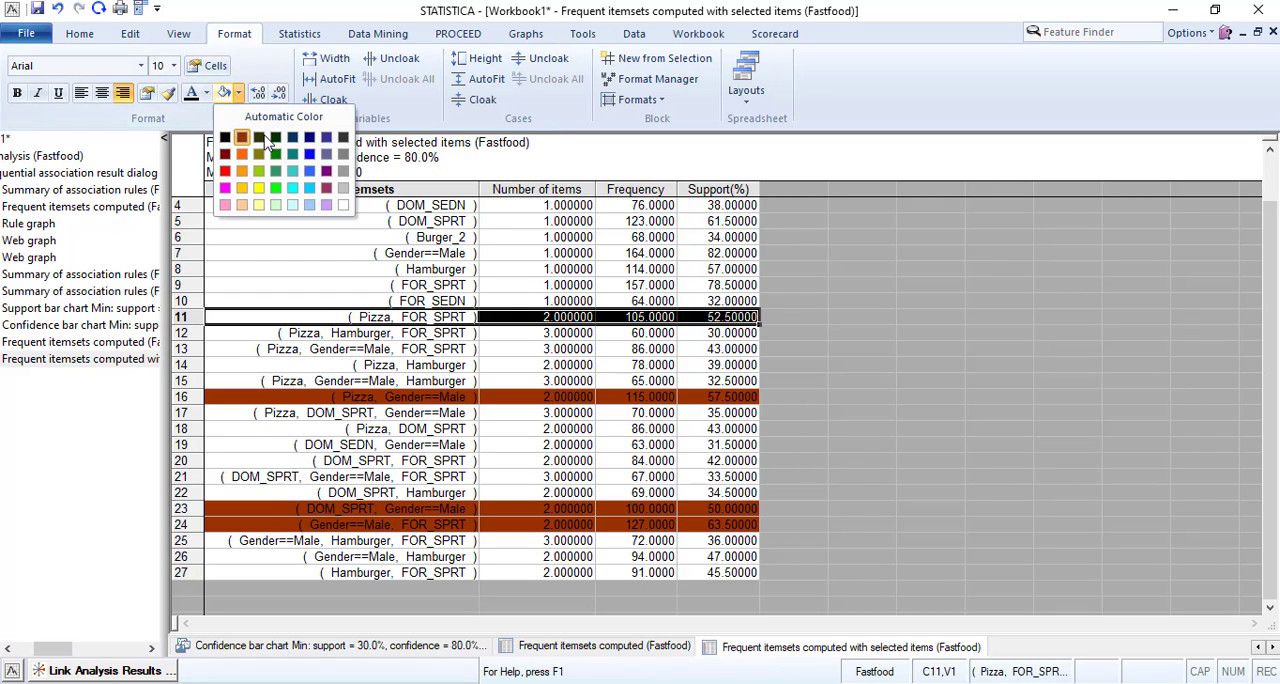
pyautogui.click(241, 137)
pyautogui.click(745, 369)
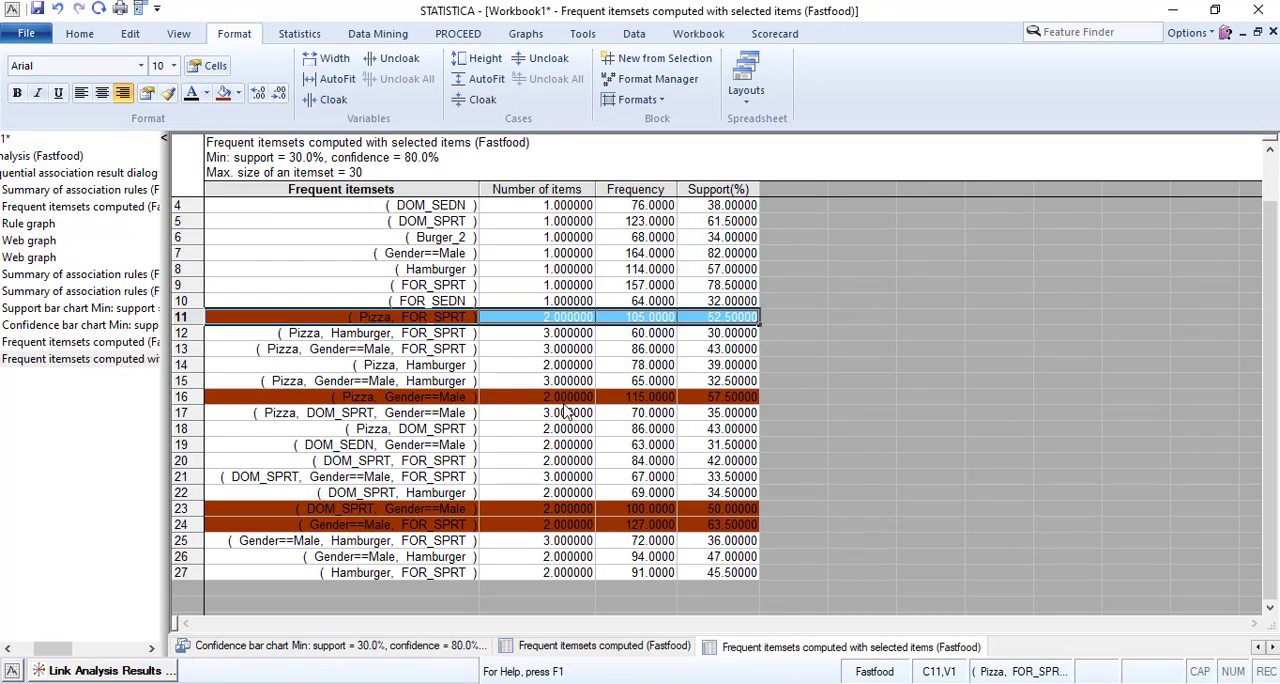
pyautogui.click(522, 428)
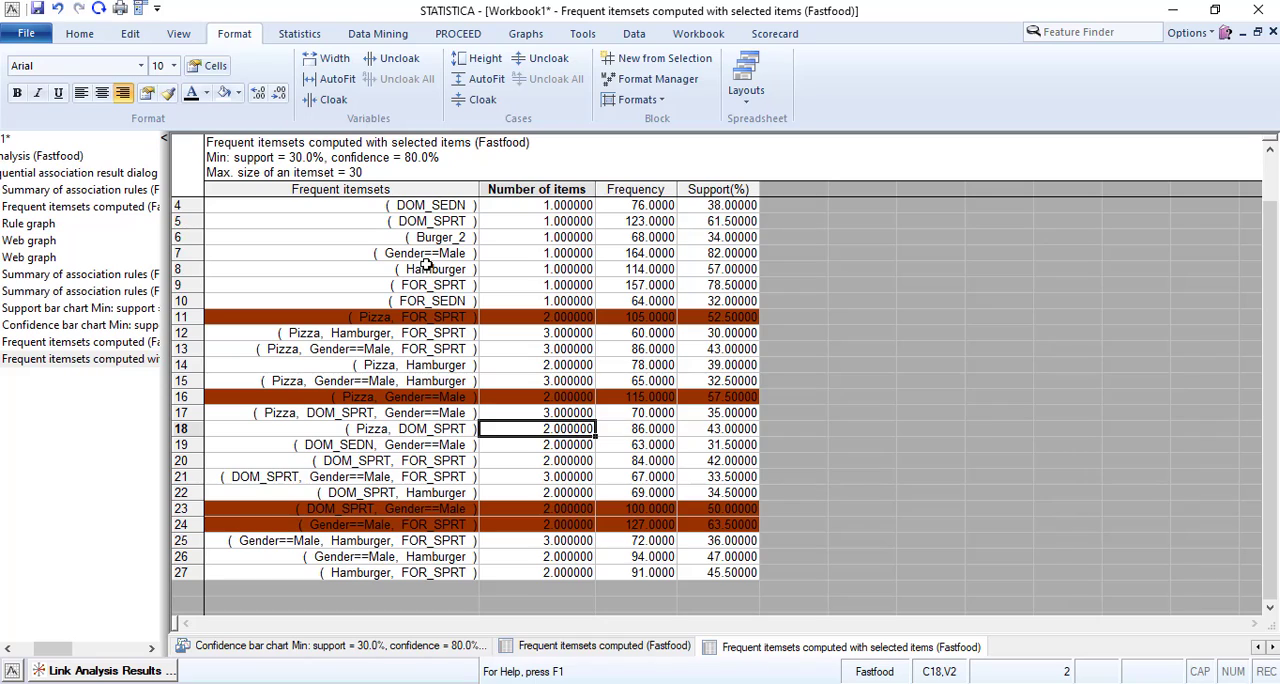
# Fill the single-item Gender==Male, Hamburger and FOR_SPRT rows with the brown background as their default style.
pyautogui.moveTo(420, 256); pyautogui.dragTo(700, 281)
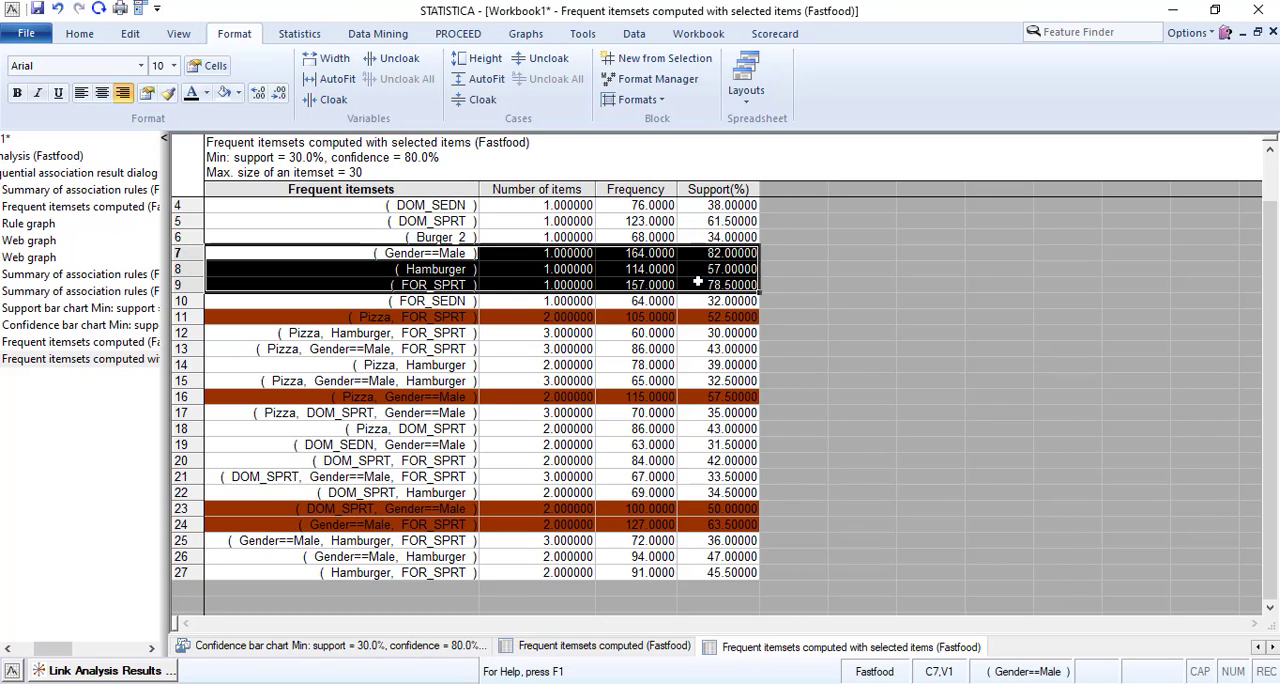
pyautogui.click(238, 93)
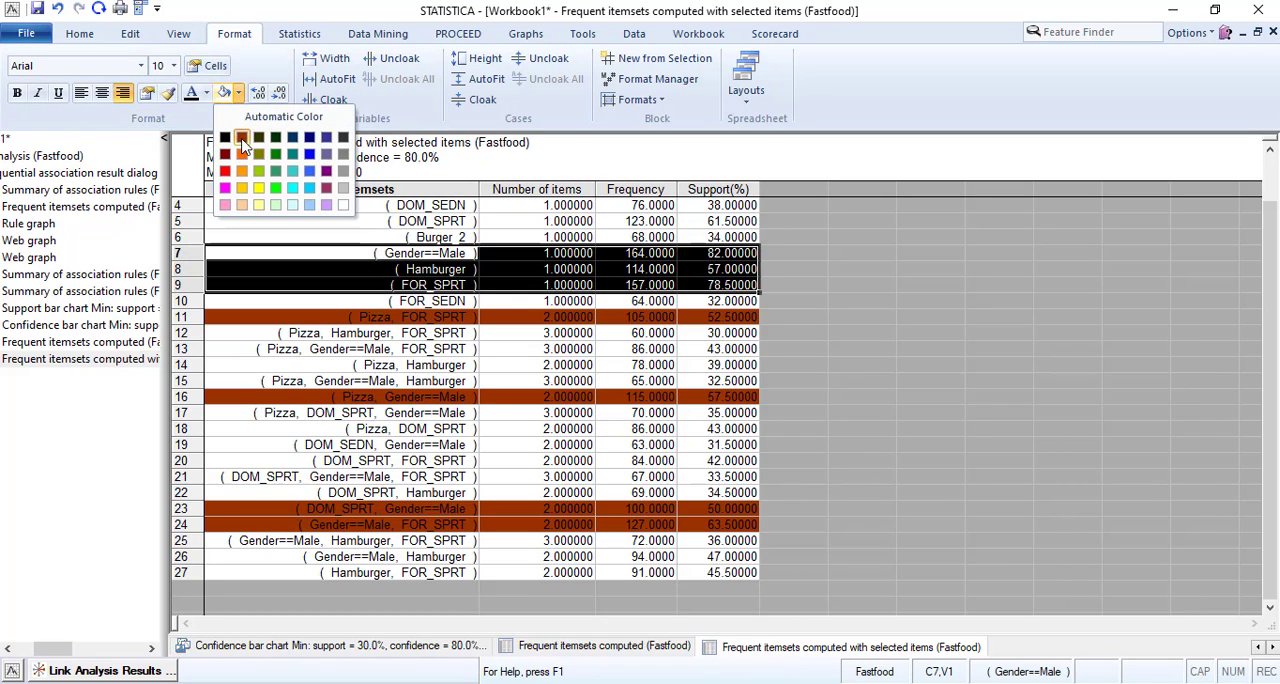
pyautogui.click(259, 150)
pyautogui.click(744, 364)
pyautogui.click(560, 316)
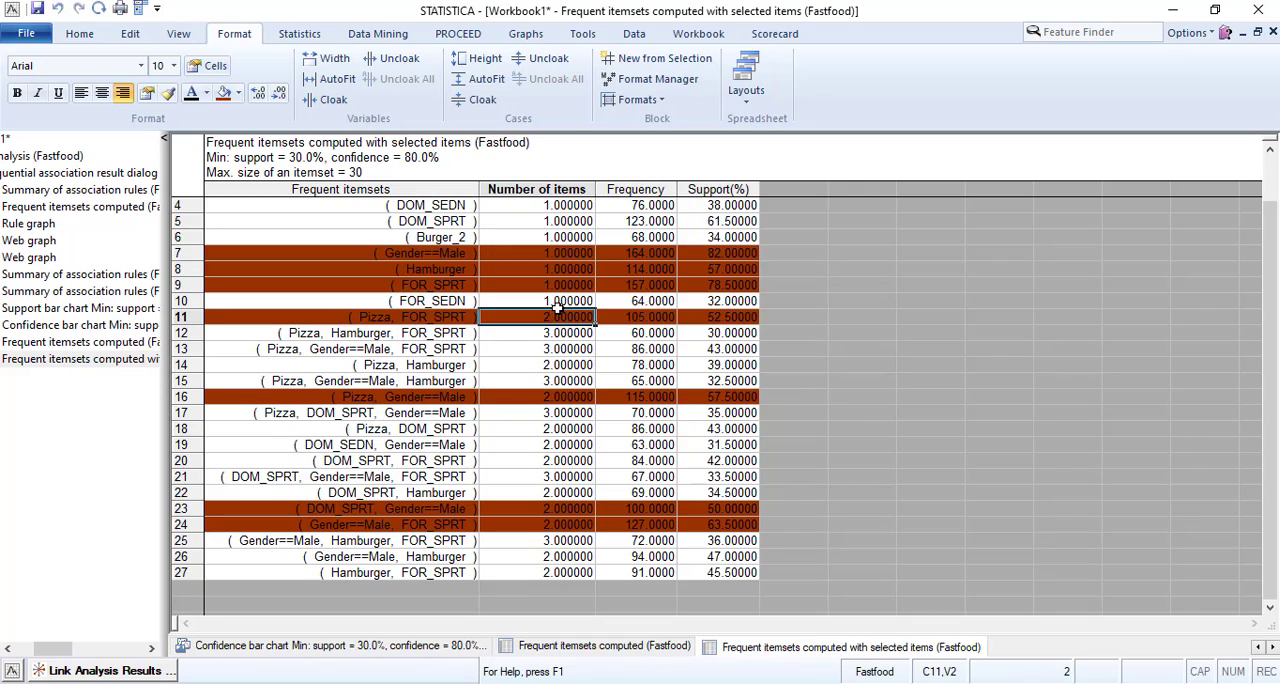
pyautogui.click(558, 366)
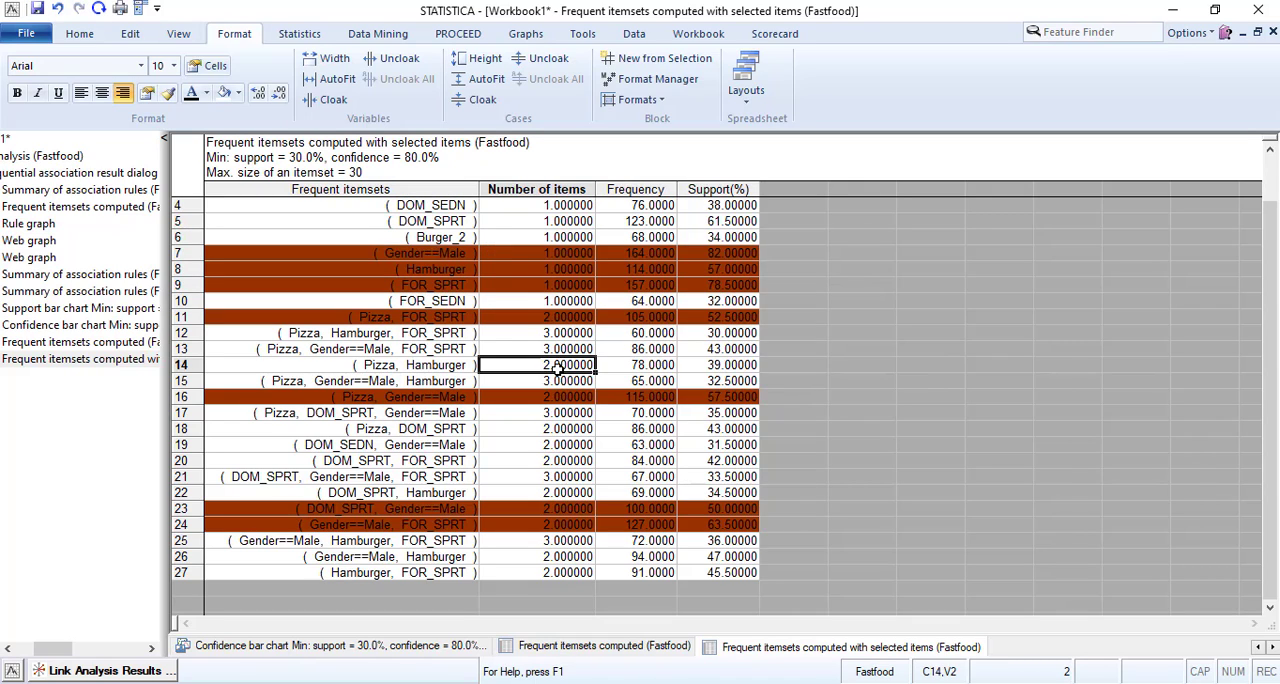
# Fill the single-item DOM_SPRT row with the brown background as its default style.
pyautogui.moveTo(437, 221); pyautogui.dragTo(694, 221)
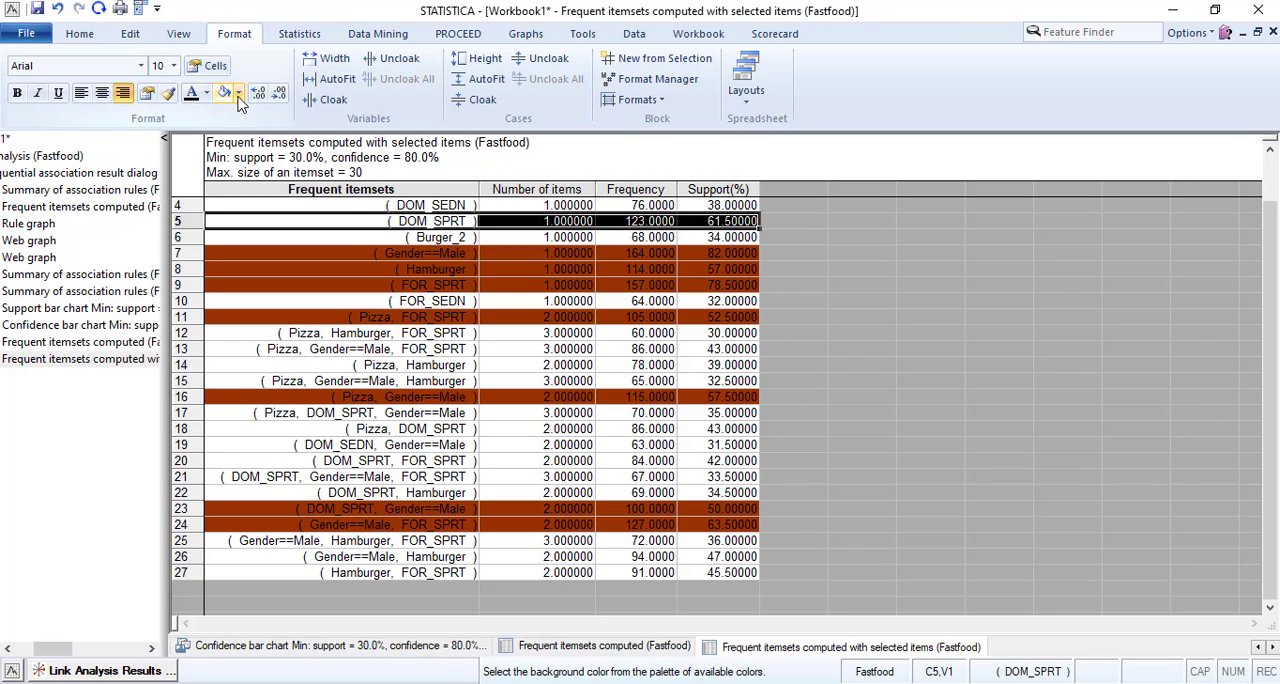
pyautogui.click(238, 93)
pyautogui.click(241, 137)
pyautogui.click(744, 364)
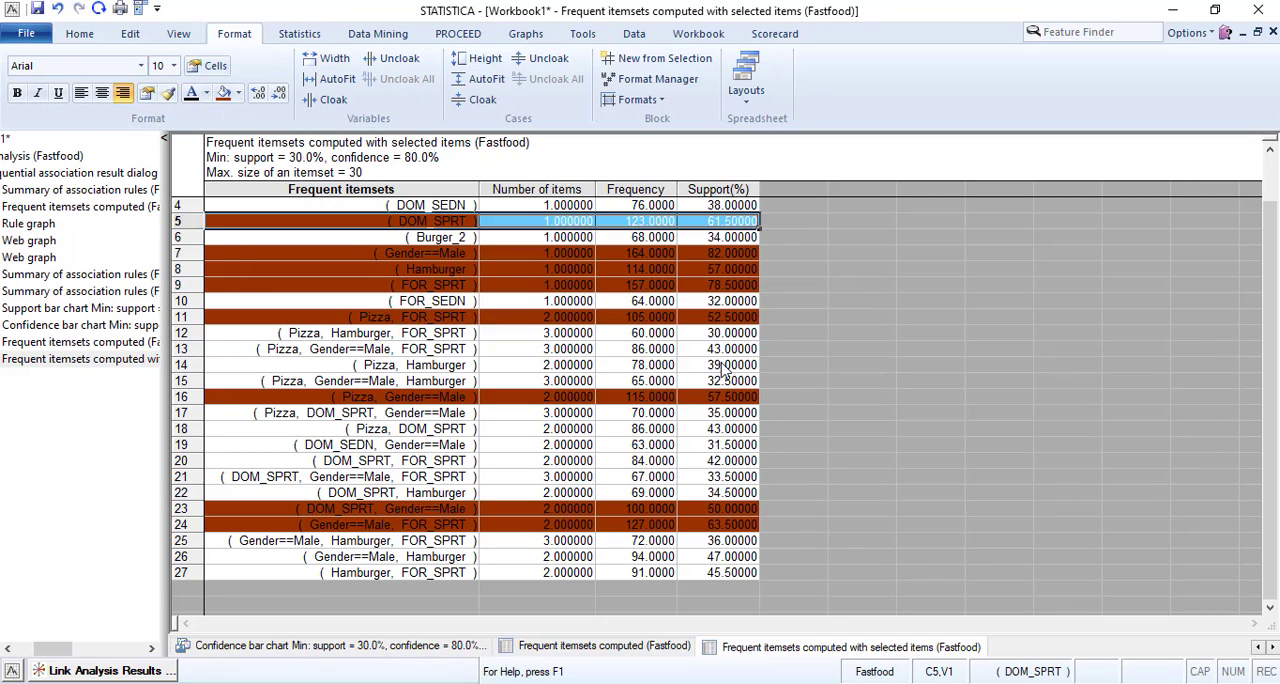
pyautogui.click(568, 332)
pyautogui.click(506, 359)
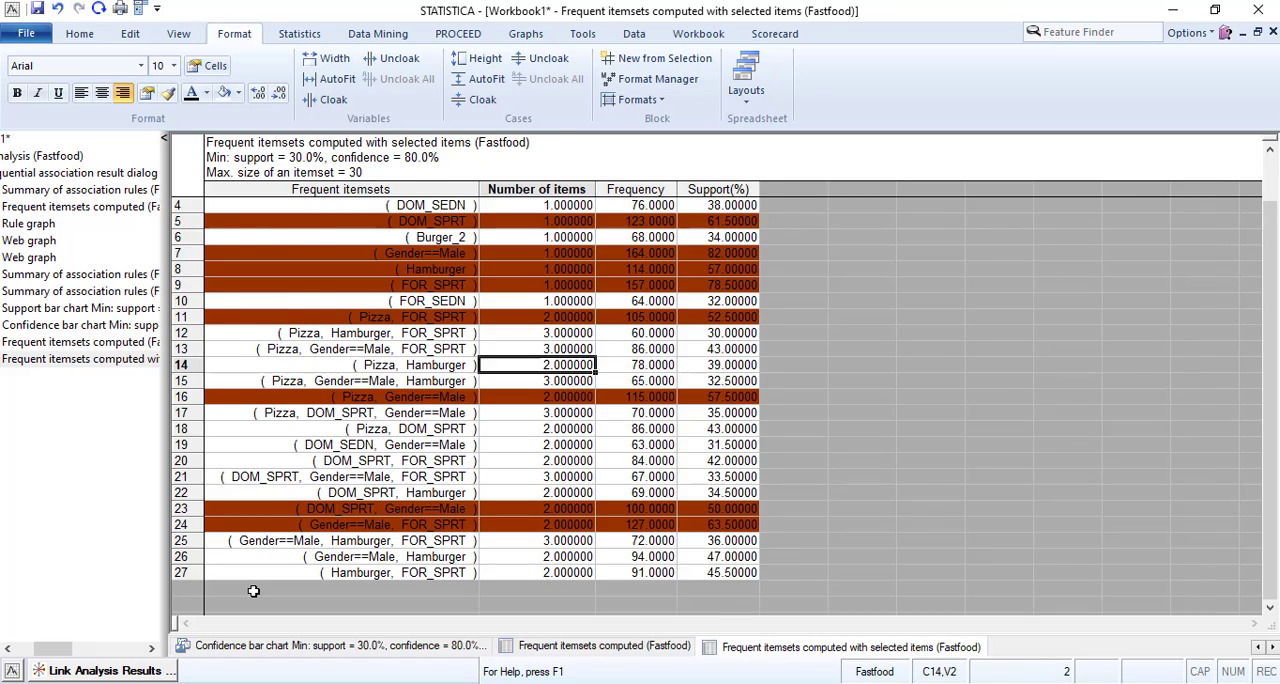
# Generate the summary of association rules only with selected items from the Link Analysis results.
pyautogui.click(105, 671)
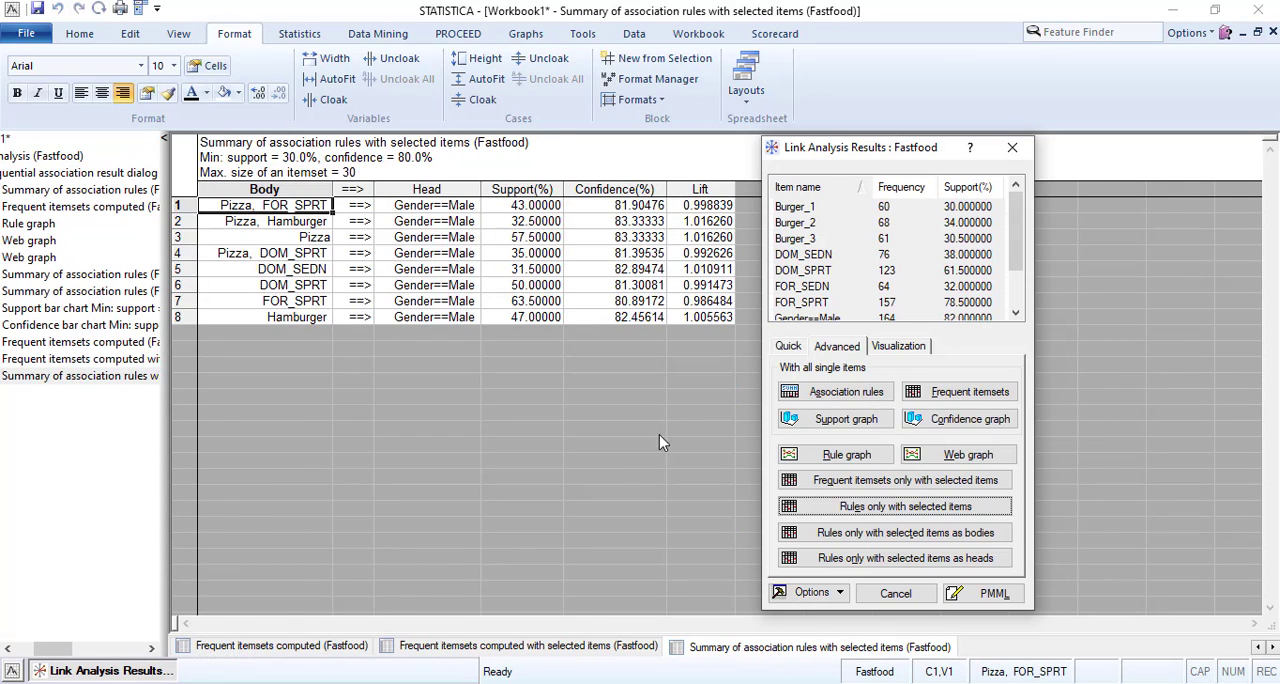
pyautogui.click(891, 508)
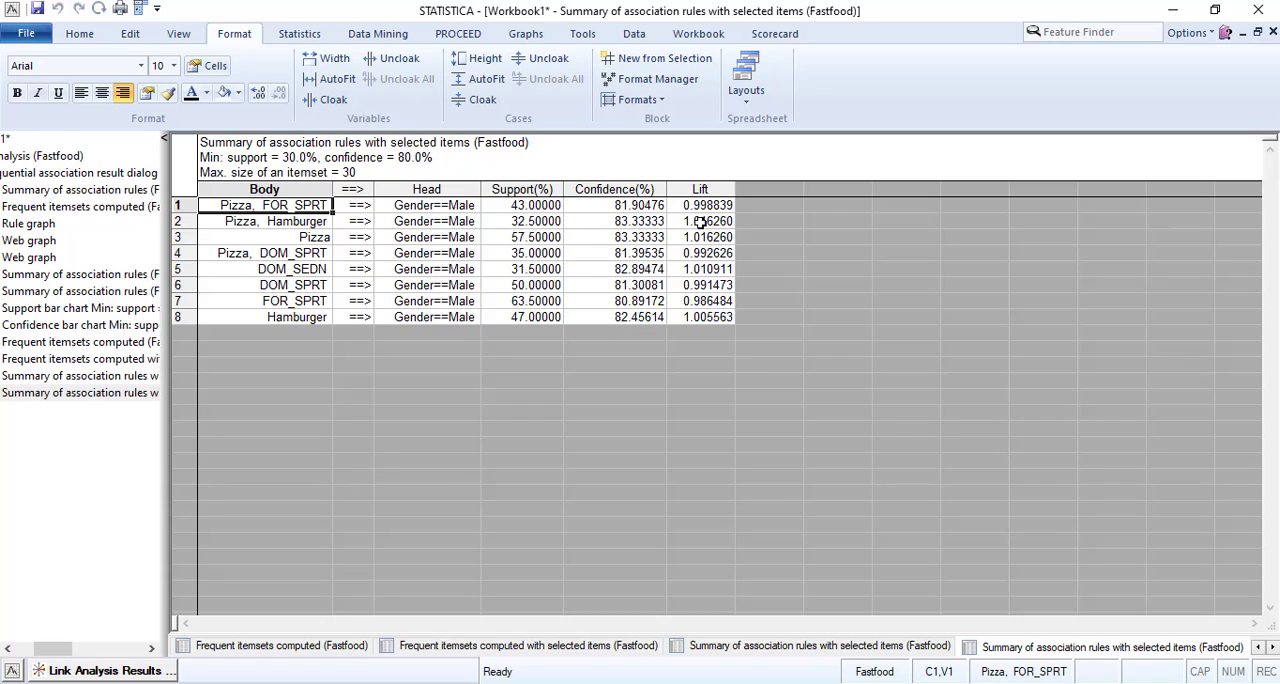
# Set the font color of the lift values to red for the (Pizza, Hamburger) and Pizza rules.
pyautogui.moveTo(702, 221); pyautogui.dragTo(703, 234)
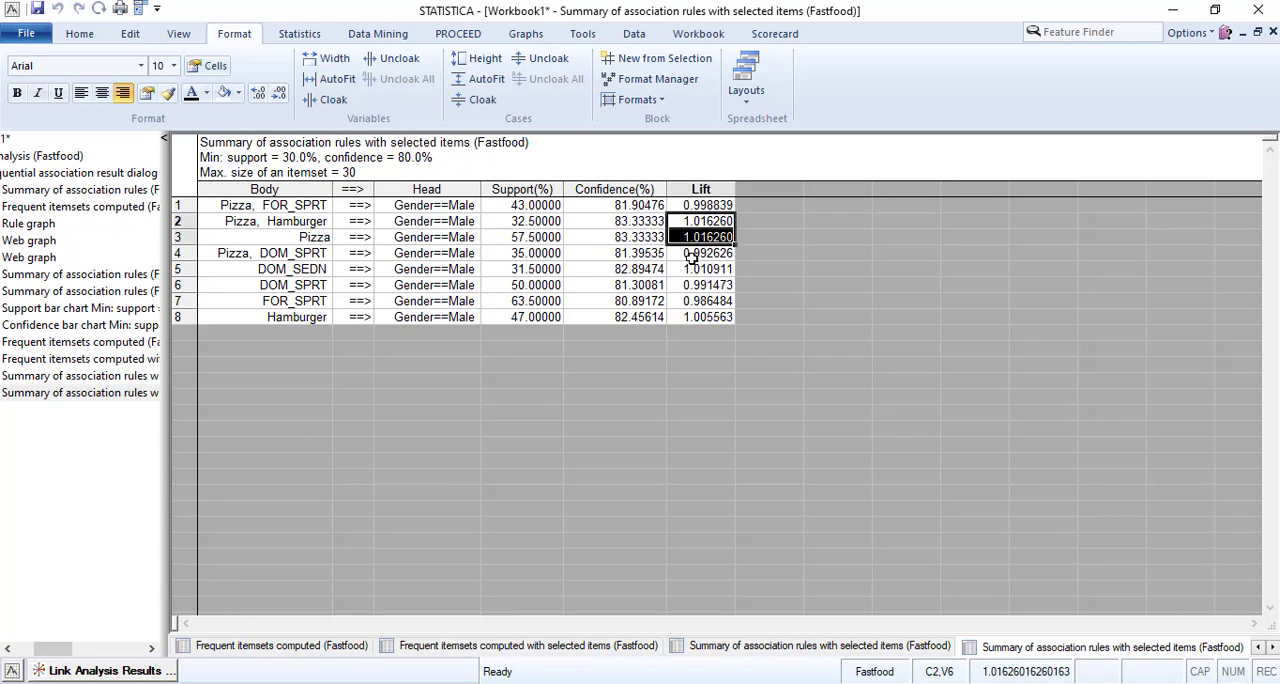
pyautogui.keyDown('shift'); pyautogui.click(723, 269); pyautogui.keyUp('shift')
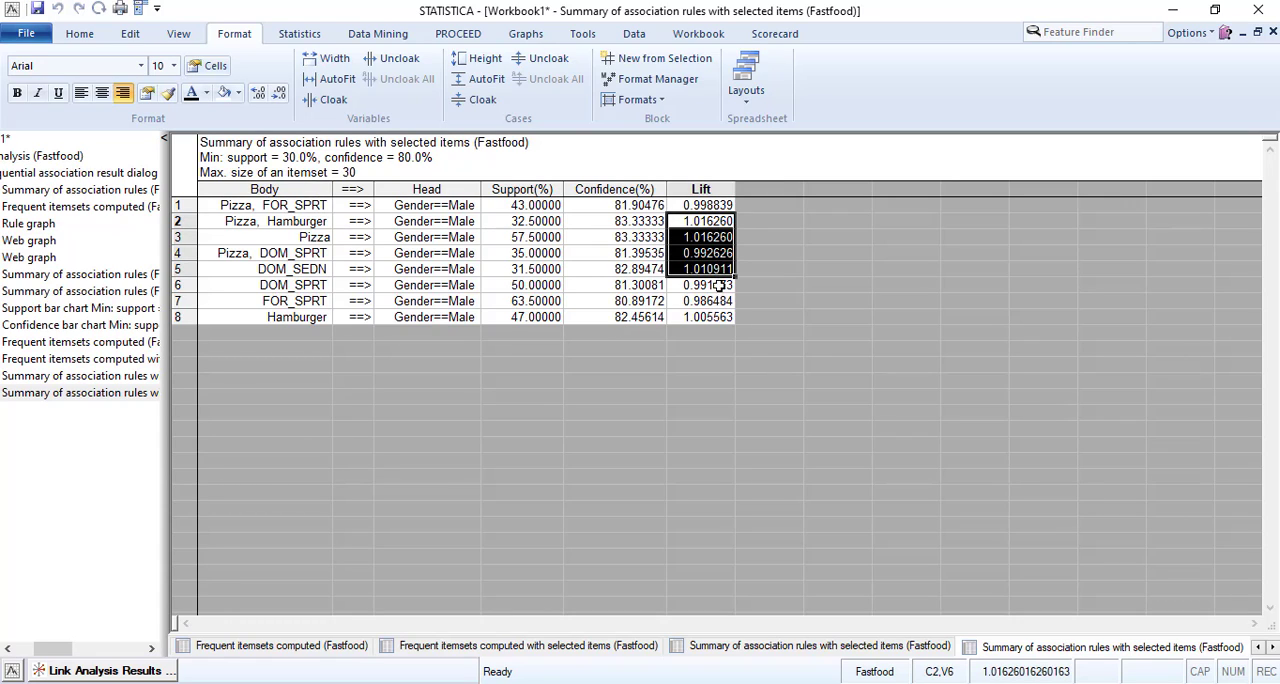
pyautogui.click(712, 271)
pyautogui.moveTo(708, 237); pyautogui.dragTo(708, 222)
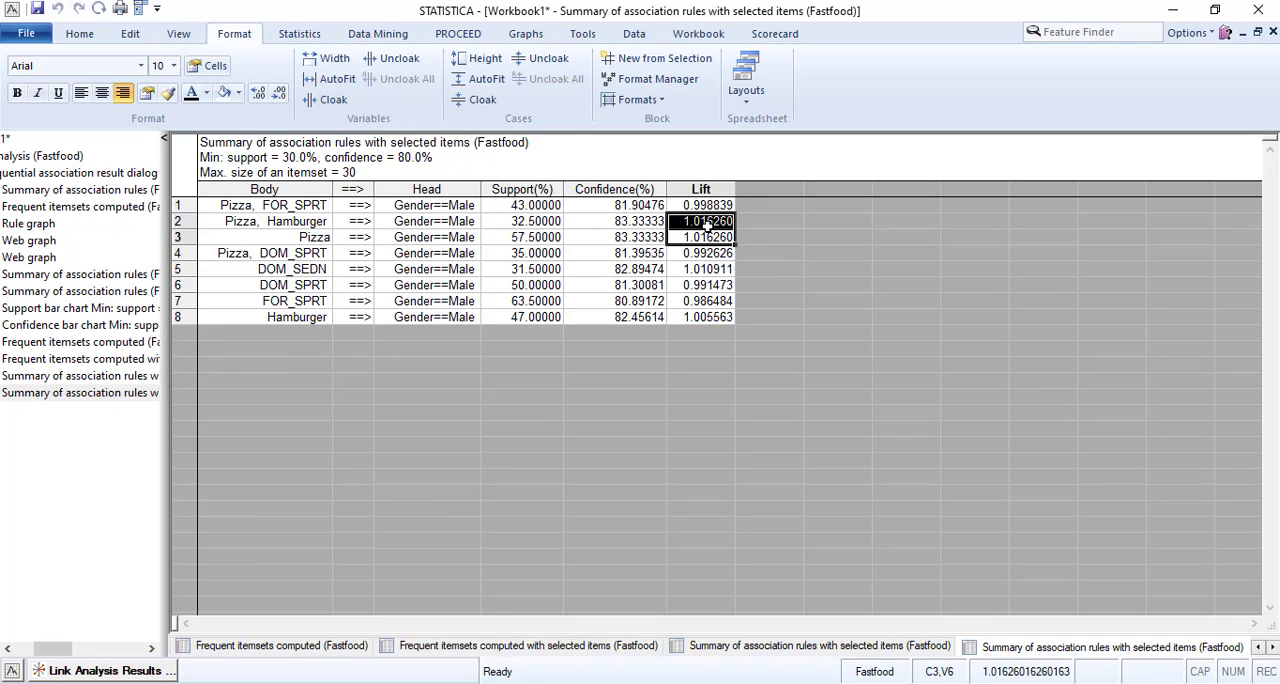
pyautogui.click(206, 93)
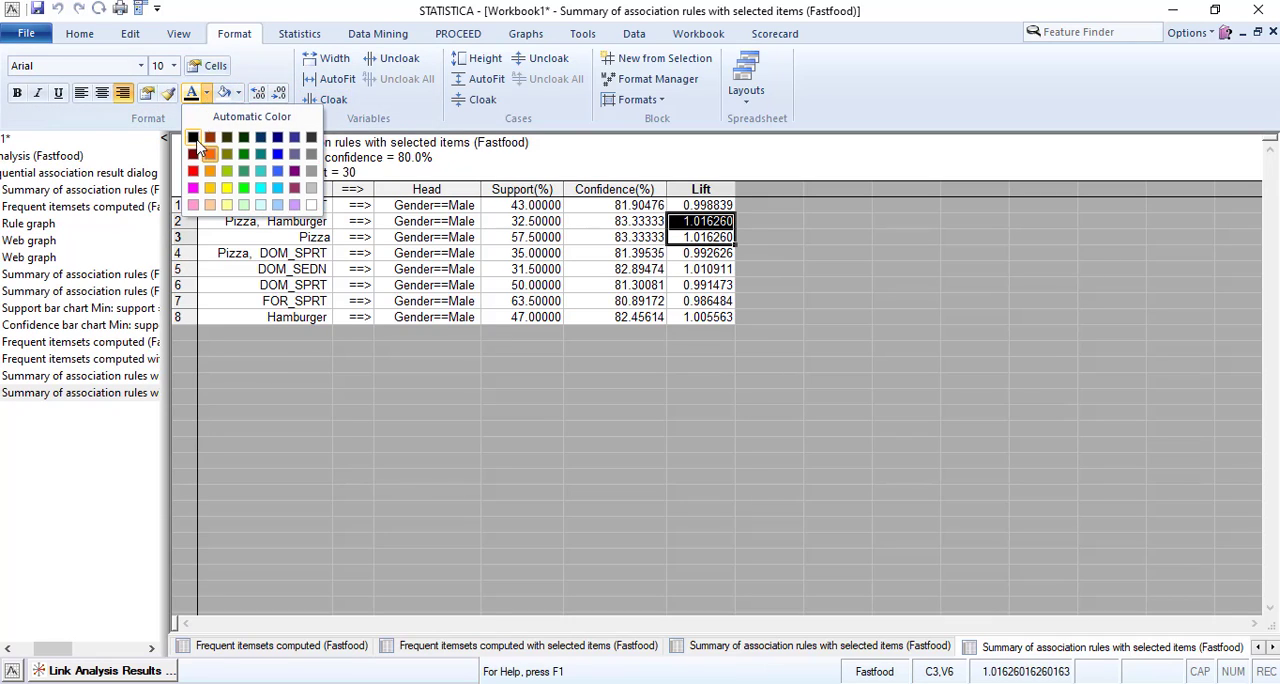
pyautogui.click(213, 173)
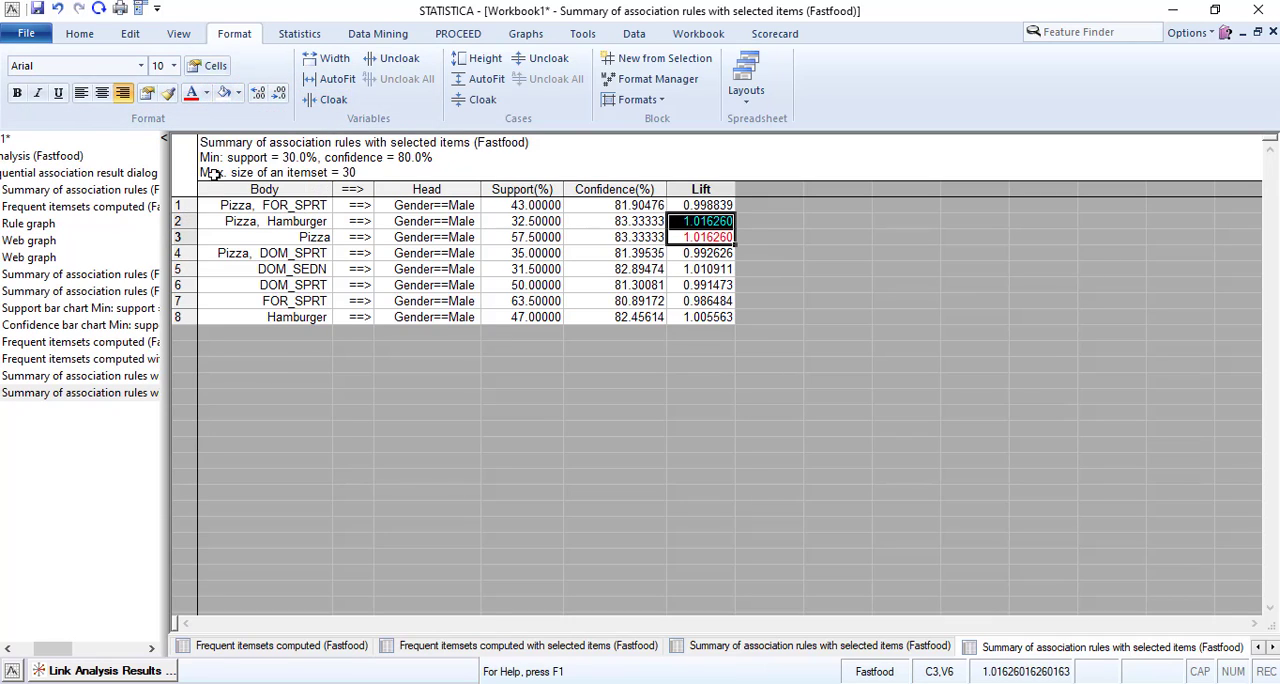
# Set the font color of the lift values to red for the DOM_SEDN and Hamburger rules.
pyautogui.click(712, 270)
pyautogui.click(206, 93)
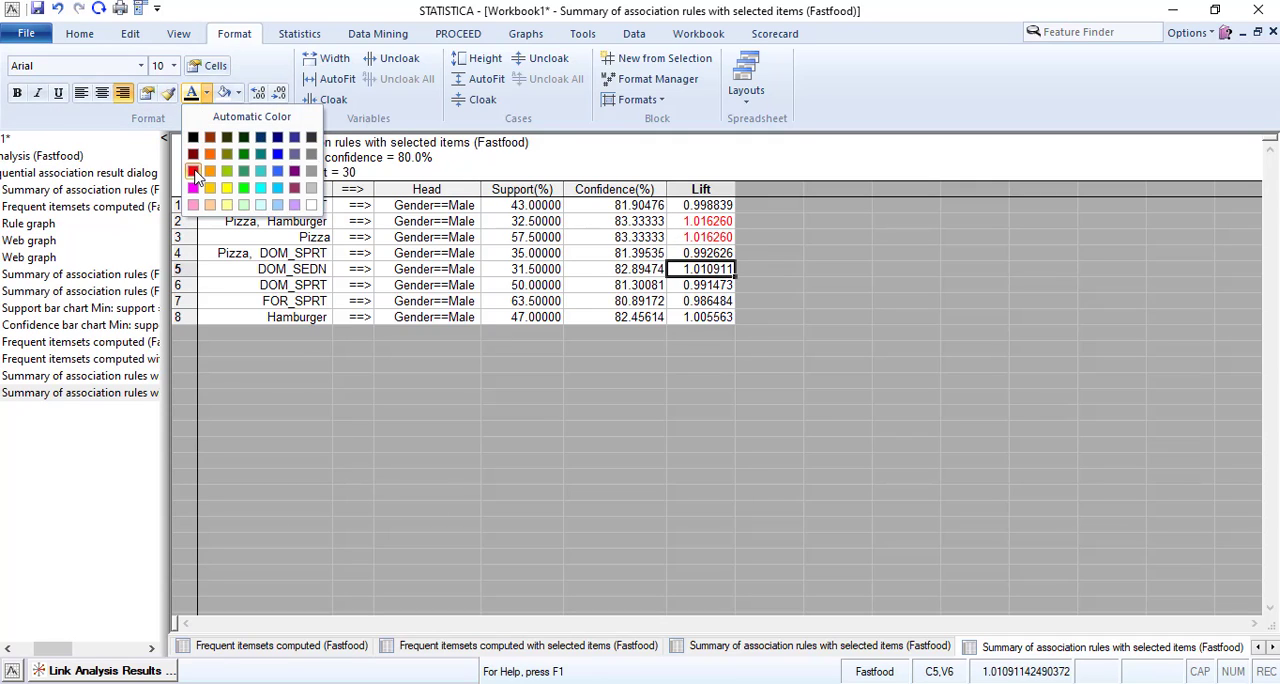
pyautogui.click(200, 172)
pyautogui.click(703, 316)
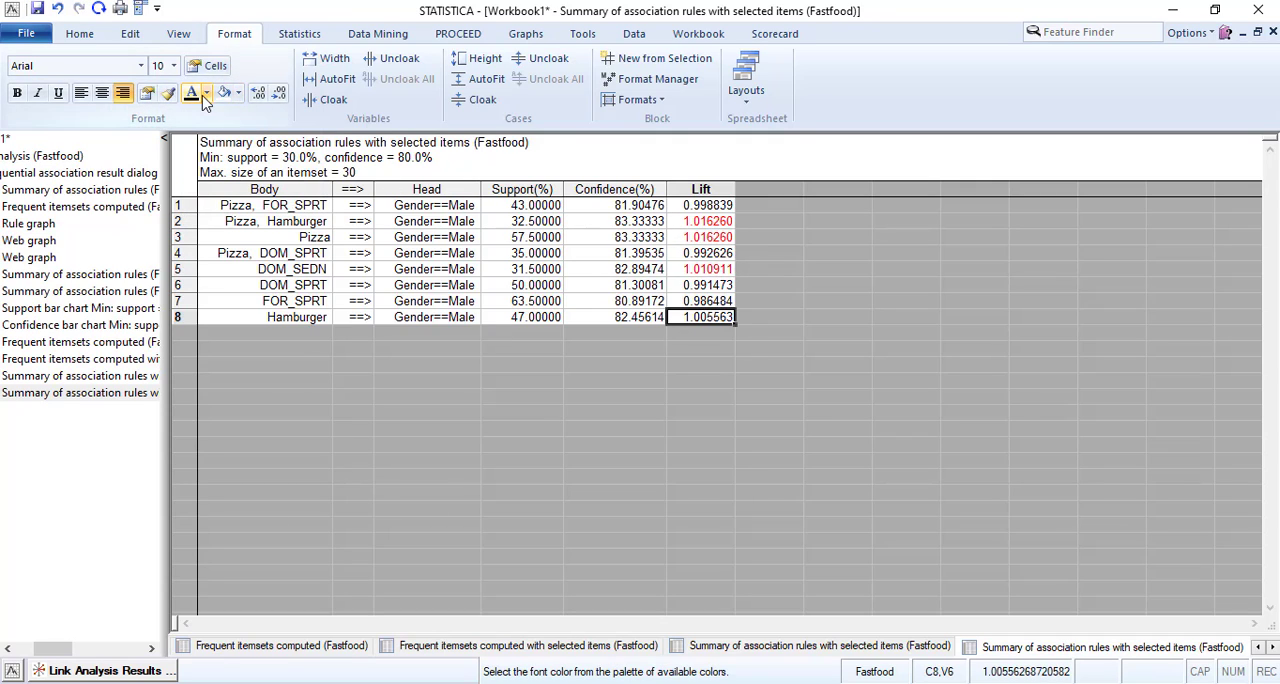
pyautogui.click(206, 93)
pyautogui.click(194, 172)
pyautogui.click(690, 296)
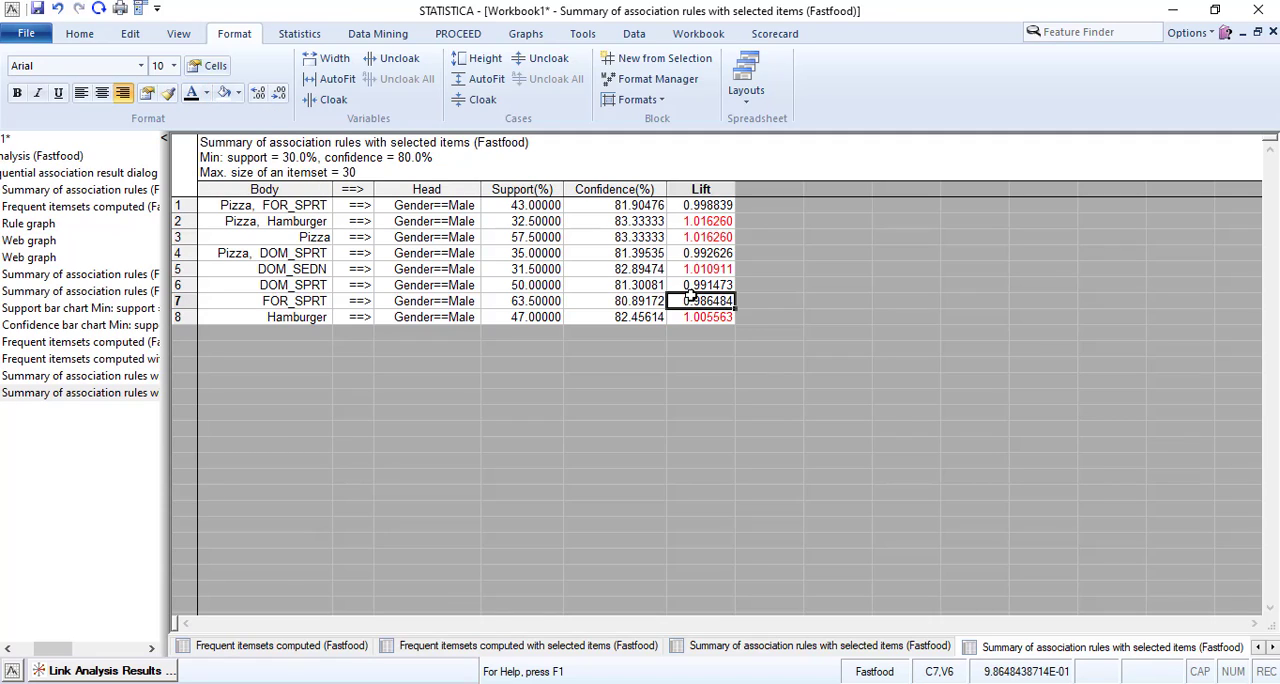
# Set the font color of the support values to red for the Pizza and Hamburger rules.
pyautogui.click(527, 240)
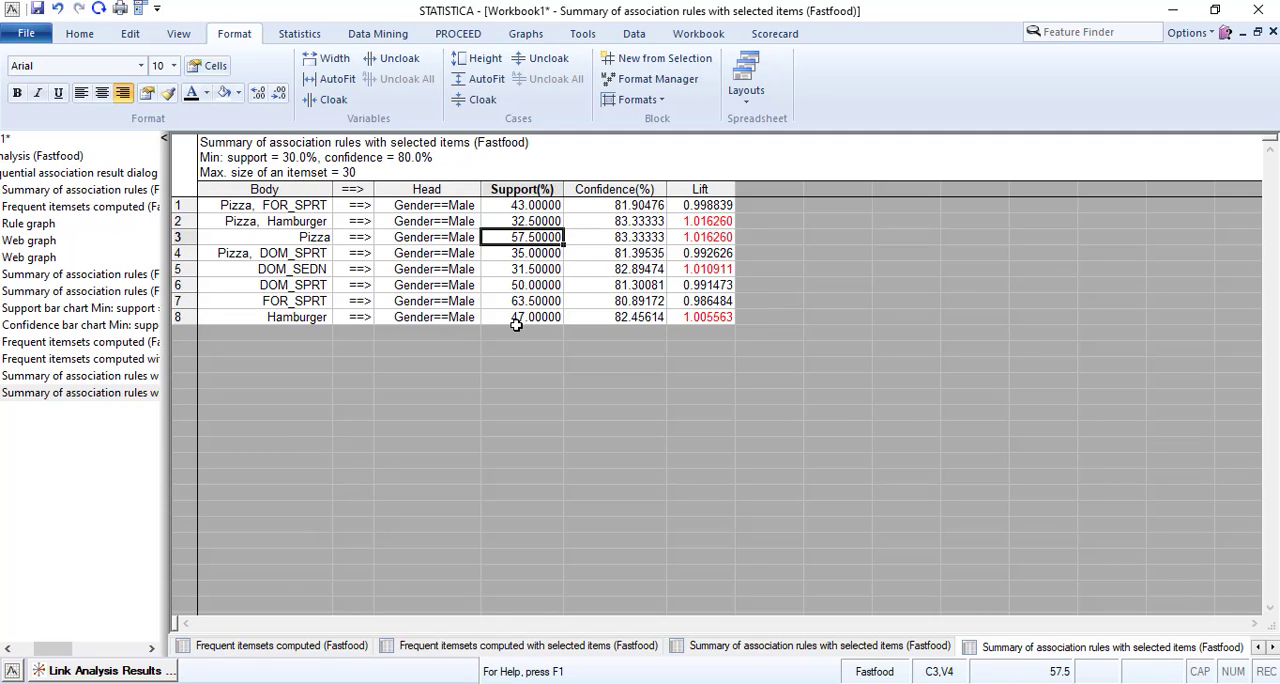
pyautogui.click(204, 93)
pyautogui.click(194, 180)
pyautogui.click(522, 318)
pyautogui.click(205, 93)
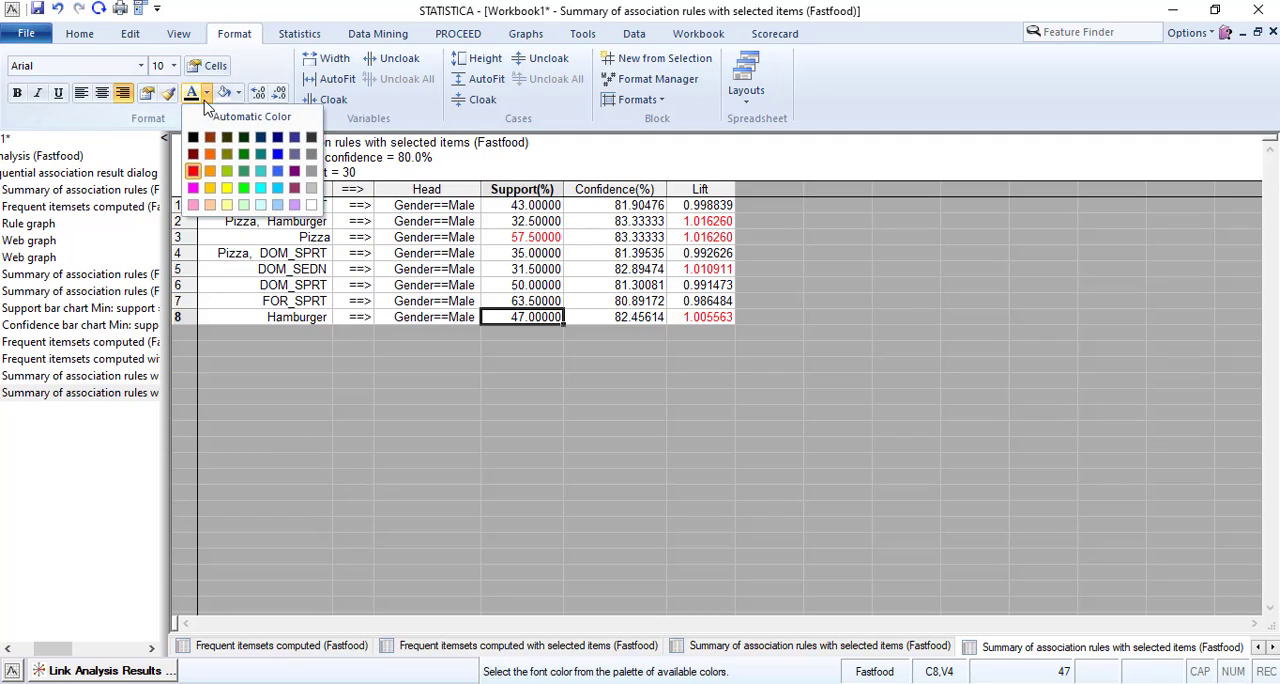
pyautogui.click(194, 180)
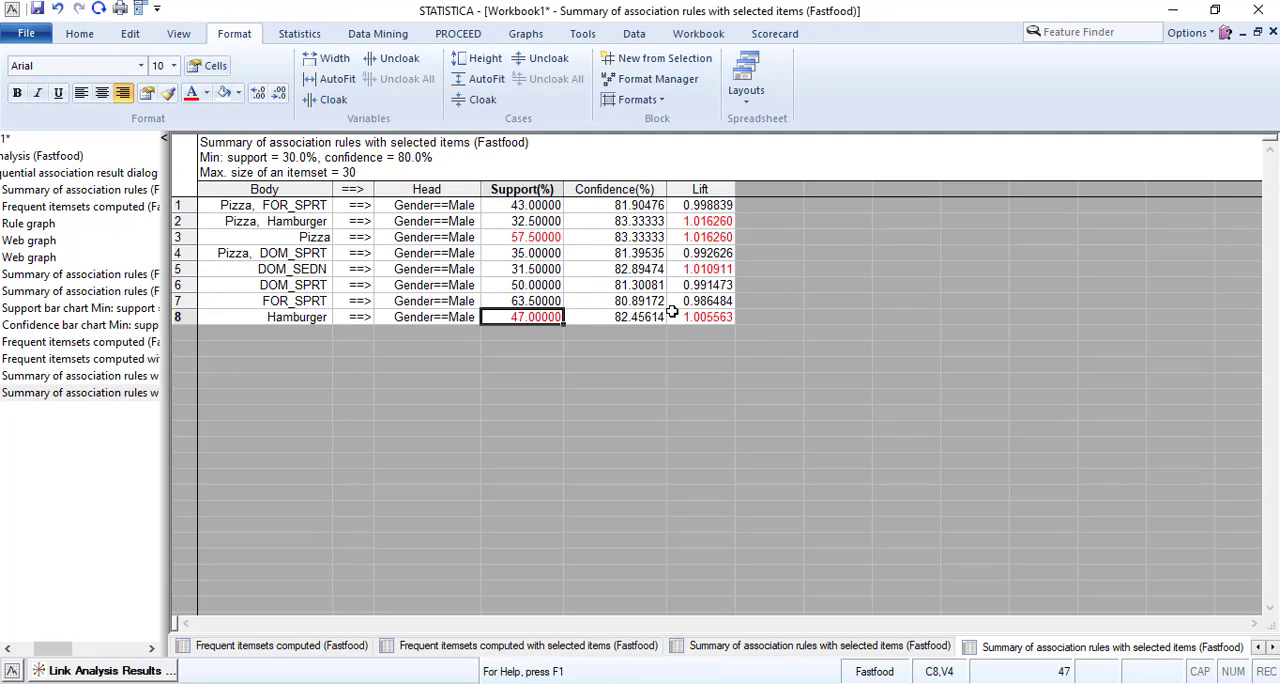
pyautogui.click(536, 269)
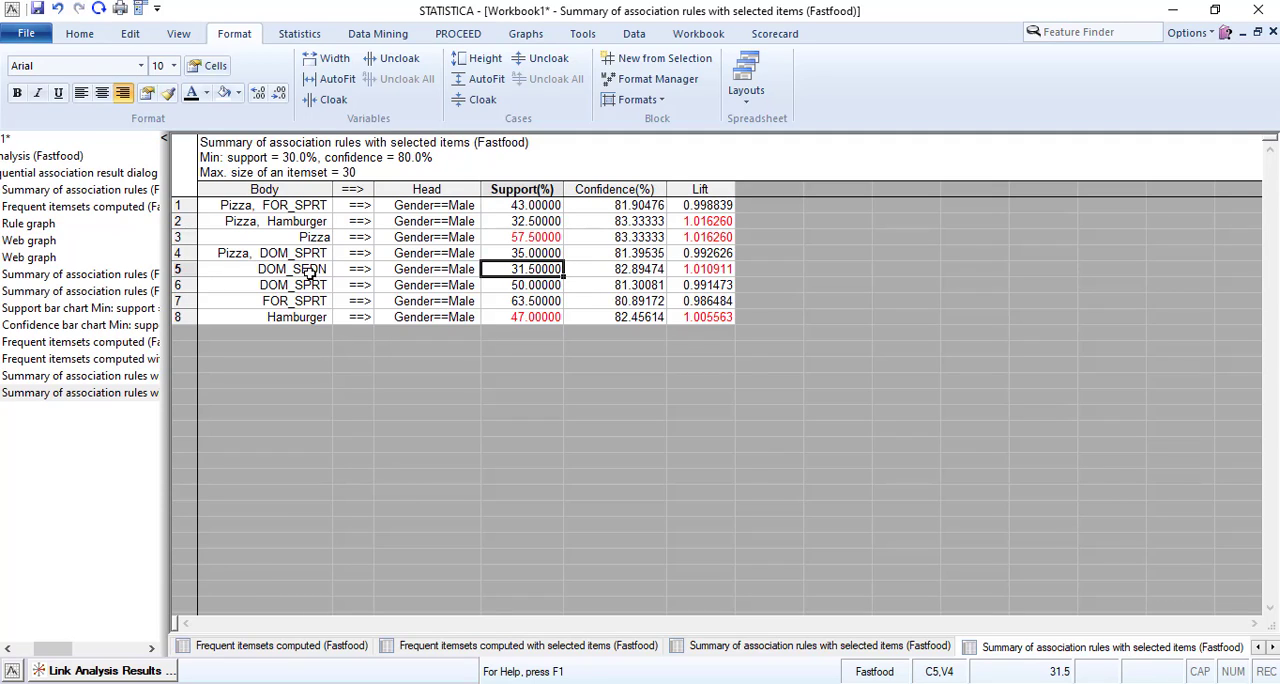
# Set the font color of the body, arrow and head cells to red for the Pizza and Hamburger rules.
pyautogui.moveTo(296, 236); pyautogui.dragTo(417, 240)
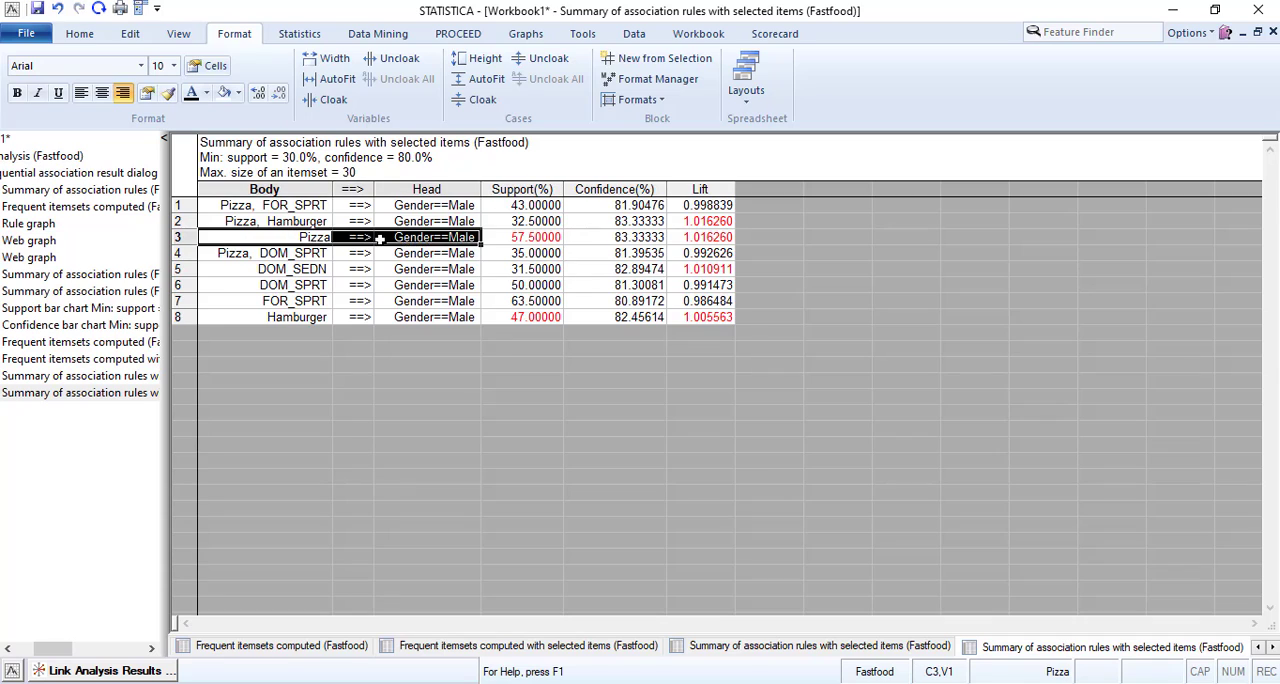
pyautogui.click(206, 93)
pyautogui.click(199, 193)
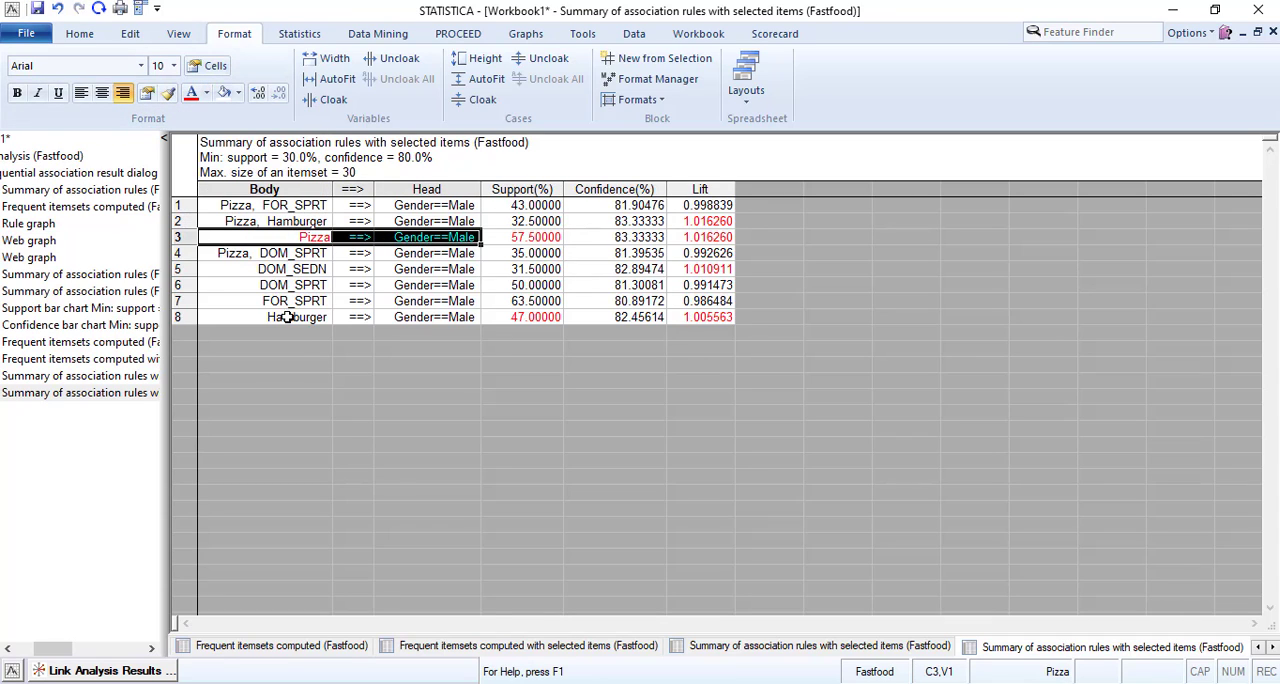
pyautogui.moveTo(290, 317); pyautogui.dragTo(452, 318)
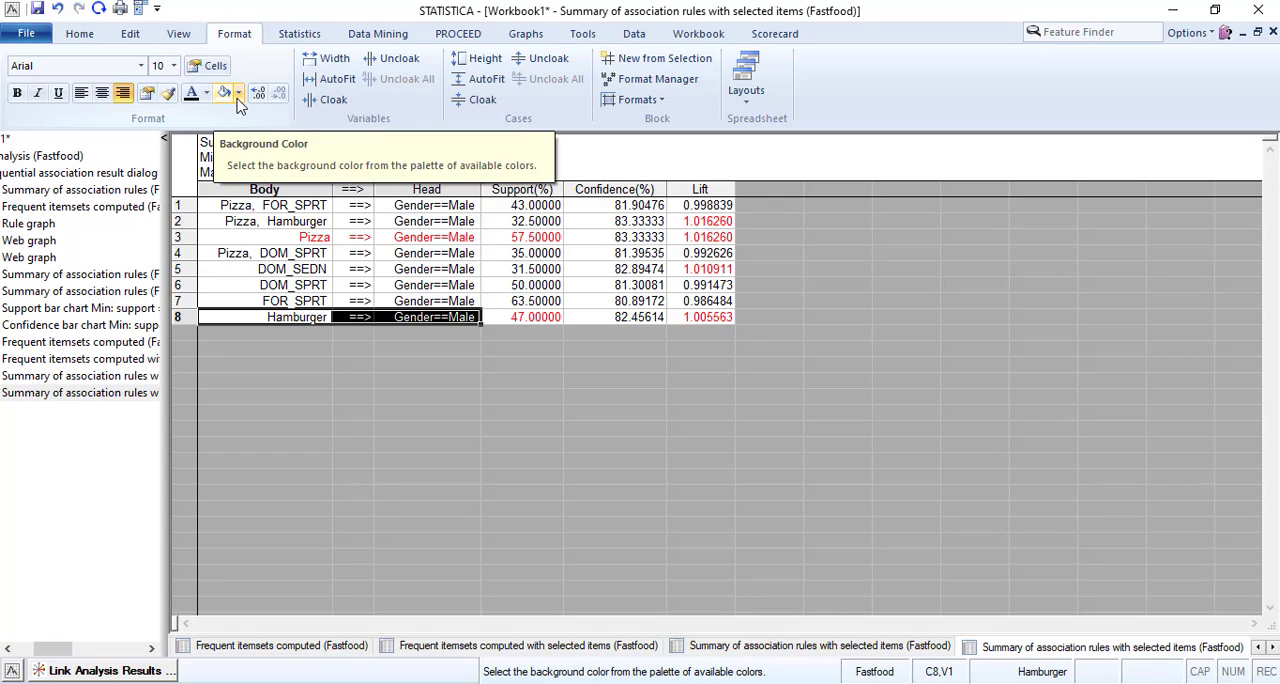
pyautogui.click(206, 93)
pyautogui.click(193, 172)
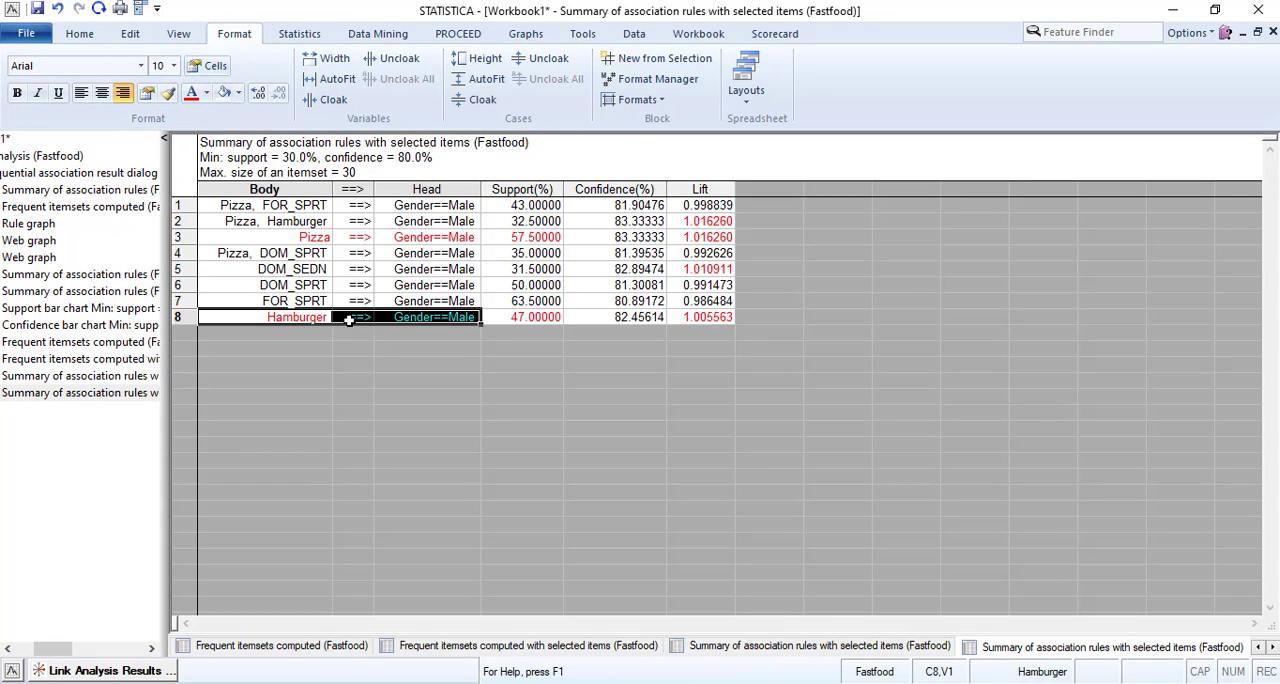
pyautogui.click(420, 300)
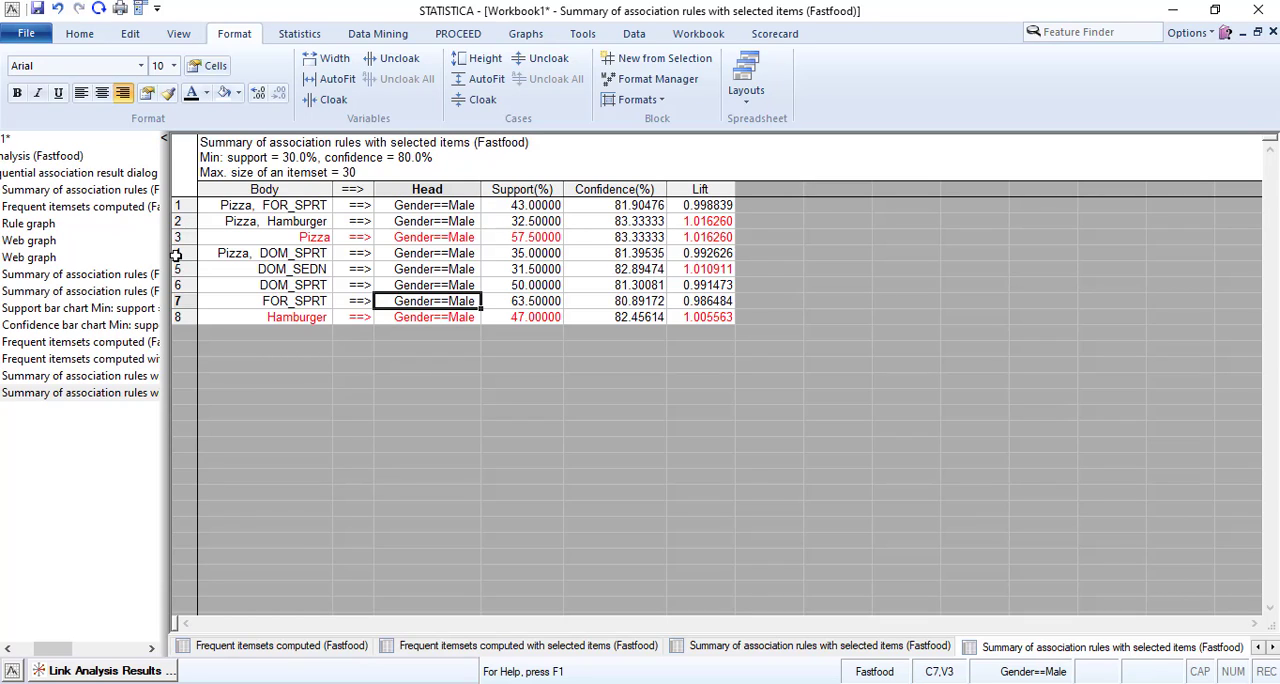
# Set the font color of the confidence values to red for the Pizza and Hamburger rules.
pyautogui.click(645, 240)
pyautogui.click(206, 93)
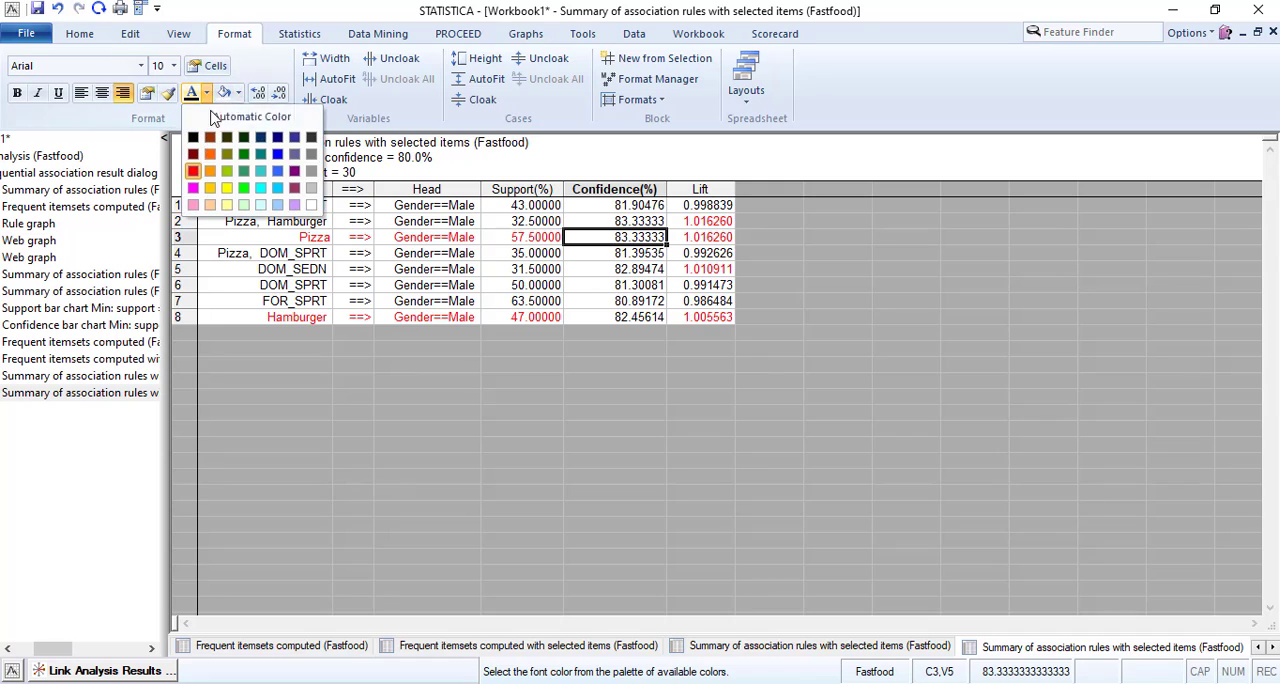
pyautogui.click(193, 172)
pyautogui.click(648, 317)
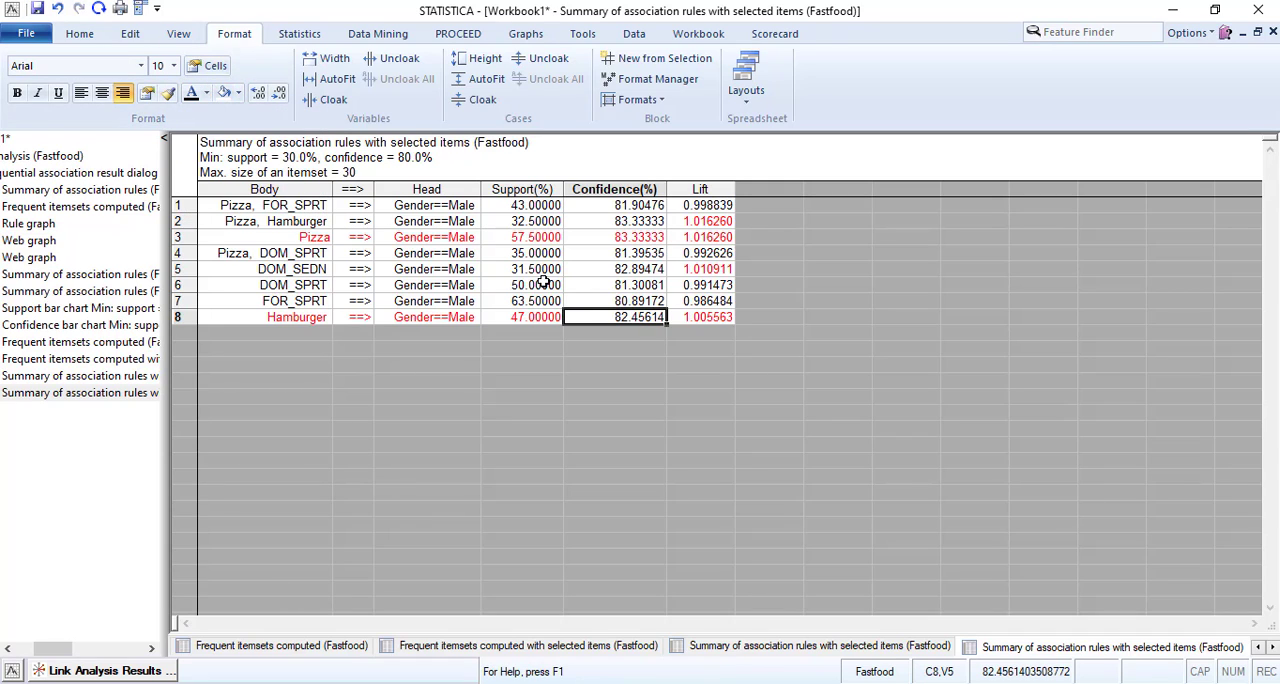
pyautogui.click(206, 93)
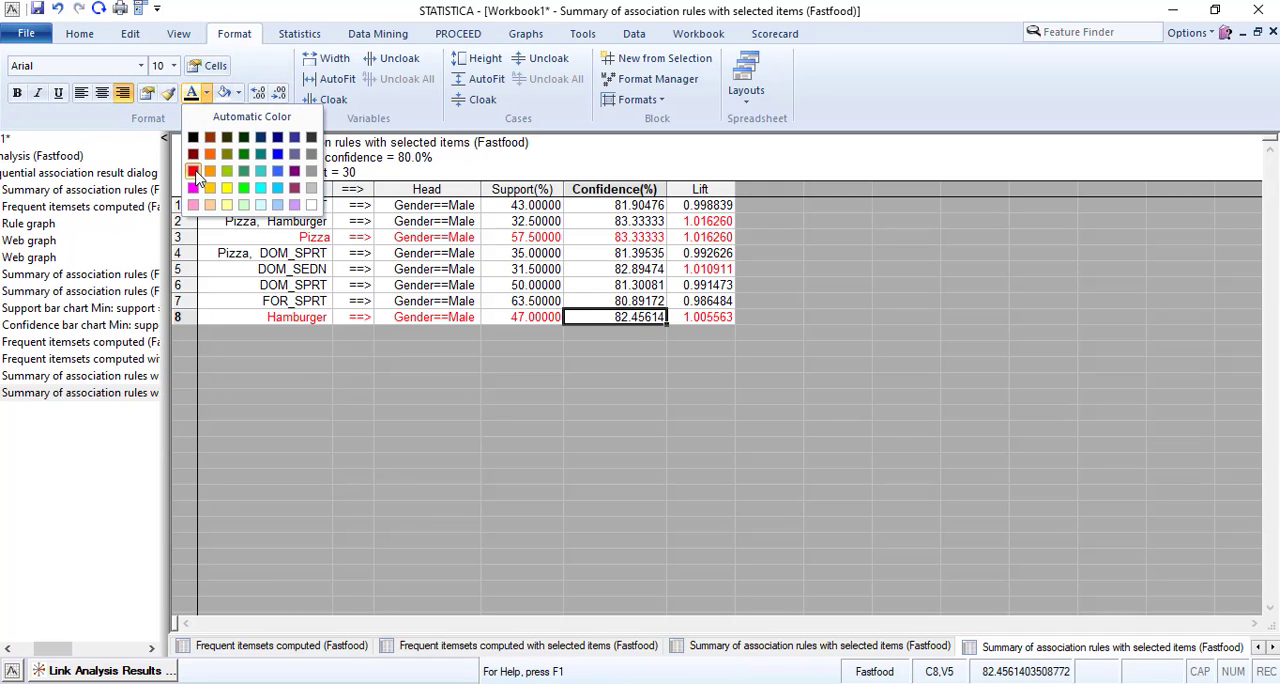
pyautogui.click(193, 172)
pyautogui.click(607, 270)
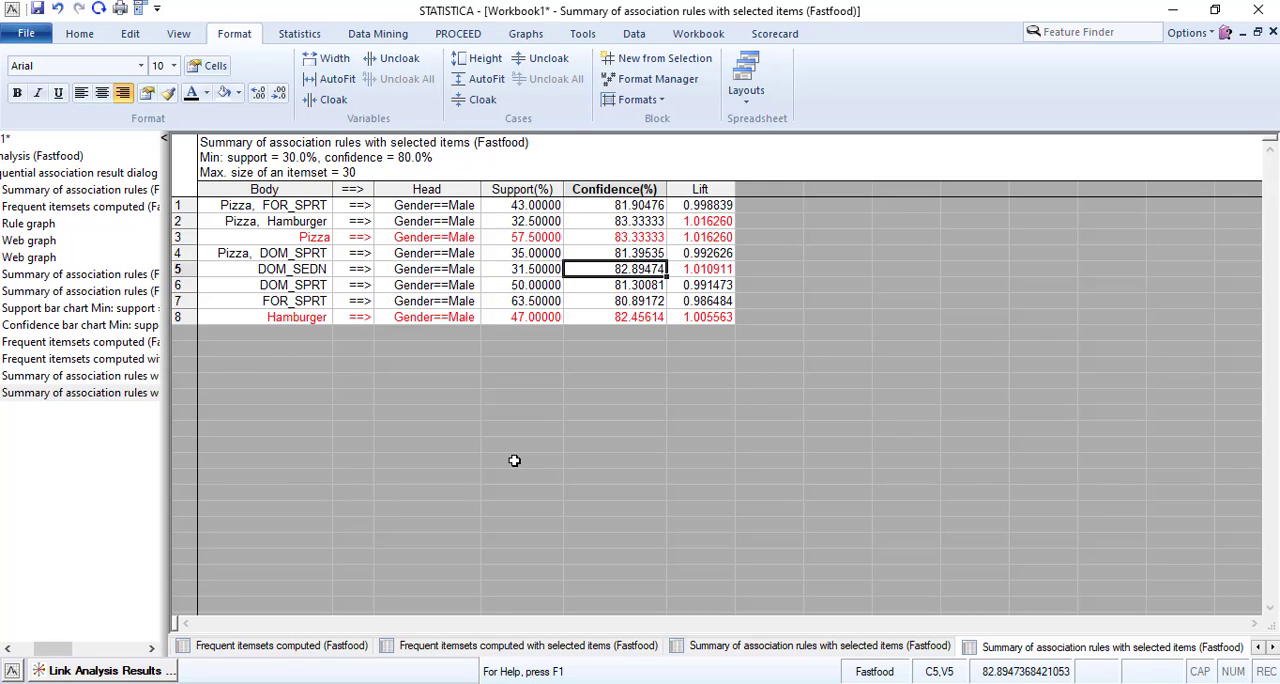
# Generate the rules only with selected items as bodies from the Link Analysis results and compare them with the previous highlighted summary.
pyautogui.click(108, 674)
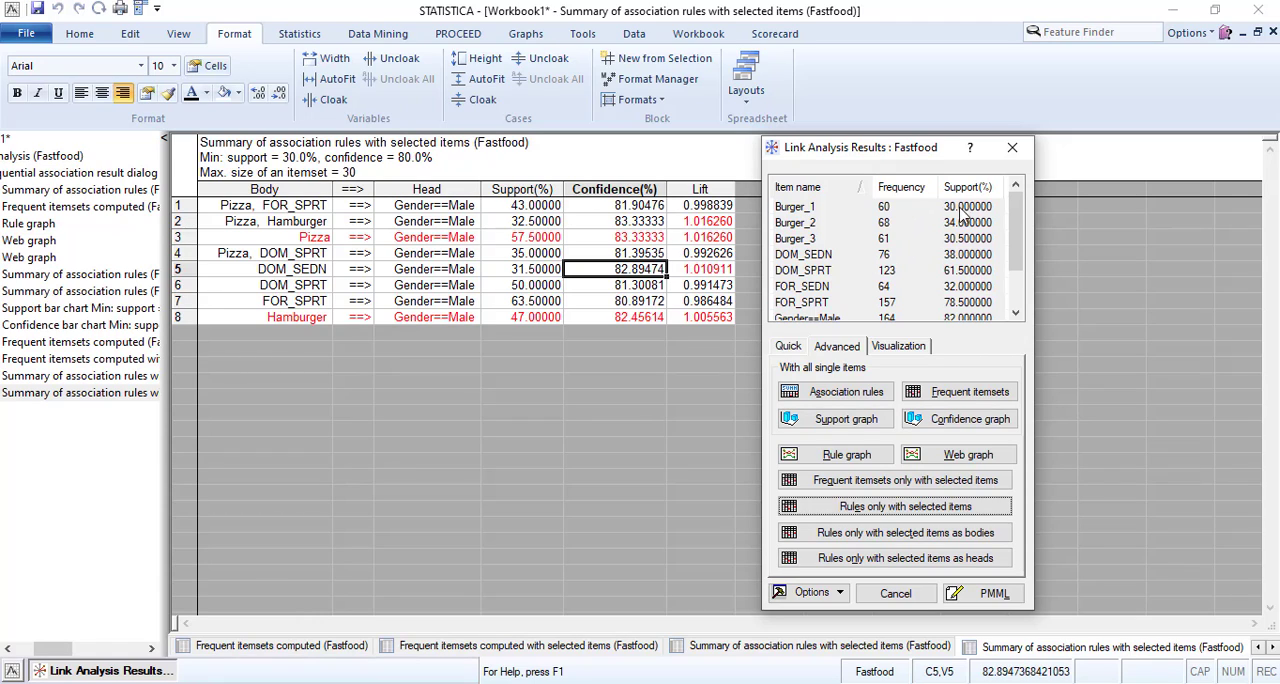
pyautogui.moveTo(1016, 230); pyautogui.dragTo(972, 260)
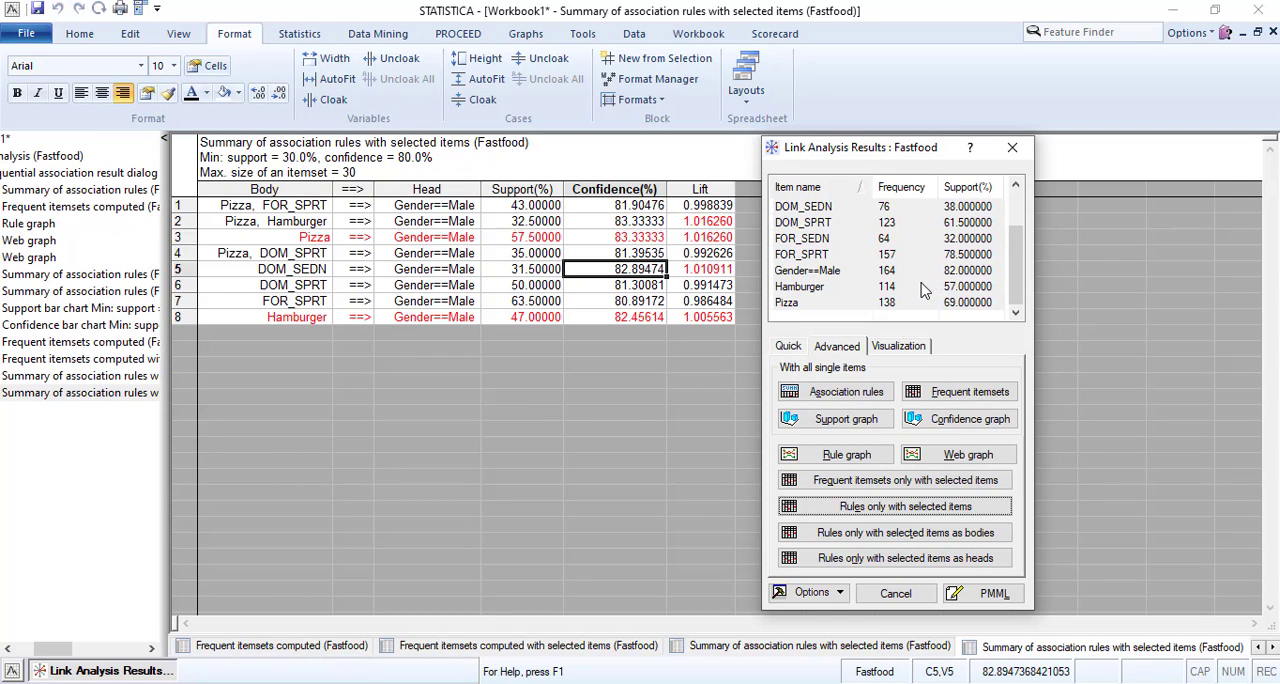
pyautogui.click(886, 352)
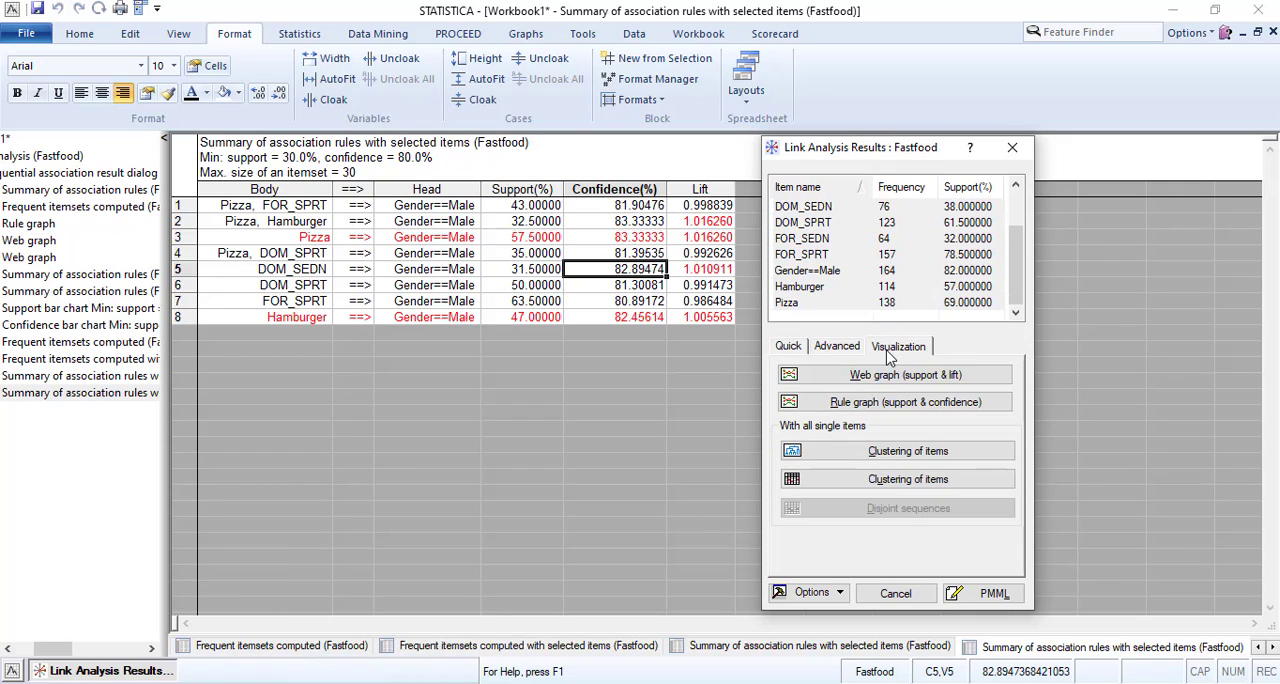
pyautogui.click(828, 352)
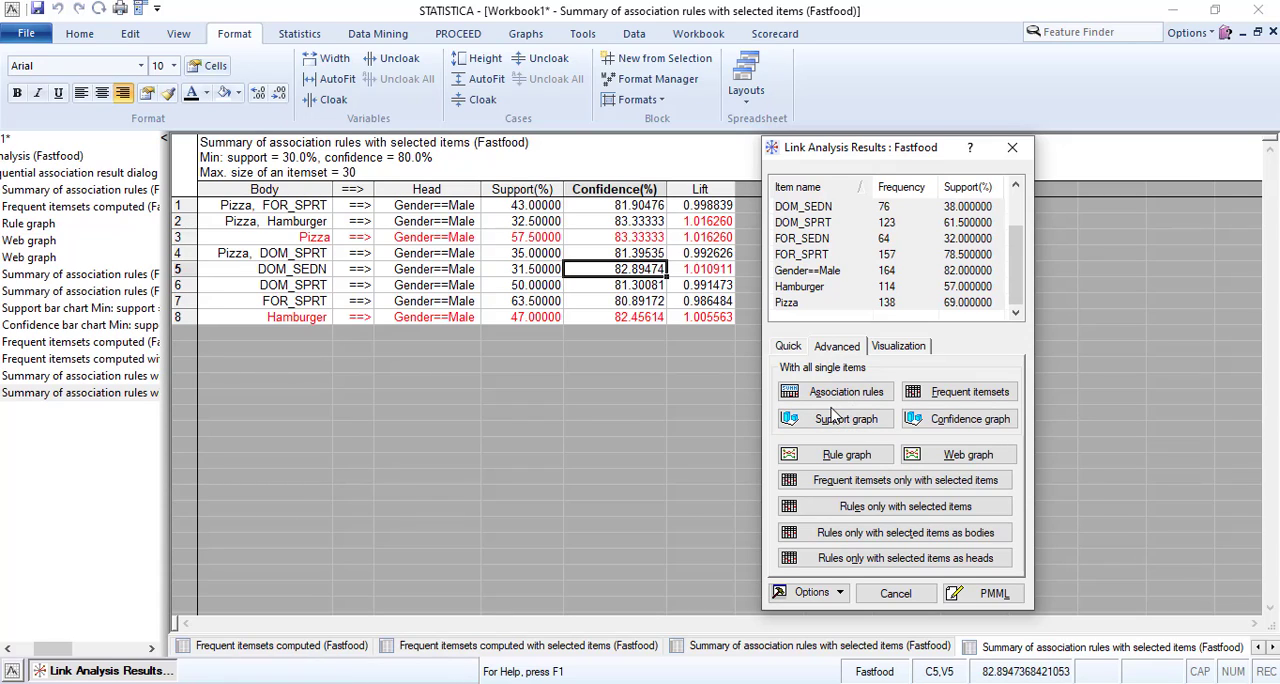
pyautogui.click(878, 533)
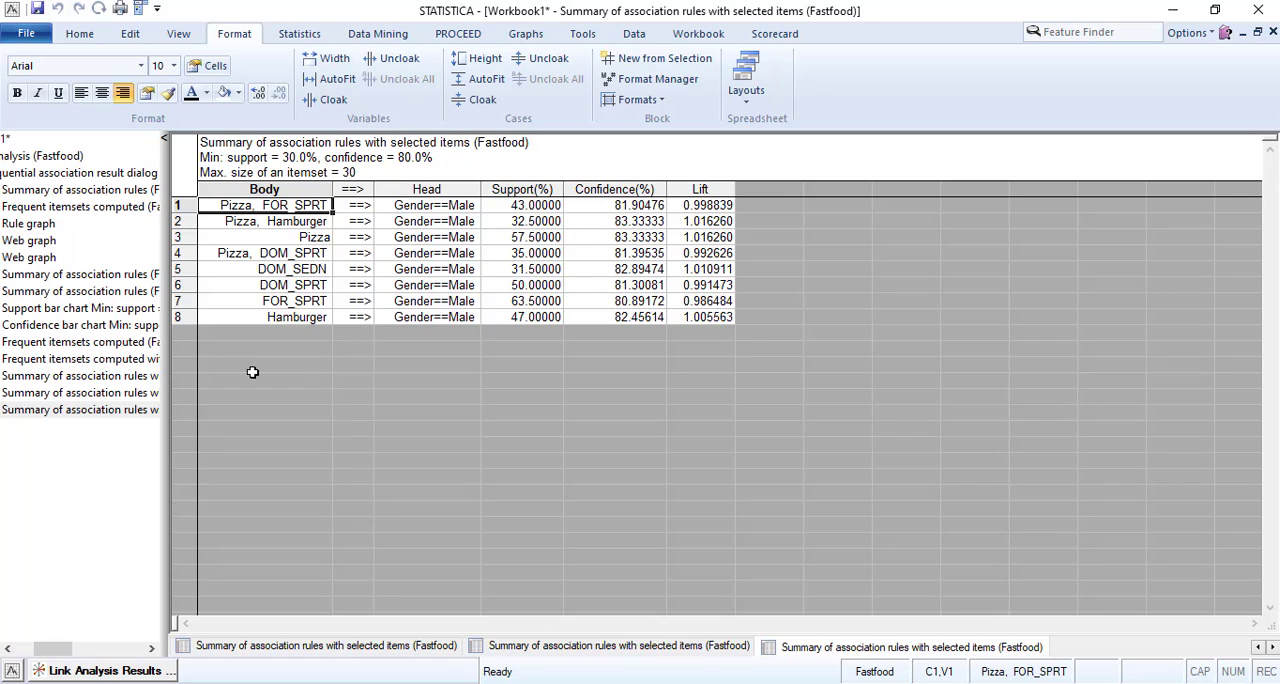
pyautogui.click(110, 397)
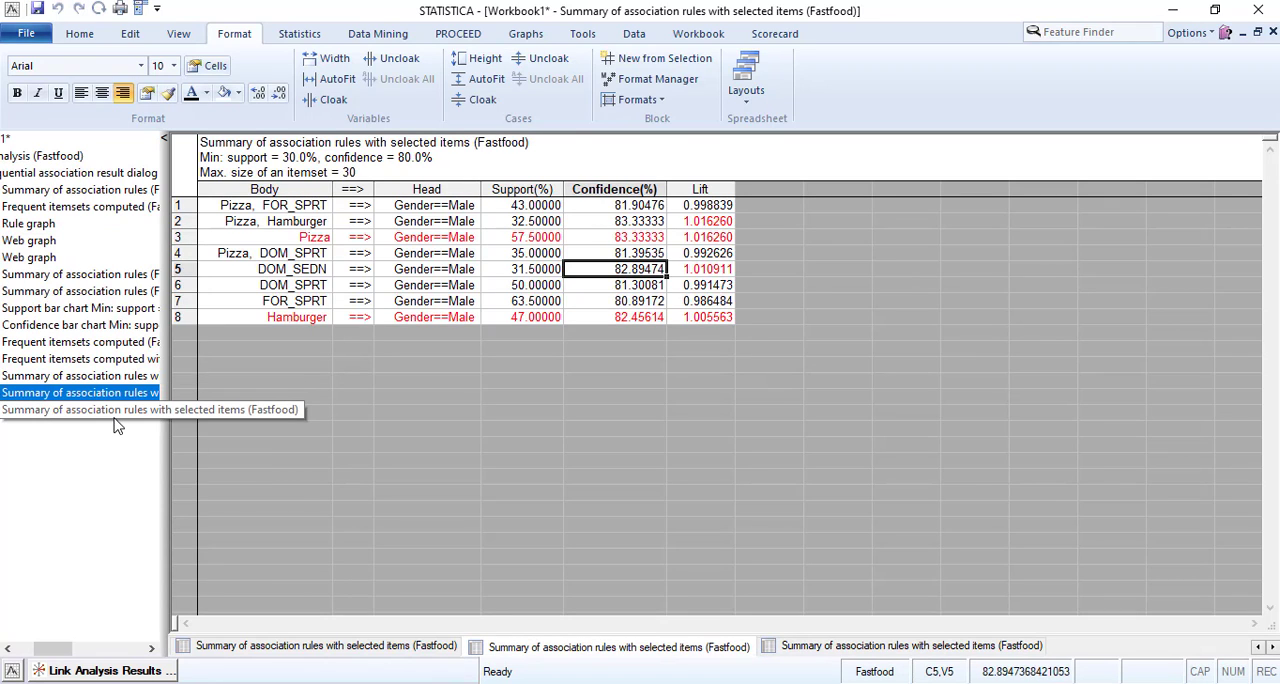
pyautogui.click(115, 410)
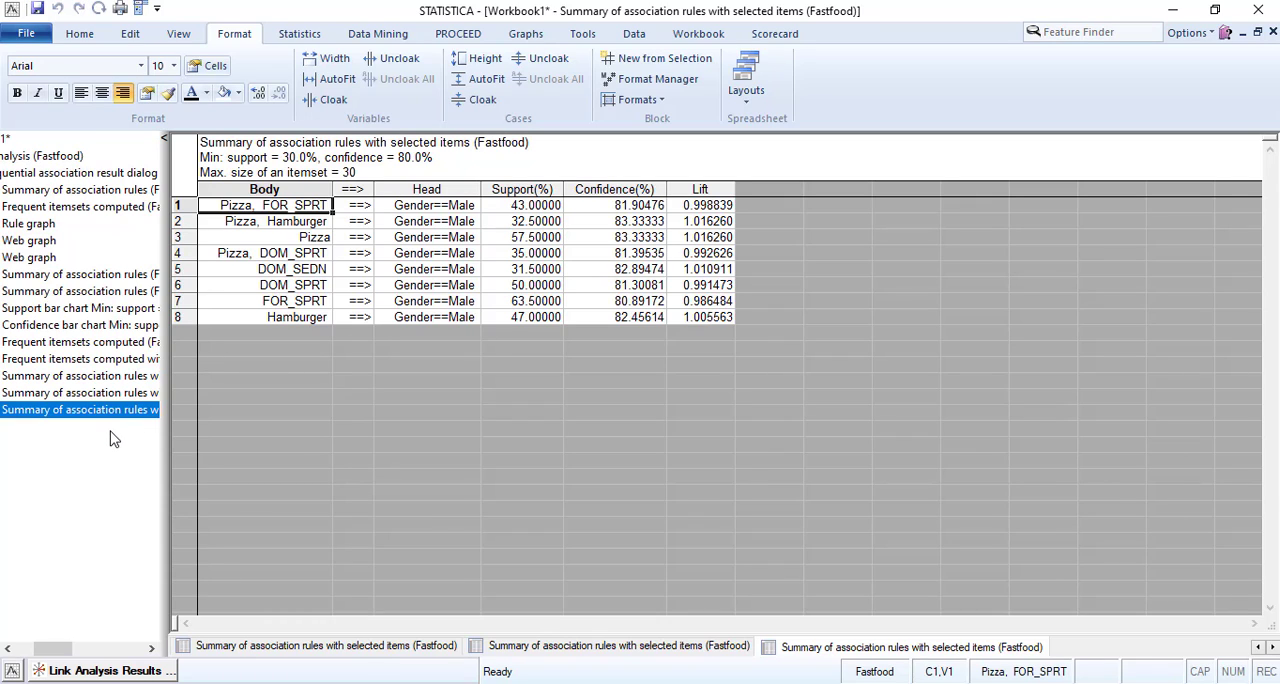
# Return to the Link Analysis setup, lower the minimum support to 10%, and rerun the analysis.
pyautogui.click(142, 676)
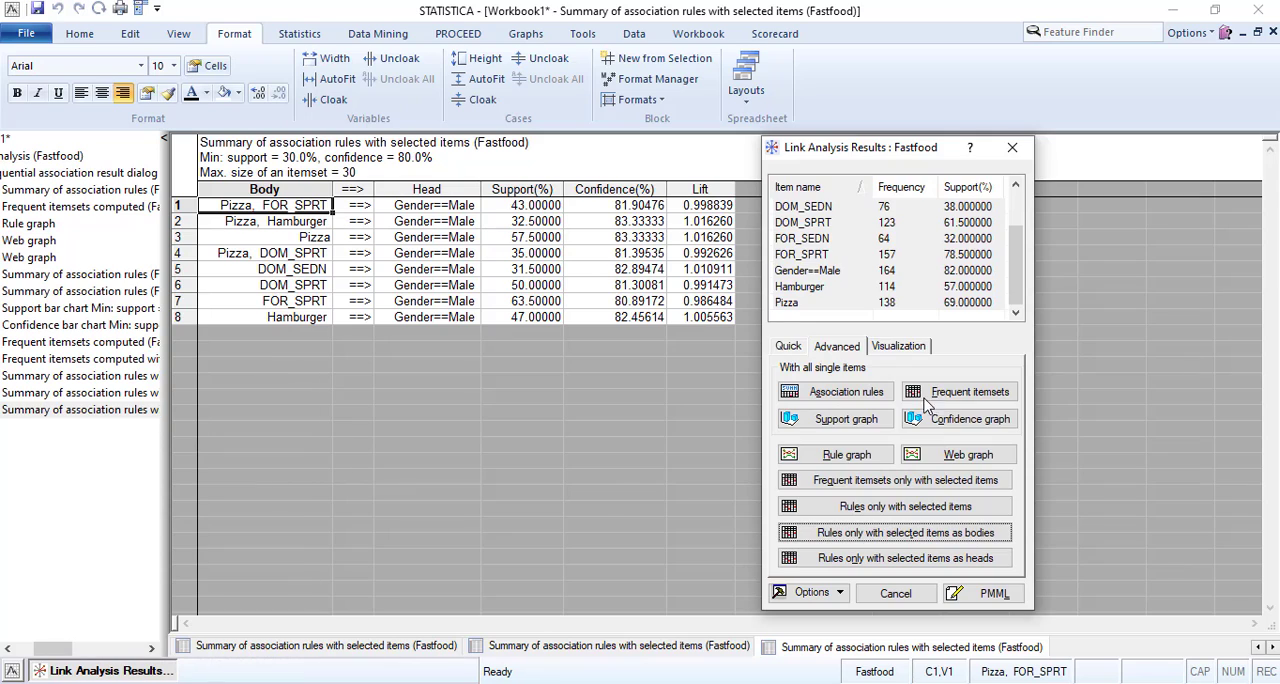
pyautogui.click(897, 592)
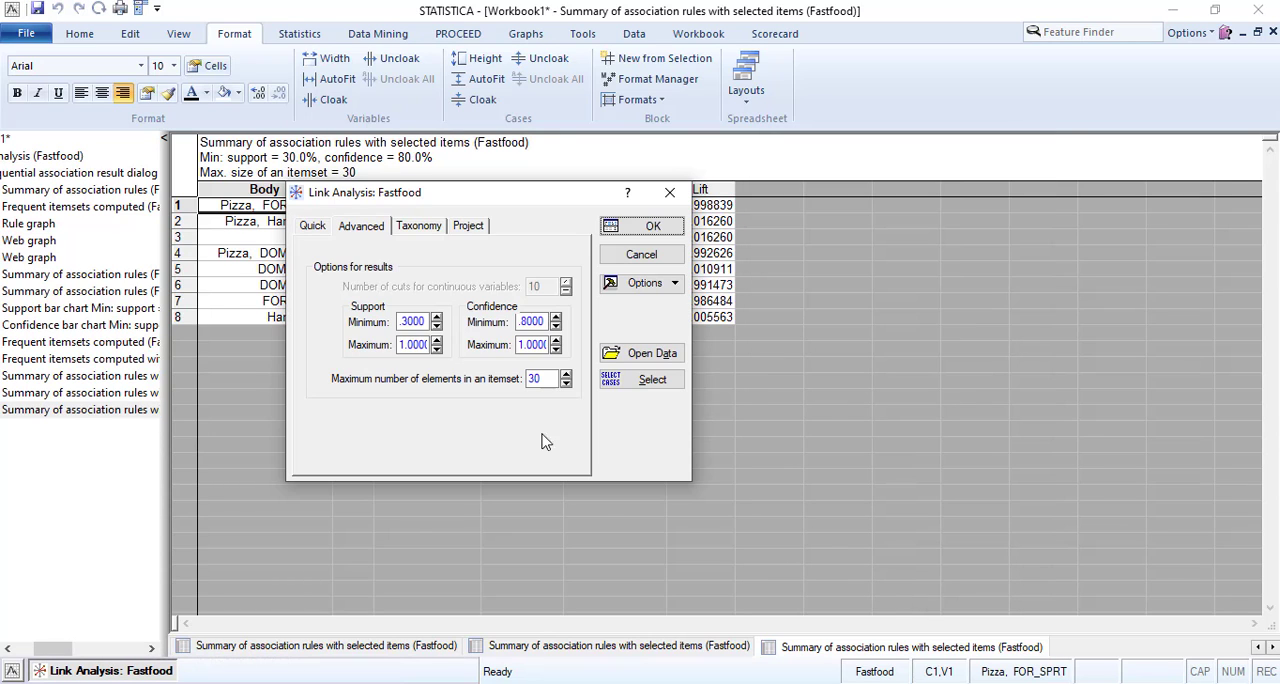
pyautogui.doubleClick(414, 320)
pyautogui.write('1')
pyautogui.click(653, 228)
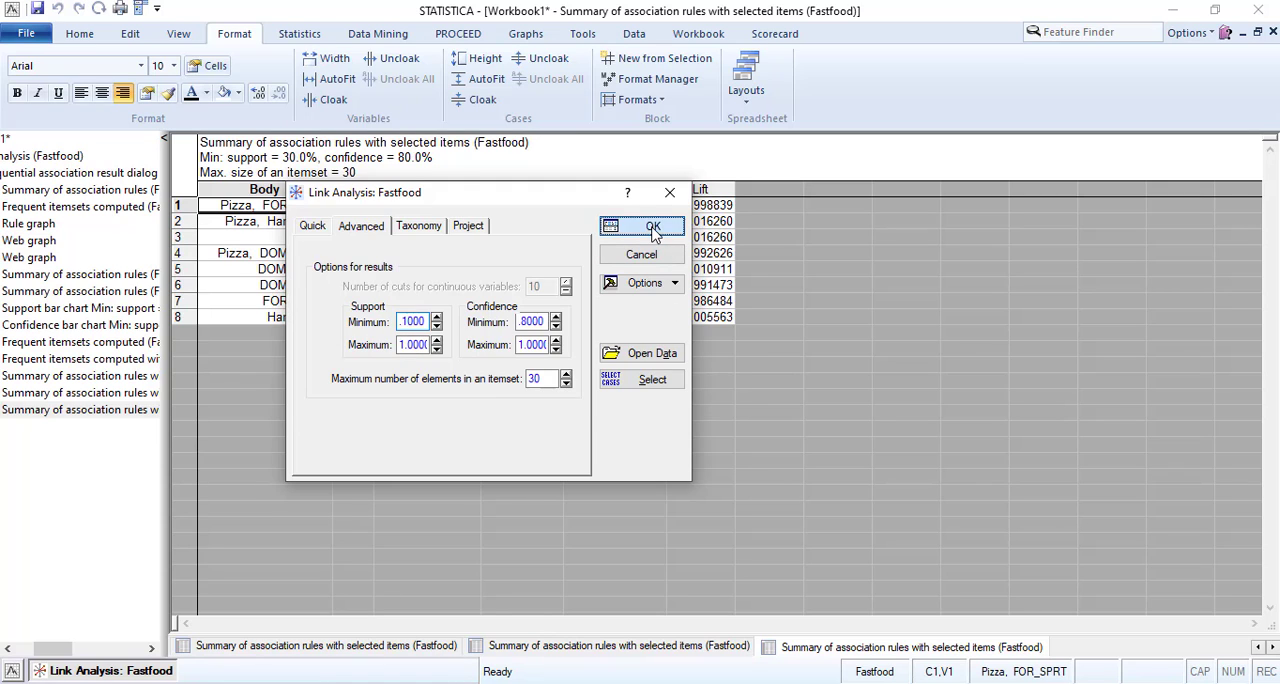
pyautogui.click(563, 378)
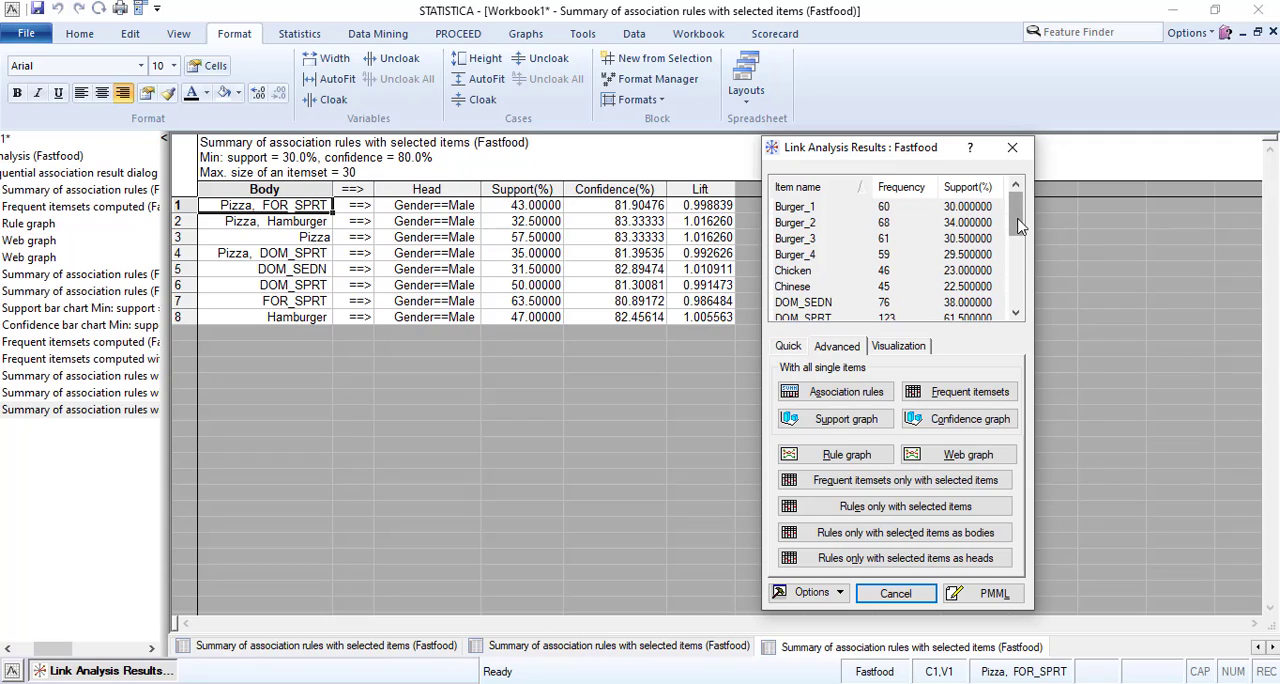
# Select the Gender==Female item in the new results and generate the summary of association rules.
pyautogui.moveTo(1015, 214); pyautogui.dragTo(1015, 284)
pyautogui.scroll(1, 835, 285)
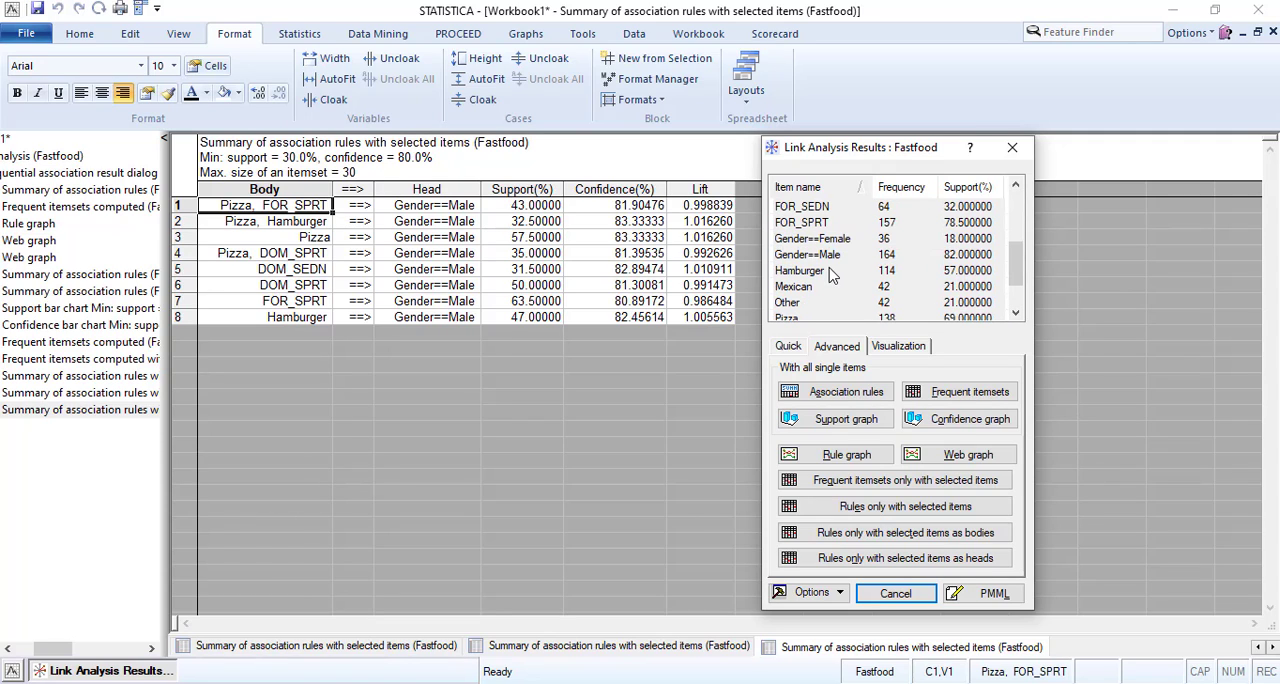
pyautogui.click(873, 240)
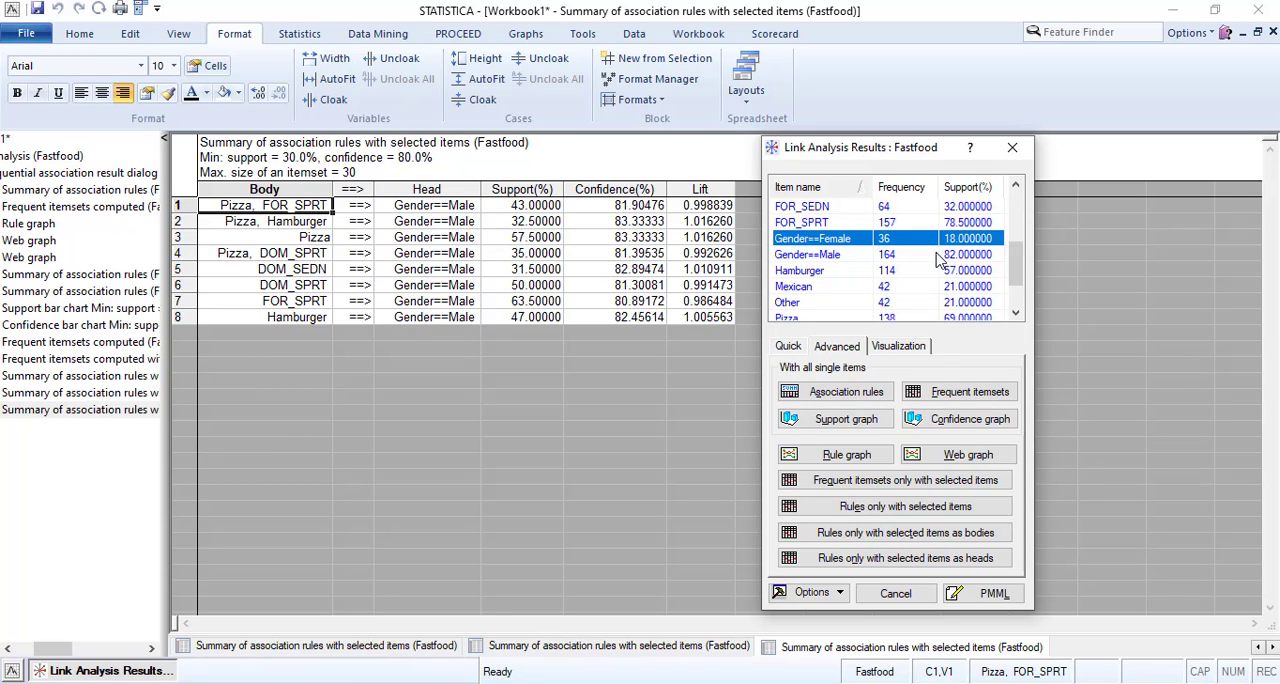
pyautogui.click(818, 393)
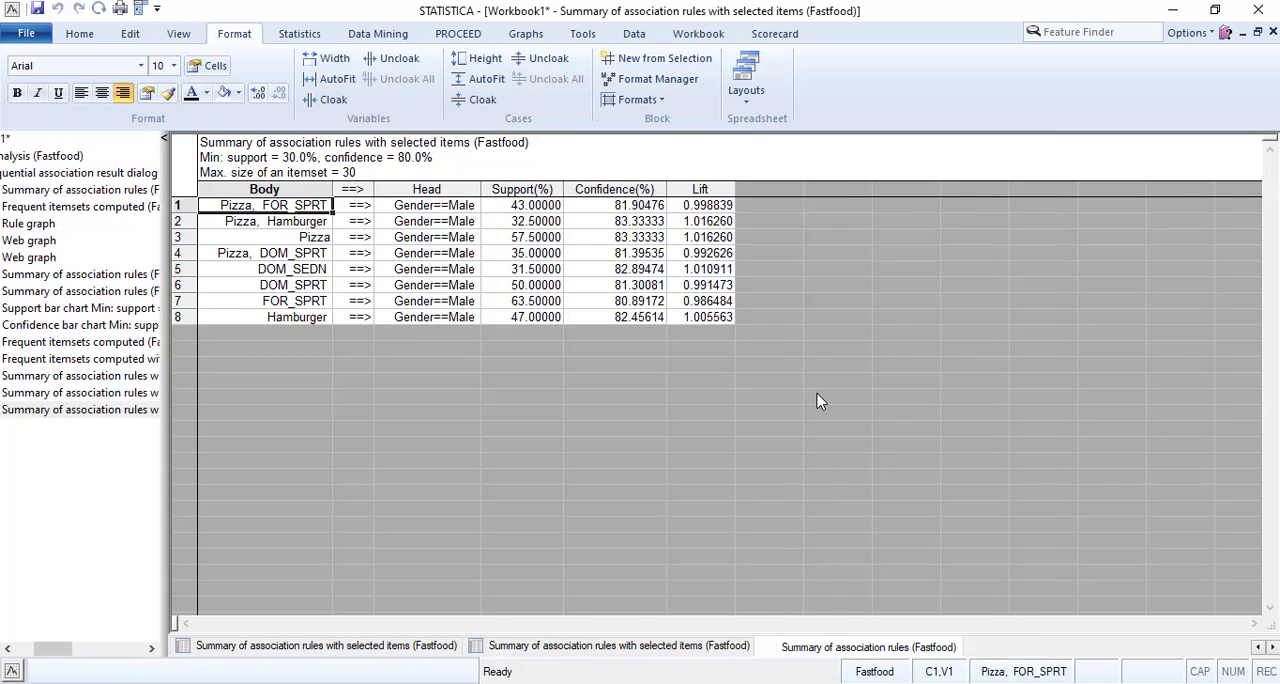
# Examine the full list of association rules at 10% minimum support, including their bodies, heads, support, confidence and lift.
pyautogui.scroll(-11, 803, 348)
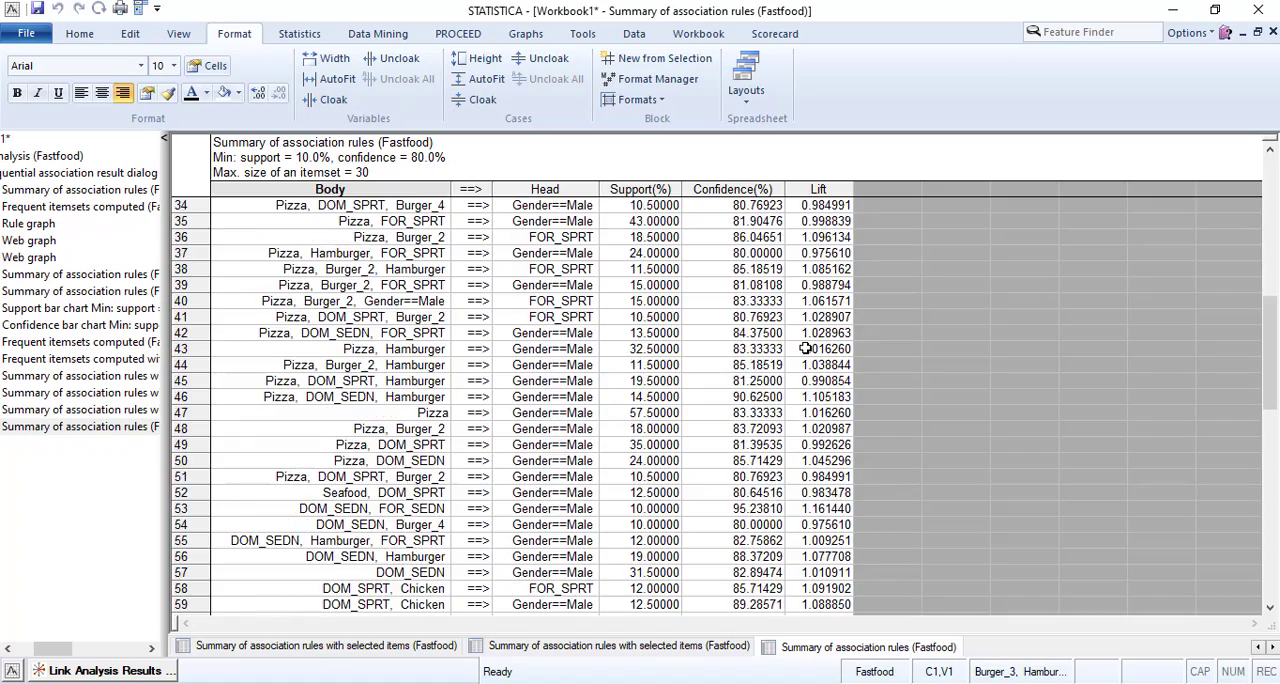
pyautogui.scroll(-13, 803, 348)
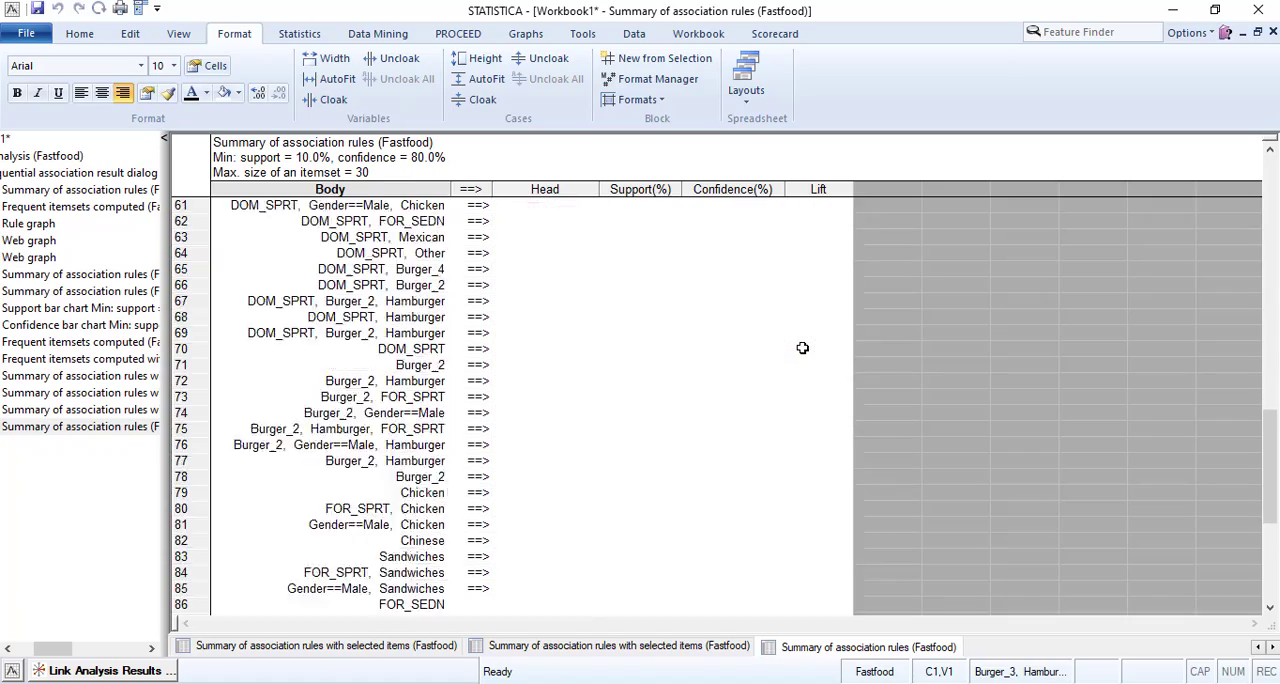
pyautogui.scroll(-4, 803, 348)
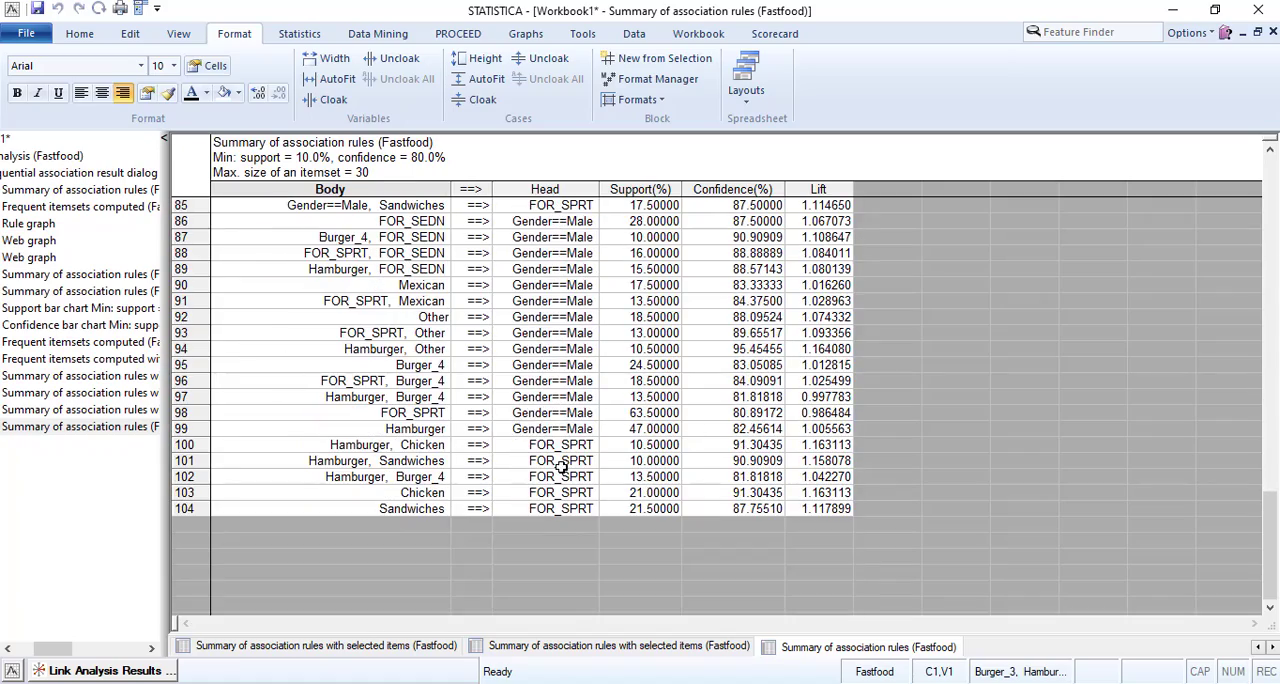
pyautogui.scroll(6, 561, 463)
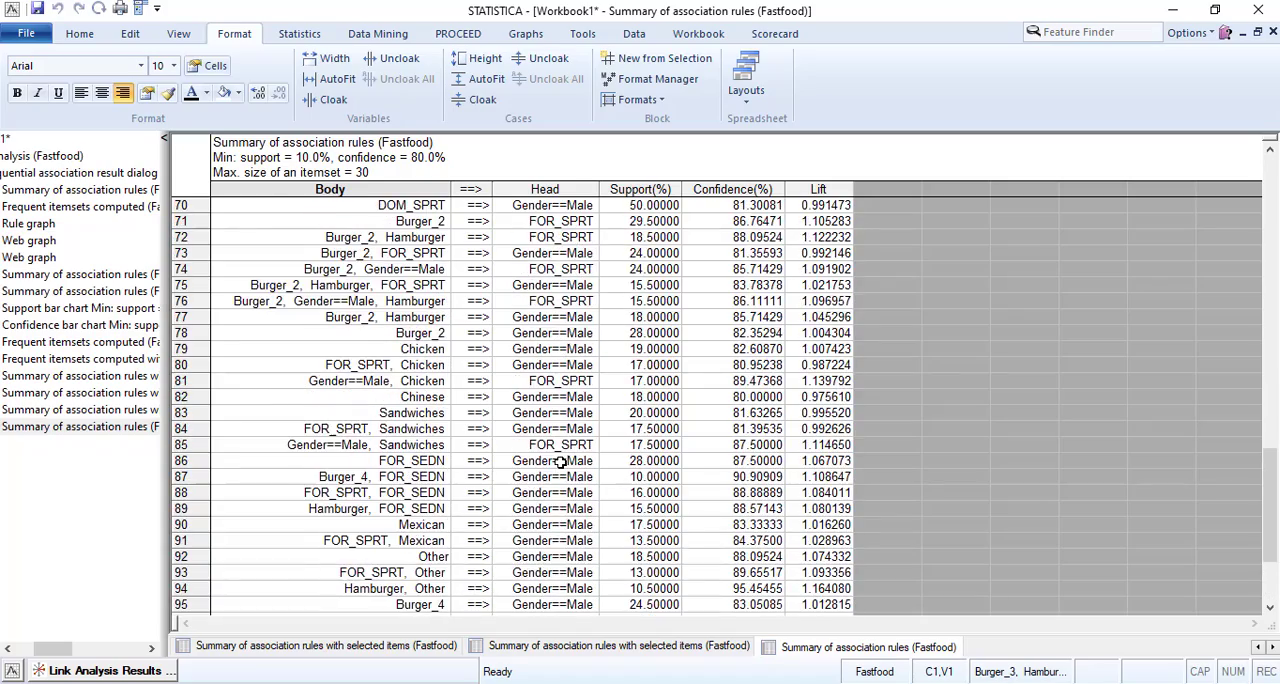
pyautogui.scroll(6, 561, 460)
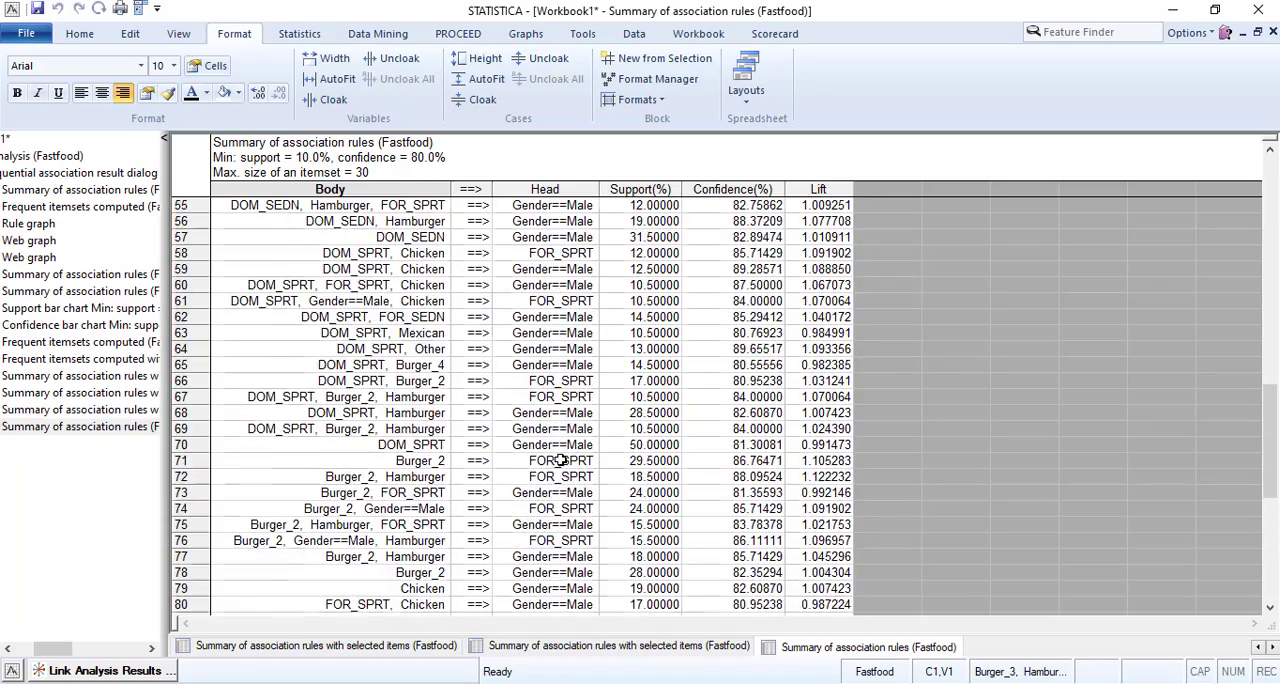
pyautogui.scroll(10, 561, 460)
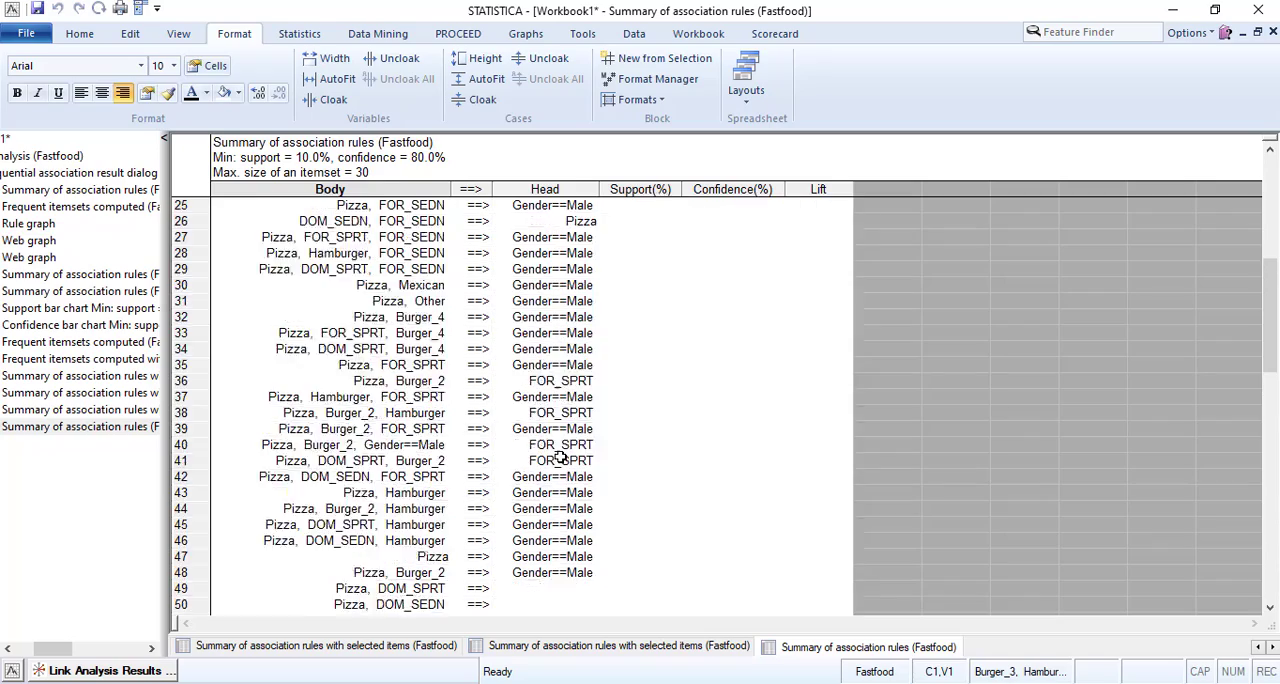
pyautogui.scroll(3, 561, 457)
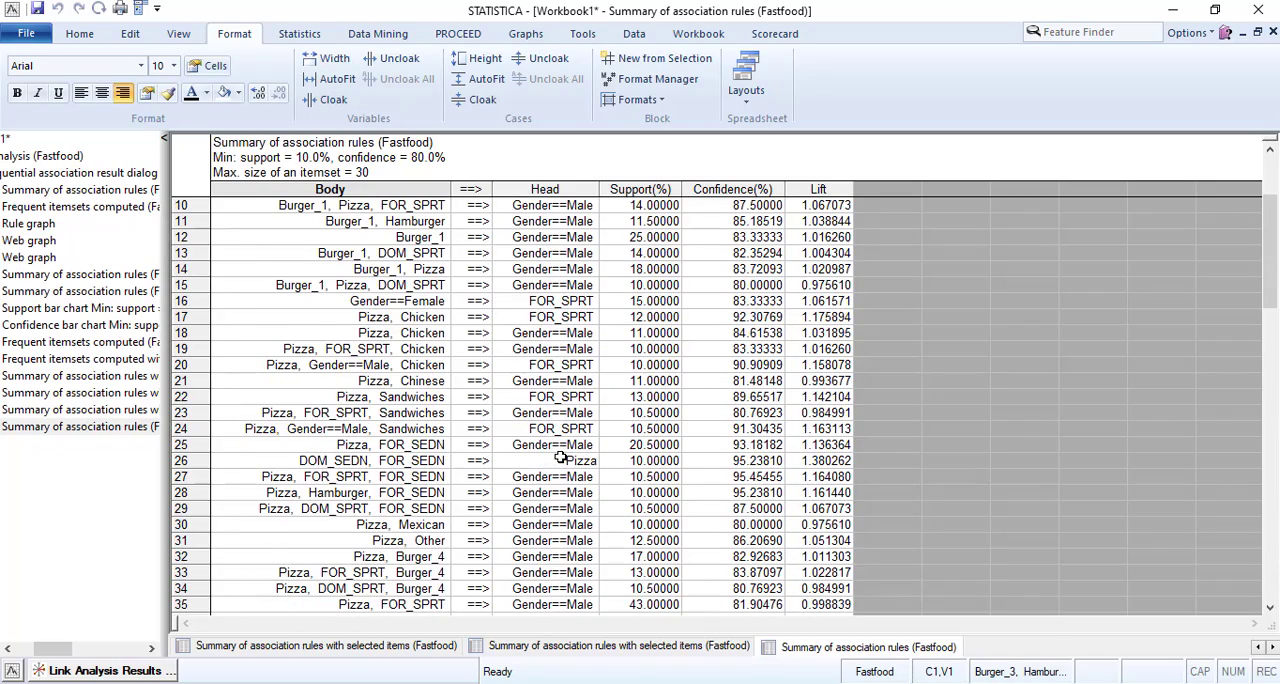
pyautogui.scroll(3, 561, 457)
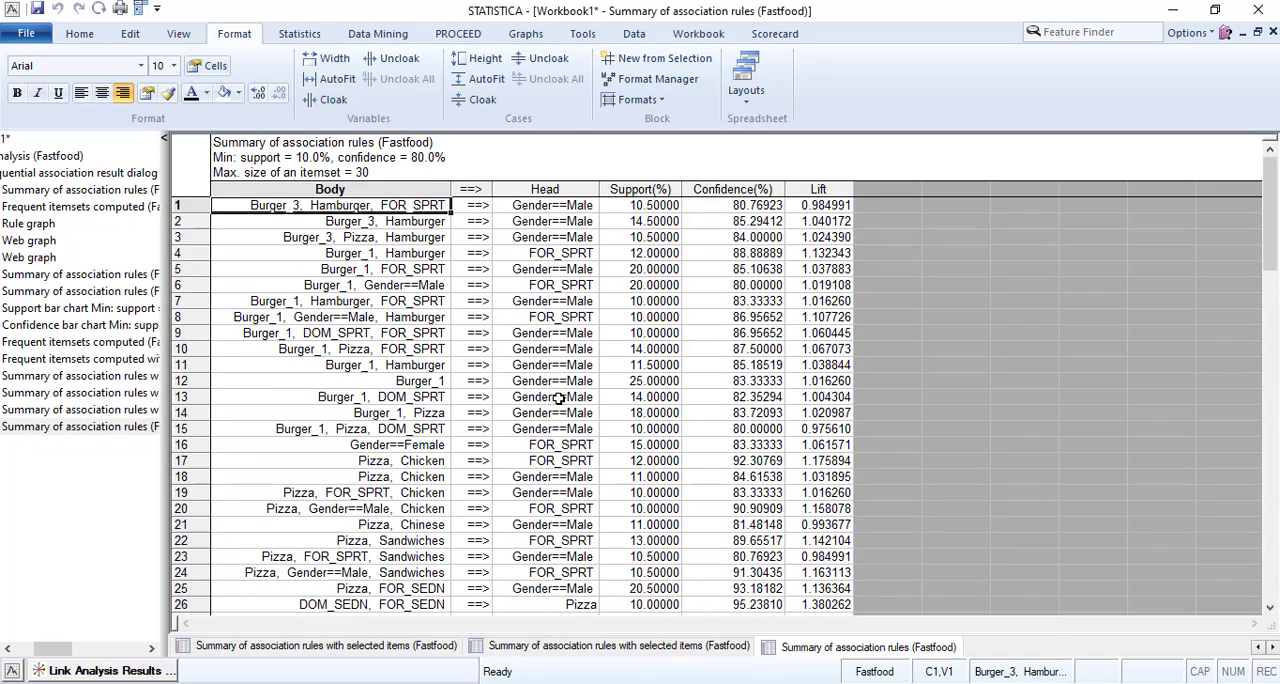
pyautogui.scroll(-12, 559, 398)
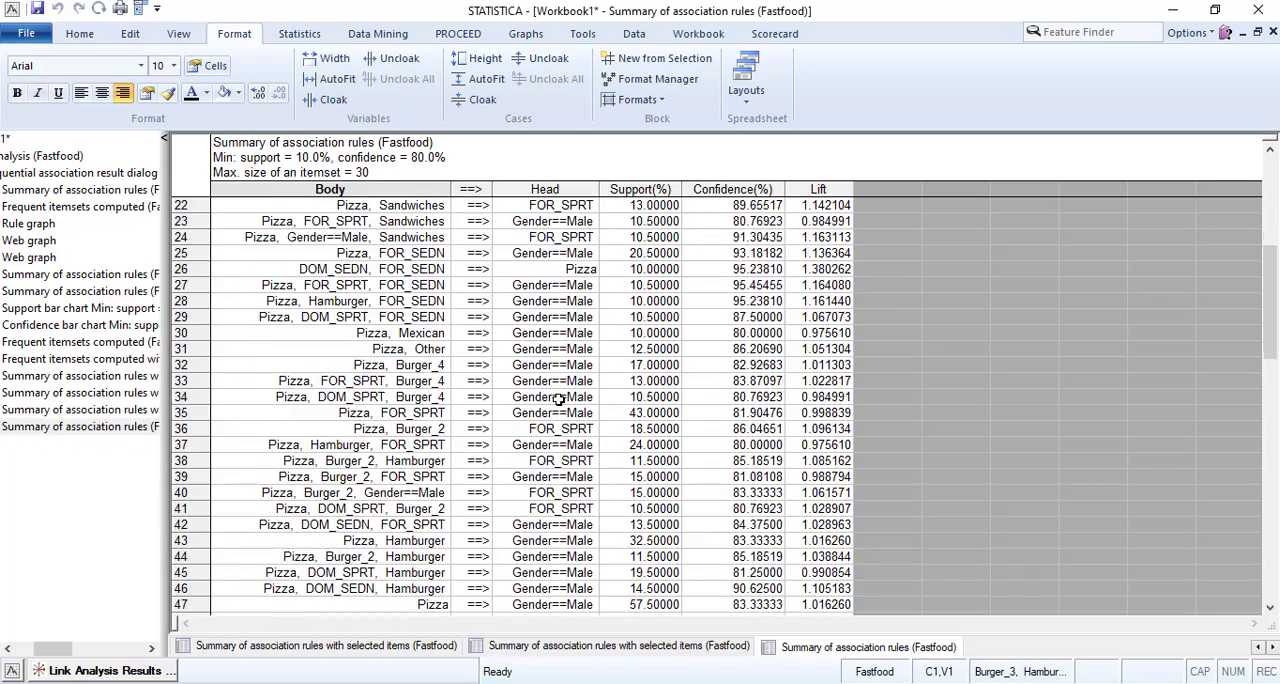
pyautogui.scroll(-8, 559, 400)
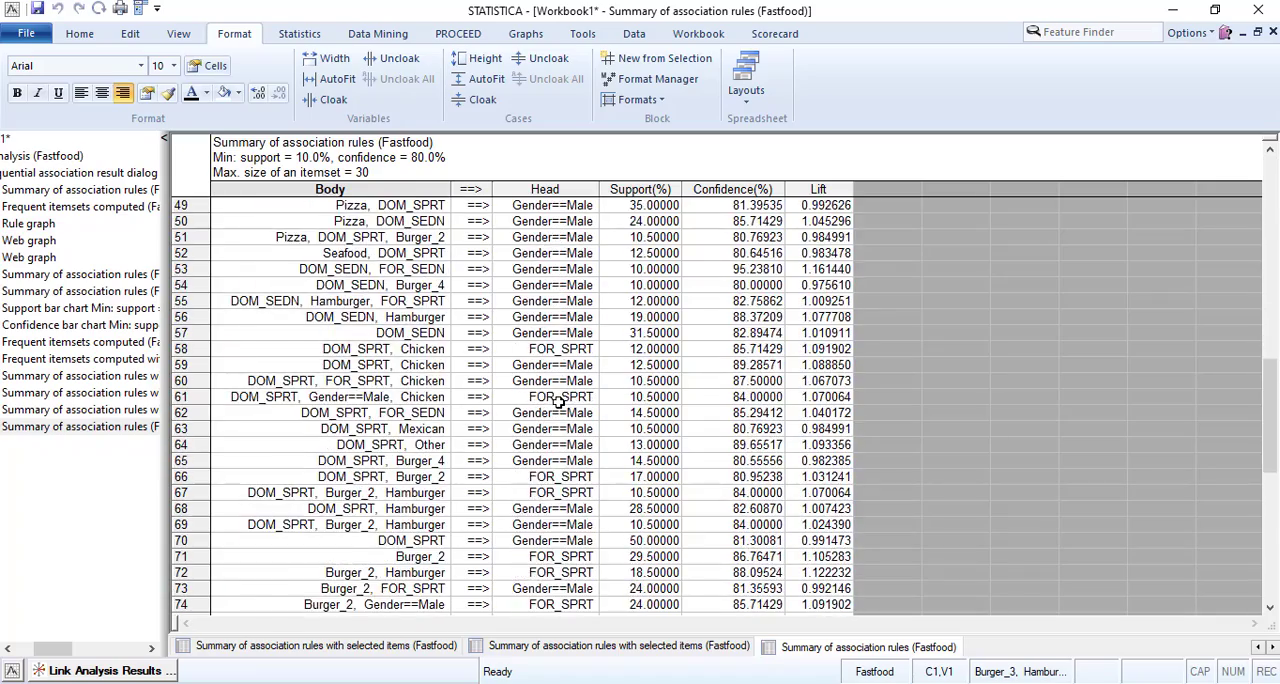
pyautogui.scroll(-10, 559, 400)
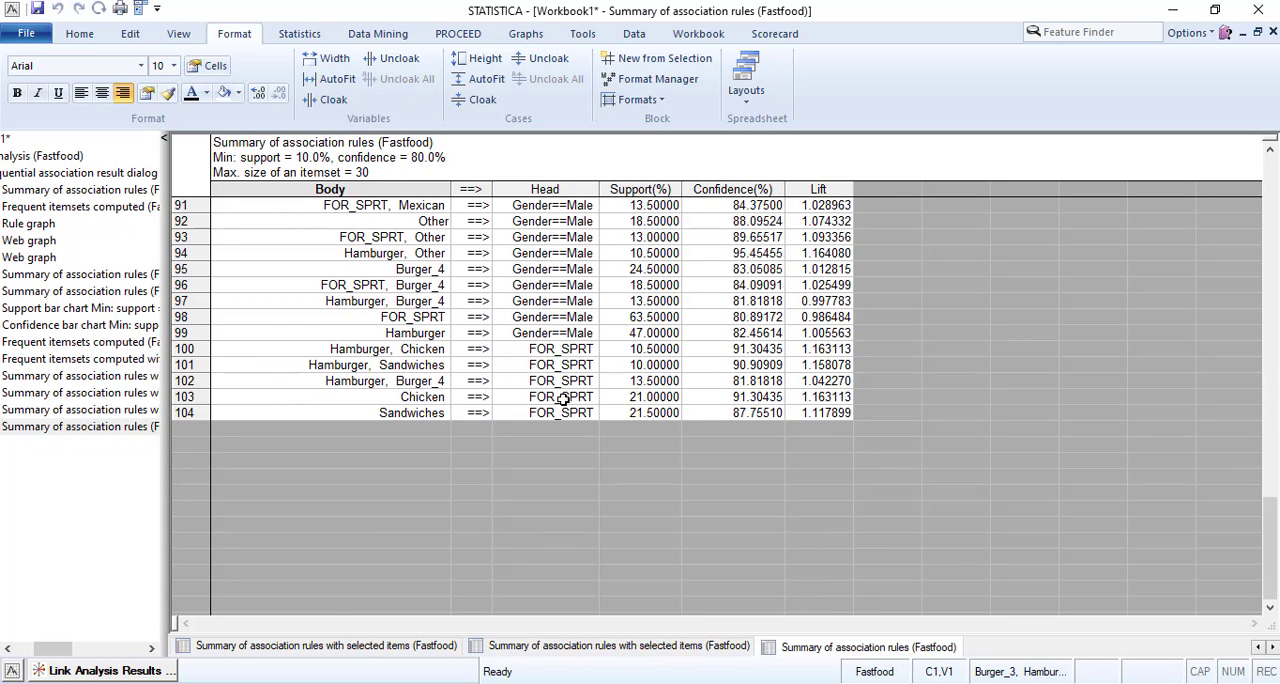
pyautogui.scroll(20, 562, 397)
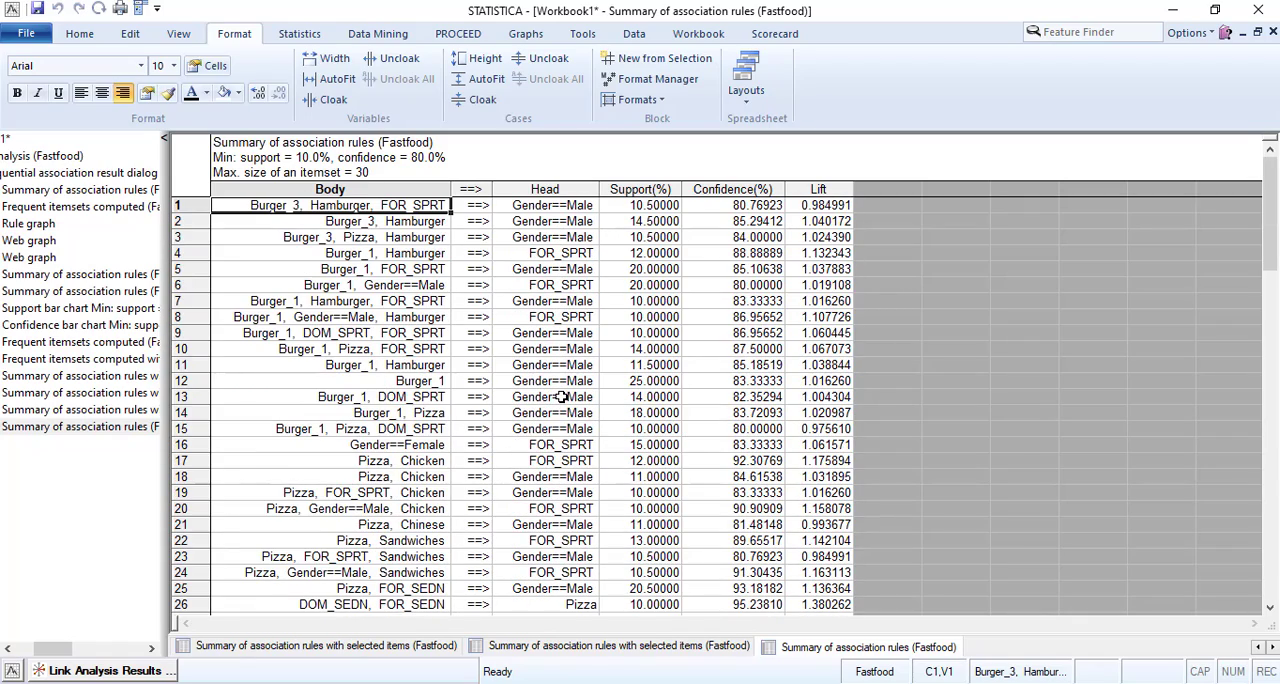
# Generate the frequent itemsets table at 10% minimum support from the Link Analysis results and review its itemsets.
pyautogui.click(145, 671)
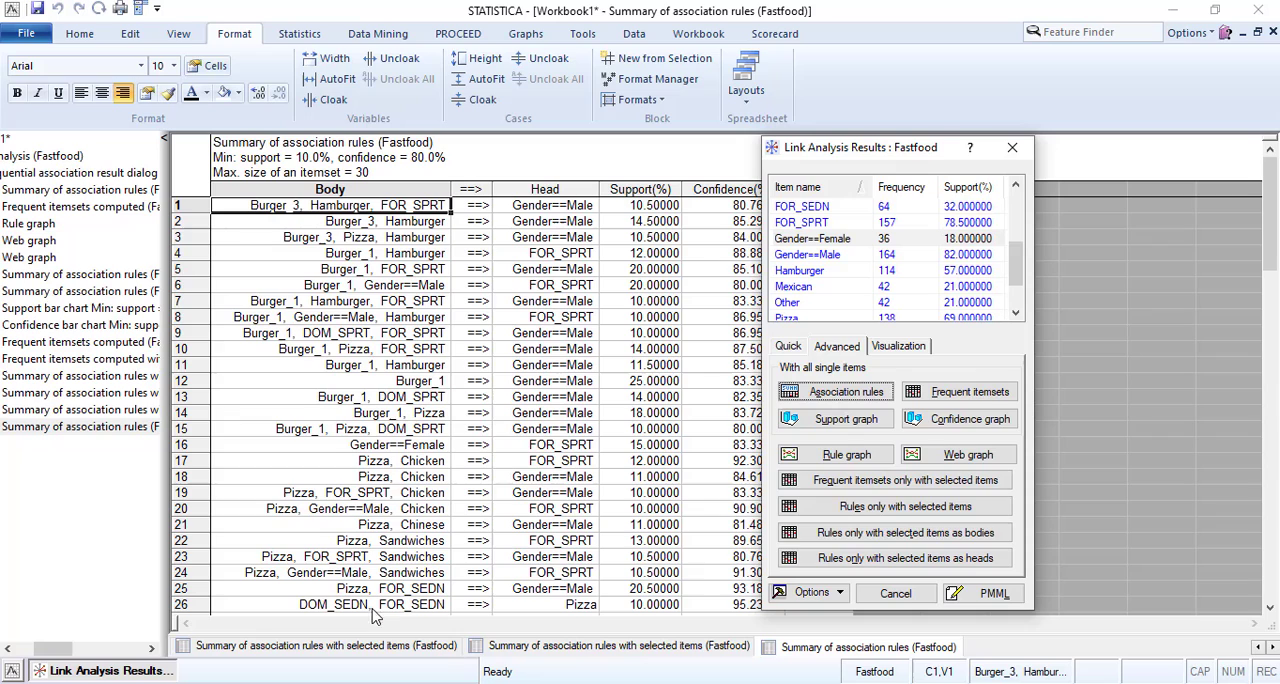
pyautogui.click(992, 394)
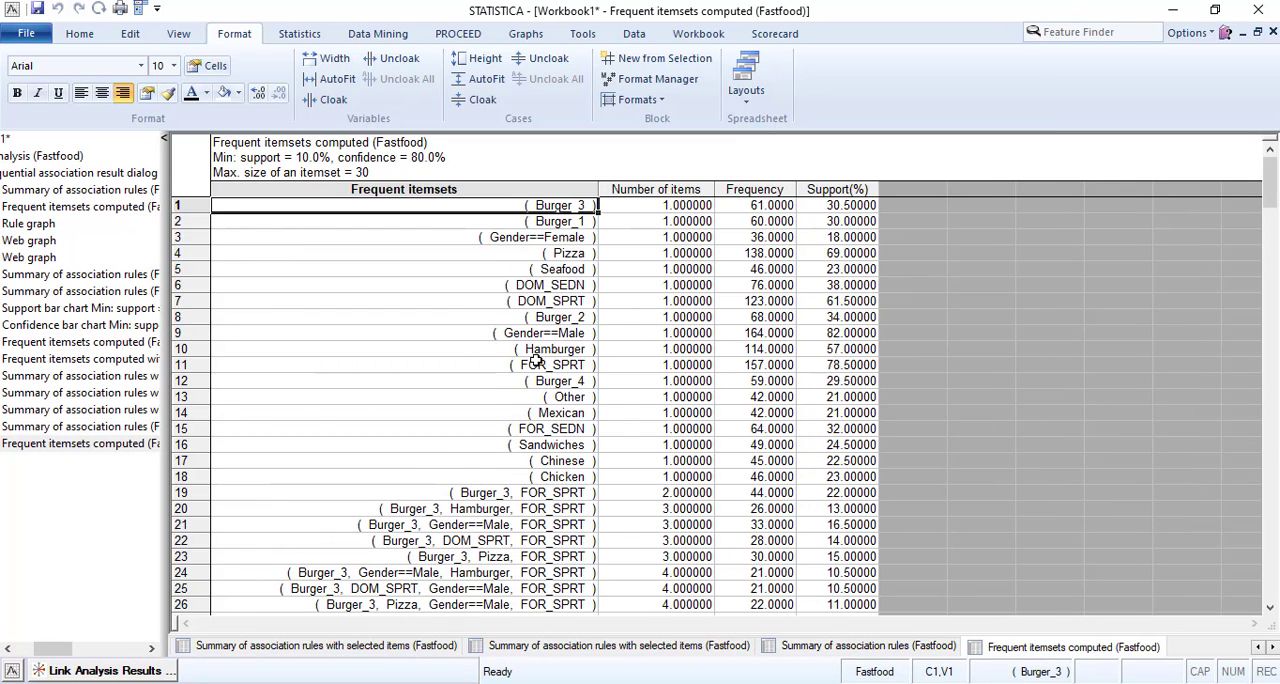
pyautogui.scroll(-10, 530, 364)
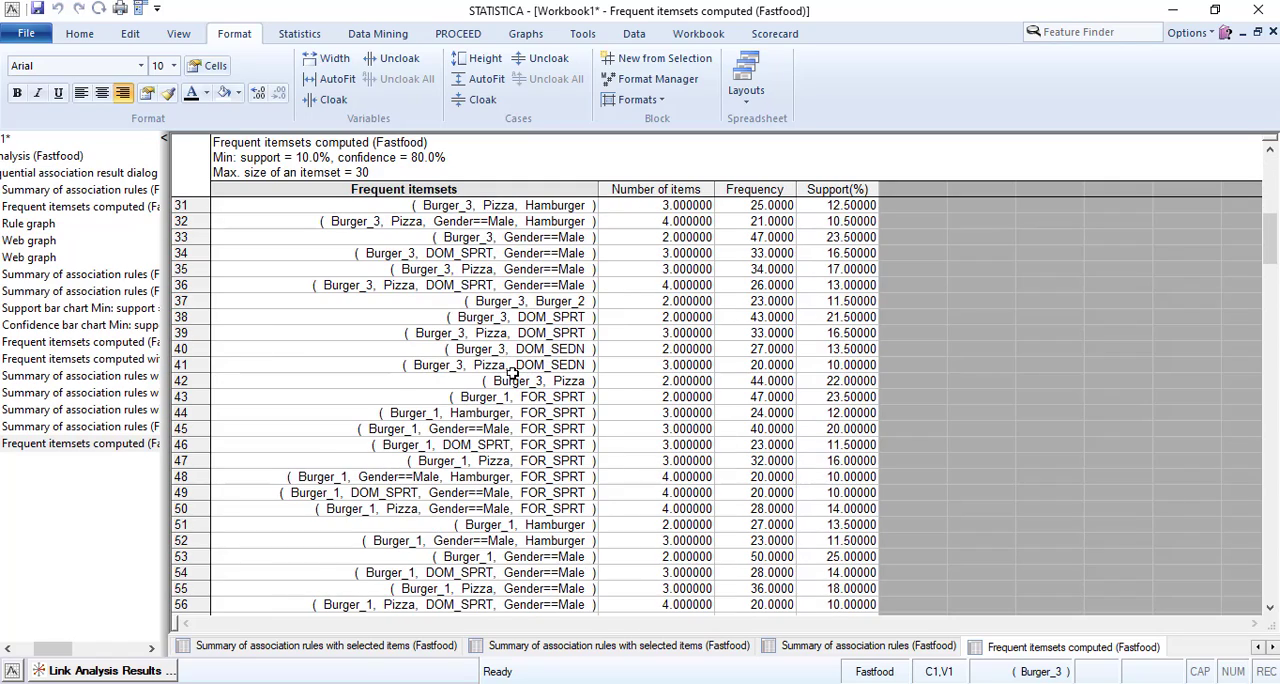
pyautogui.scroll(6, 512, 372)
# Generate the association rules summary at 10% minimum support and 50% confidence, and sort it numerically by Lift in descending order.
pyautogui.click(138, 672)
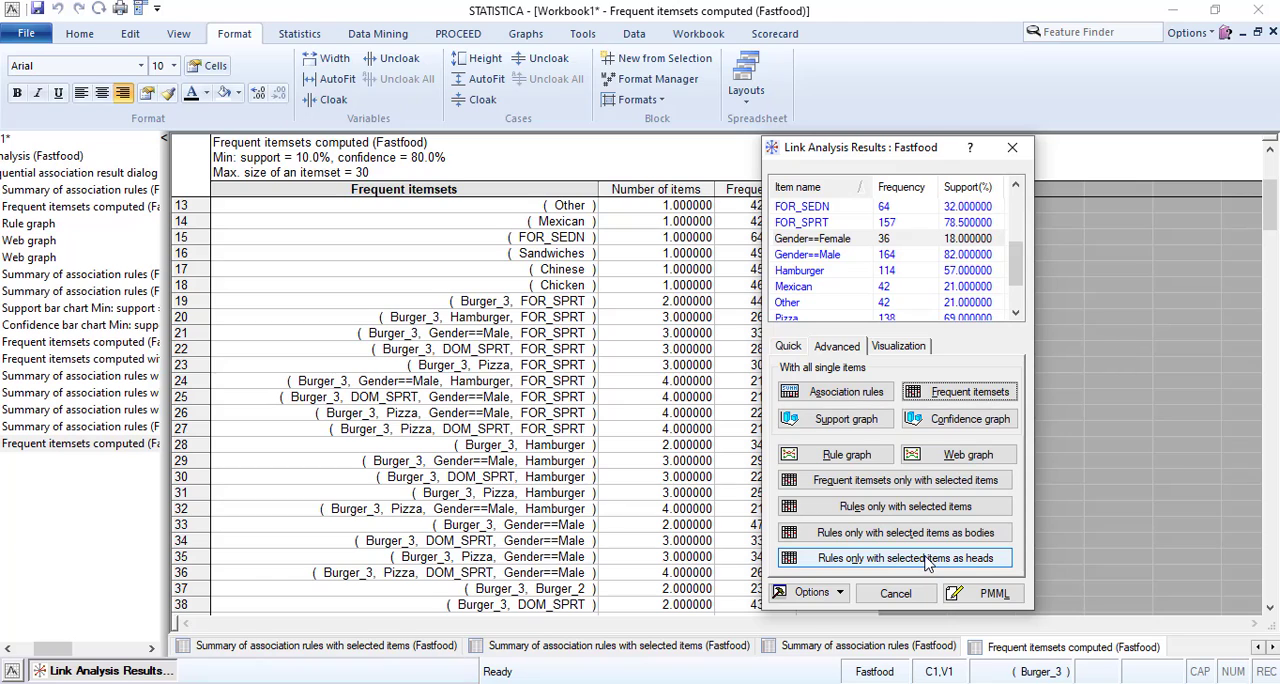
pyautogui.click(925, 562)
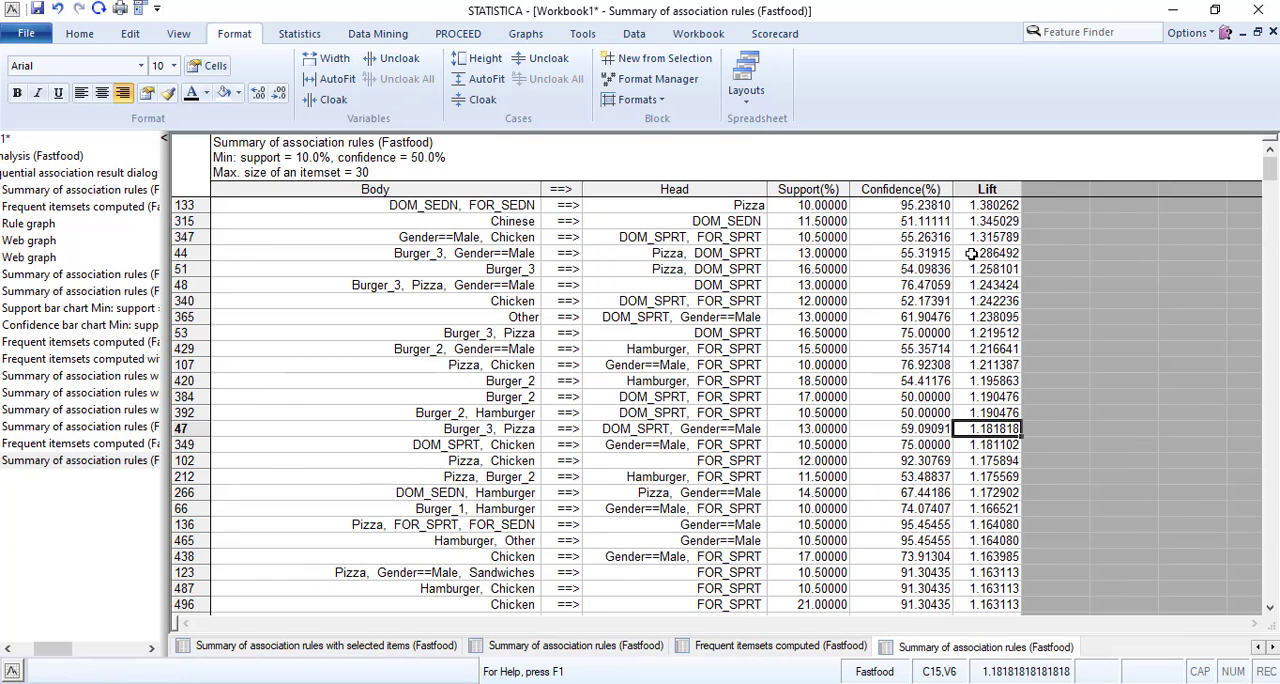
pyautogui.doubleClick(983, 190)
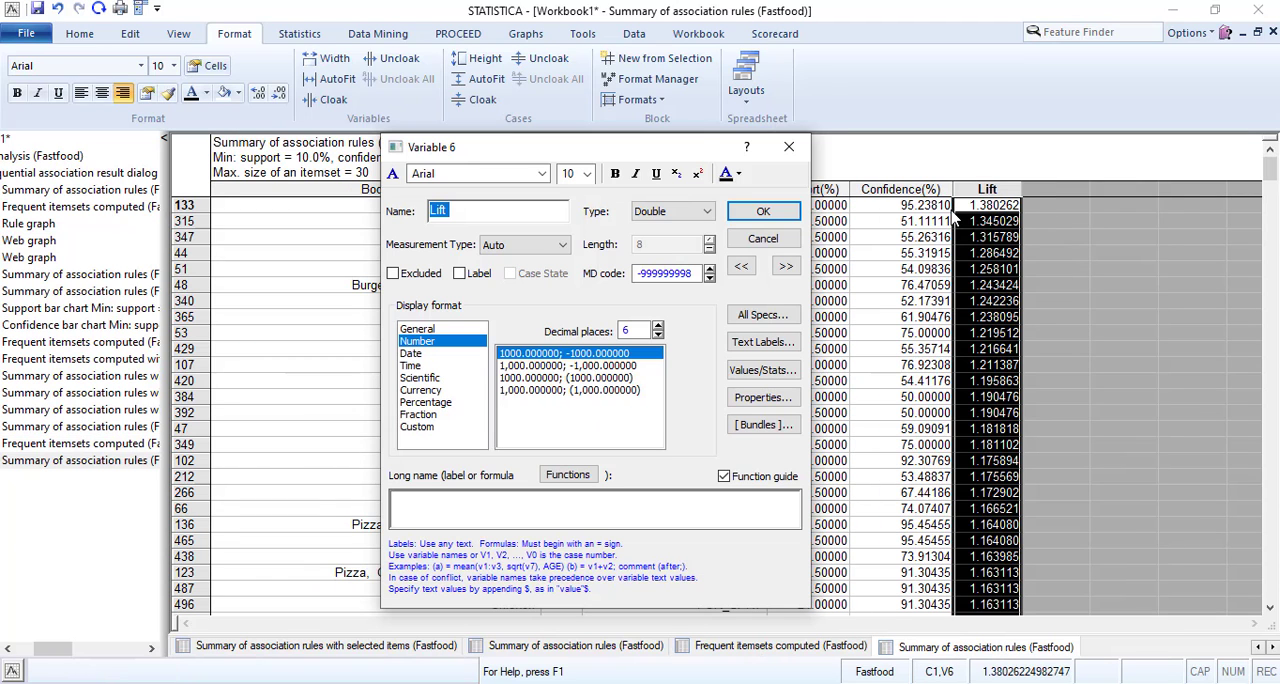
pyautogui.click(763, 238)
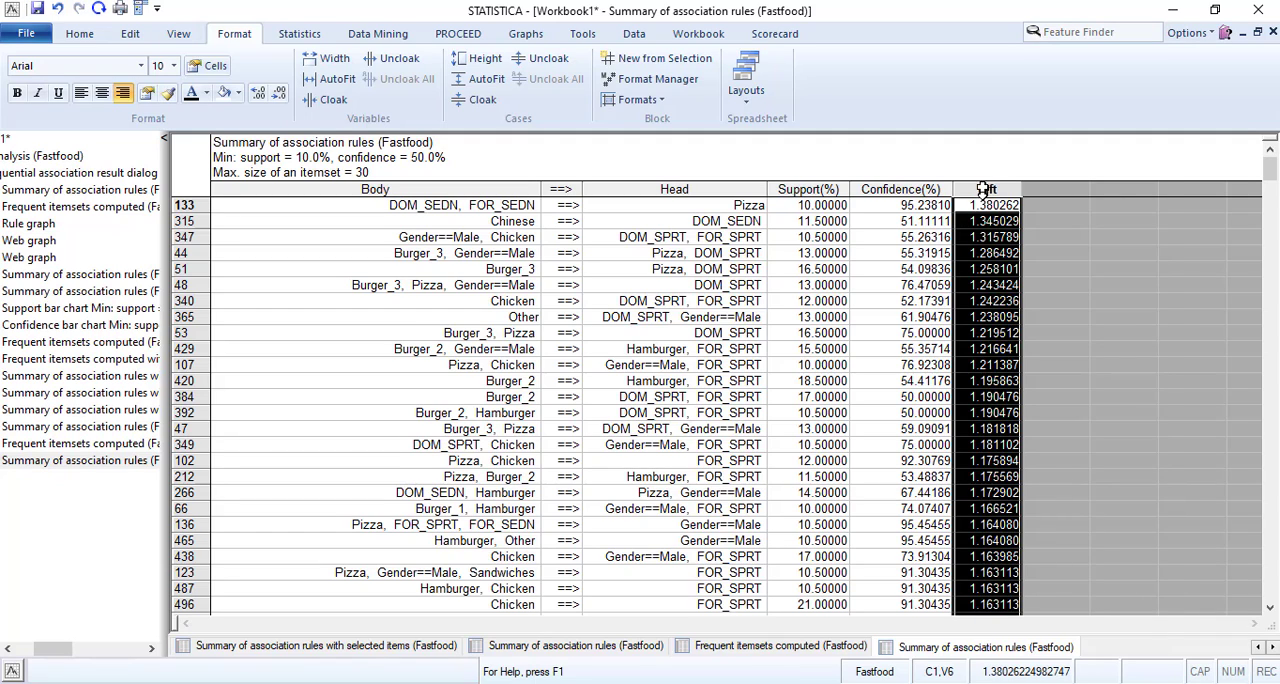
pyautogui.rightClick(983, 191)
pyautogui.click(1030, 593)
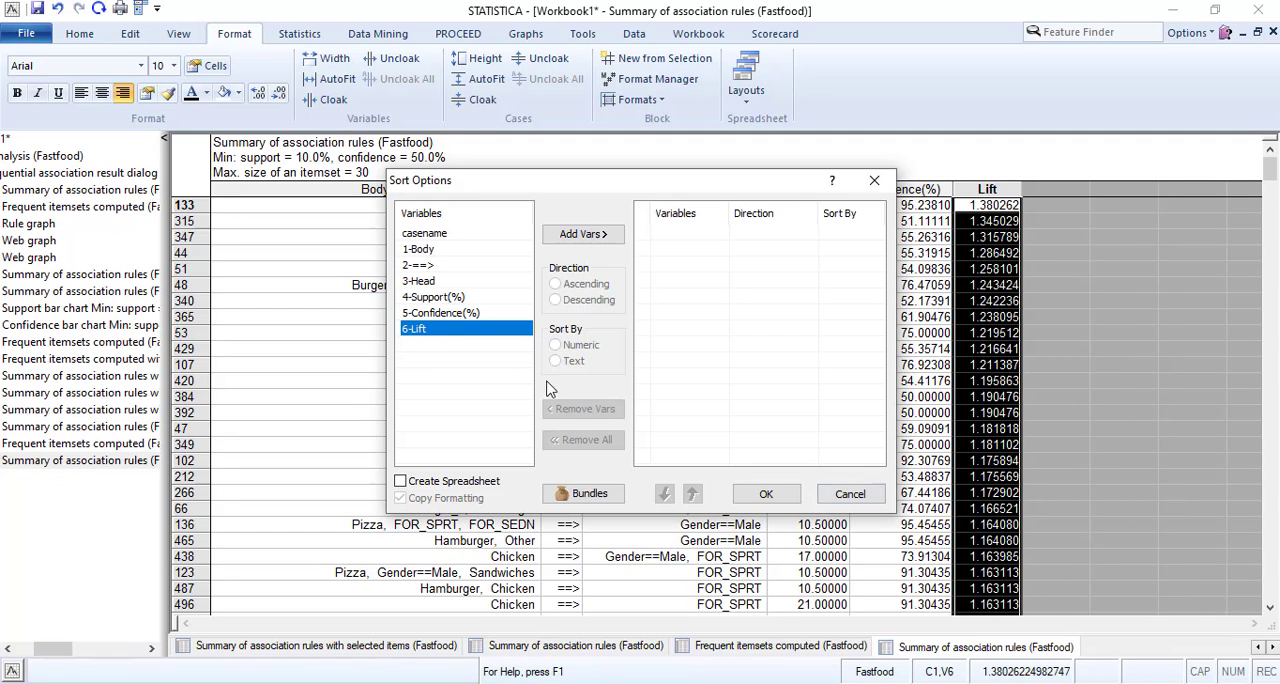
pyautogui.click(583, 234)
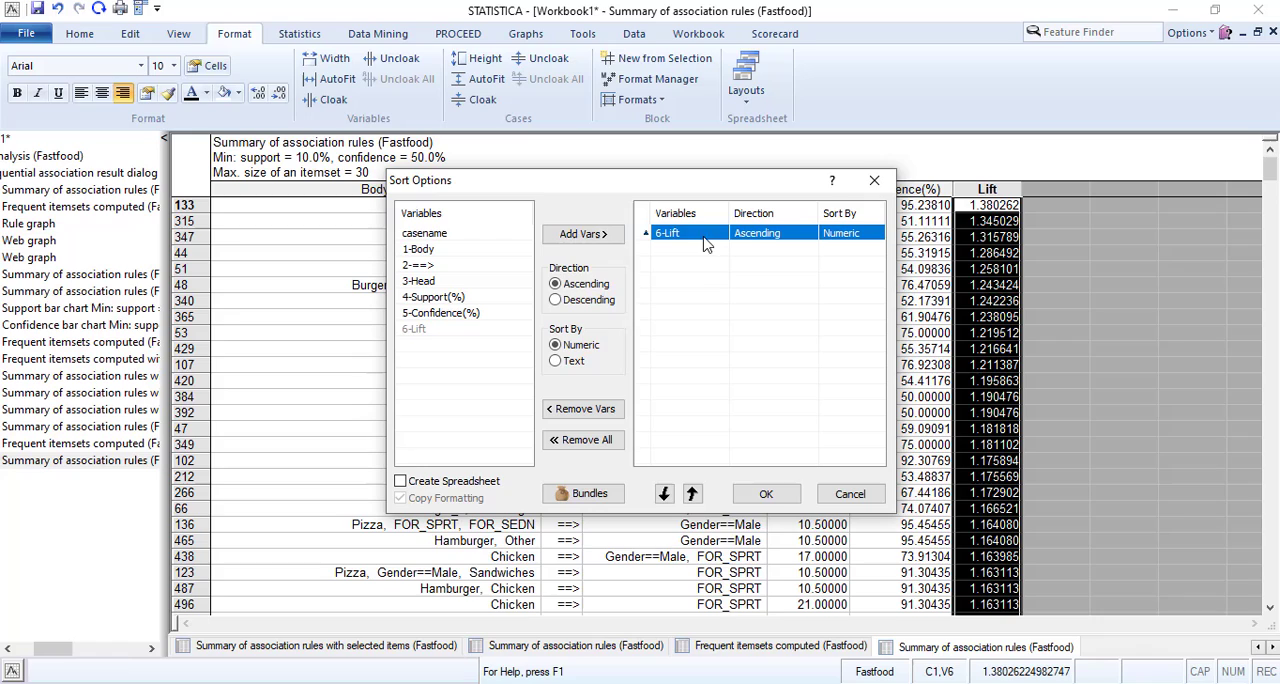
pyautogui.click(557, 300)
pyautogui.click(556, 284)
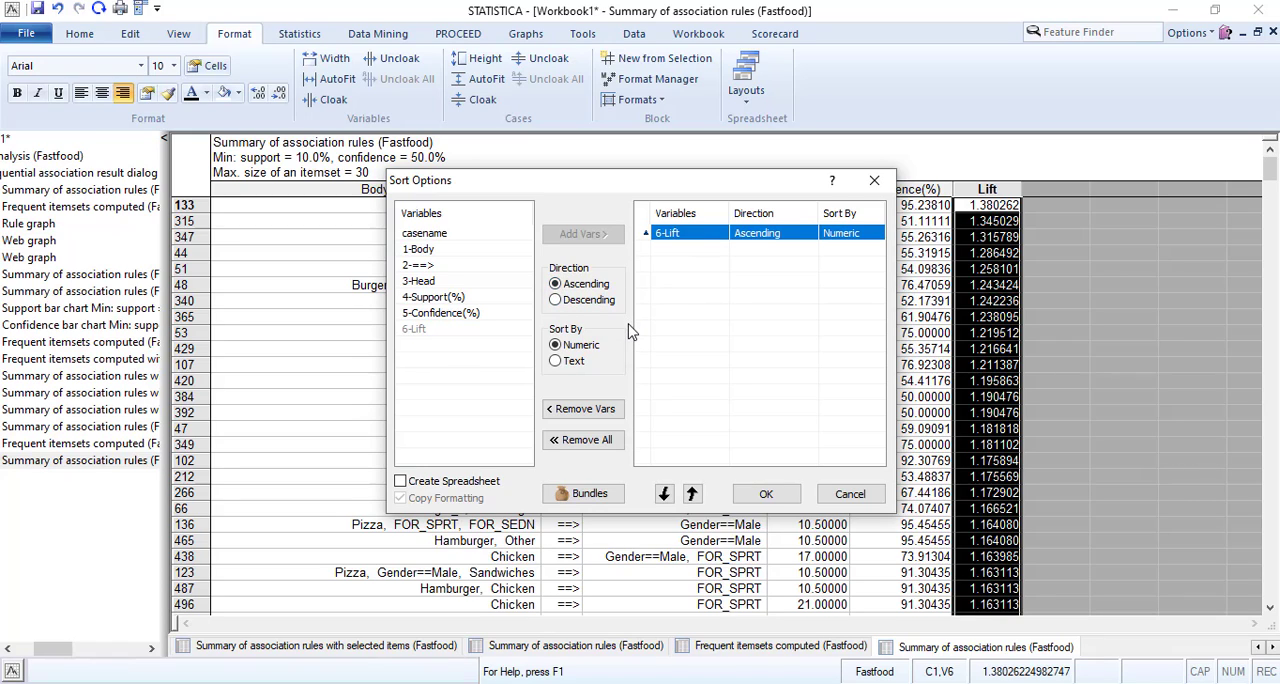
pyautogui.click(556, 300)
pyautogui.click(757, 503)
pyautogui.click(757, 500)
pyautogui.click(975, 237)
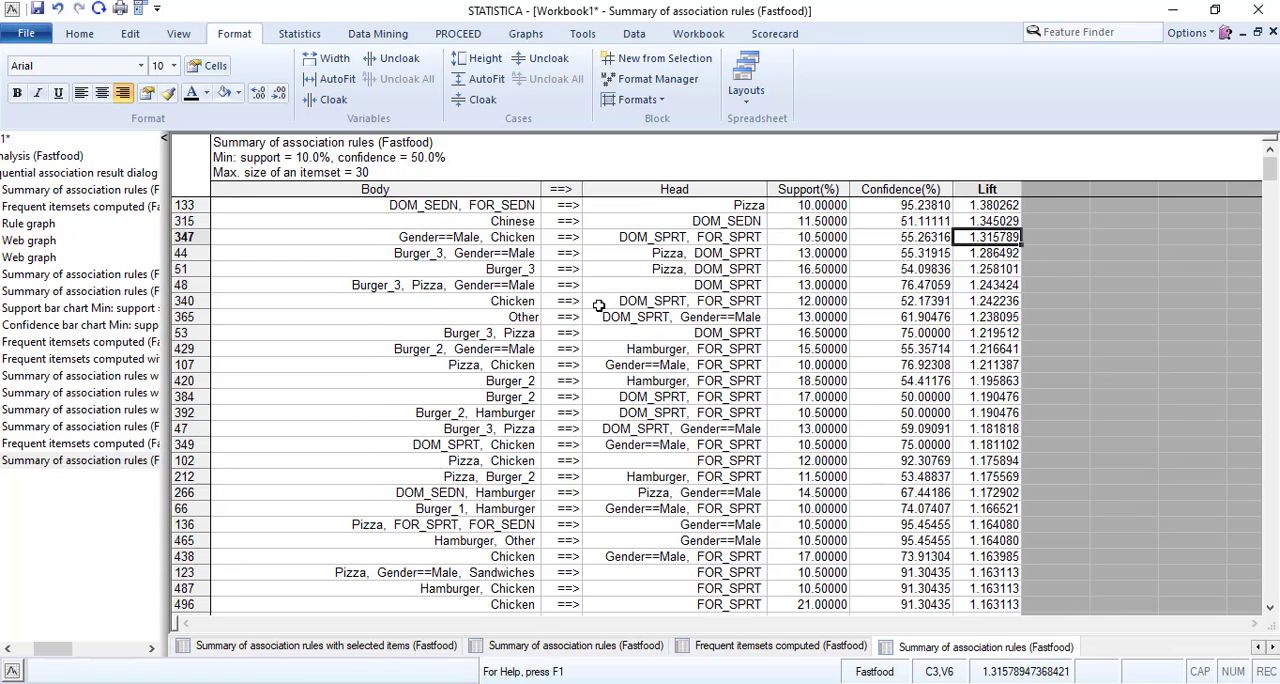
# Fill the eleven rules with the highest lift, from case 133 down to case 107, with a light green background.
pyautogui.click(410, 207)
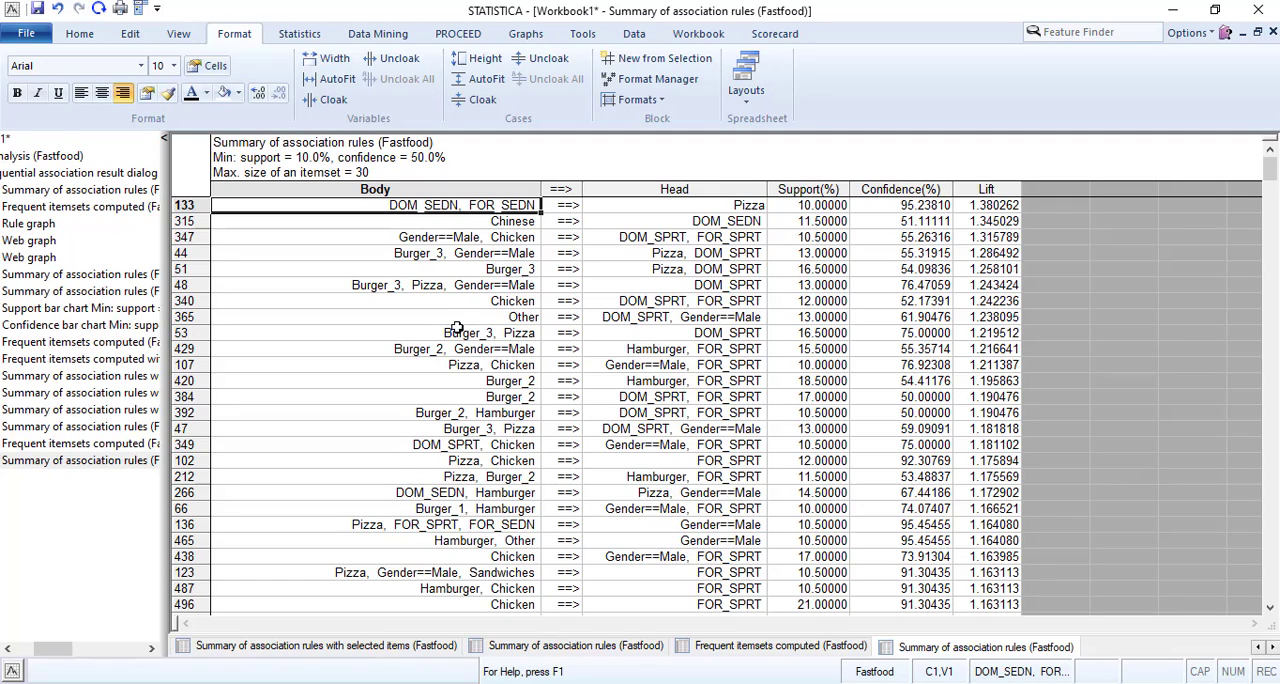
pyautogui.click(441, 239)
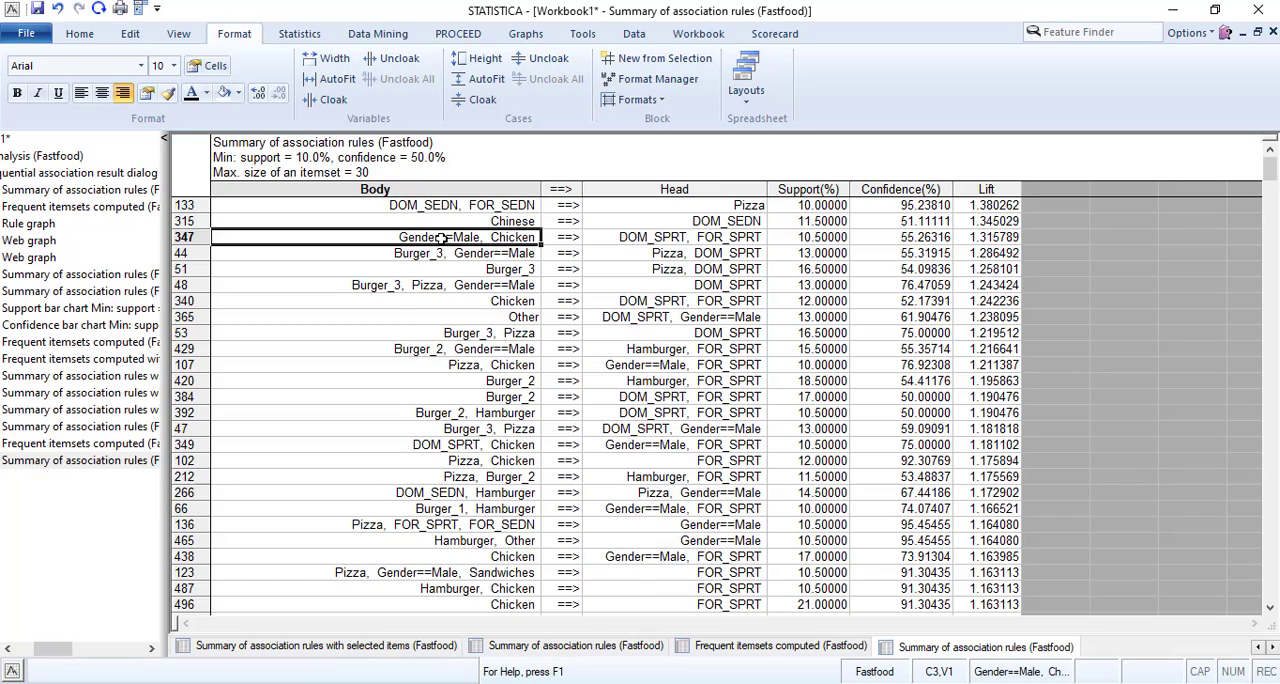
pyautogui.click(437, 207)
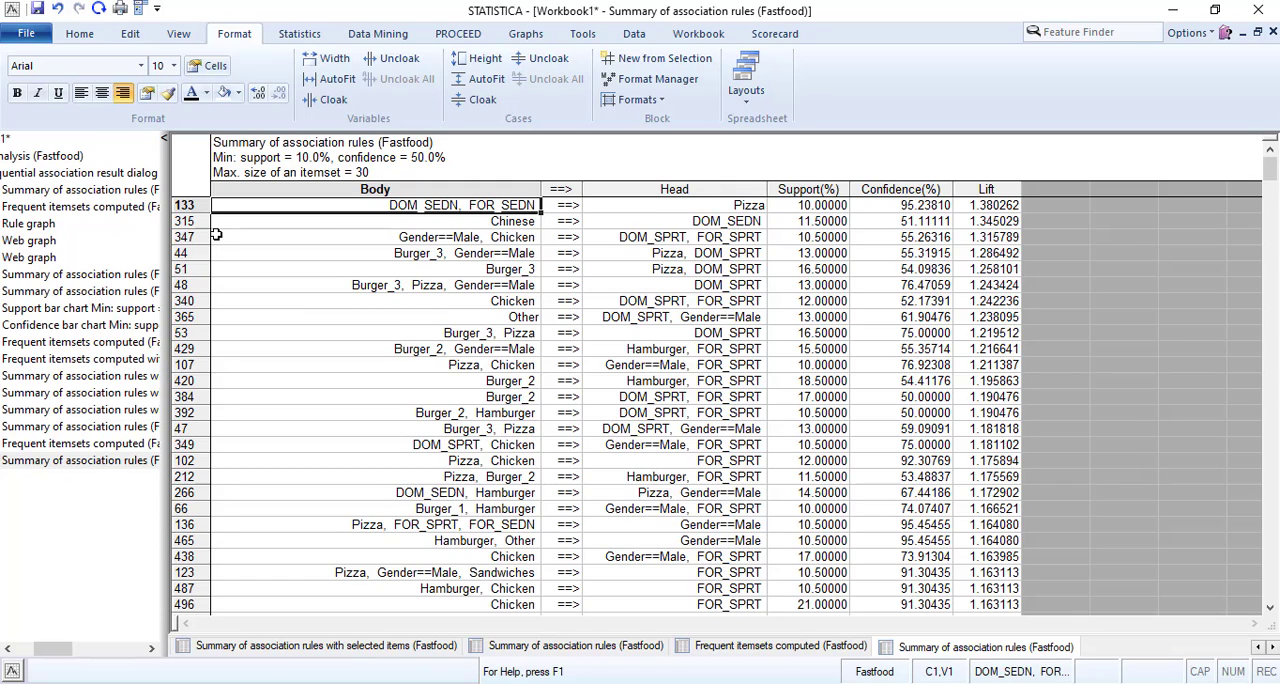
pyautogui.click(200, 206)
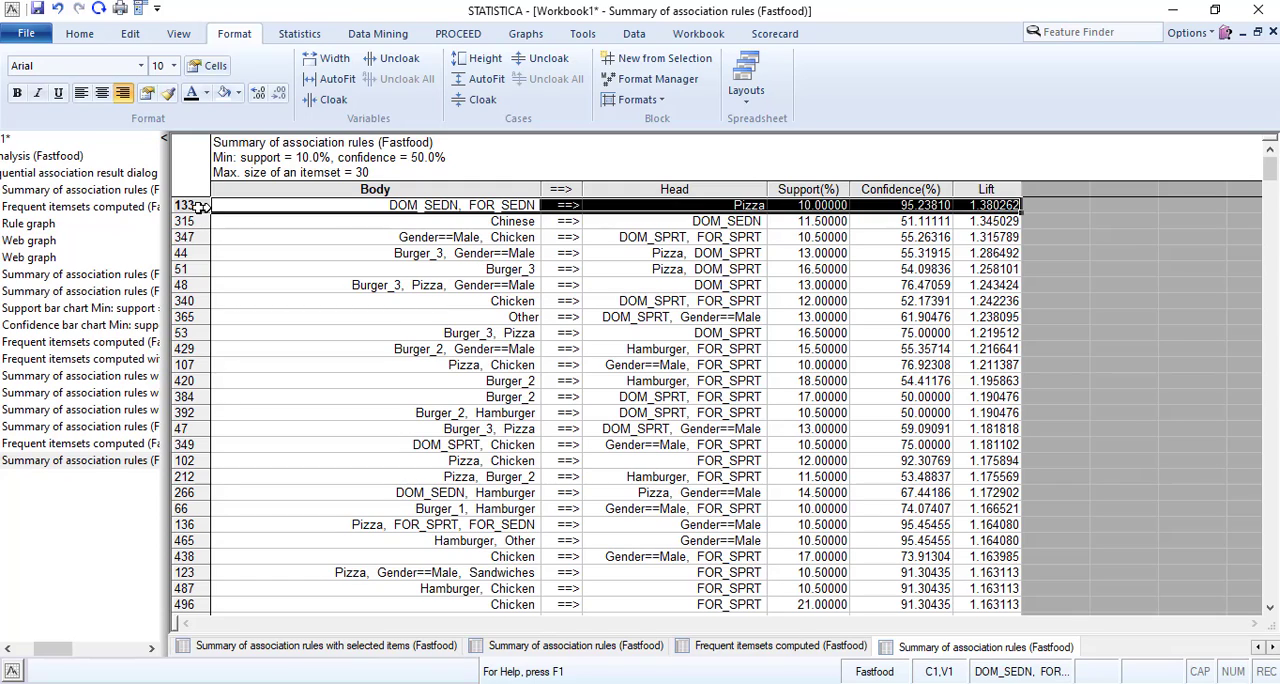
pyautogui.moveTo(200, 206); pyautogui.dragTo(988, 360)
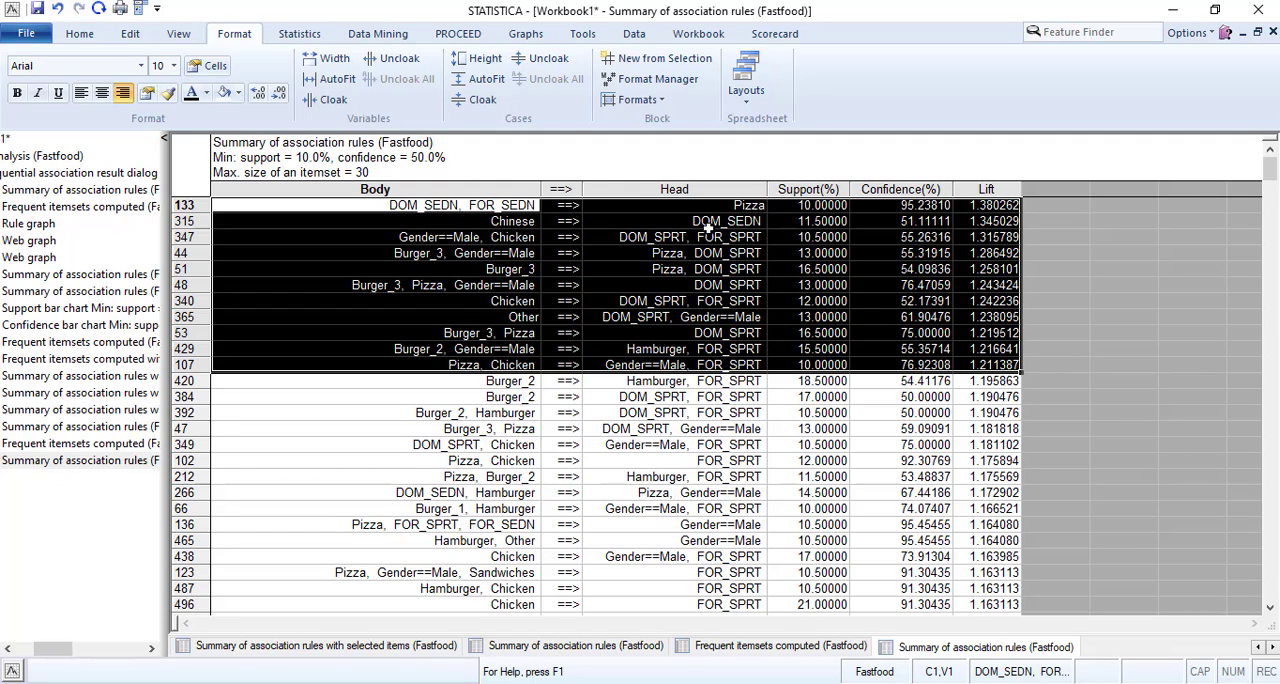
pyautogui.click(238, 92)
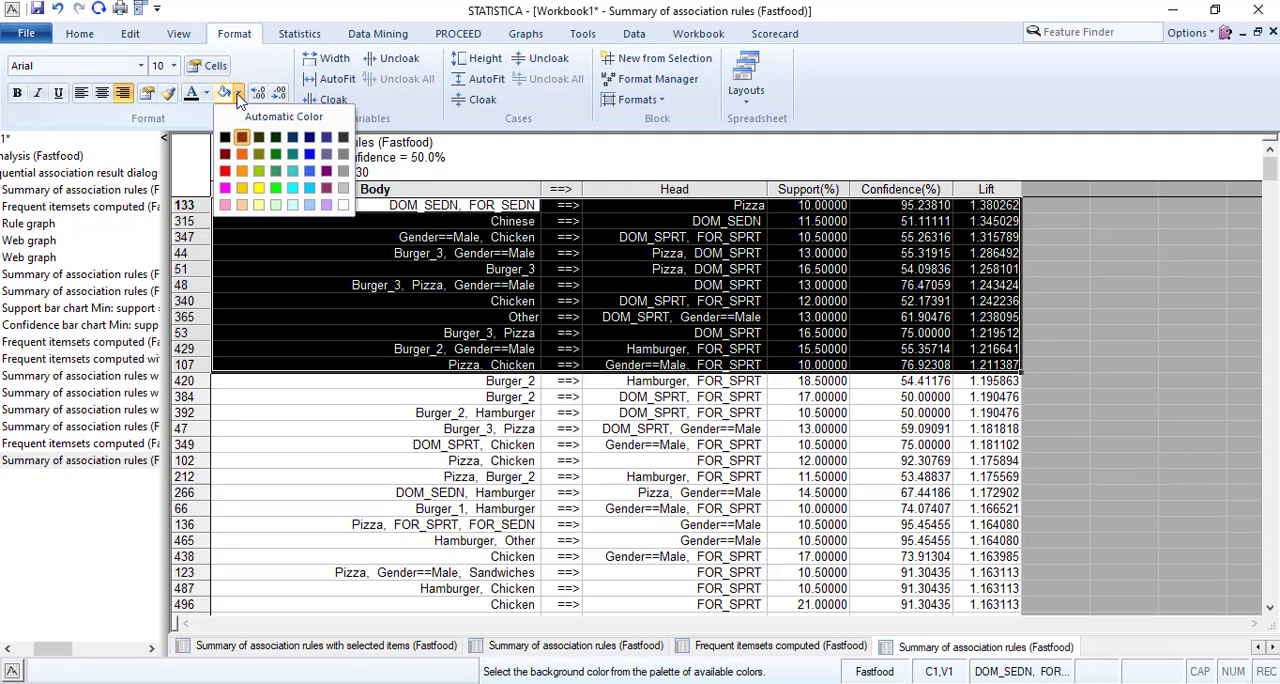
pyautogui.click(278, 208)
pyautogui.click(712, 360)
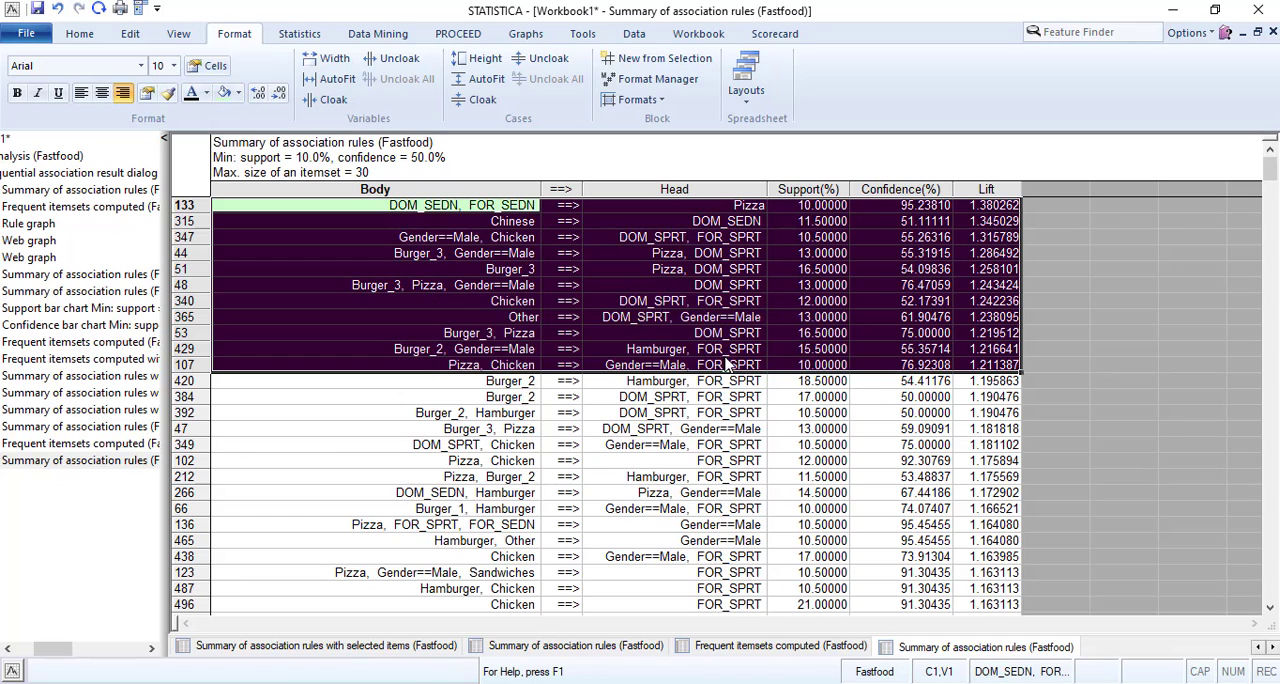
pyautogui.click(705, 397)
# Examine the highlighted high-lift rules and compare them with the lower-lift rules further down the summary.
pyautogui.click(354, 223)
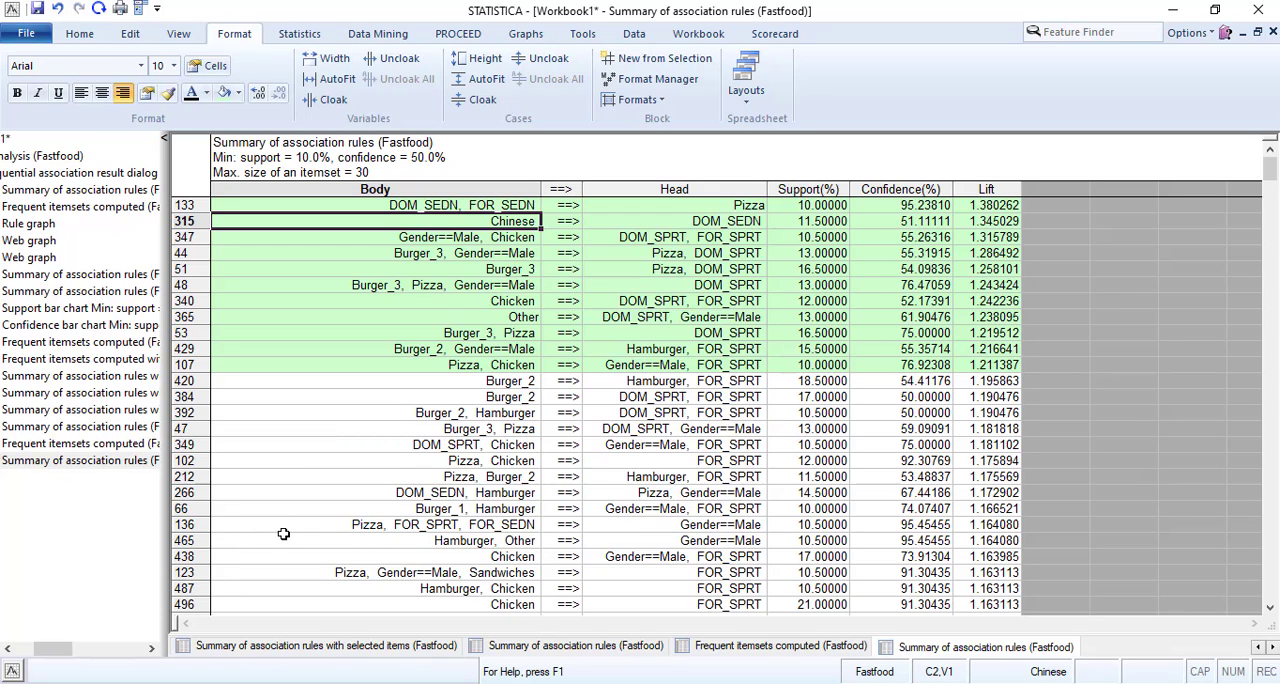
pyautogui.click(343, 365)
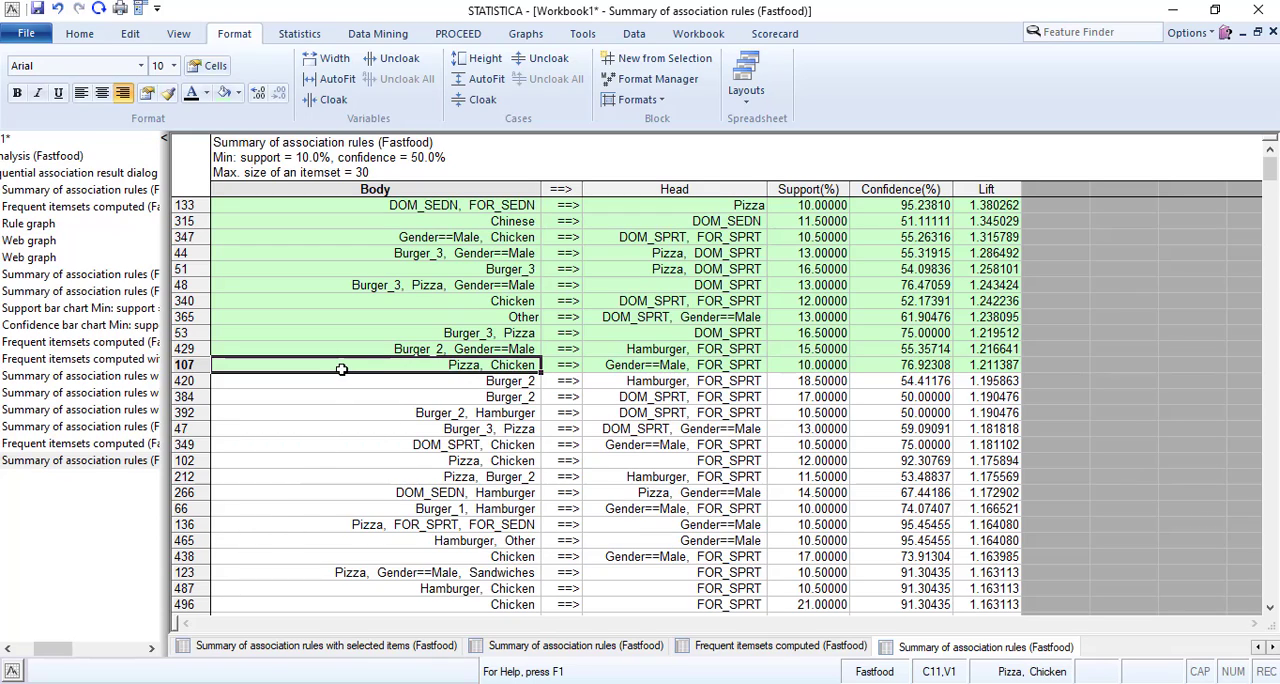
pyautogui.click(260, 254)
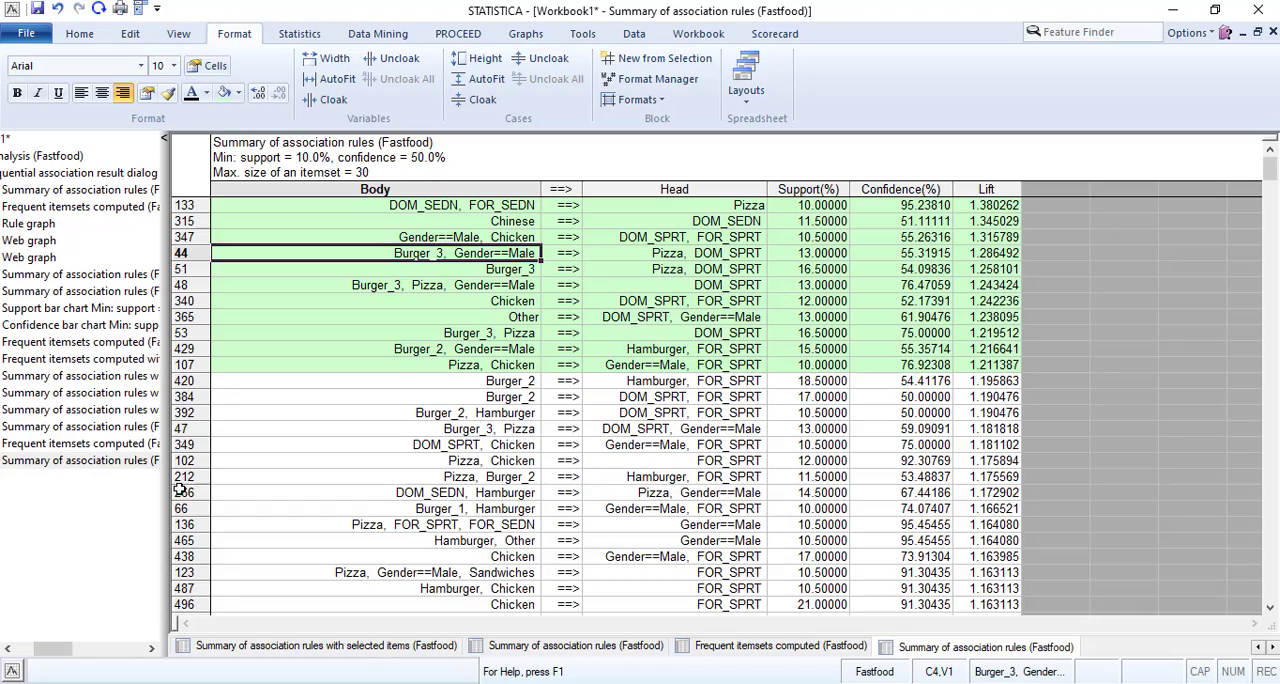
pyautogui.scroll(-12, 452, 426)
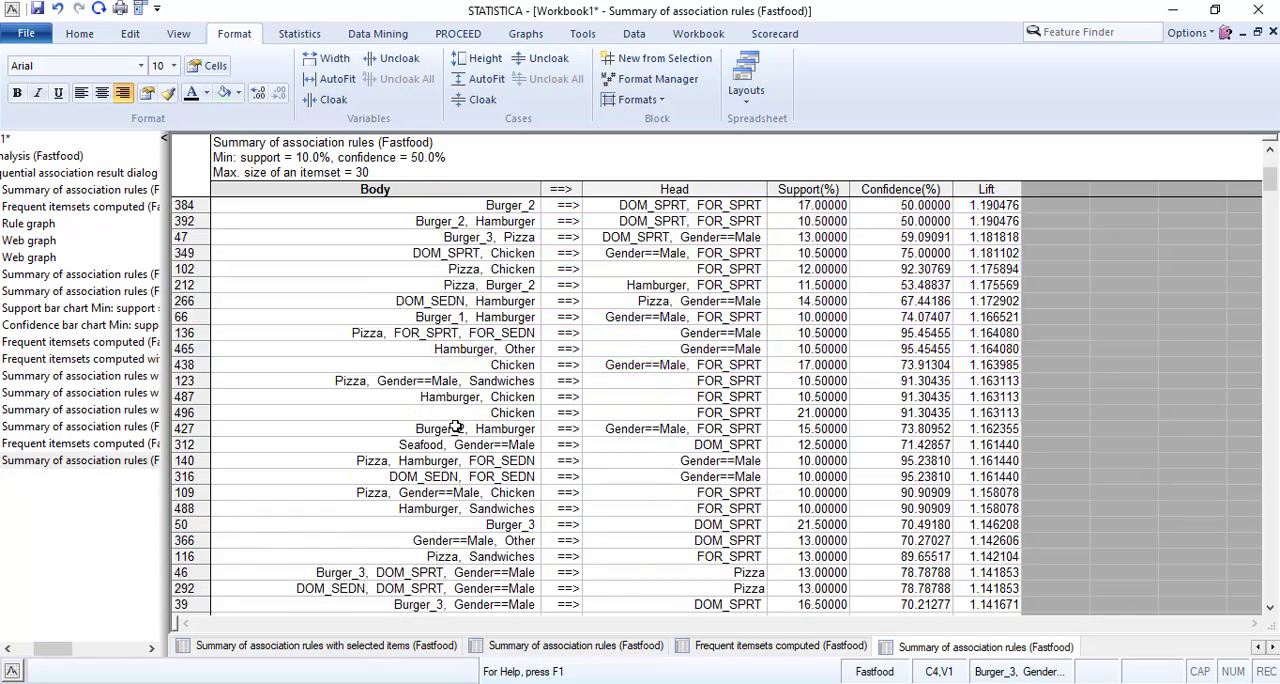
pyautogui.scroll(-17, 452, 426)
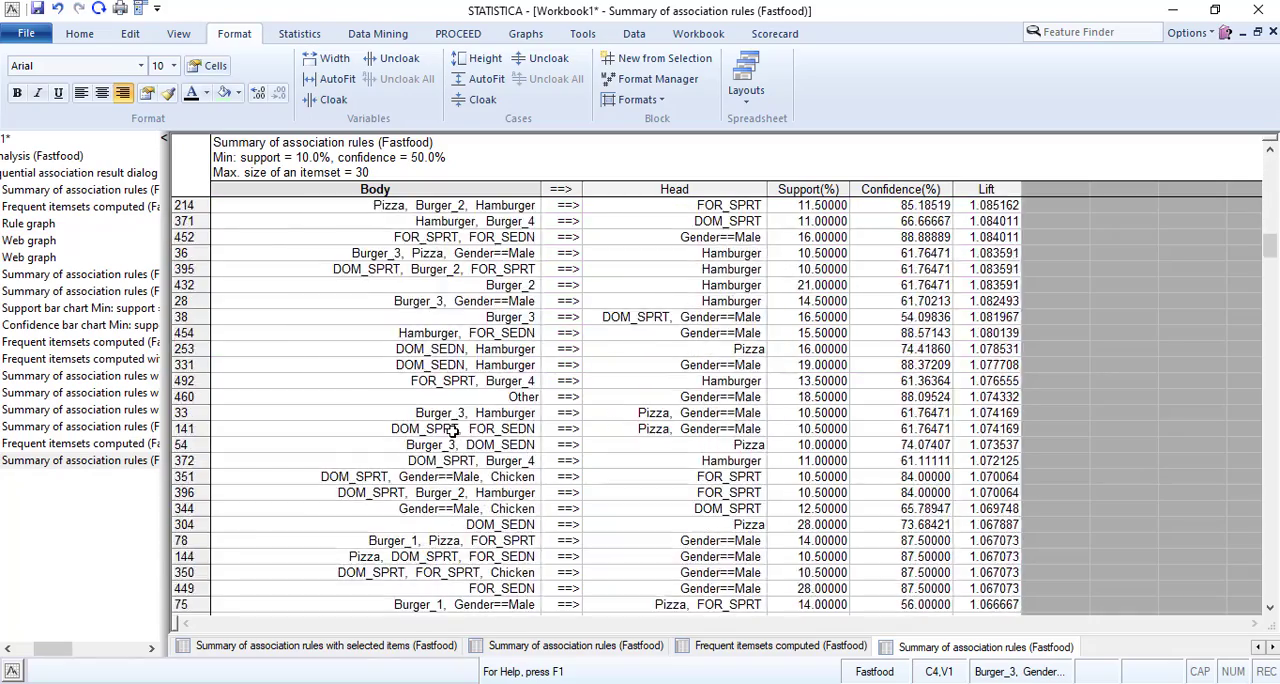
pyautogui.scroll(18, 452, 426)
pyautogui.scroll(10, 452, 426)
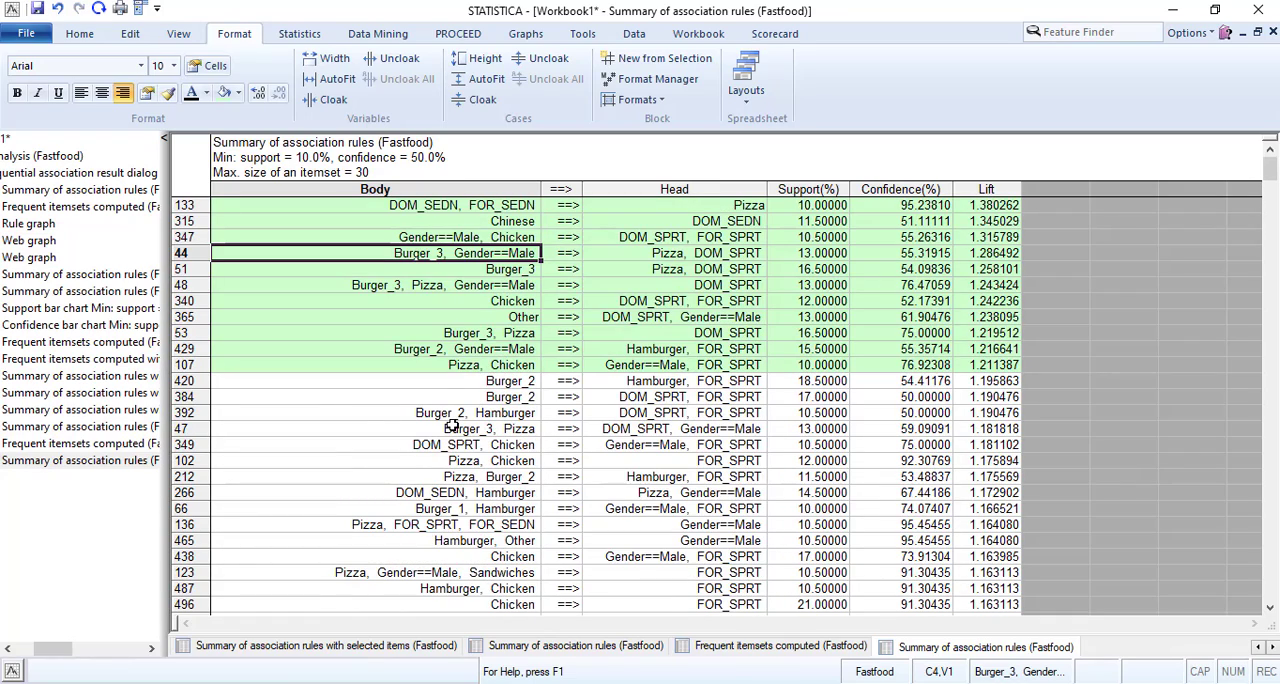
pyautogui.click(446, 358)
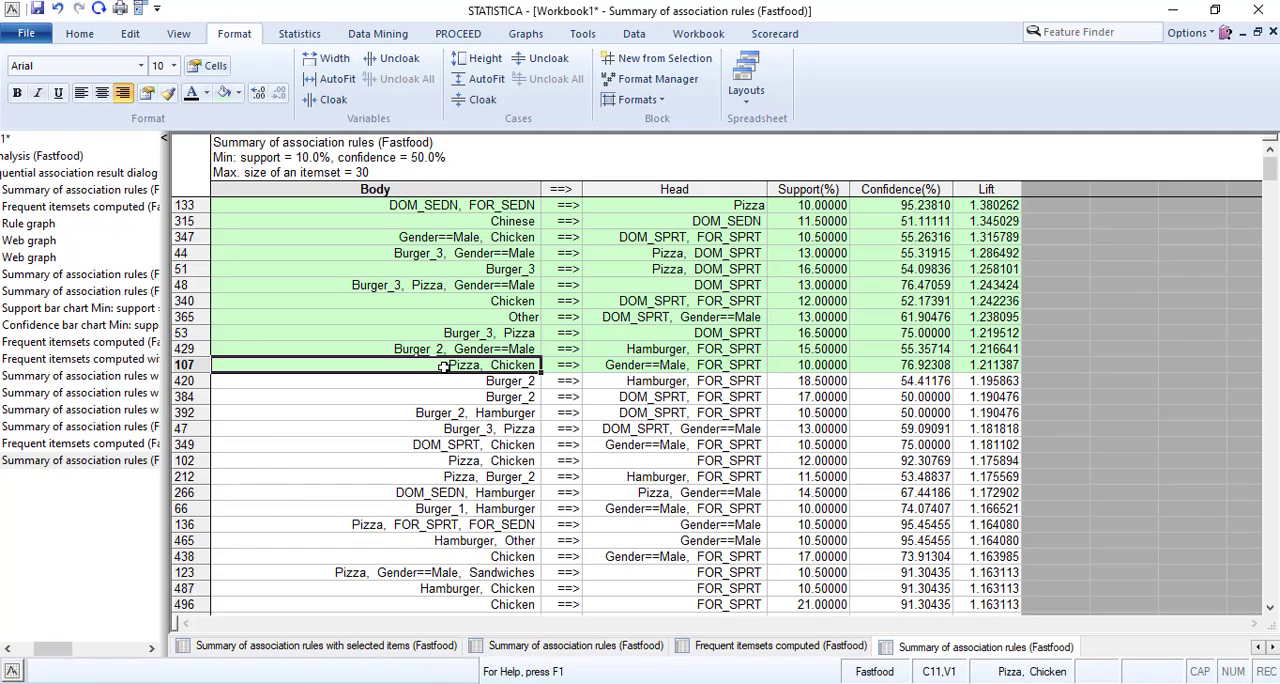
# Widen the workbook tree to show the full result names, and revisit the 10% support frequent itemsets and the last association rules summary.
pyautogui.moveTo(45, 651); pyautogui.dragTo(8, 655)
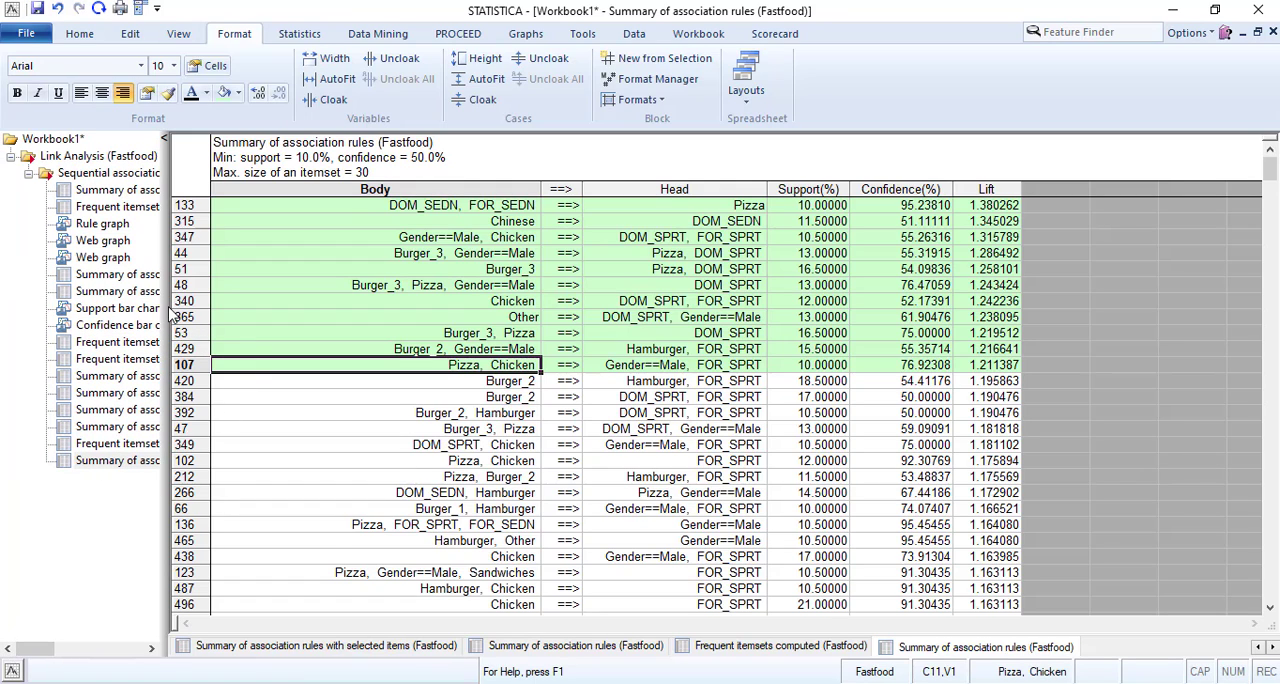
pyautogui.moveTo(298, 306); pyautogui.dragTo(368, 307)
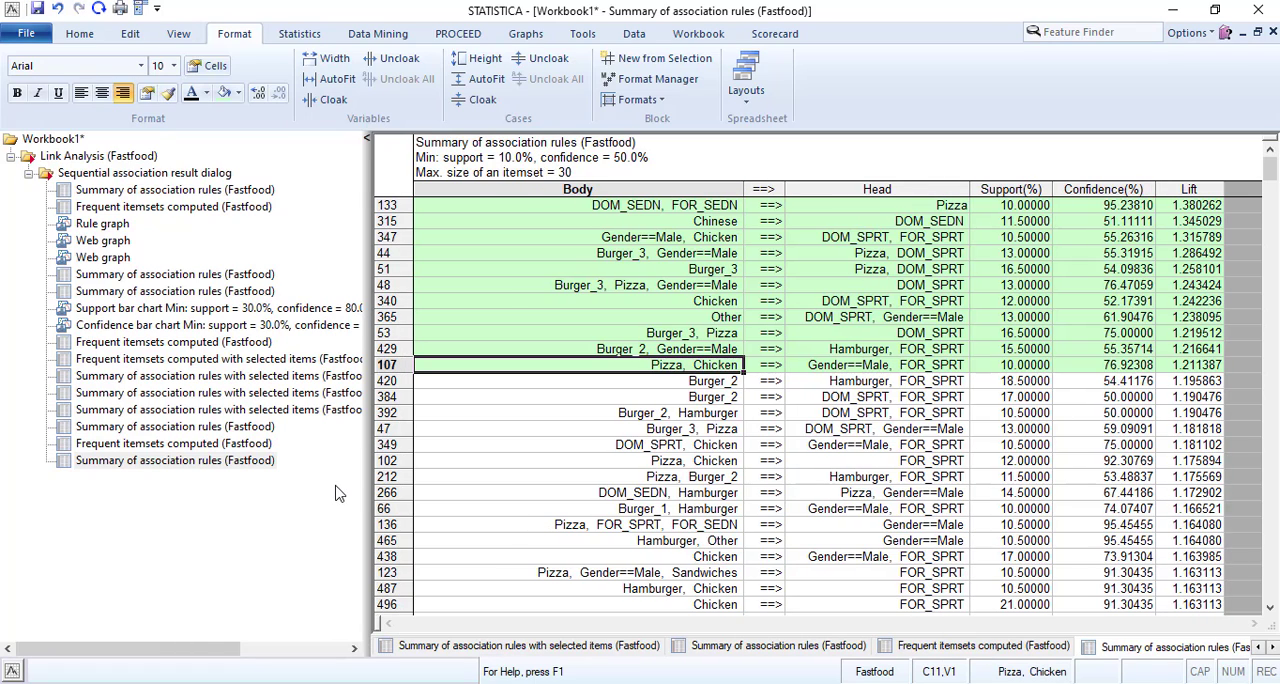
pyautogui.click(214, 444)
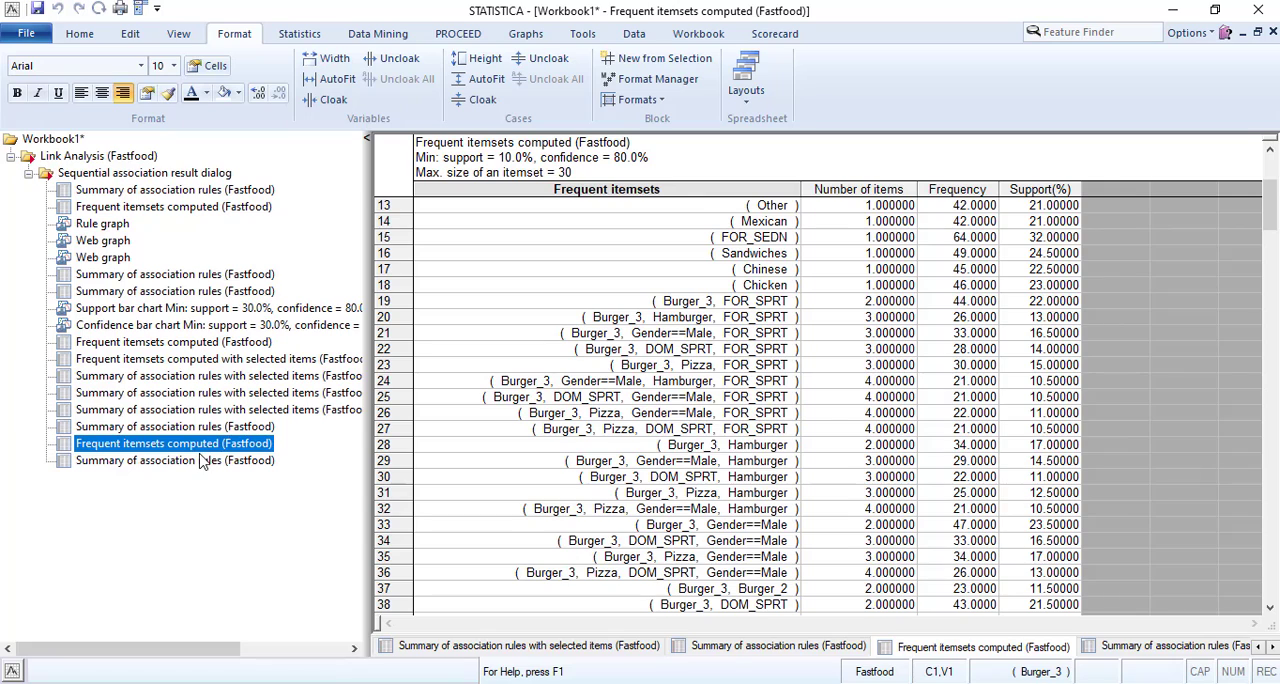
pyautogui.click(200, 462)
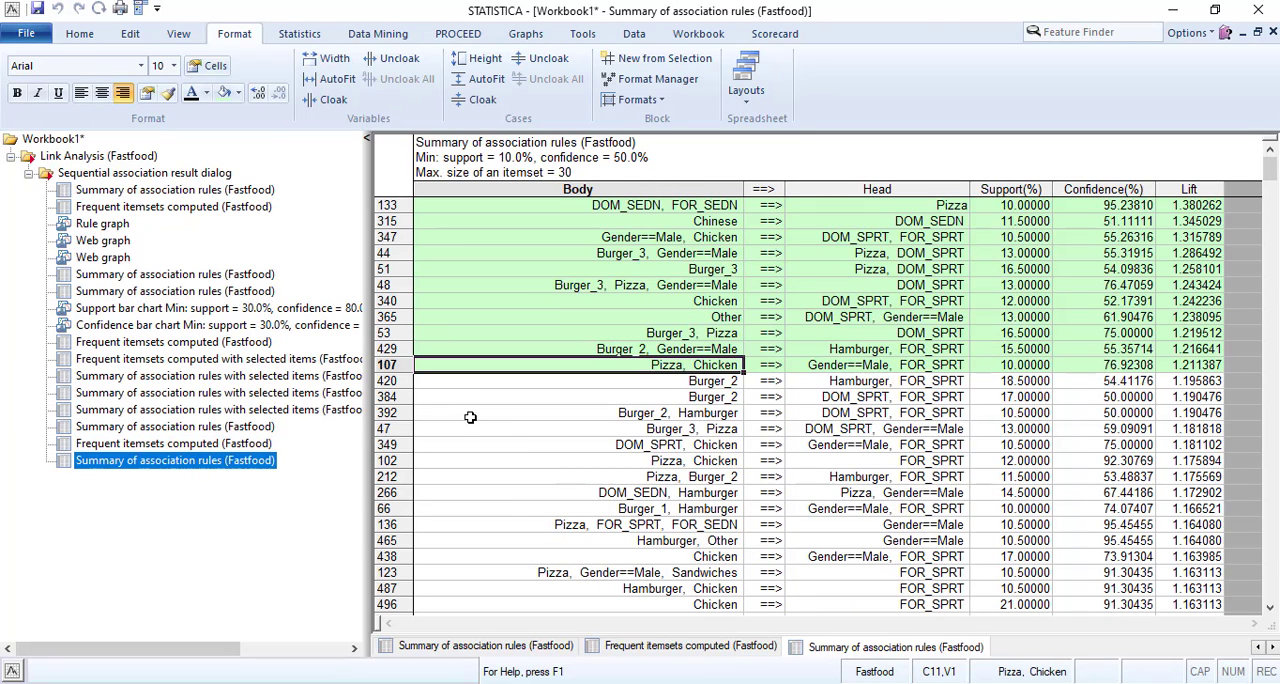